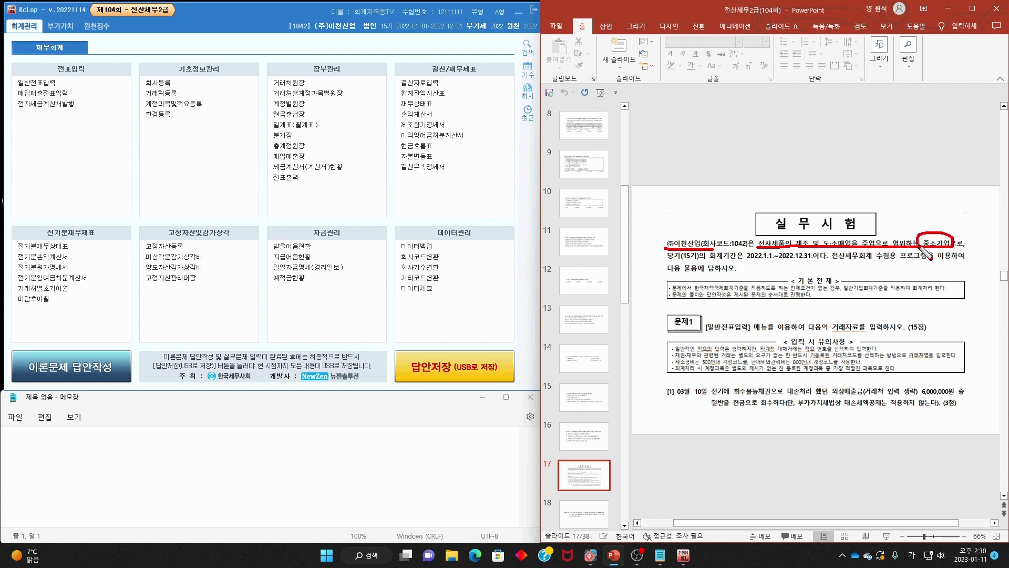
- Underline the fiscal period and mark 문제1 on slide 17, clearing the ink after each
left_click_drag(675, 261, 802, 260)
key("Escape")
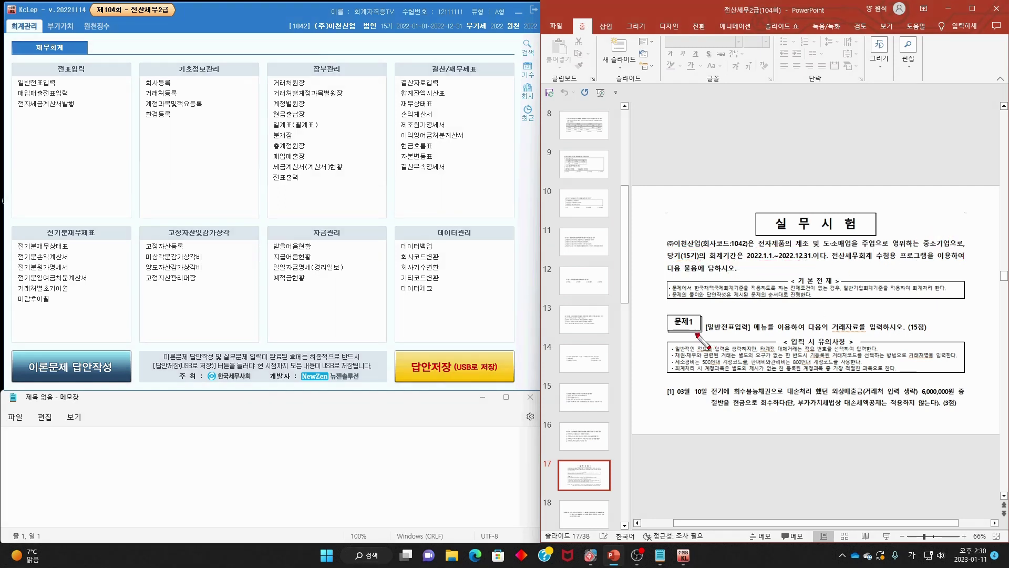
mouse_move(697, 335)
left_mouse_down()
mouse_move(703, 321)
mouse_move(708, 335)
mouse_move(802, 335)
left_mouse_up()
key("Escape")
scroll(883, 364, "up", 1)
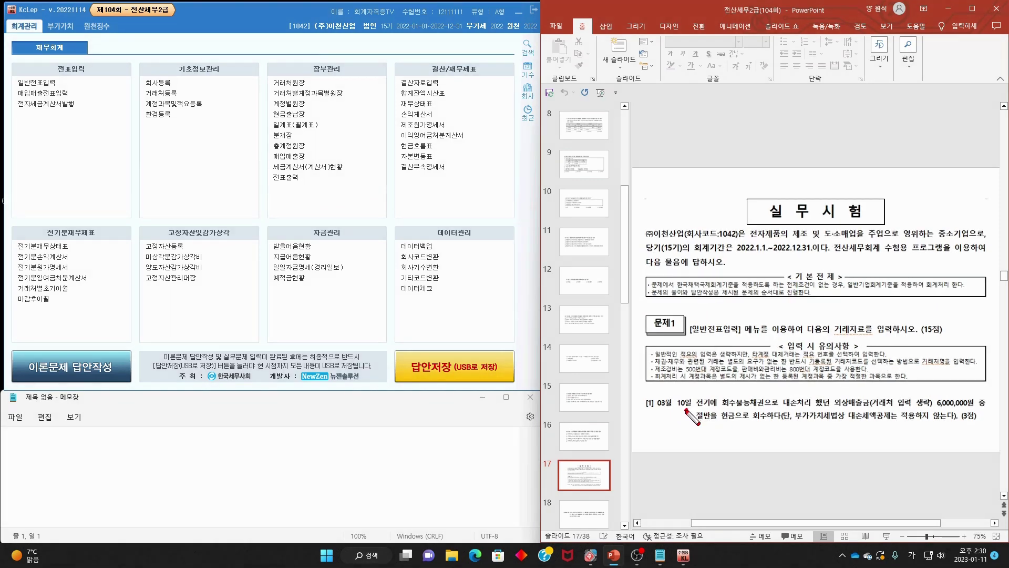
- Circle the 03월 10일 date, underline the half-collected-in-cash wording, then erase the marks
mouse_move(663, 414)
left_mouse_down()
mouse_move(678, 395)
mouse_move(693, 406)
mouse_move(804, 405)
mouse_move(827, 419)
mouse_move(852, 409)
mouse_move(976, 409)
left_mouse_up()
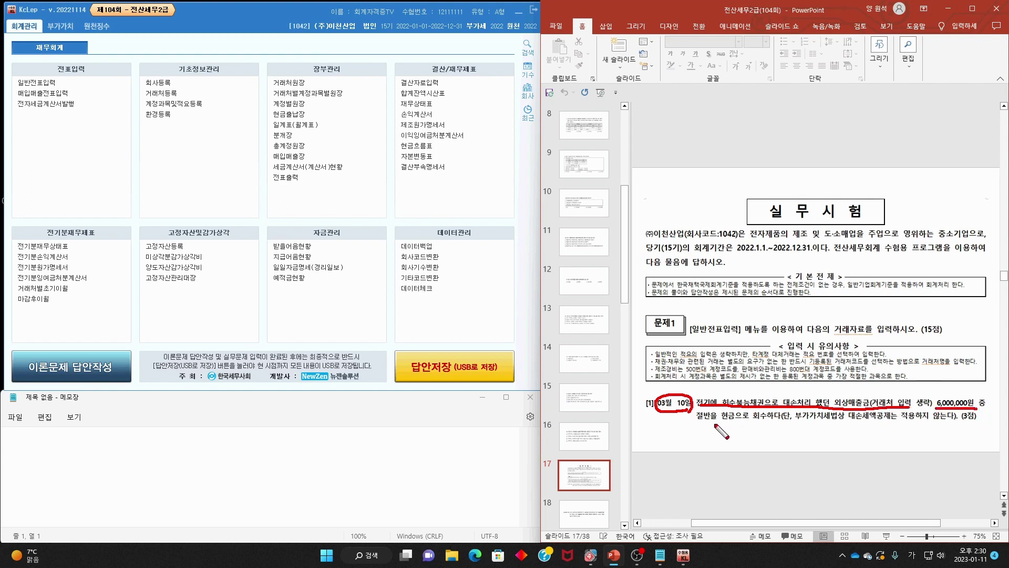
left_click_drag(693, 421, 773, 421)
key("Escape")
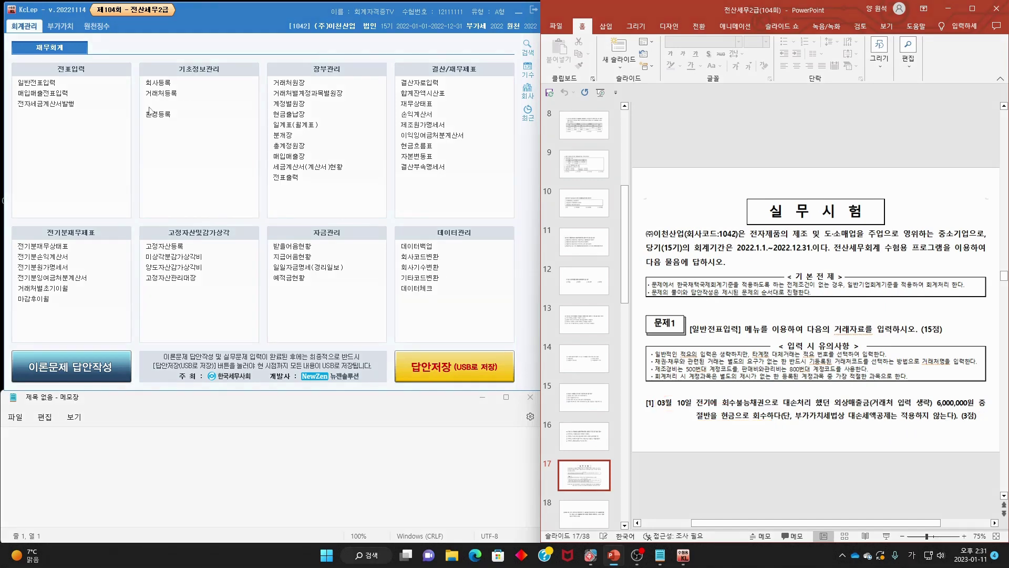
left_click(67, 83)
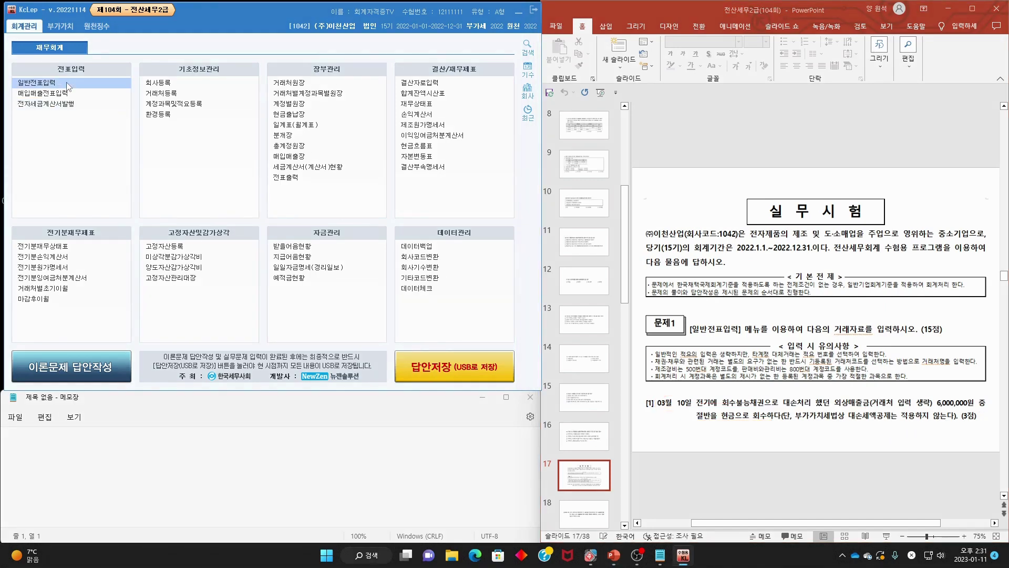
- Enter day 10 on the first line of the March 2022 general journal
type("10")
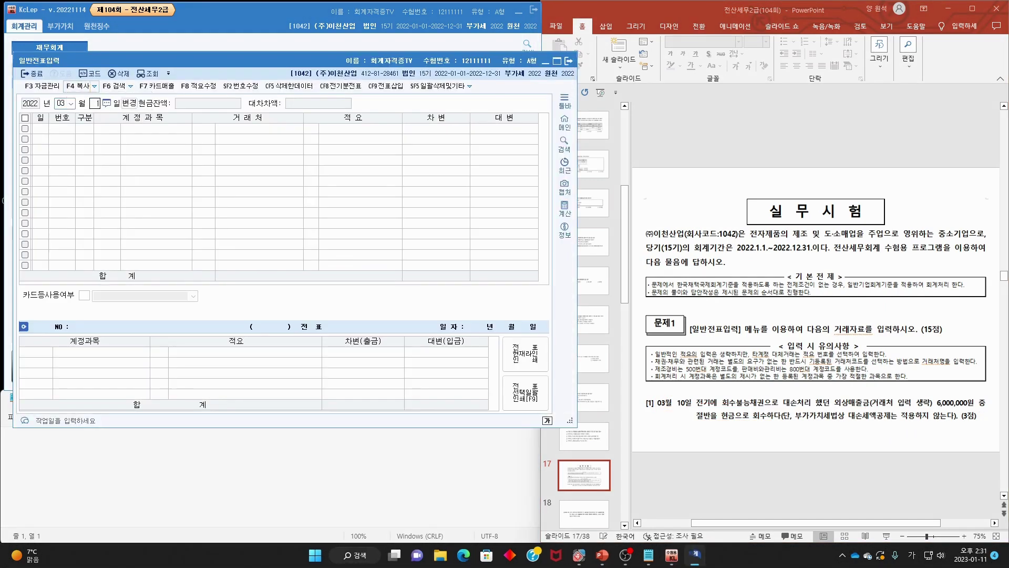
key("Return")
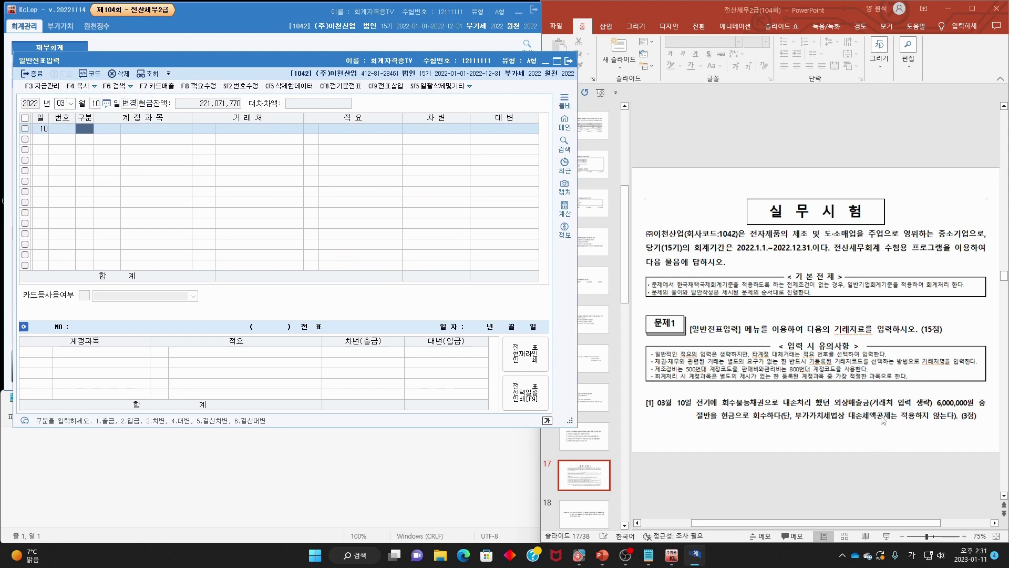
mouse_move(939, 409)
left_mouse_down()
mouse_move(970, 394)
mouse_move(936, 406)
left_mouse_up()
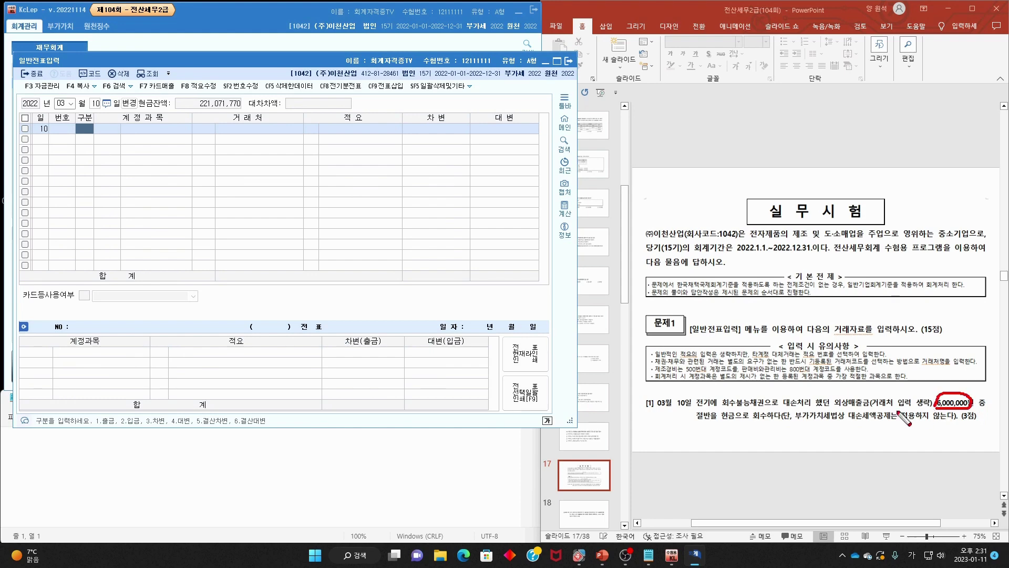
- Underline 절반을 현금으로 and the answer-in-order rule, and jot notes near the 기본전제 box
left_click_drag(689, 419, 744, 418)
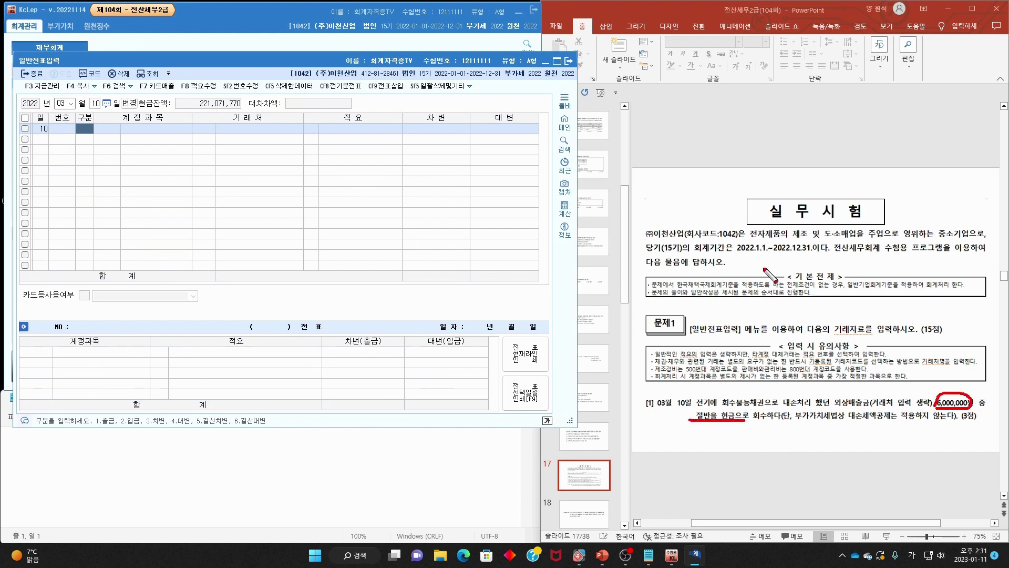
mouse_move(738, 262)
left_mouse_down()
mouse_move(746, 276)
mouse_move(752, 263)
mouse_move(757, 286)
mouse_move(773, 262)
mouse_move(785, 269)
mouse_move(779, 280)
left_mouse_up()
left_click_drag(849, 241, 801, 306)
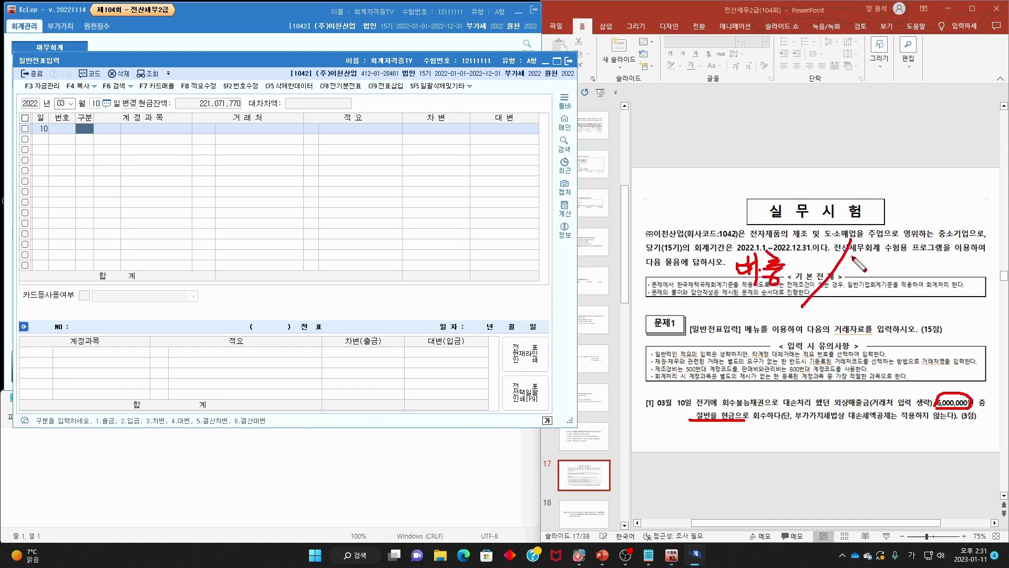
mouse_move(853, 261)
left_mouse_down()
mouse_move(848, 273)
mouse_move(862, 284)
mouse_move(891, 247)
mouse_move(894, 287)
left_mouse_up()
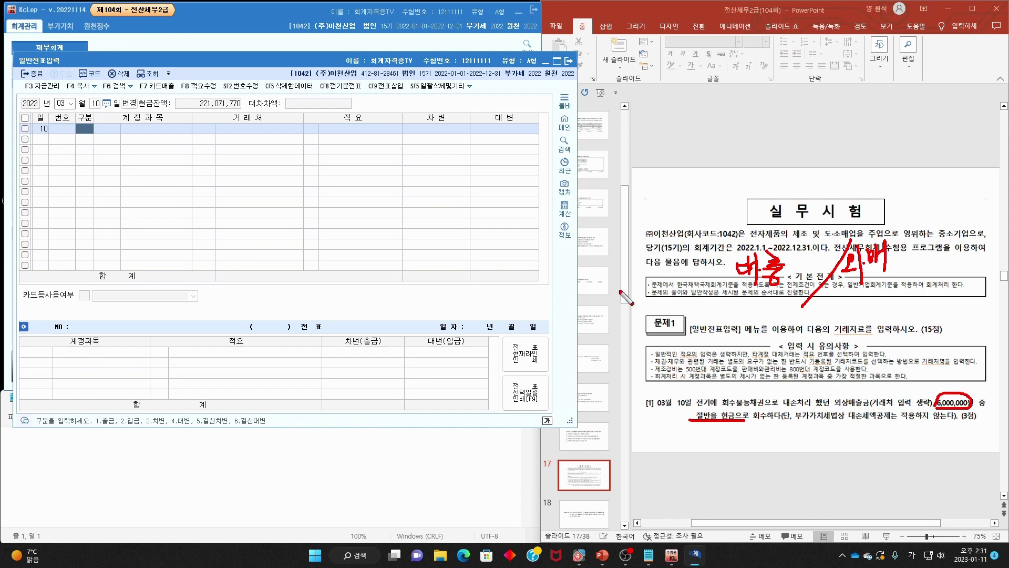
left_click_drag(686, 298, 949, 296)
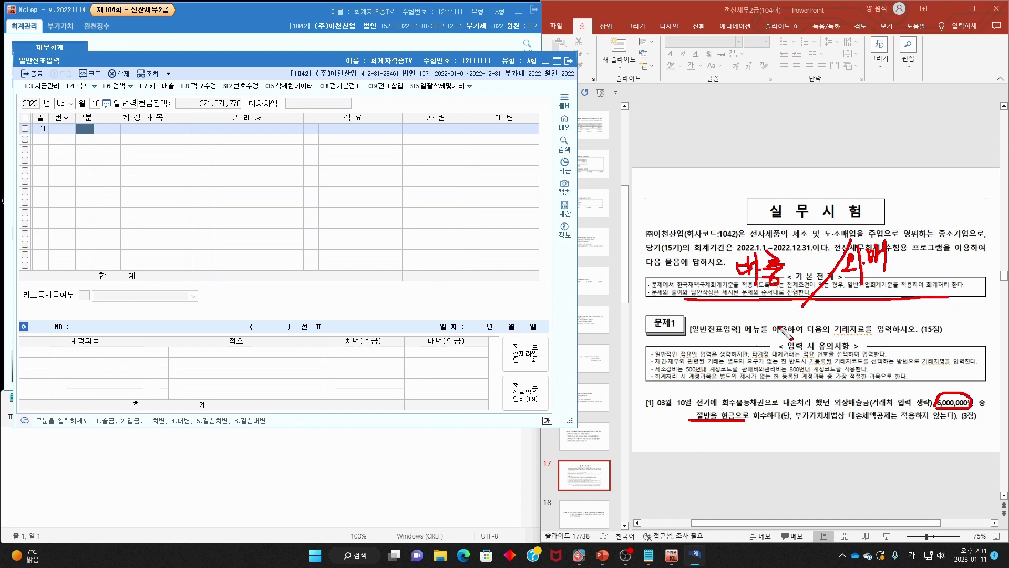
- Handwrite the bad-debt allowance, receivables and 현 (cash) account notes under the question
left_click_drag(740, 317, 751, 338)
left_click_drag(745, 315, 746, 351)
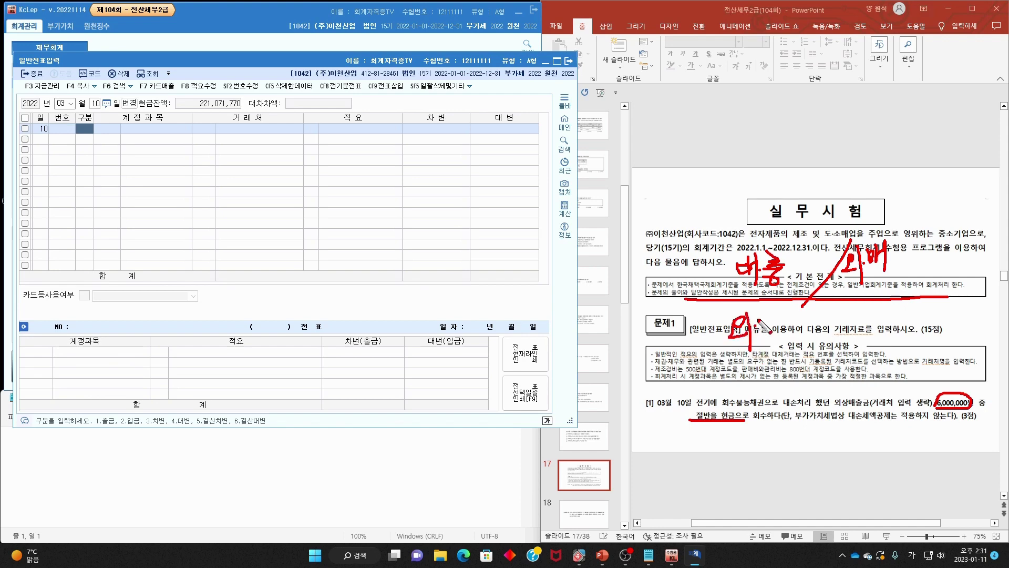
left_click_drag(760, 315, 796, 347)
left_click_drag(841, 319, 856, 339)
mouse_move(862, 314)
left_mouse_down()
mouse_move(862, 349)
mouse_move(872, 325)
left_mouse_up()
mouse_move(873, 305)
left_mouse_down()
mouse_move(873, 363)
mouse_move(896, 329)
mouse_move(910, 353)
left_mouse_up()
mouse_move(839, 296)
left_mouse_down()
mouse_move(812, 378)
mouse_move(848, 374)
mouse_move(870, 405)
left_mouse_up()
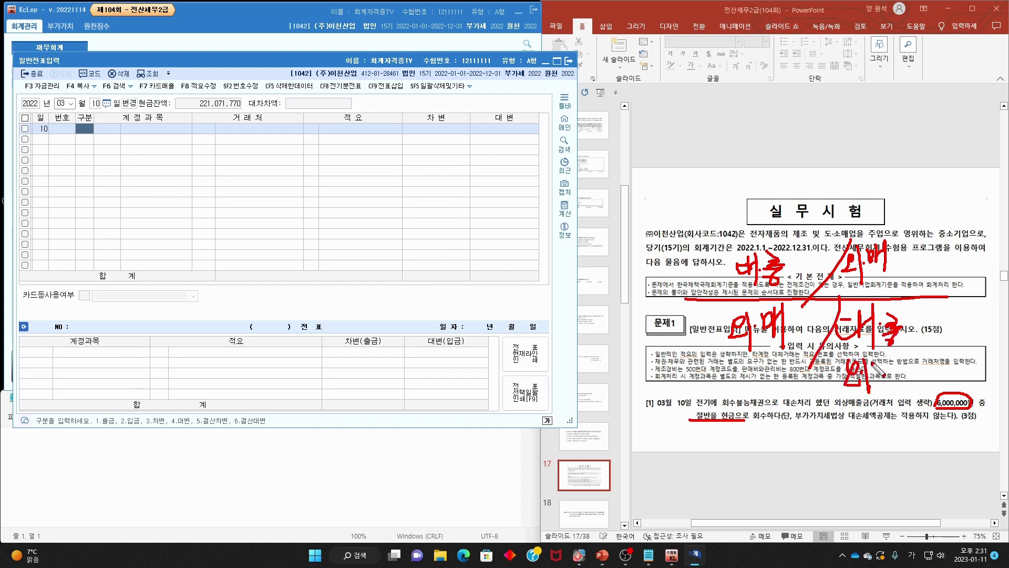
left_click_drag(882, 367, 881, 373)
left_click_drag(885, 356, 884, 374)
left_click_drag(885, 370, 893, 386)
left_click_drag(832, 354, 808, 410)
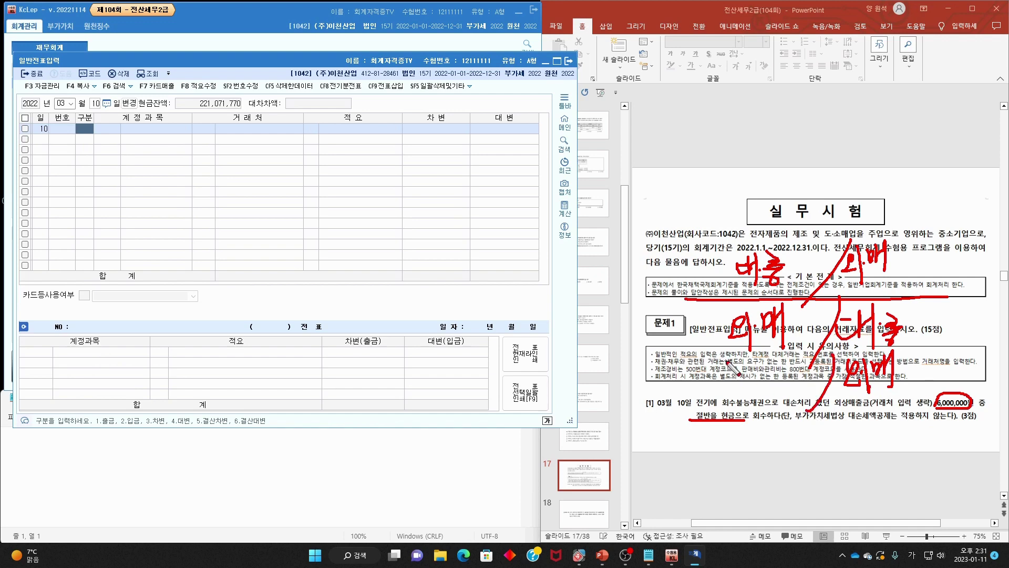
left_click_drag(724, 361, 728, 367)
left_click_drag(711, 373, 729, 371)
mouse_move(725, 373)
left_mouse_down()
mouse_move(722, 385)
mouse_move(737, 364)
left_mouse_up()
left_click_drag(728, 373, 736, 371)
mouse_move(739, 358)
left_mouse_down()
mouse_move(740, 383)
mouse_move(752, 385)
left_mouse_up()
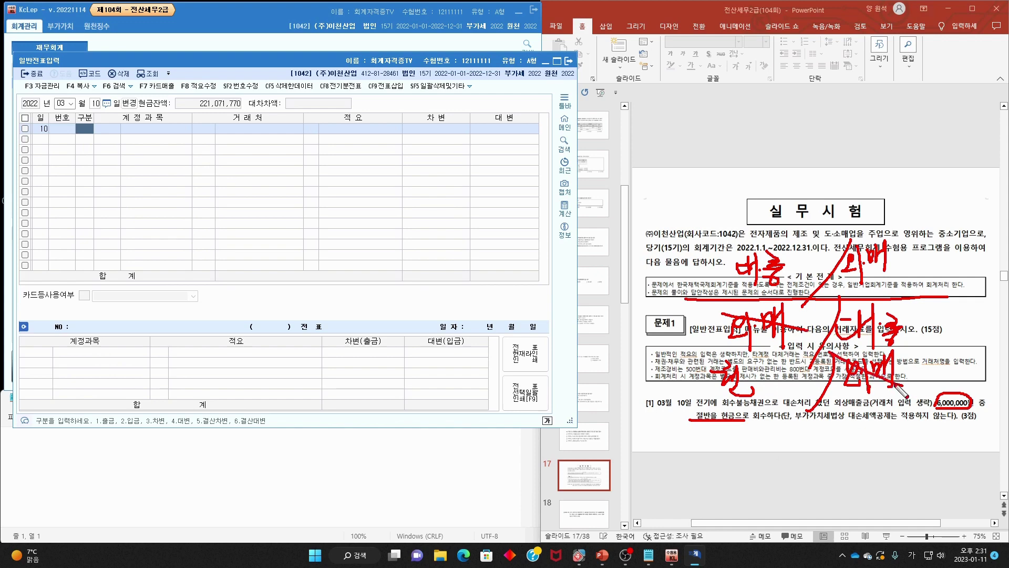
- Circle the handwritten 현 and 대손 notes and check them off
mouse_move(812, 414)
left_mouse_down()
mouse_move(759, 428)
mouse_move(797, 416)
left_mouse_up()
mouse_move(919, 334)
left_mouse_down()
mouse_move(894, 366)
mouse_move(909, 358)
left_mouse_up()
left_click_drag(857, 282, 923, 244)
mouse_move(692, 351)
left_mouse_down()
mouse_move(726, 377)
mouse_move(778, 332)
left_mouse_up()
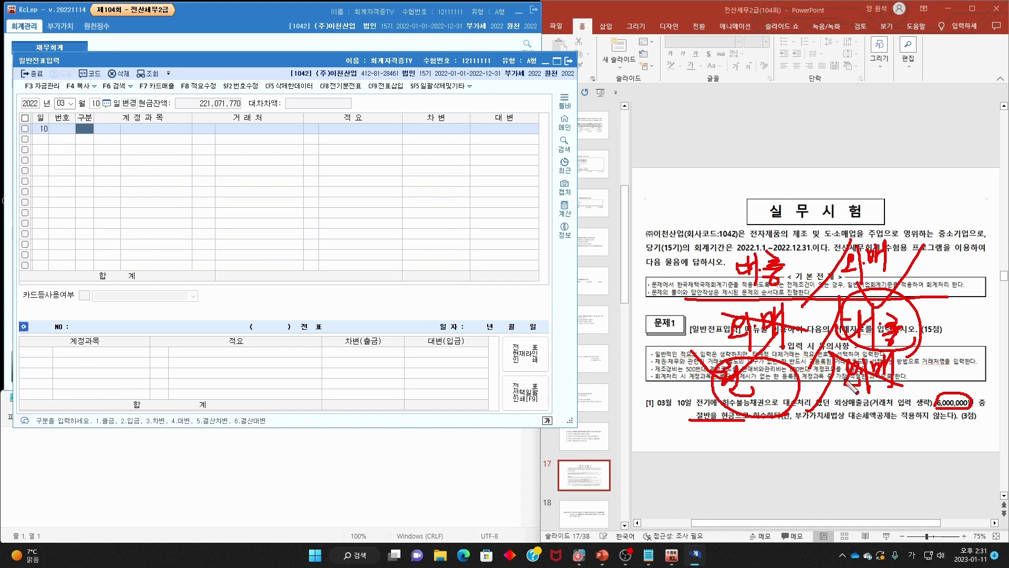
- Clear the ink and enter a debit line for 0101 현금 of 3,000,000
key("Escape")
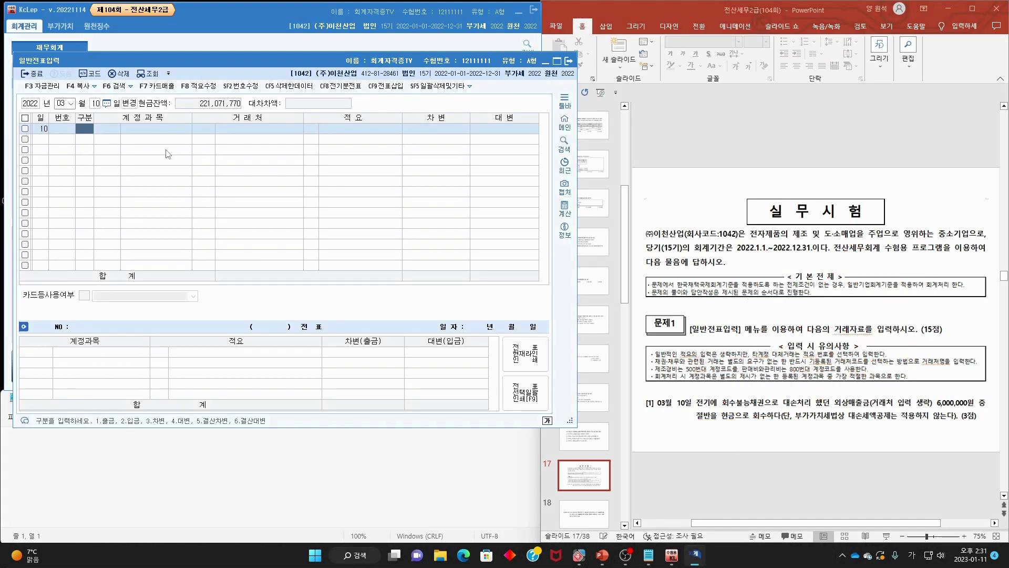
type("3")
key("F2")
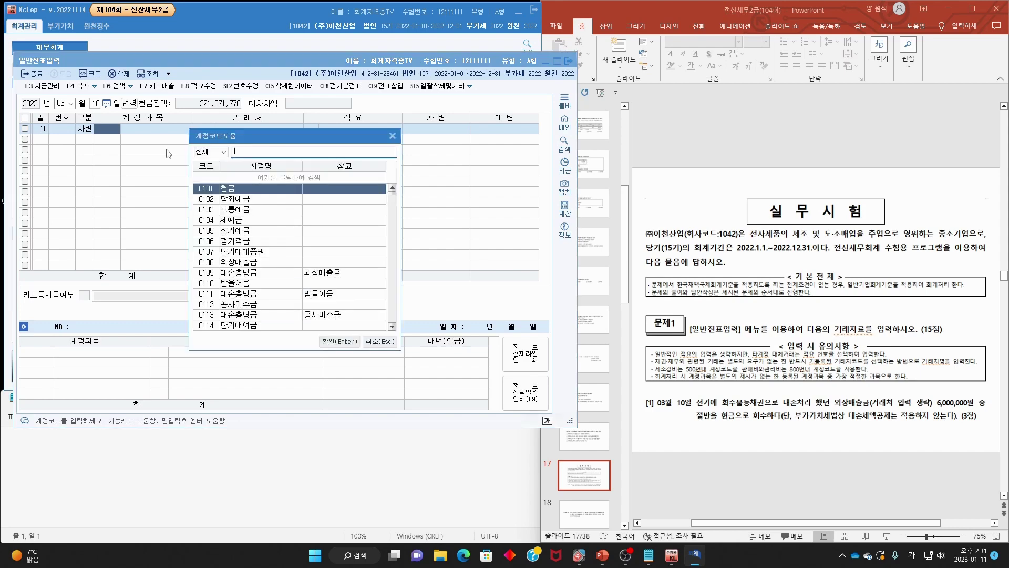
type("현금")
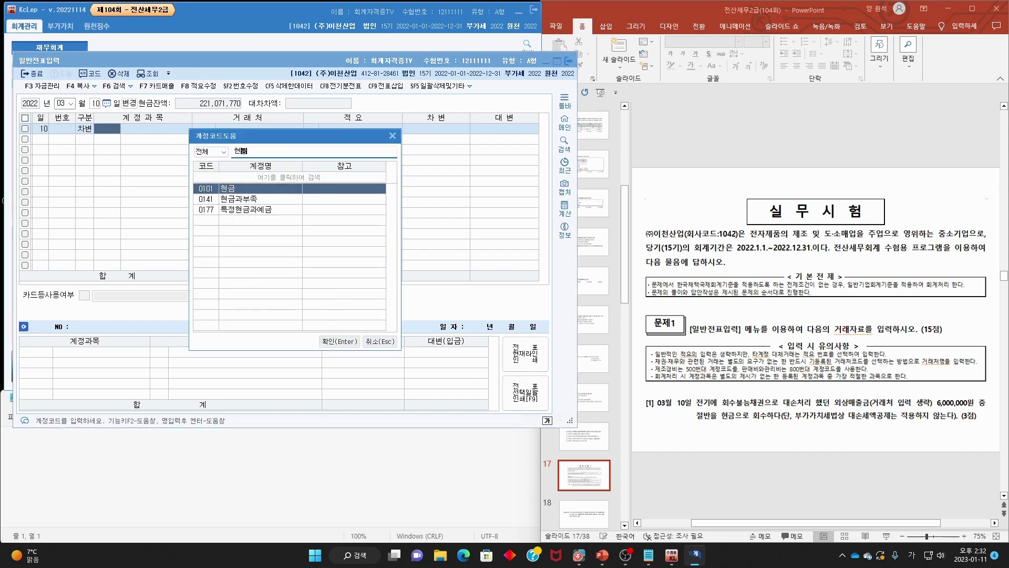
key("Return")
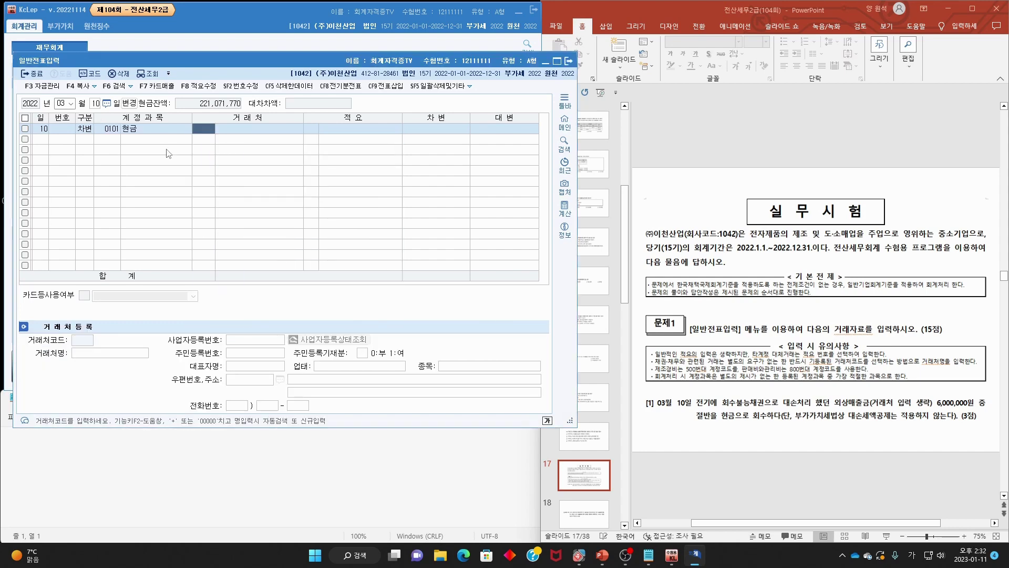
key("Return")
key("Return")
type("30")
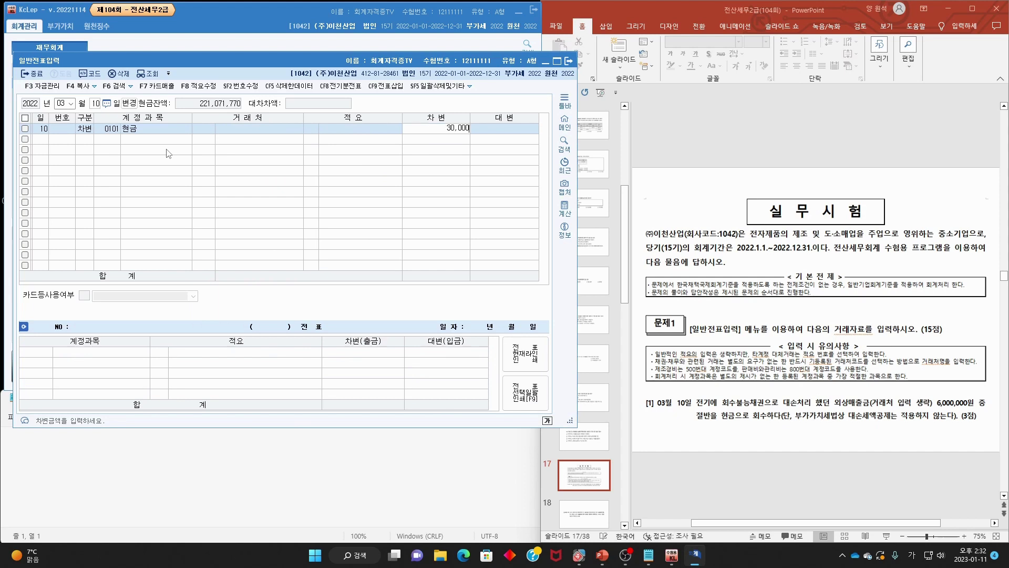
key("Return")
- Add the credit line for 0109 대손충당금 and underline the no-VAT-credit condition
type("4")
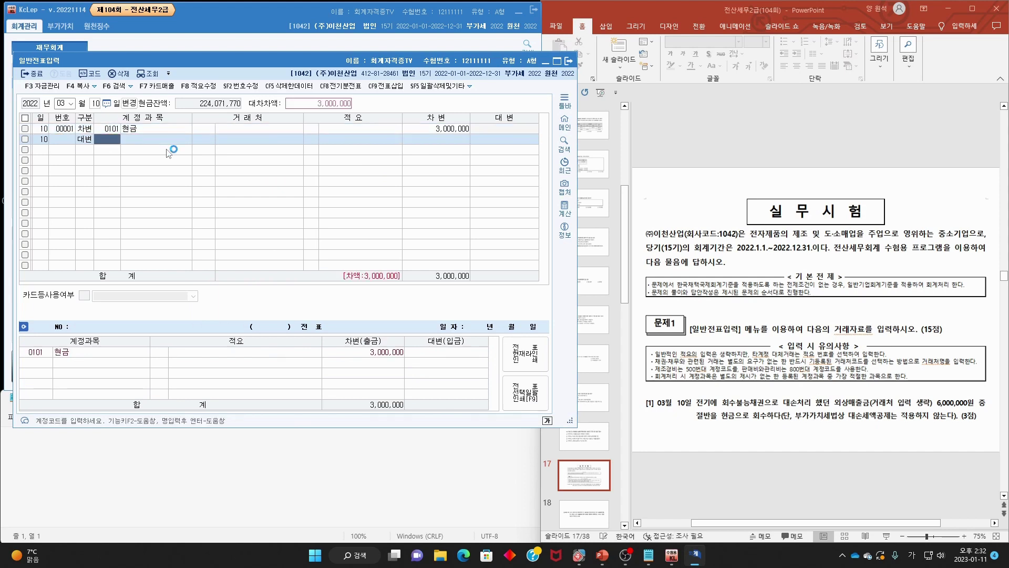
key("F2")
type("대손")
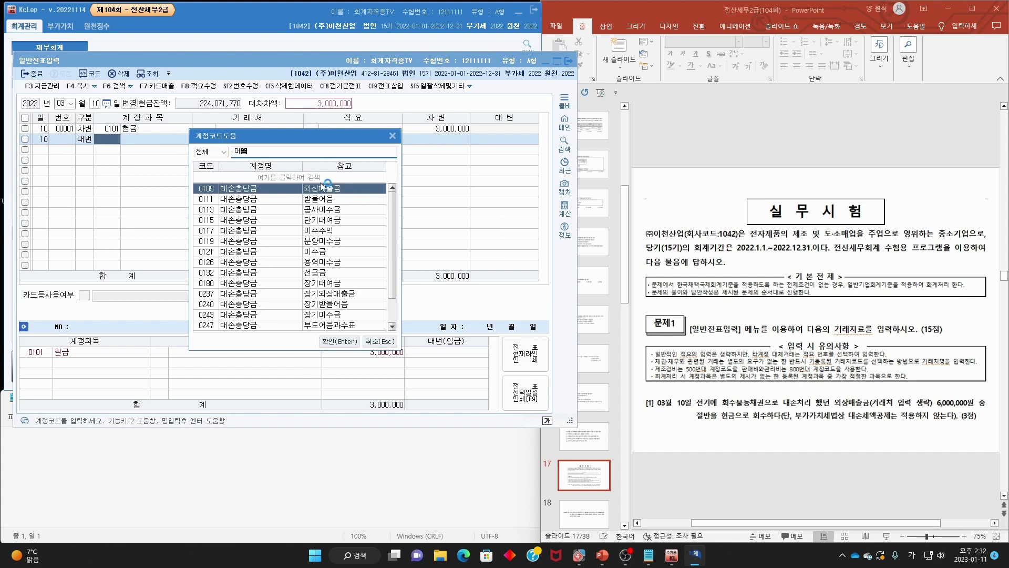
double_click(326, 192)
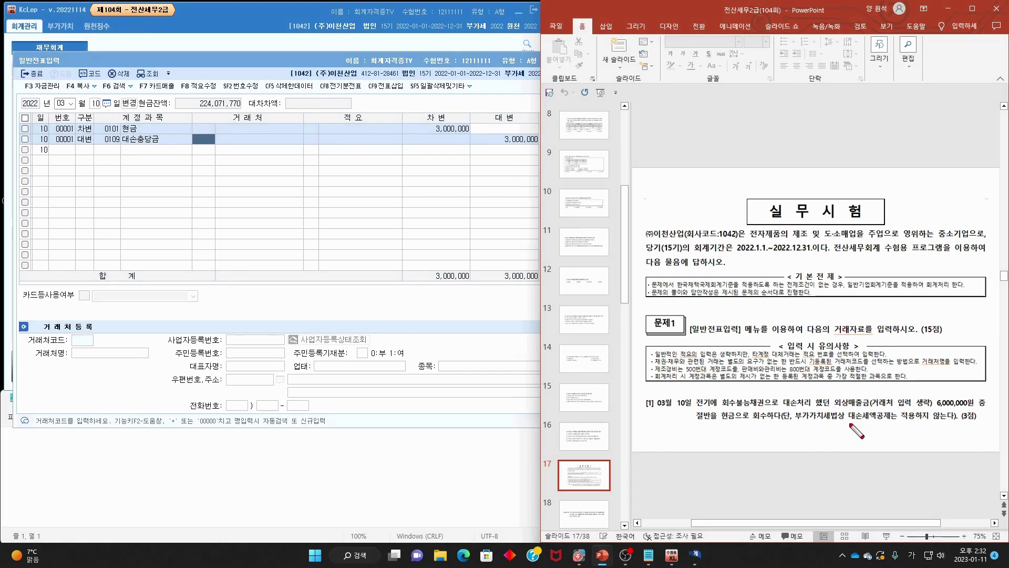
left_click_drag(804, 424, 952, 427)
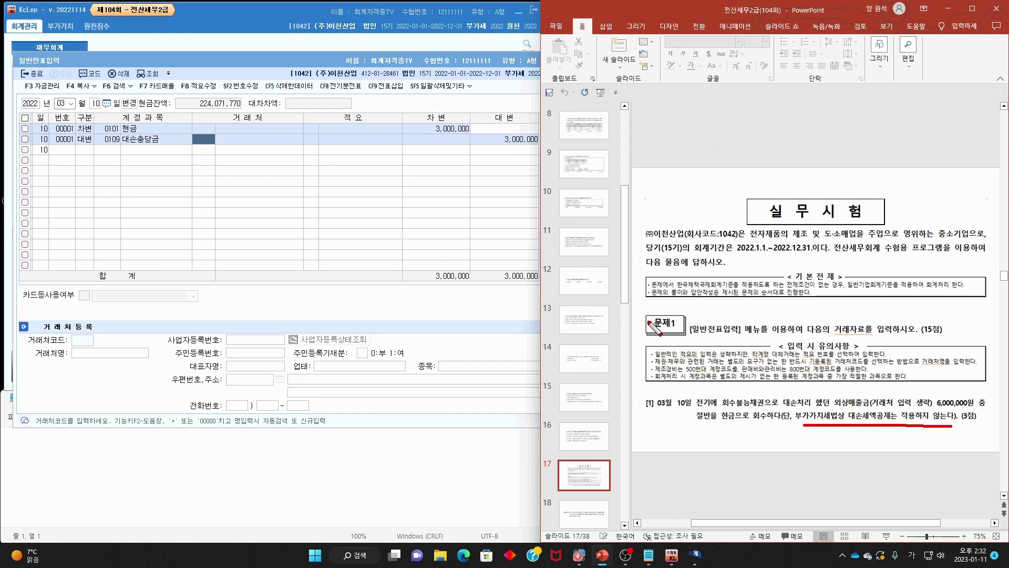
- Mark up slide 18's [2] 03월 15일 date and payment terms, then erase the ink
scroll(683, 307, "down", 3)
mouse_move(654, 299)
left_mouse_down()
mouse_move(646, 302)
mouse_move(932, 298)
left_mouse_up()
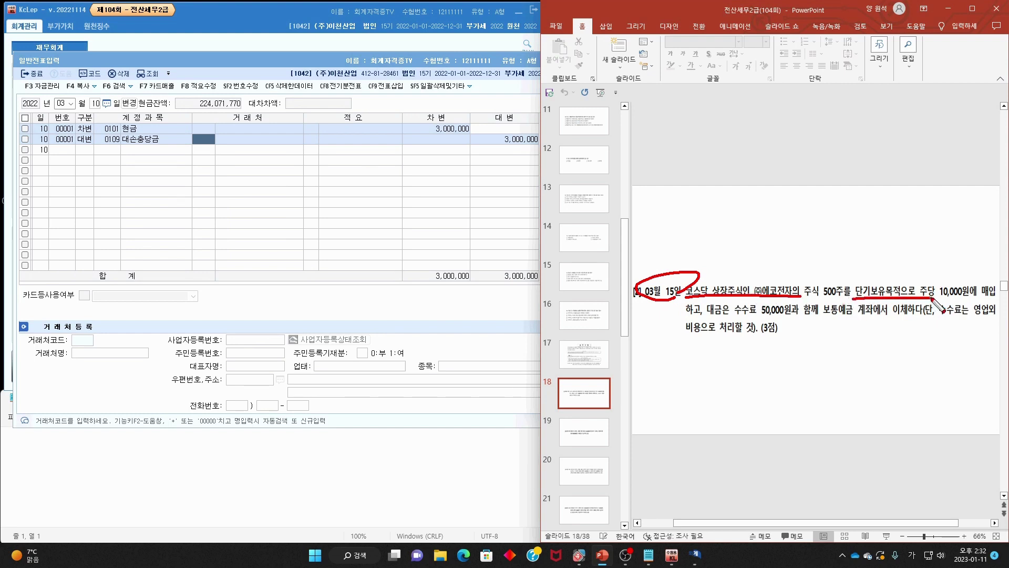
left_click_drag(706, 316, 1002, 317)
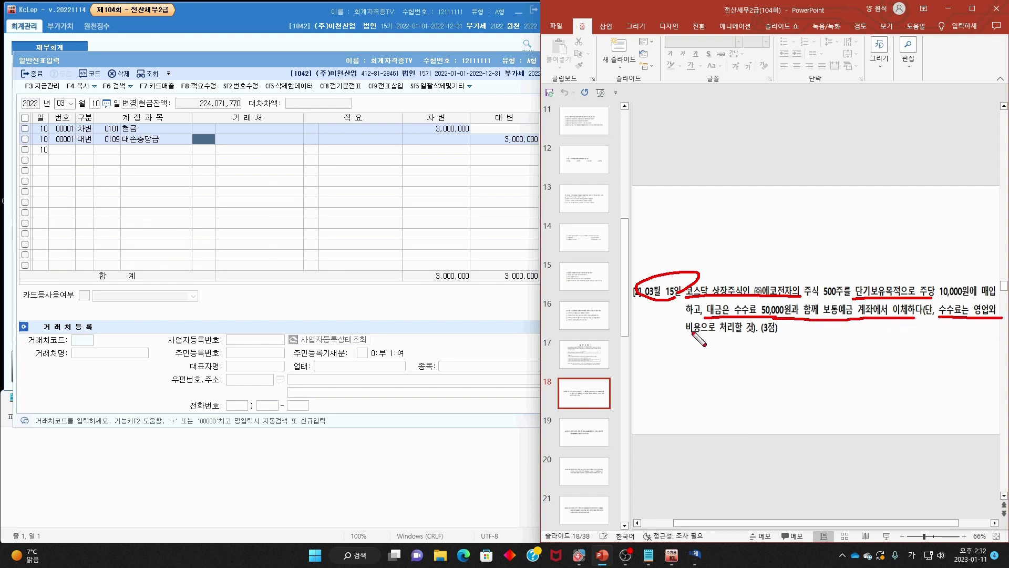
key("Escape")
left_click(95, 105)
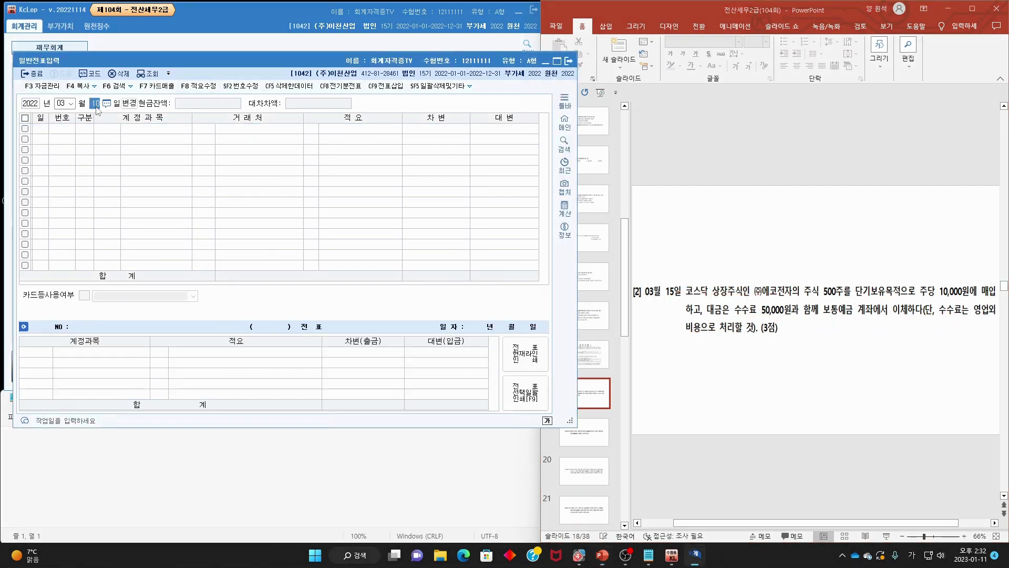
- Date the entry March 15 and debit 0107 단기매매증권 5,000,000
type("15")
key("Return")
type("3")
key("Return")
type("단기")
key("Return")
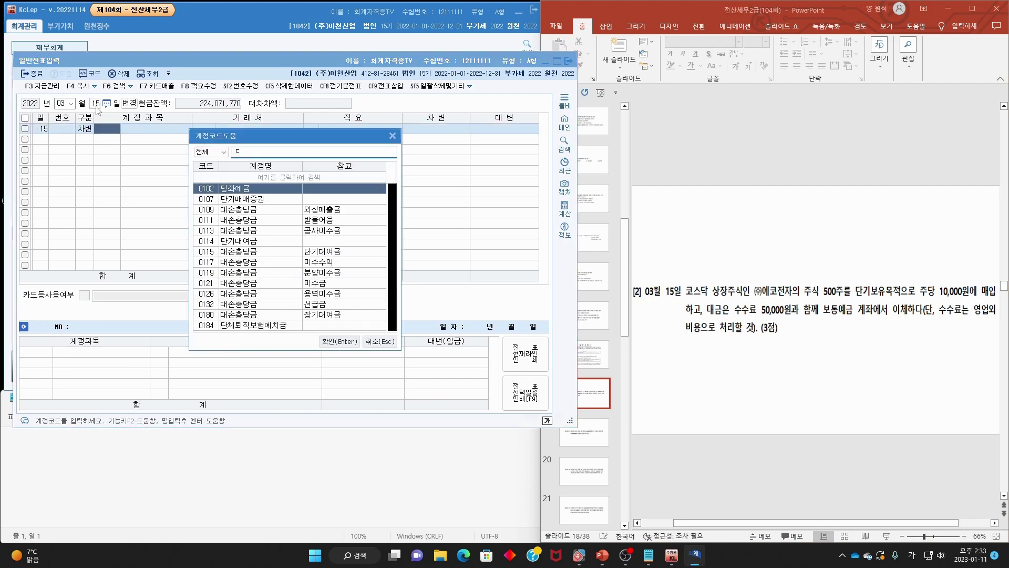
key("Return")
key("Return")
key("Return")
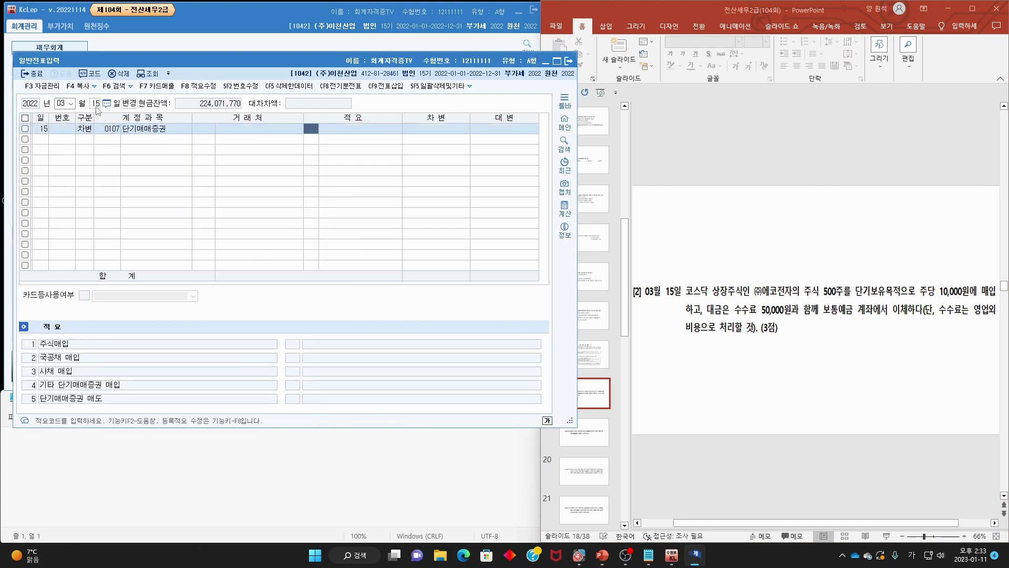
key("Return")
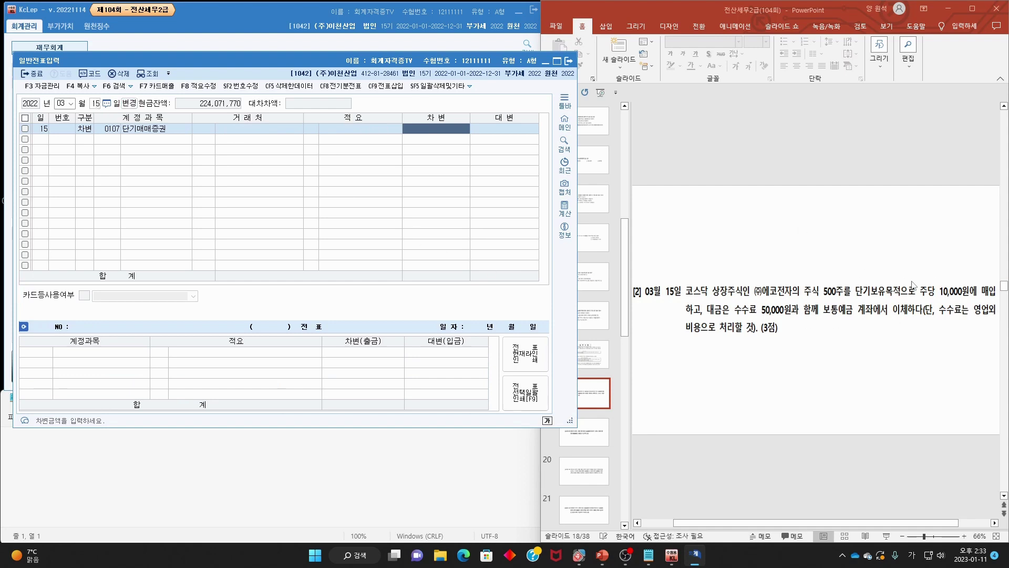
type("50")
key("Return")
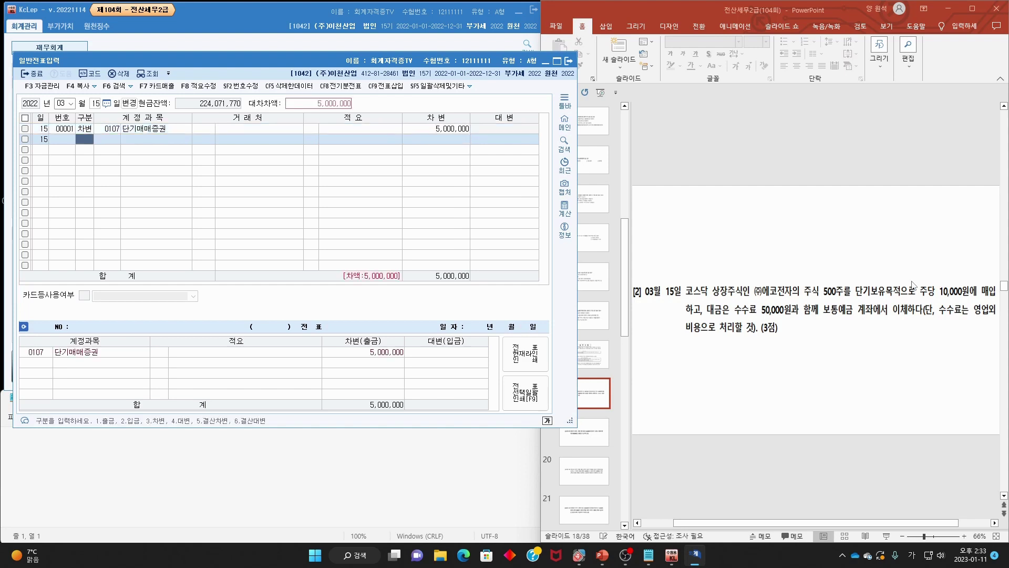
- Add a second debit line for 0984 수수료비용 of 50,000
type("3")
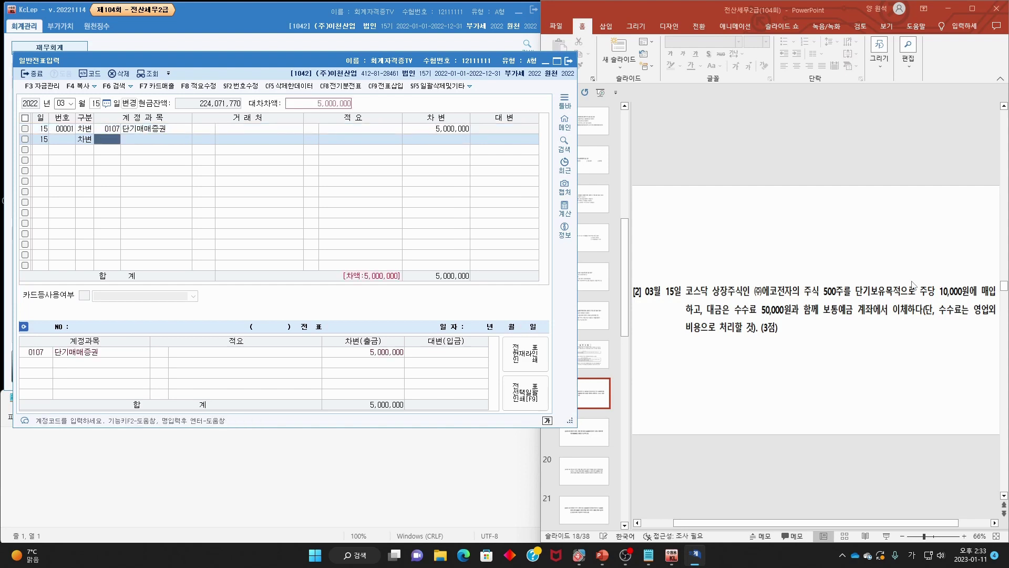
key("Return")
type("수수료")
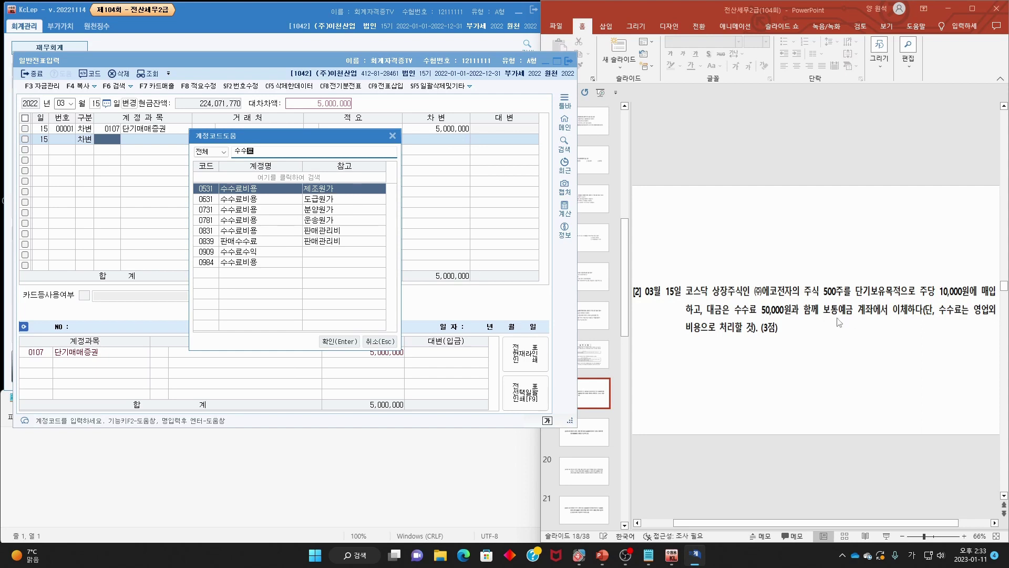
left_click(254, 263)
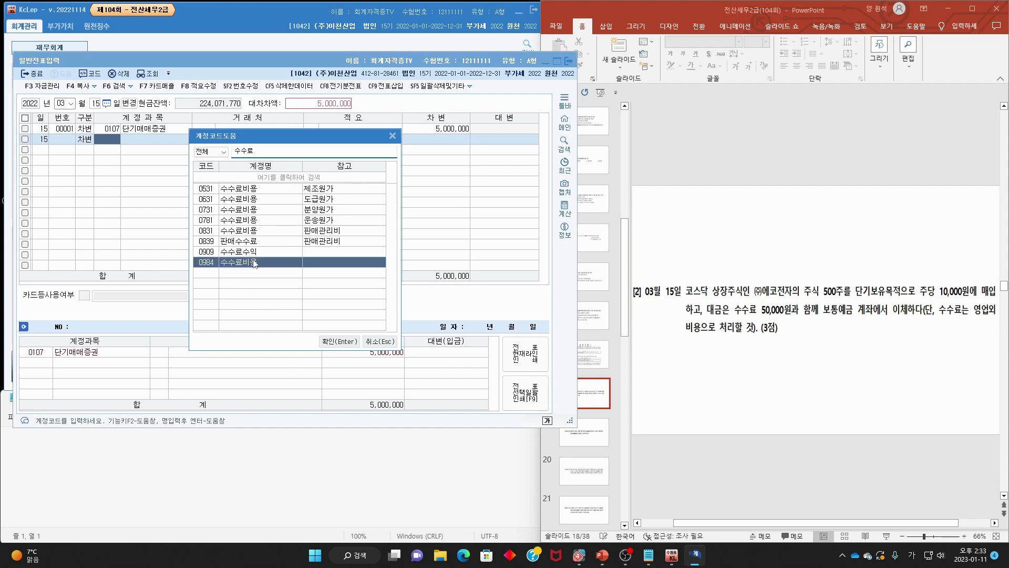
double_click(254, 263)
key("Return")
key("Return")
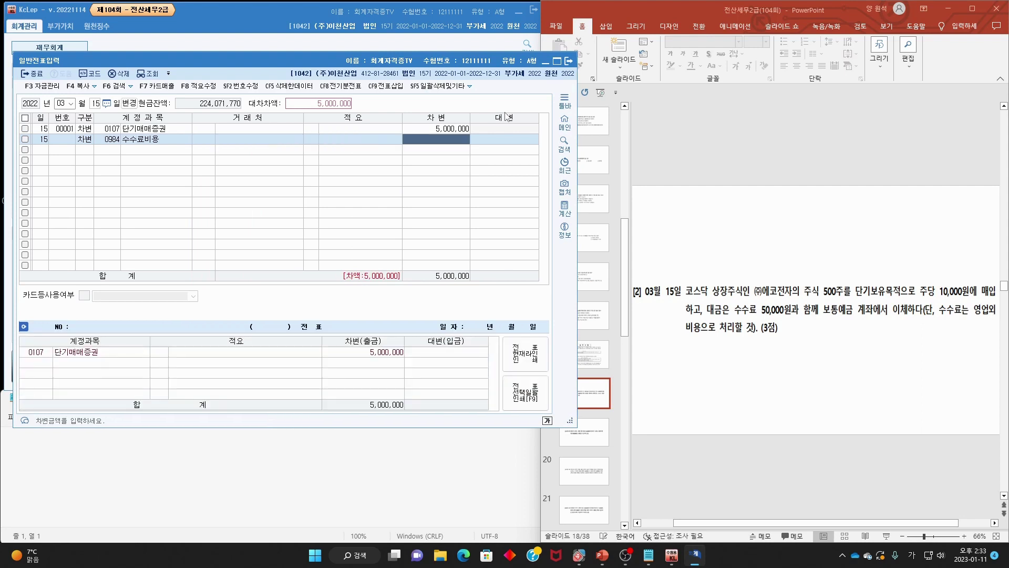
type("50,000")
key("Return")
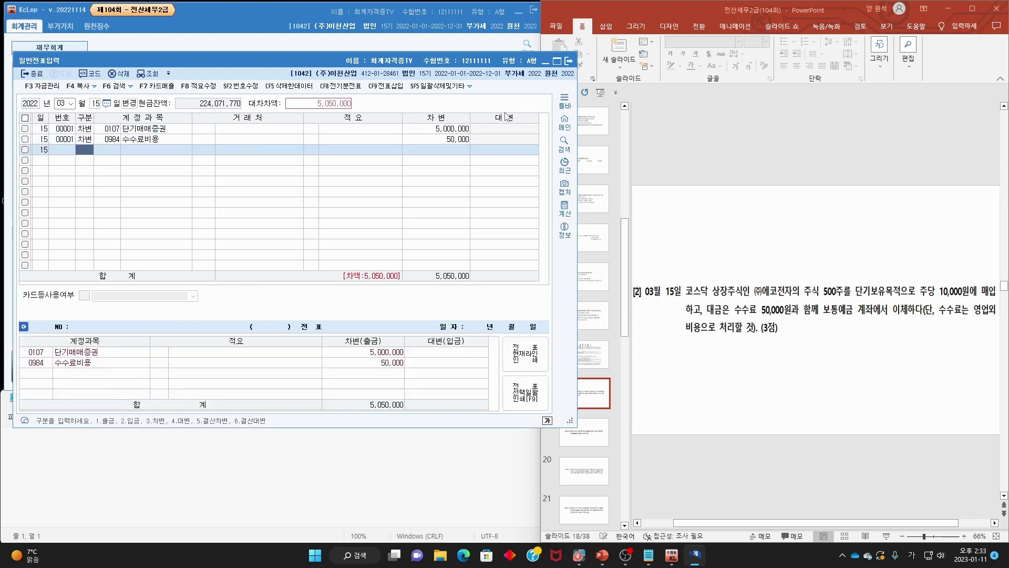
- Credit 0103 보통예금 for the balancing 5,050,000
type("4")
key("F2")
type("ㅂ")
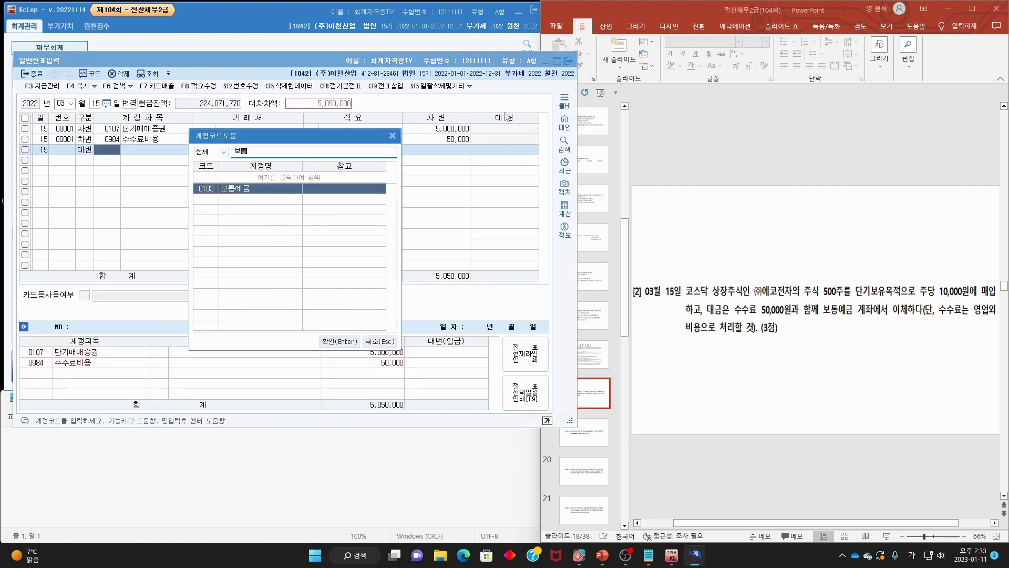
key("Return")
left_click(793, 250)
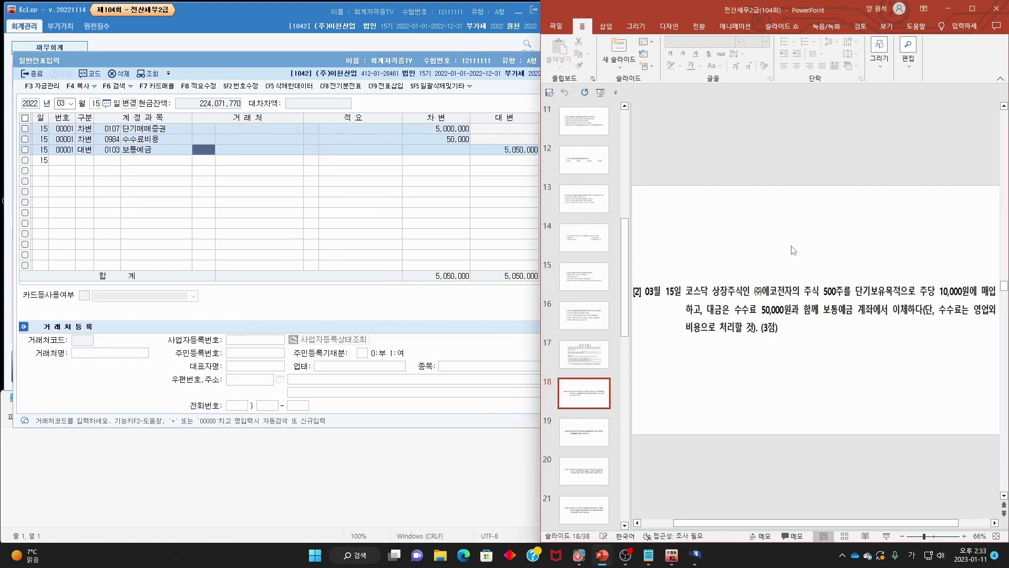
scroll(793, 250, "down", 1)
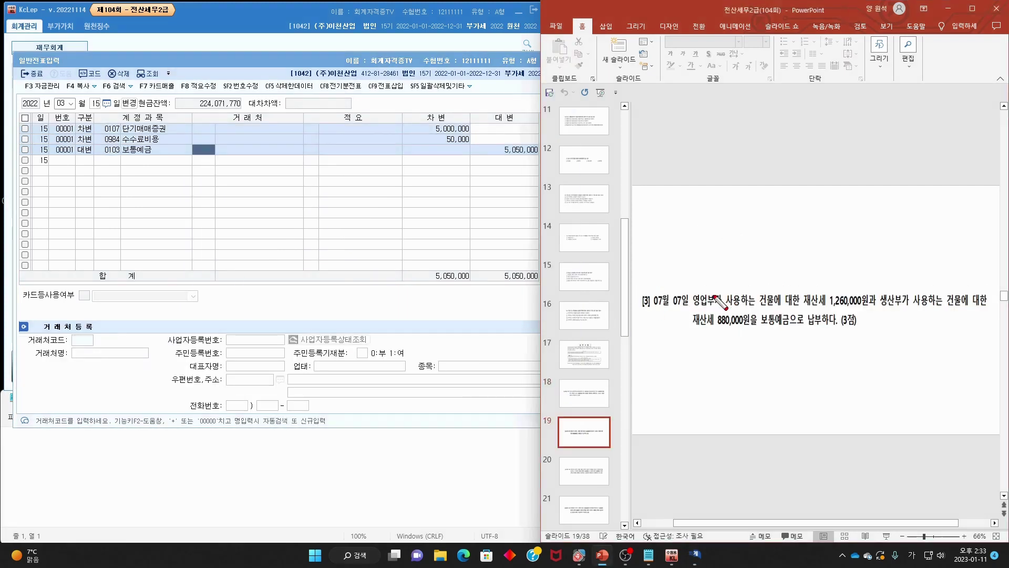
- Mark question [3]'s date and the two property-tax amounts, then erase the ink
mouse_move(696, 288)
left_mouse_down()
mouse_move(676, 314)
mouse_move(971, 309)
left_mouse_up()
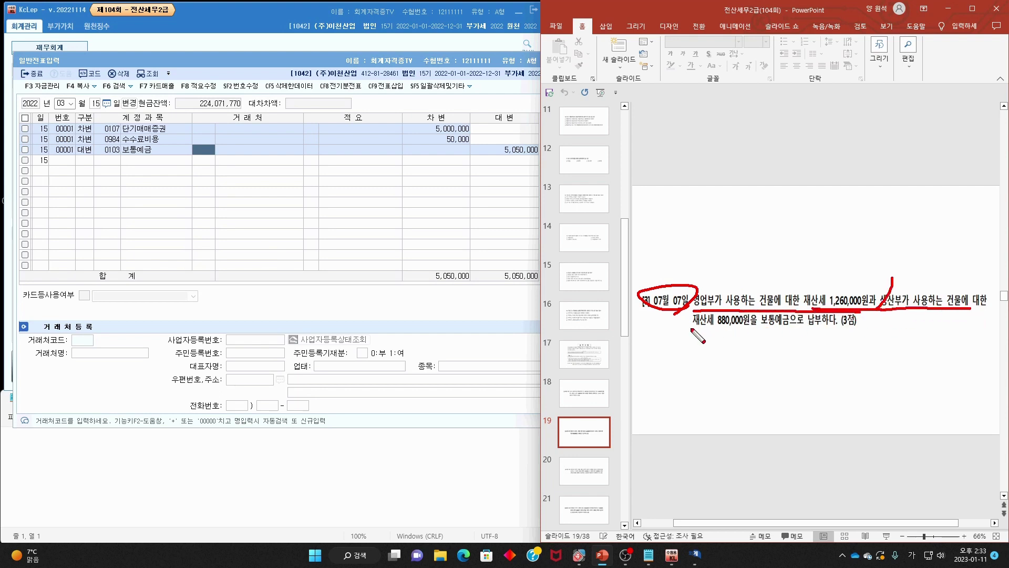
left_click_drag(690, 328, 776, 331)
key("Escape")
left_click(62, 103)
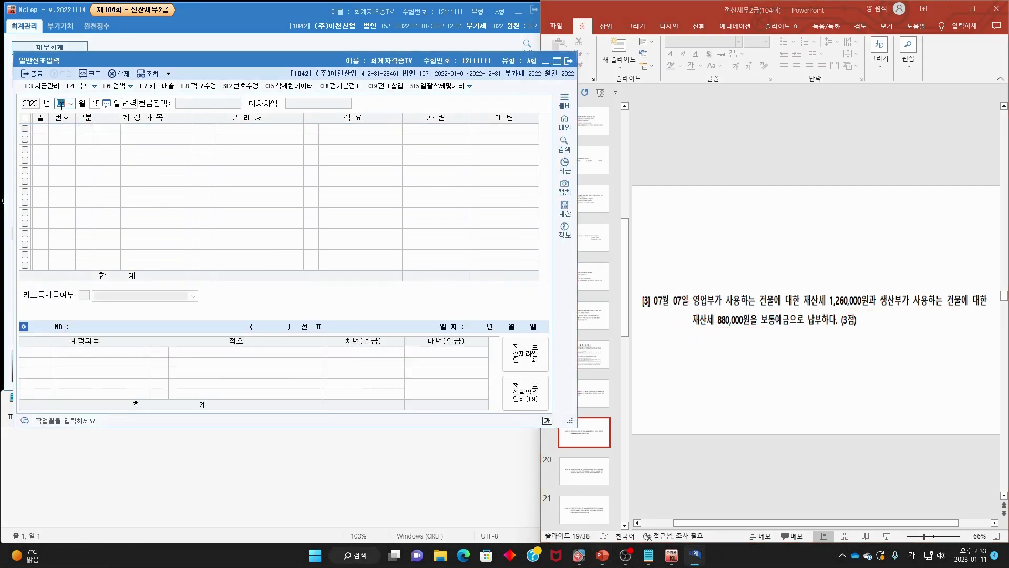
- Date the entry July 7 and debit 0817 세금과공과 1,260,000
type("7")
key("Return")
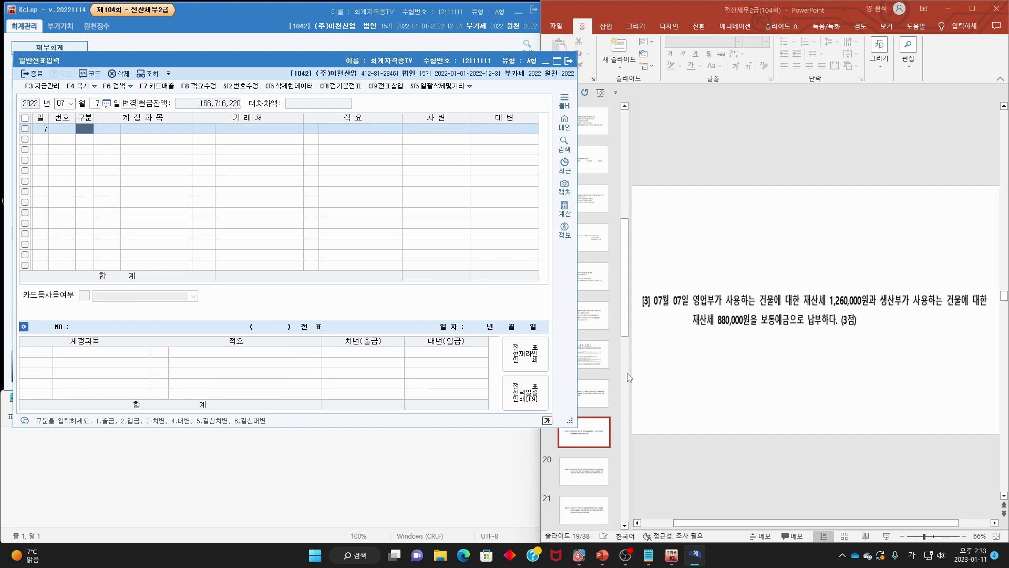
type("3")
key("Return")
type("세금과")
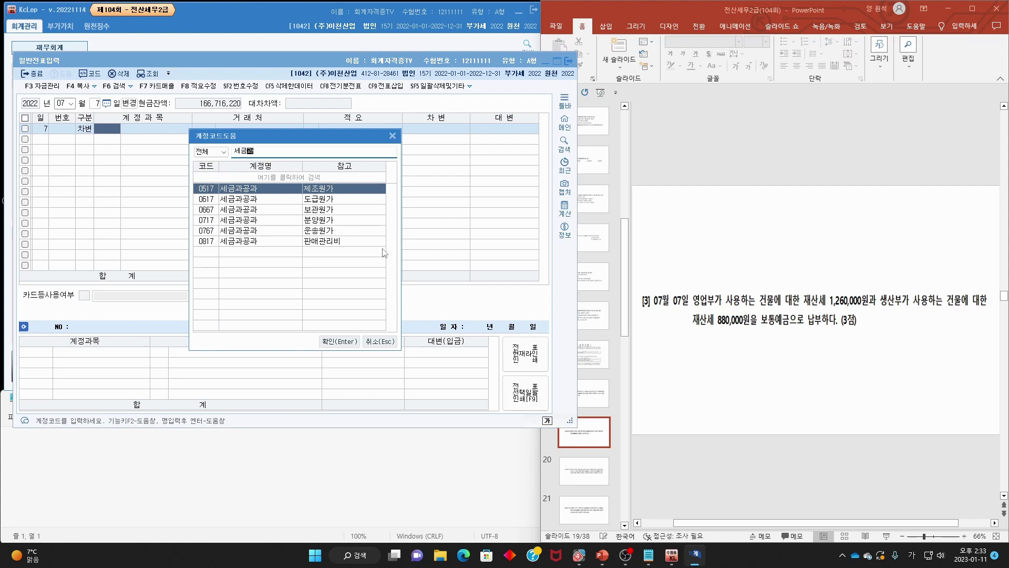
double_click(334, 242)
key("Return")
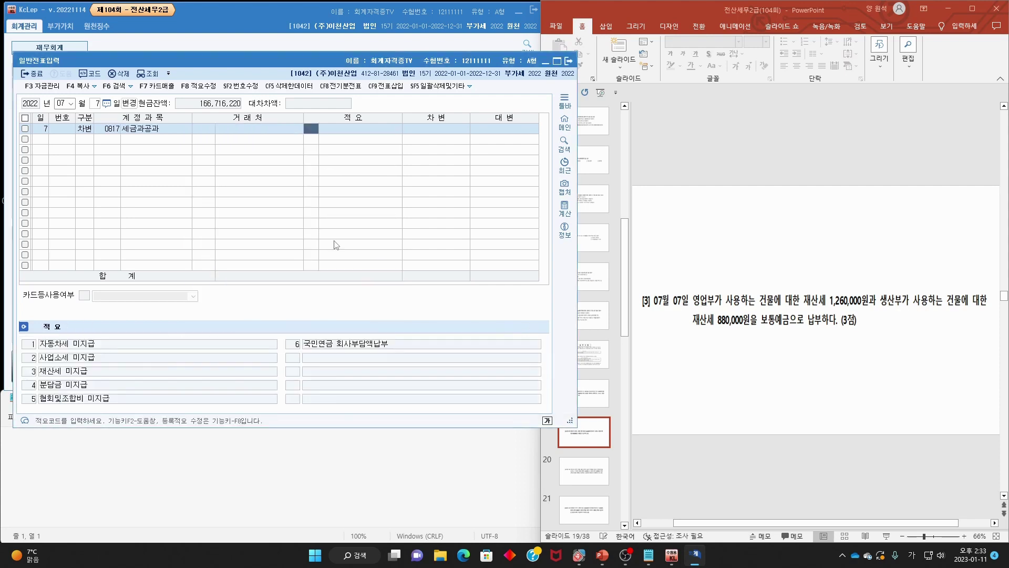
key("Return")
type("1,2")
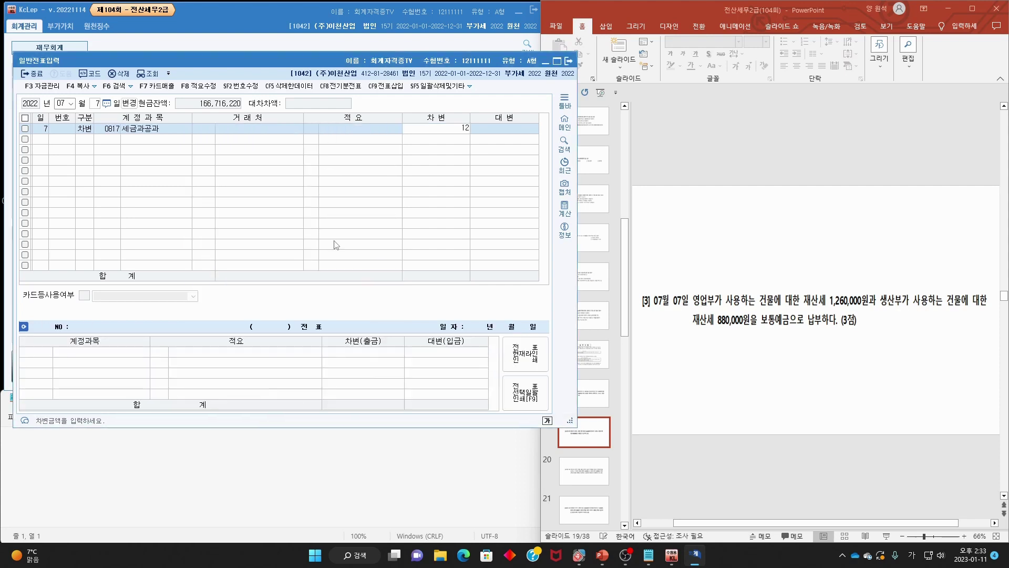
type("60,000")
key("Return")
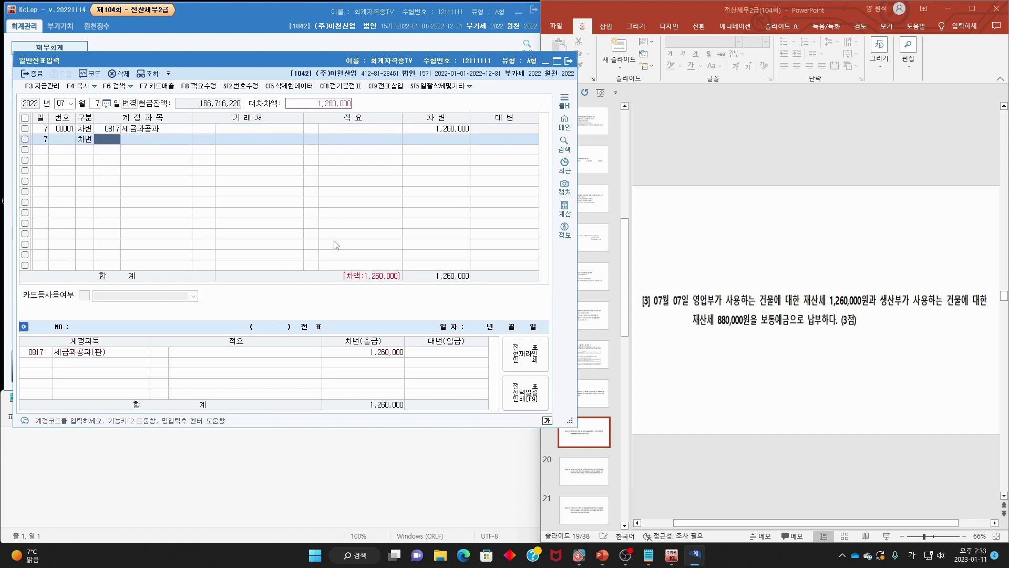
- Debit 0517 세금과공과 880,000 and credit 0103 보통예금 2,140,000
type("세금과")
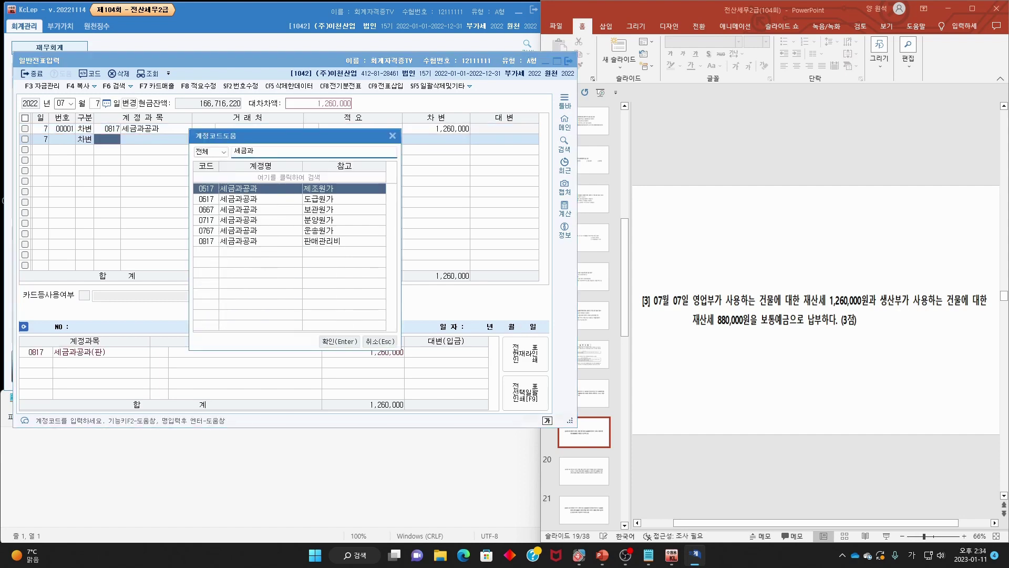
key("Return")
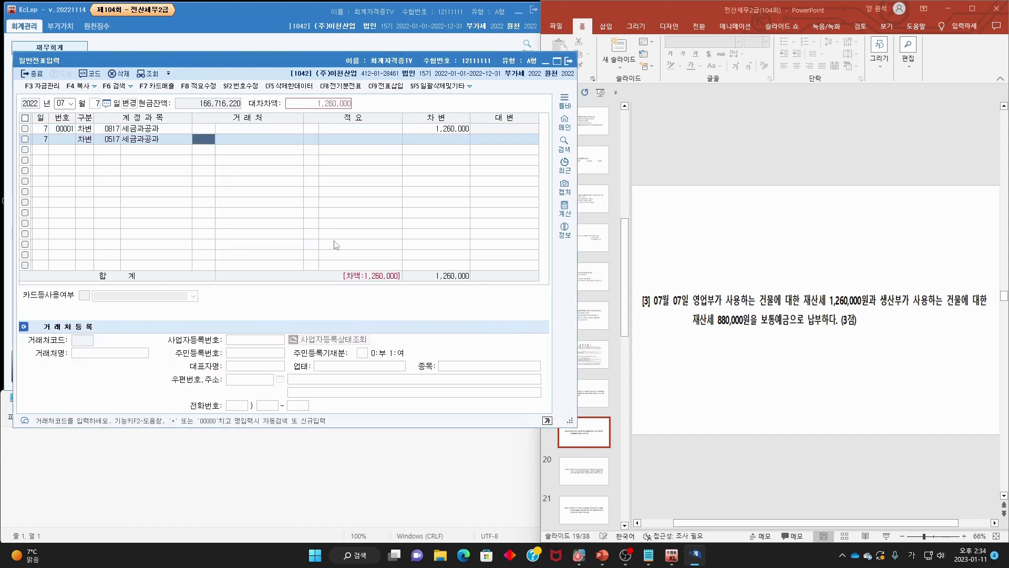
key("Return")
key("Return")
type("880,000")
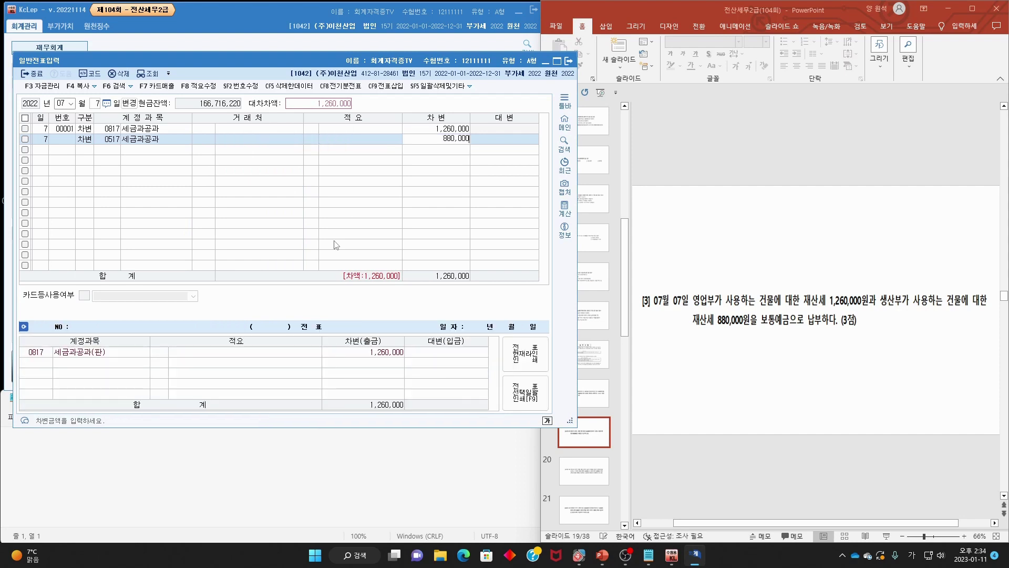
key("Return")
key("Return")
key("Return")
type("보통")
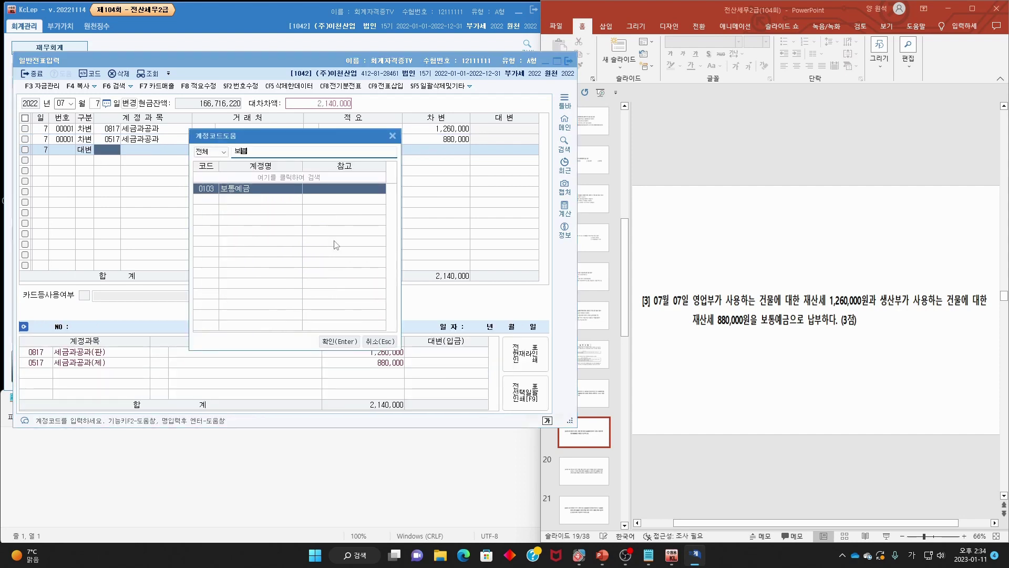
key("Return")
left_click(837, 292)
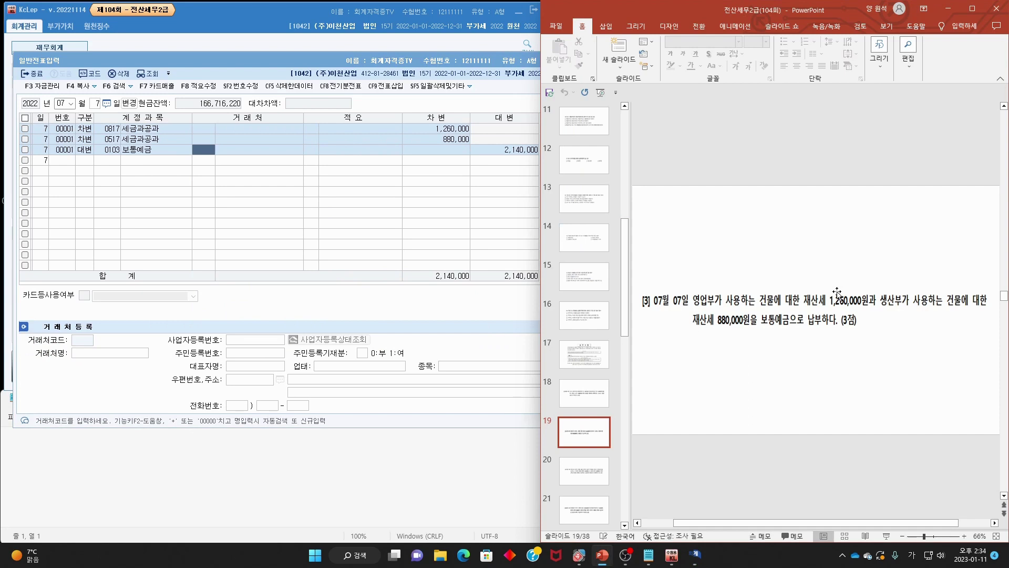
- Mark question [4]'s date, production staff detail, payment terms and 33,000 withholding, then erase
scroll(837, 292, "down", 1)
mouse_move(688, 280)
left_mouse_down()
mouse_move(665, 305)
mouse_move(789, 300)
left_mouse_up()
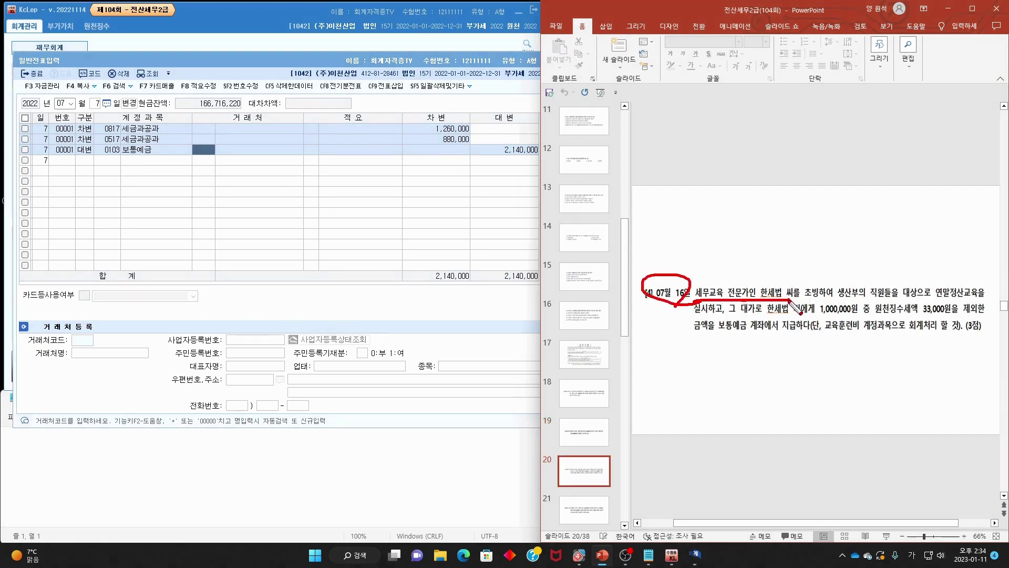
mouse_move(845, 282)
left_mouse_down()
mouse_move(832, 298)
mouse_move(984, 310)
left_mouse_up()
mouse_move(694, 315)
left_mouse_down()
mouse_move(812, 314)
mouse_move(812, 300)
mouse_move(993, 317)
left_mouse_up()
left_click_drag(683, 330, 971, 332)
key("Escape")
- Change the journal entry date to July 16
left_click(95, 103)
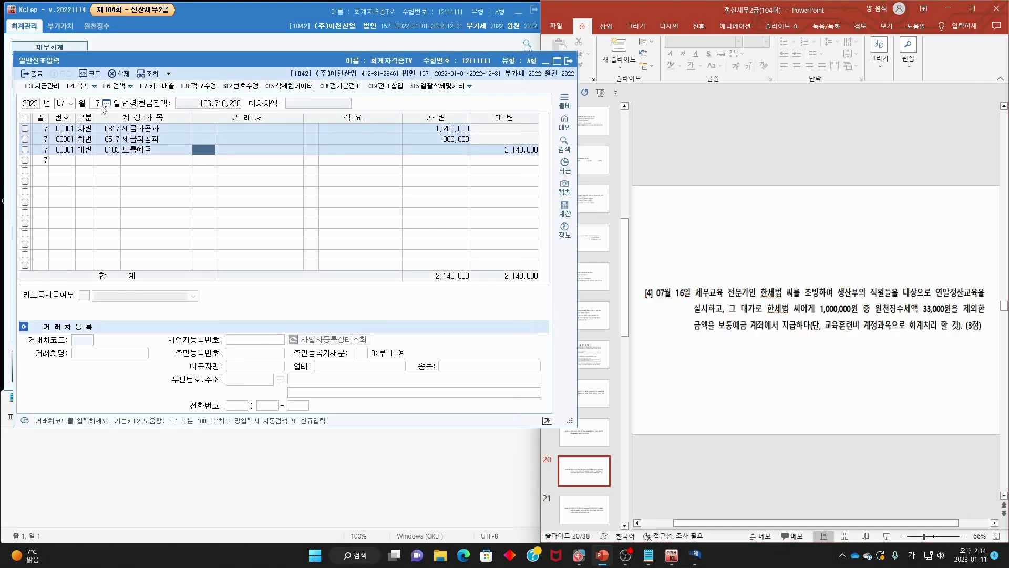
type("16")
left_click(62, 103)
type("07")
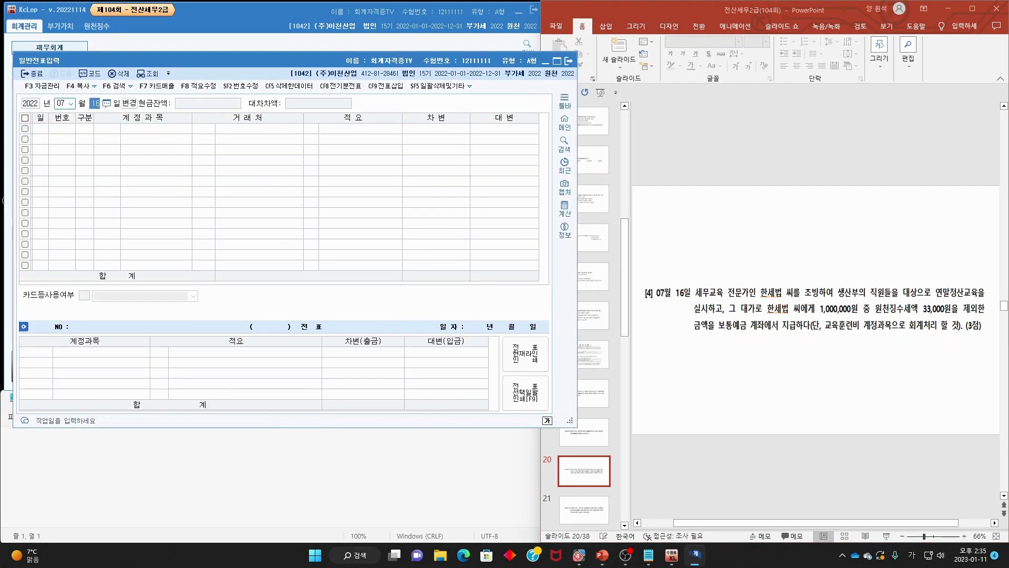
key("Return")
- Debit 0525 교육훈련비 1,000,000 on the first line
type("3")
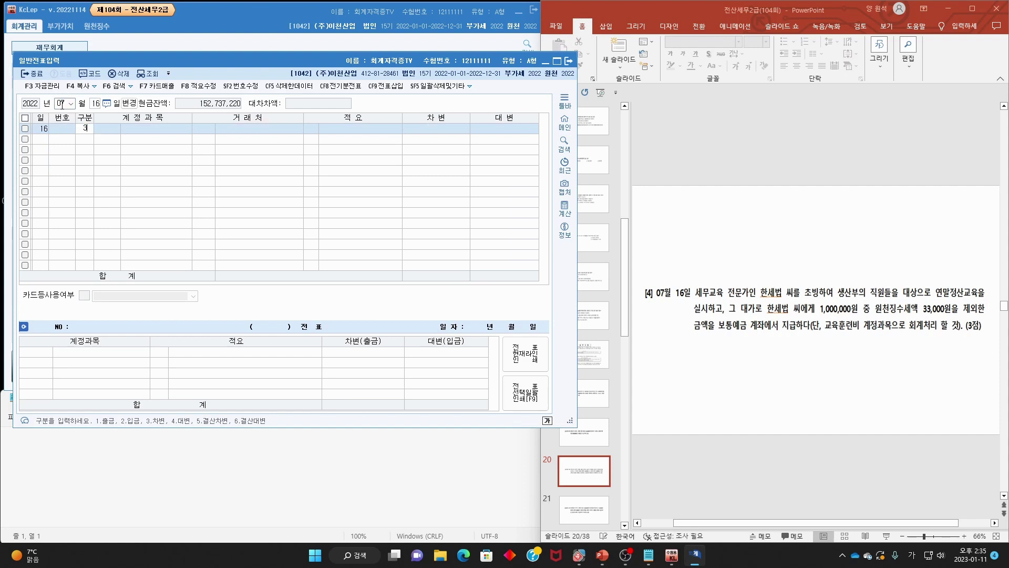
key("Return")
key("F2")
type("굥육")
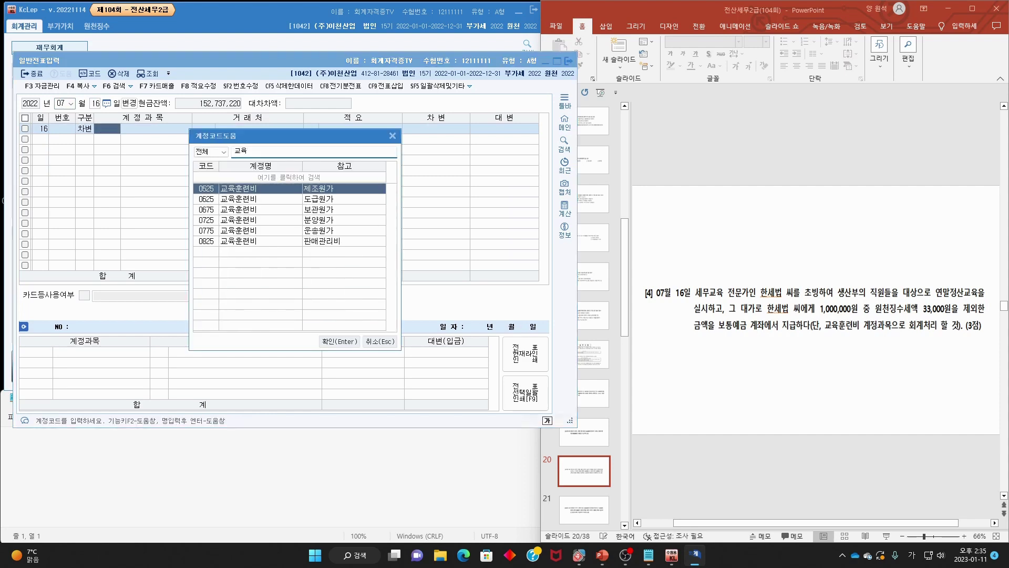
key("Return")
key("Return")
key("Return")
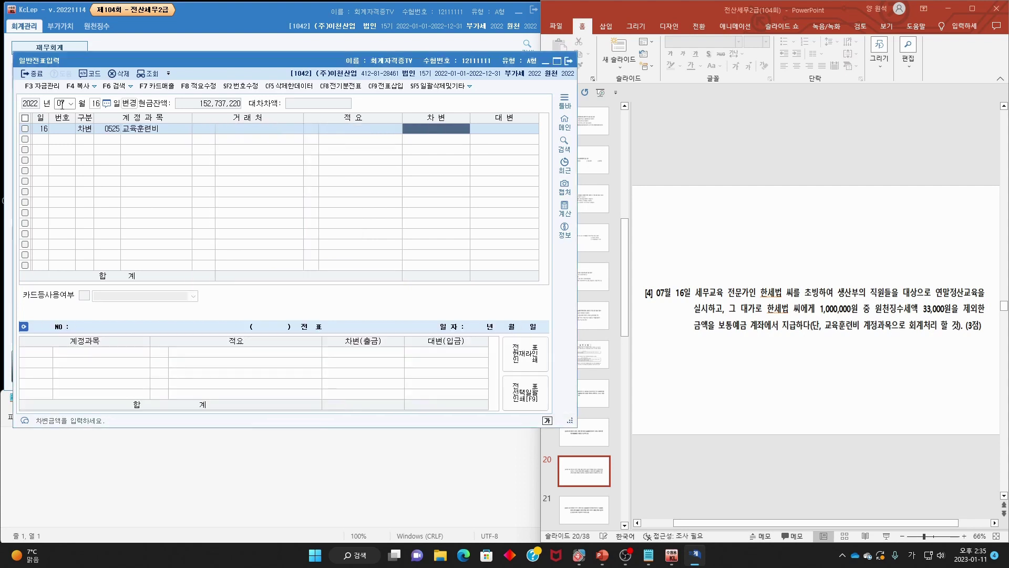
type("1,000,000")
key("Return")
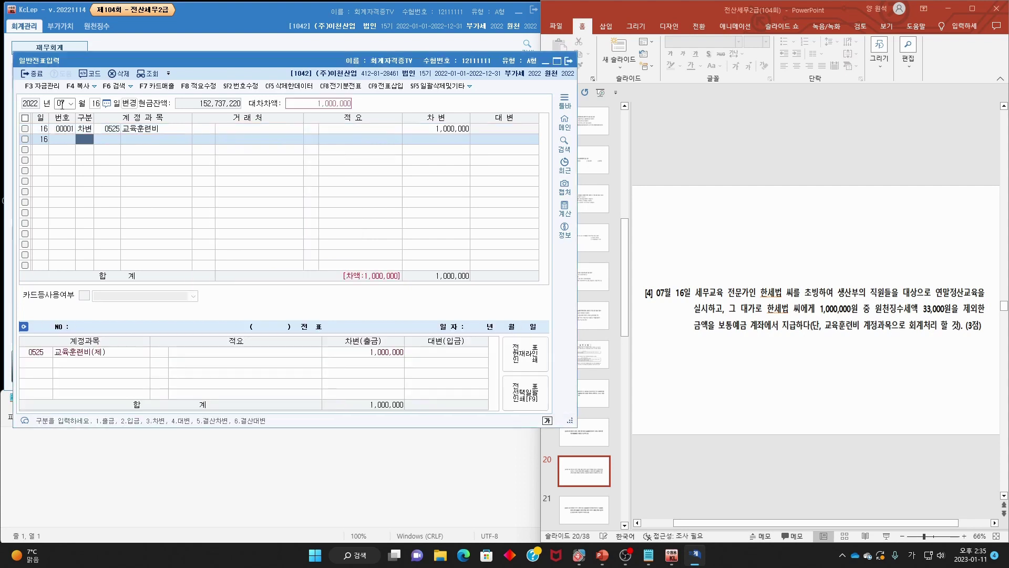
type("4")
key("Return")
- Credit 0254 예수금 33,000 and 0103 보통예금 967,000 to balance the entry
type("예수금")
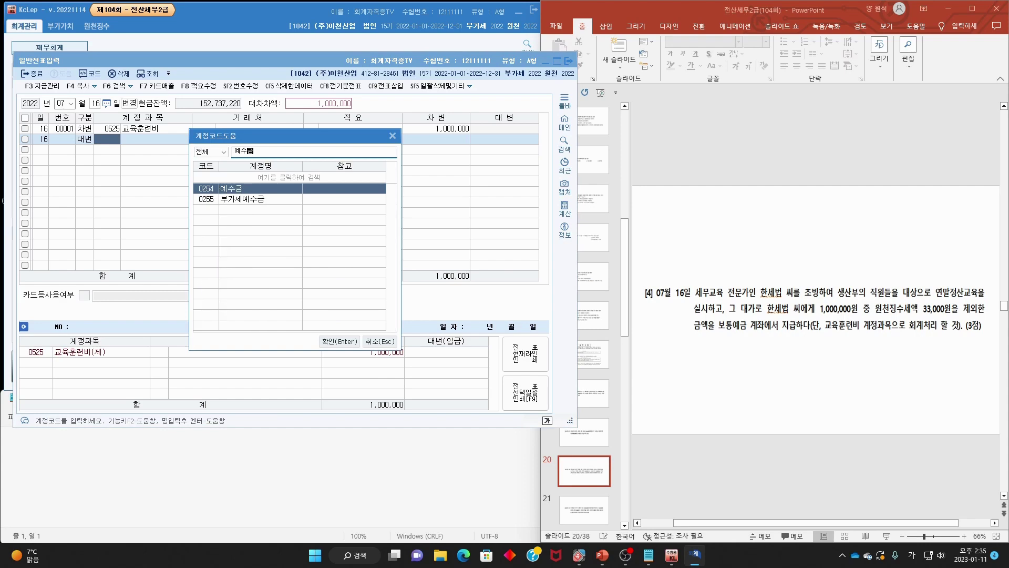
key("Return")
type("33")
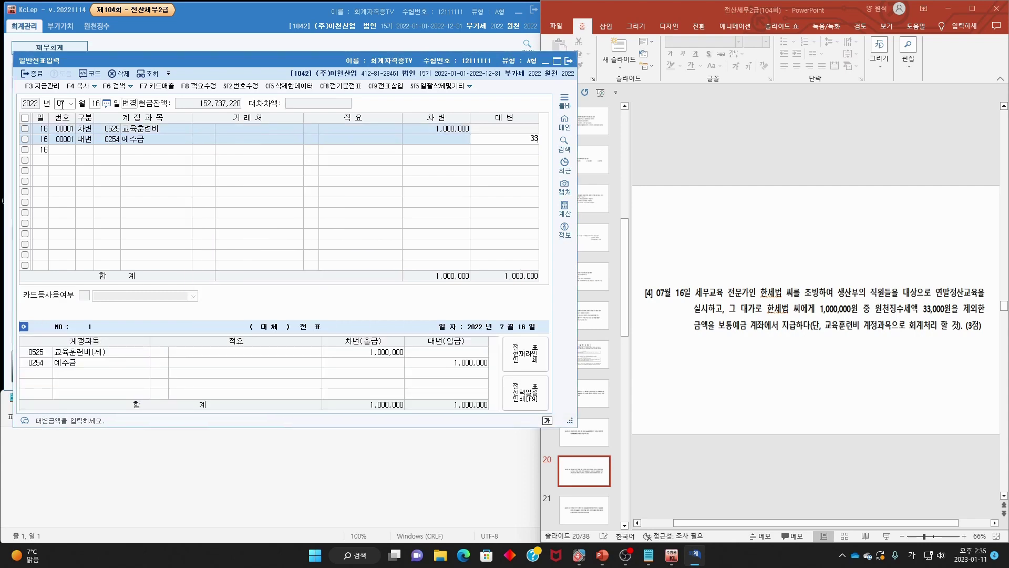
type(",000")
key("Return")
type("4")
key("Return")
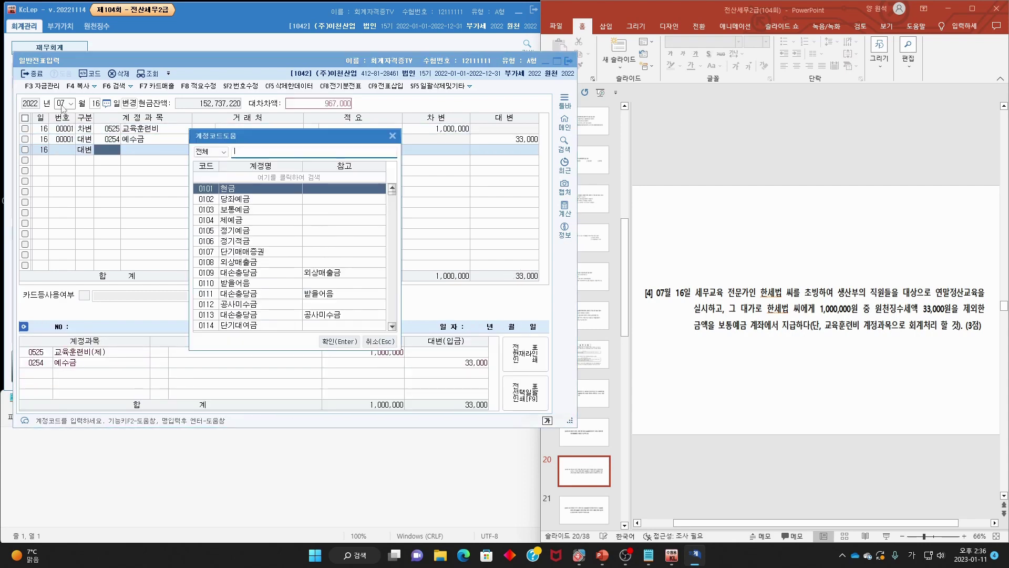
type("보통")
key("Return")
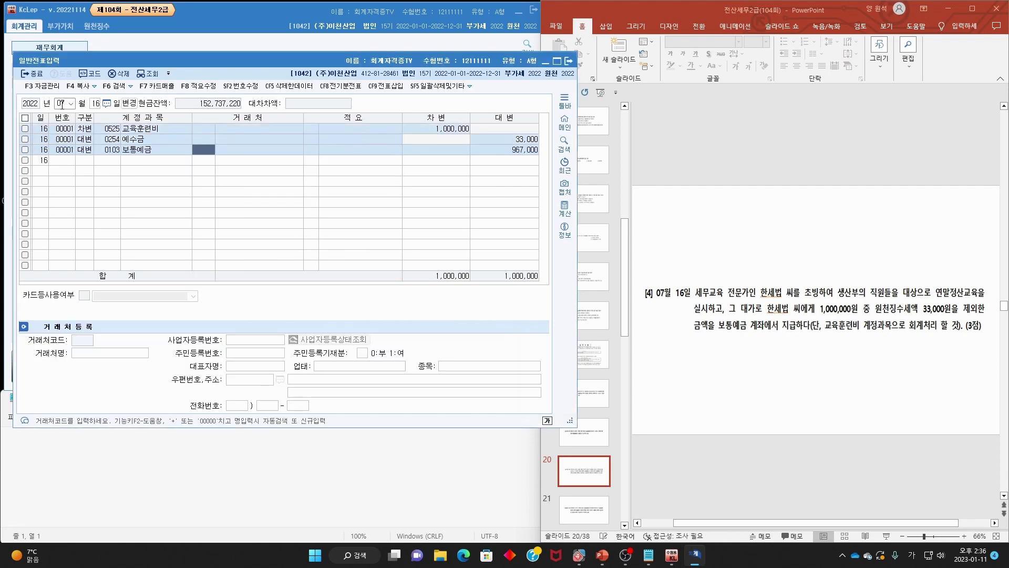
left_click(755, 264)
scroll(754, 264, "down", 1)
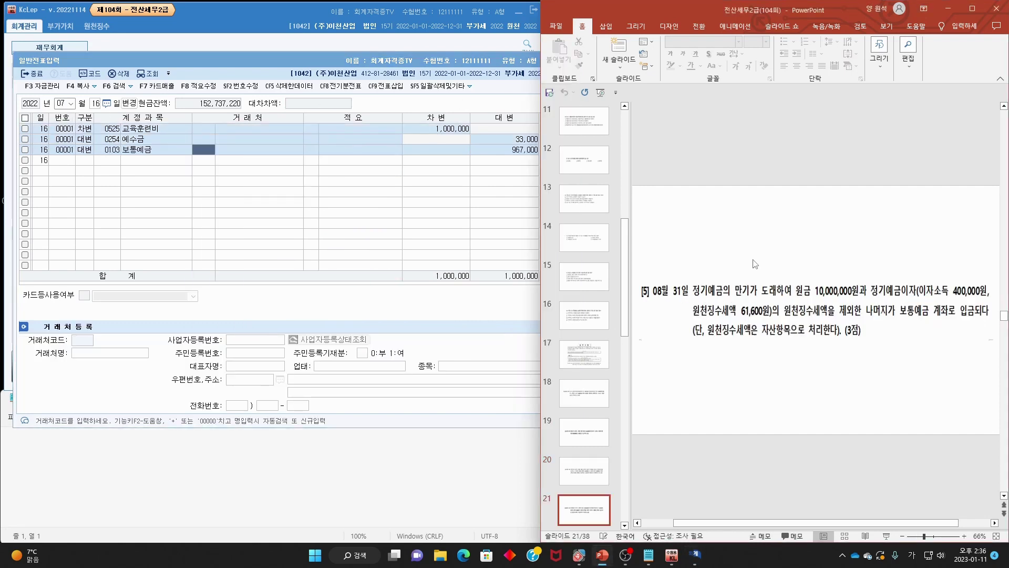
- Start a general journal entry dated August 31
left_click(63, 101)
type("8")
key("Return")
type("31")
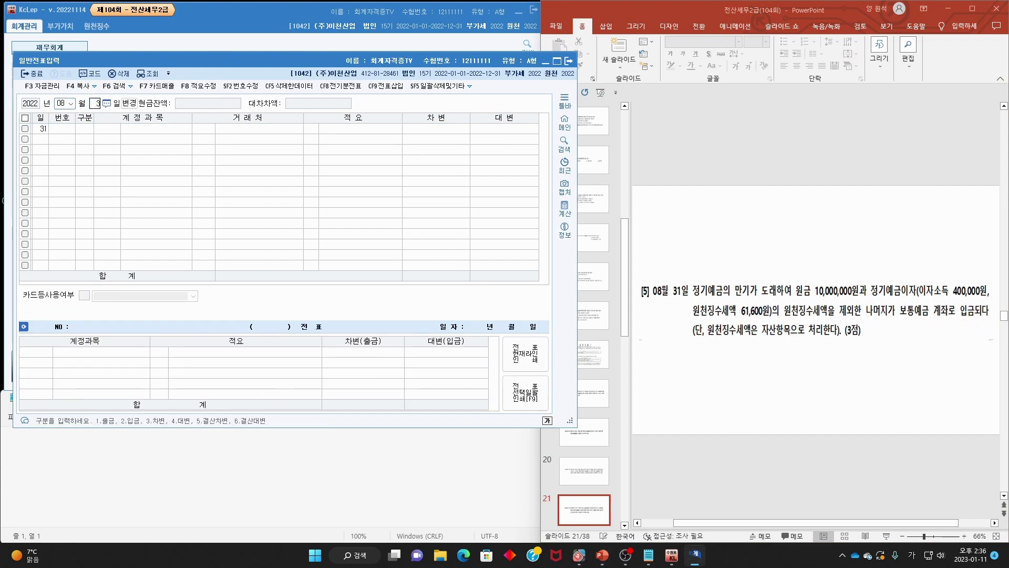
key("Return")
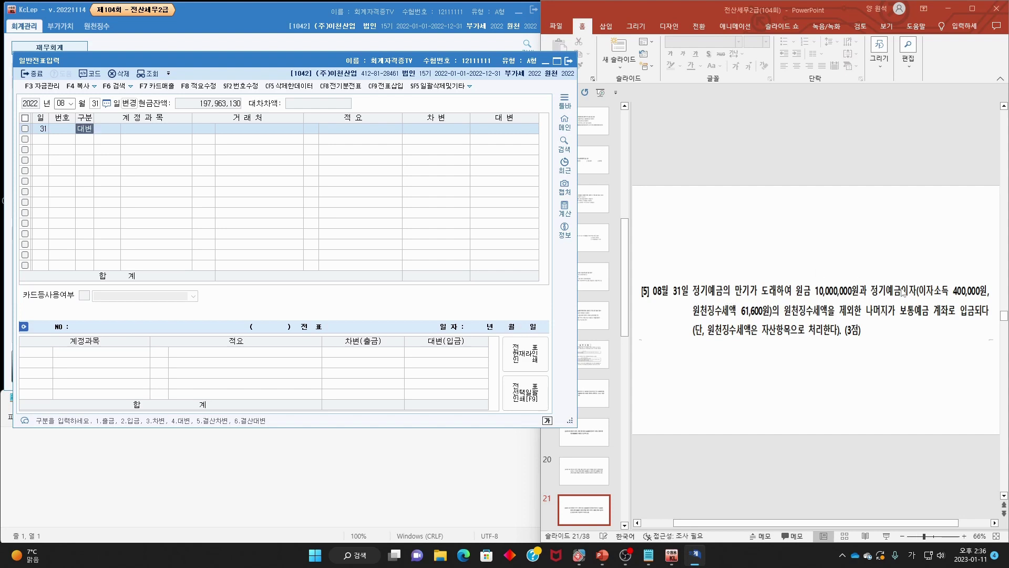
- Credit 정기예금 for 10,000,000 on the first row
key("Return")
type("정기")
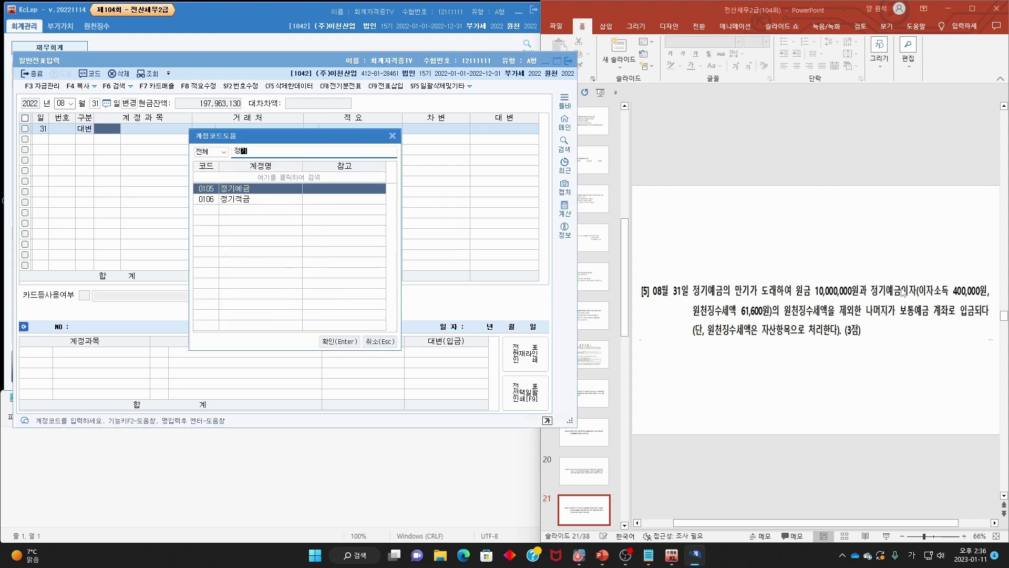
key("Return")
key("Return")
key("Return")
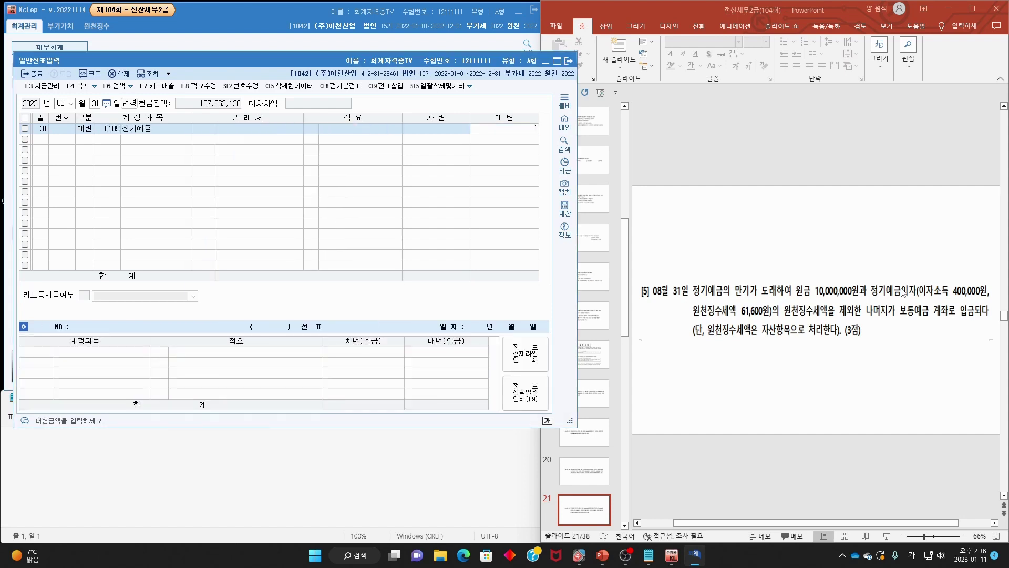
type("10000000")
key("Return")
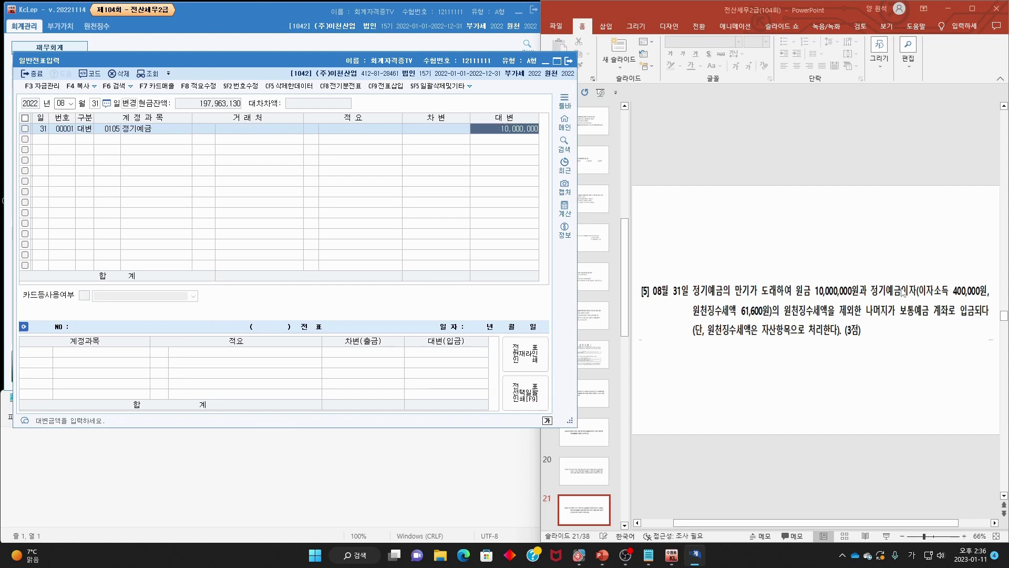
- Add a second credit row to 이자수익 for 400,000
type("4")
key("Return")
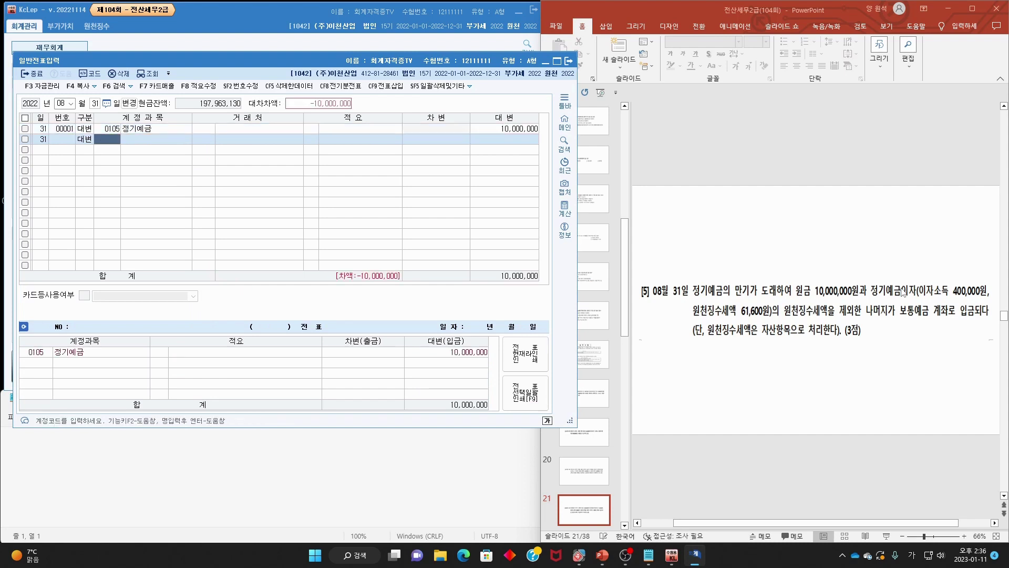
type("이자수")
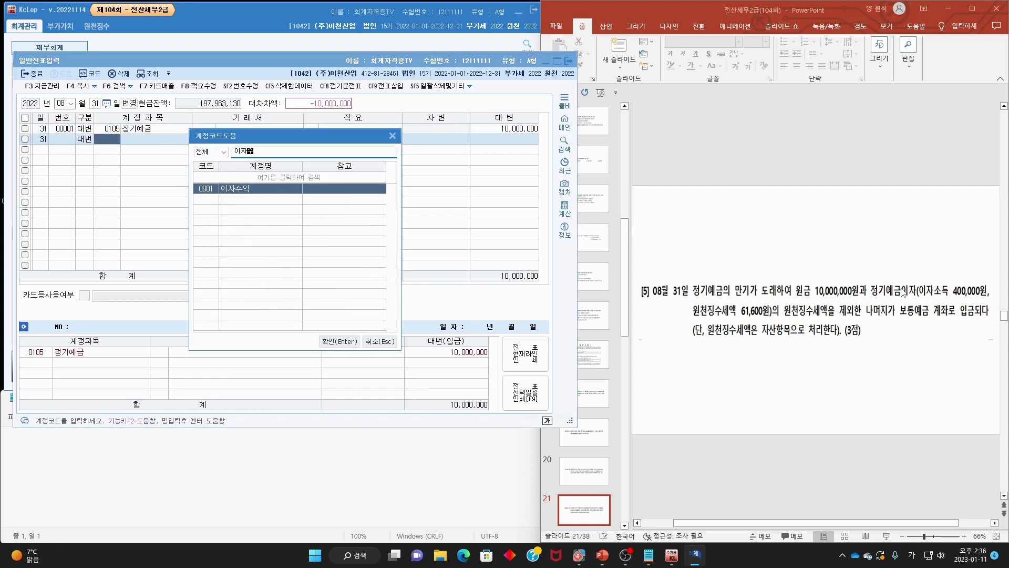
key("Return")
key("Return")
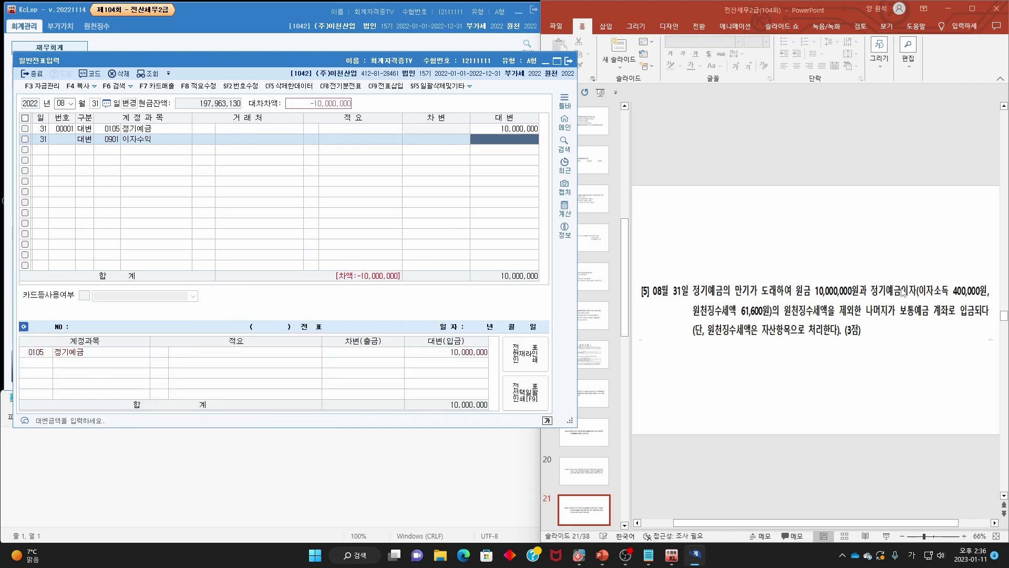
type("400,000")
key("Return")
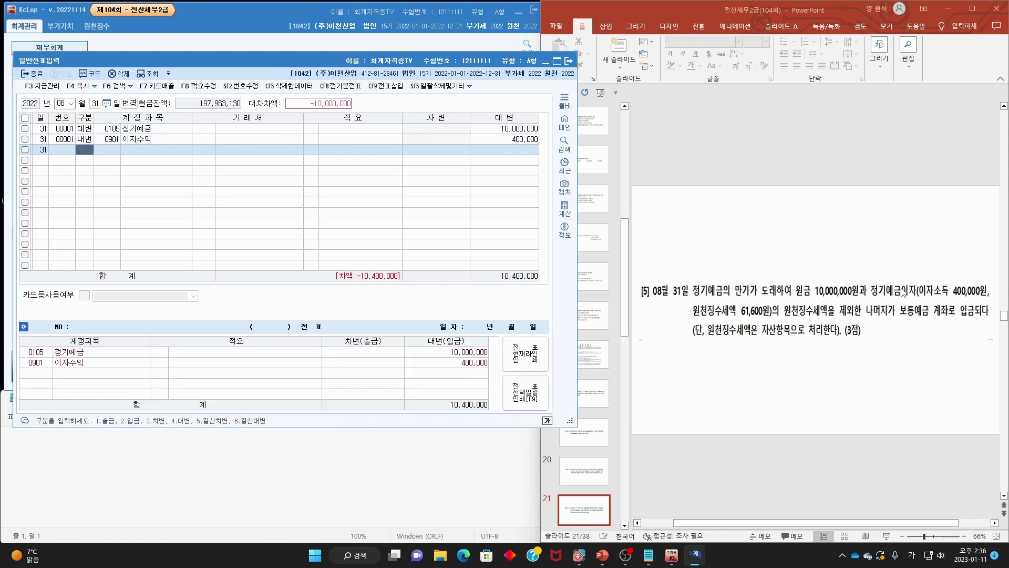
- Debit 선납세금 61,600 and 보통예금 10,338,400 to balance the entry
type("3선")
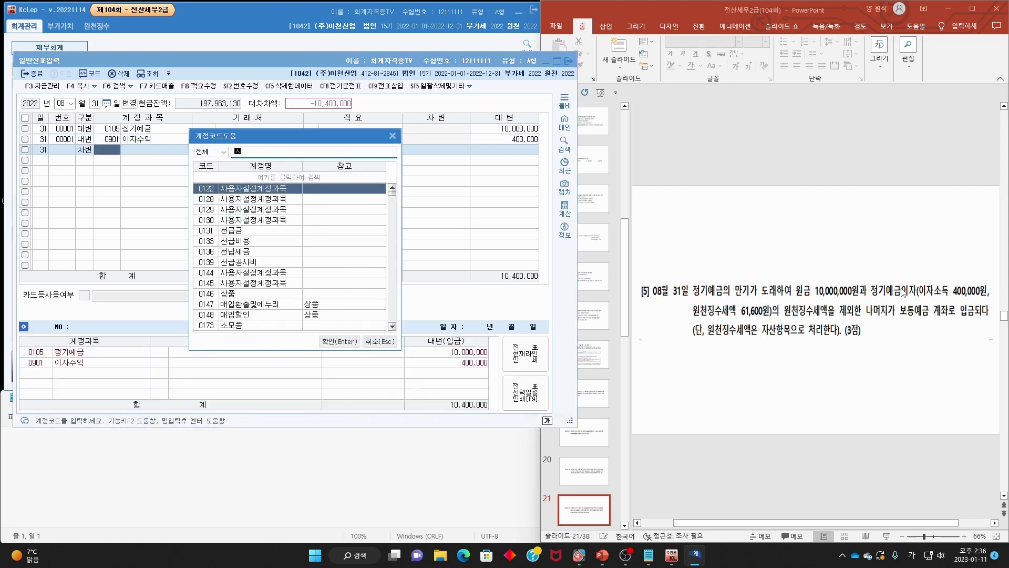
type("납")
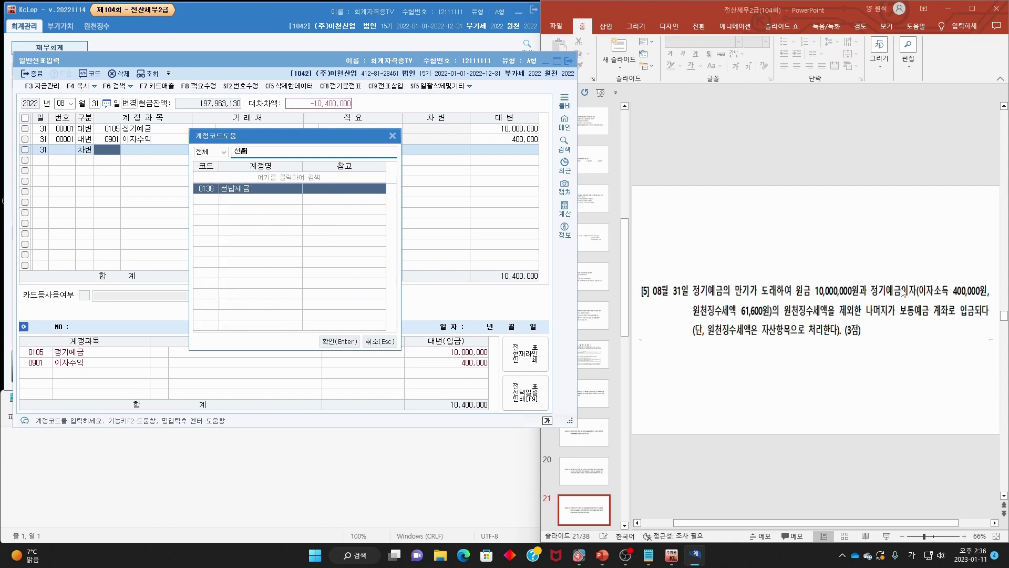
key("Return")
key("Return")
key("Return")
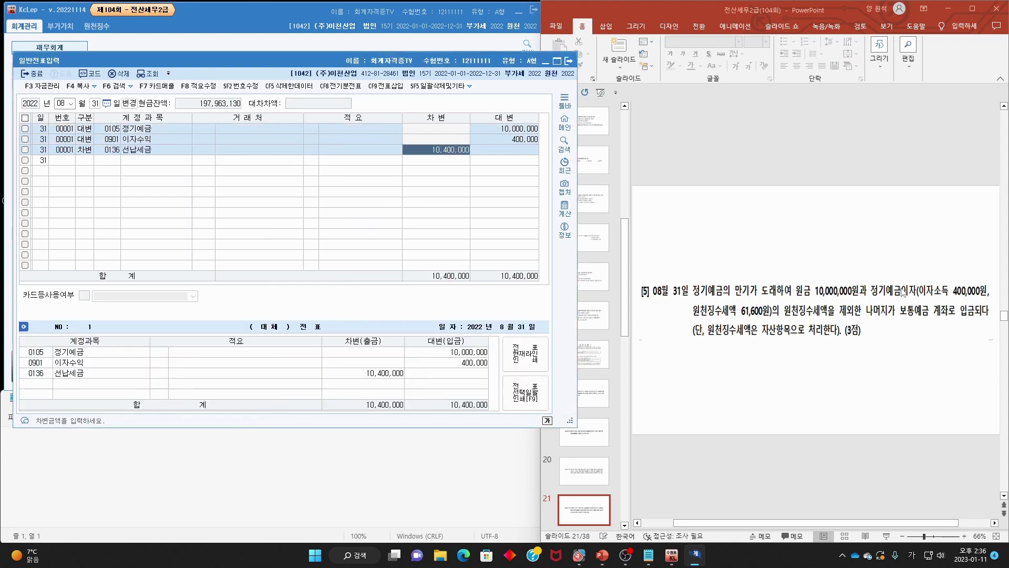
type("61,600")
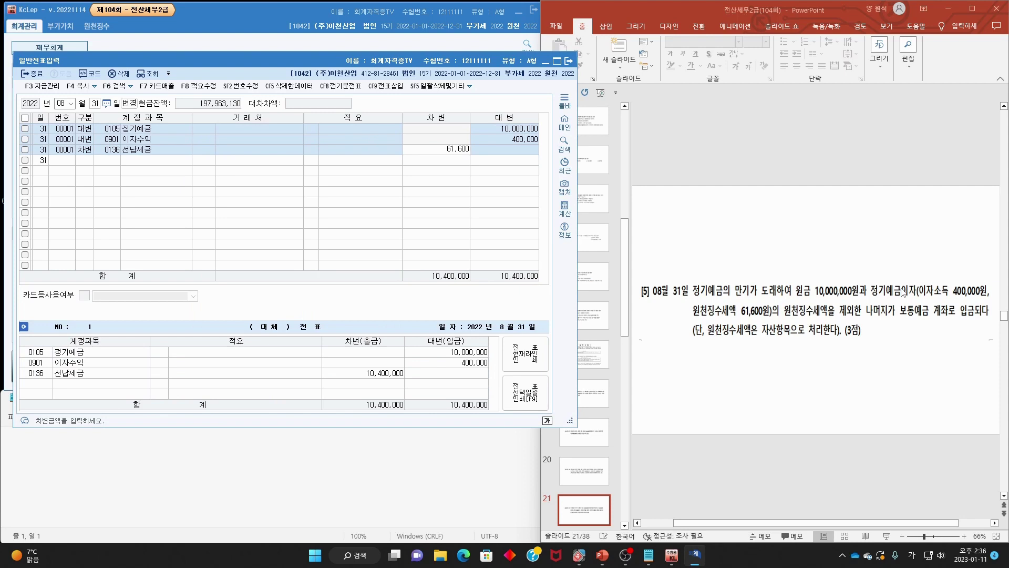
type("3")
key("Return")
type("보통")
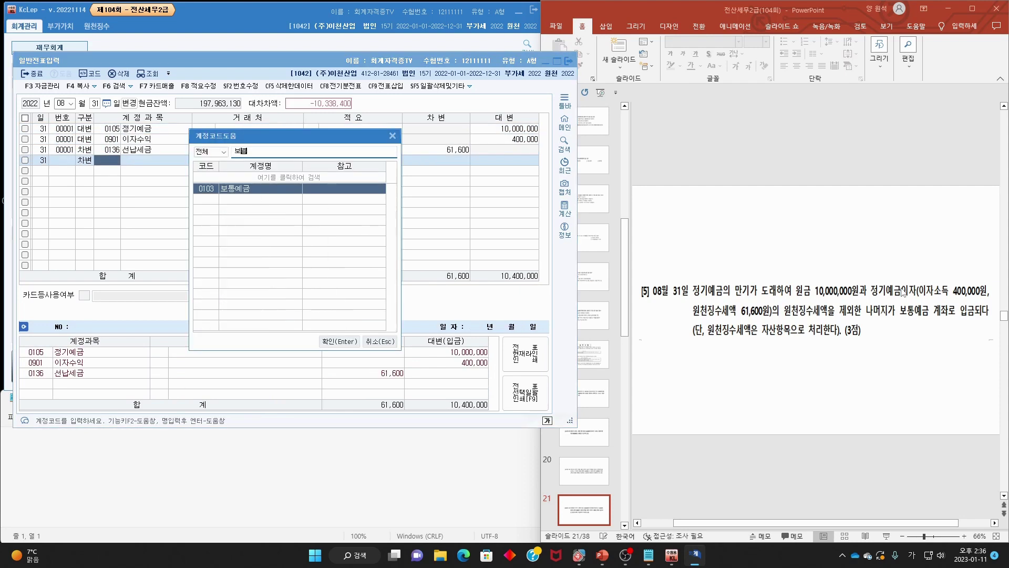
key("Return")
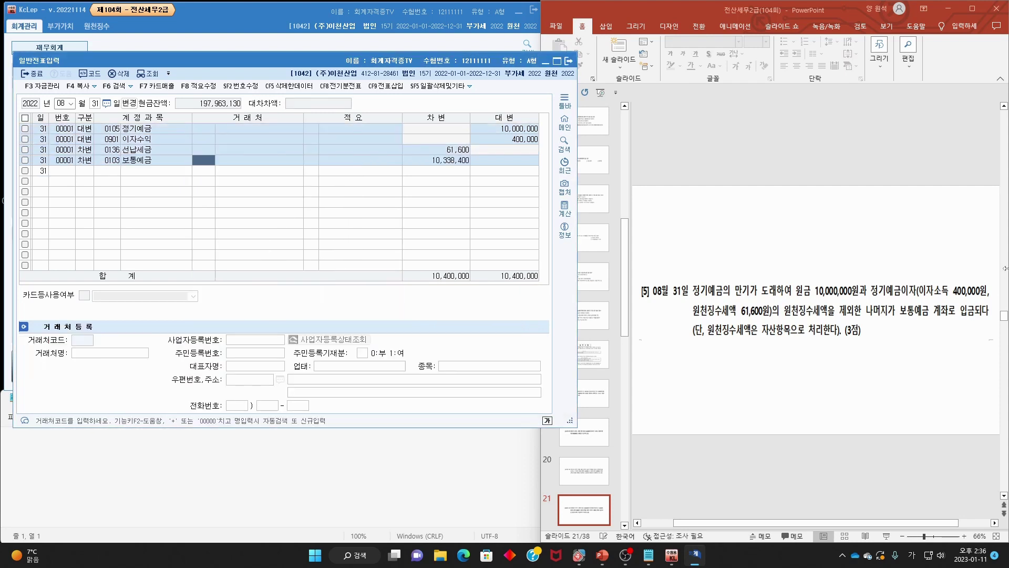
left_click(829, 237)
scroll(803, 243, "down", 1)
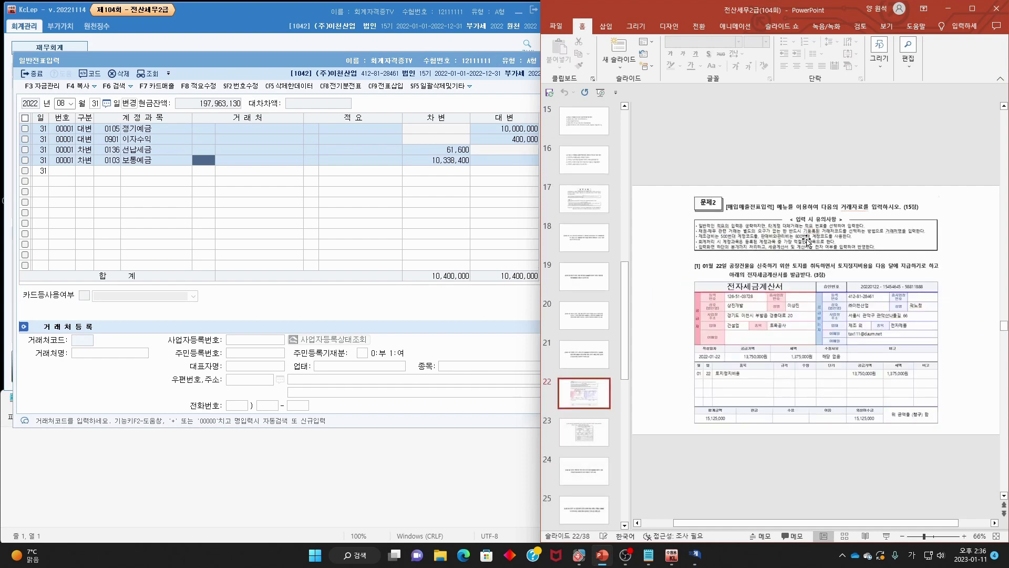
scroll(847, 250, "up", 1)
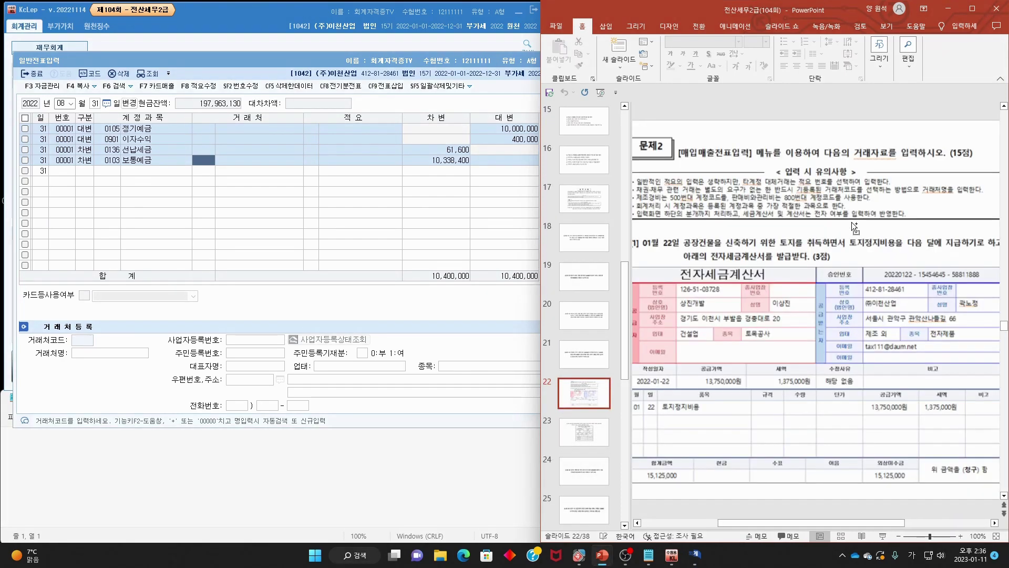
- Close the journal and start a January 22 purchase-sales voucher
left_click(332, 62)
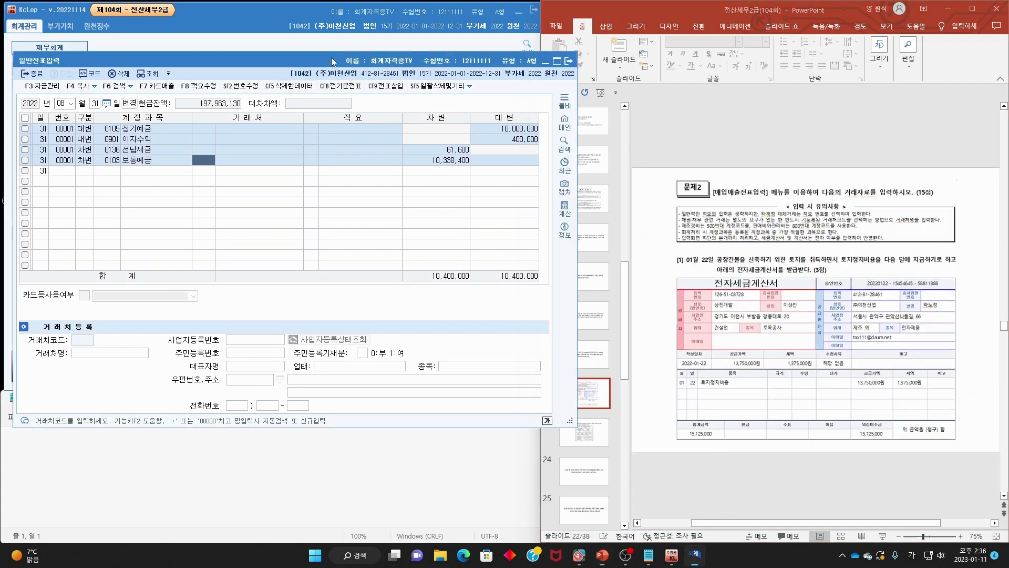
left_click(567, 62)
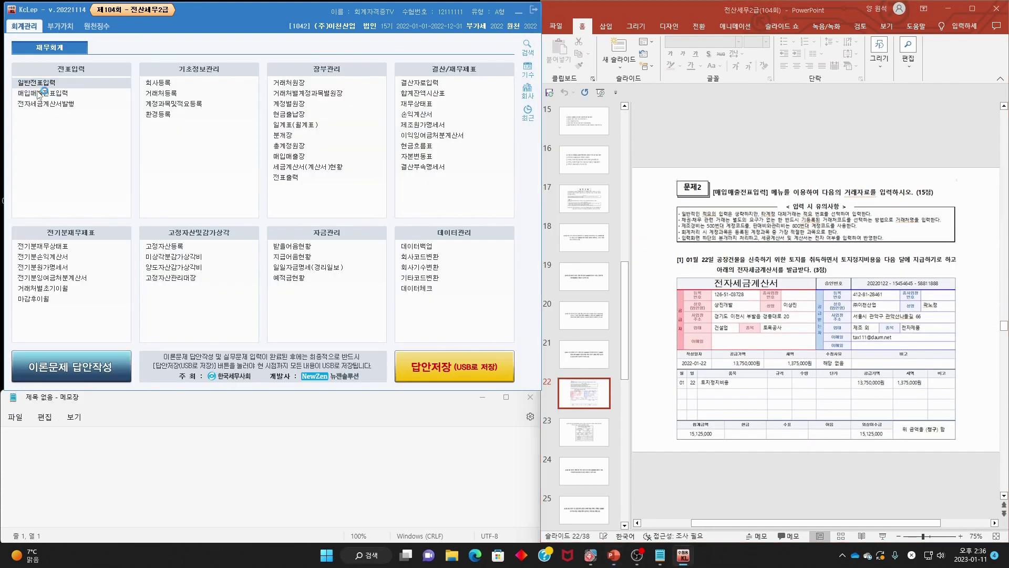
left_click(39, 93)
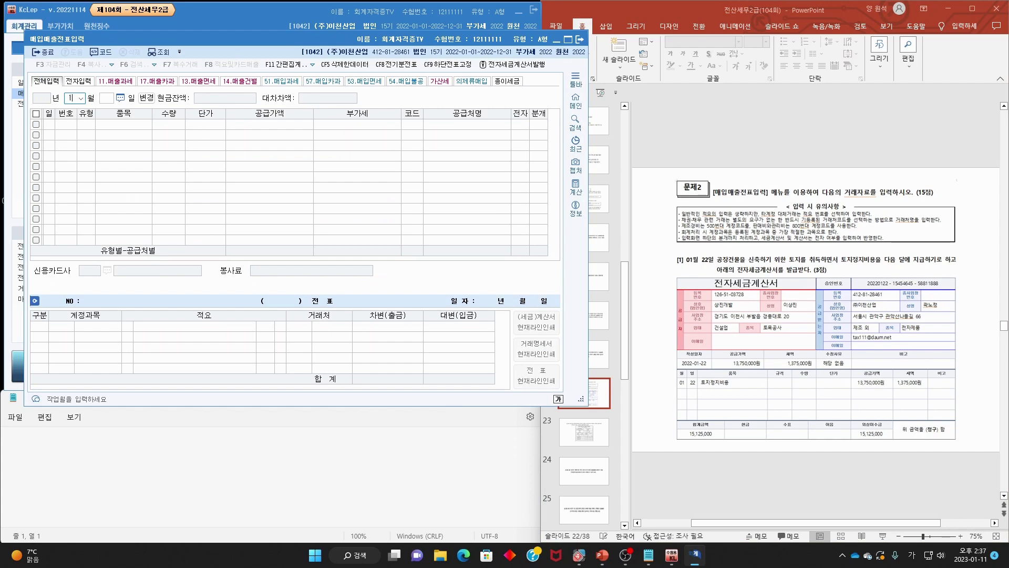
type("1")
key("Return")
type("22")
key("Return")
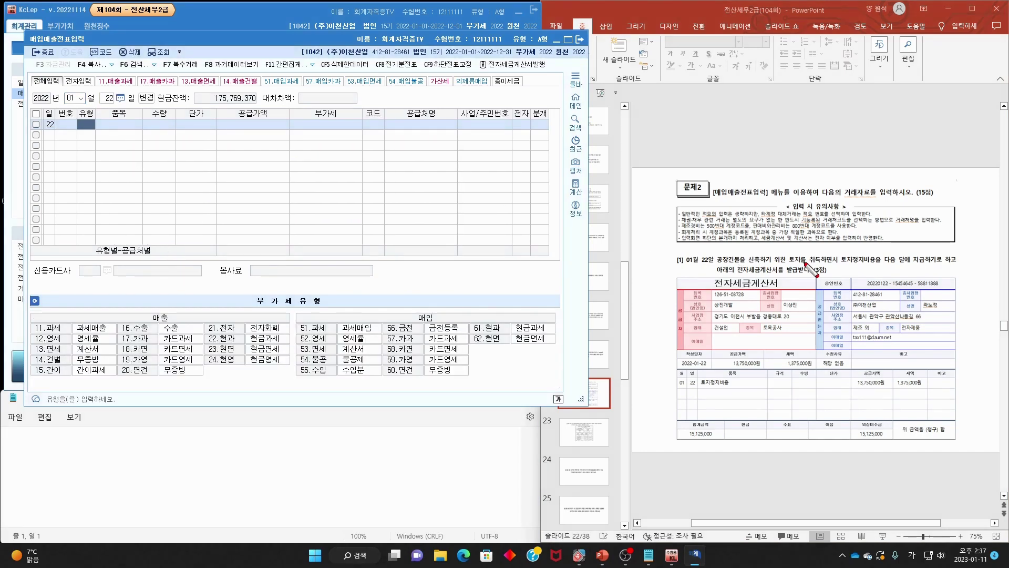
- Mark the land wording, the 1,375,000 VAT and the 54.불공 type on the slide
left_click_drag(799, 253, 954, 263)
left_click_drag(725, 271, 810, 272)
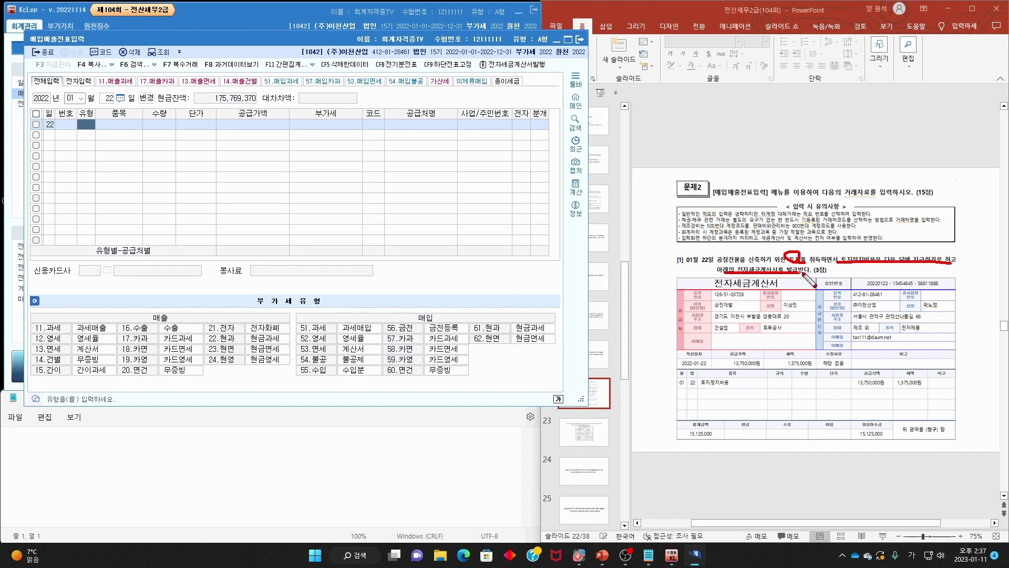
mouse_move(938, 392)
left_mouse_down()
mouse_move(924, 402)
mouse_move(941, 378)
left_mouse_up()
key("Escape")
scroll(838, 310, "up", 3)
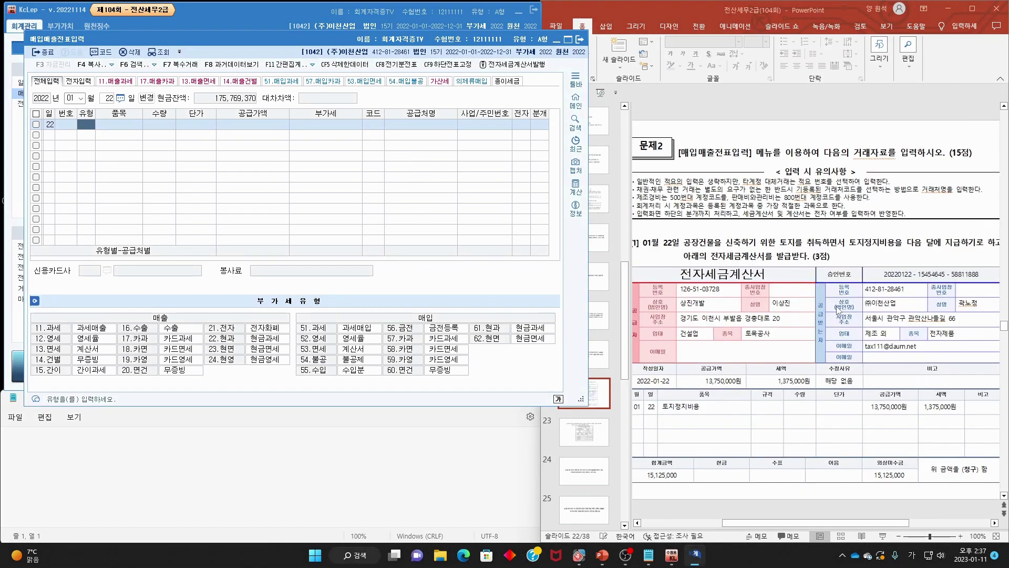
scroll(838, 310, "down", 3)
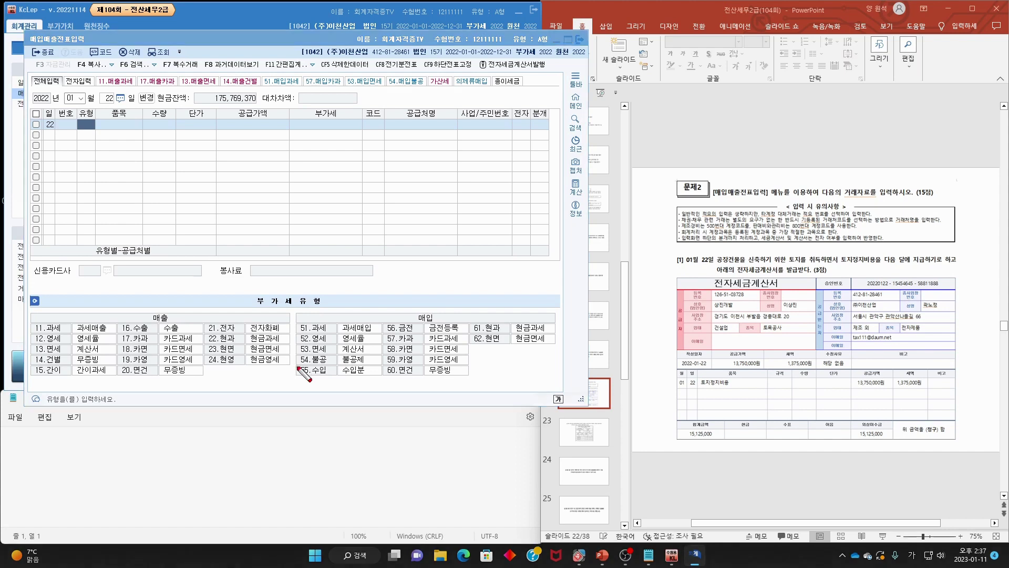
mouse_move(304, 374)
left_mouse_down()
mouse_move(368, 369)
mouse_move(290, 364)
left_mouse_up()
key("Escape")
- Enter a type 54 불공 line for 토지정지비용: supply 13,750,000, VAT 1,375,000
type("5")
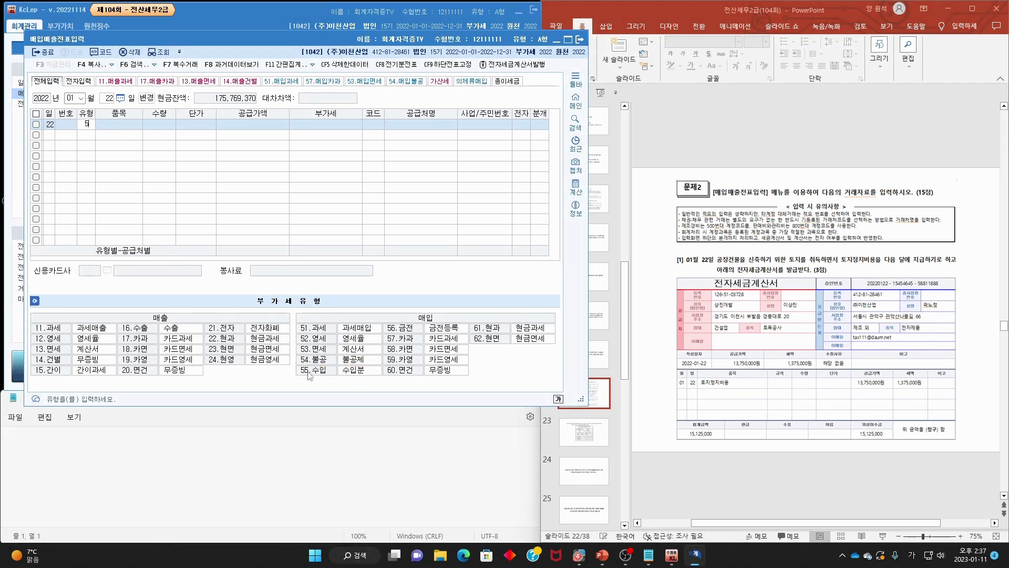
type("4")
key("Return")
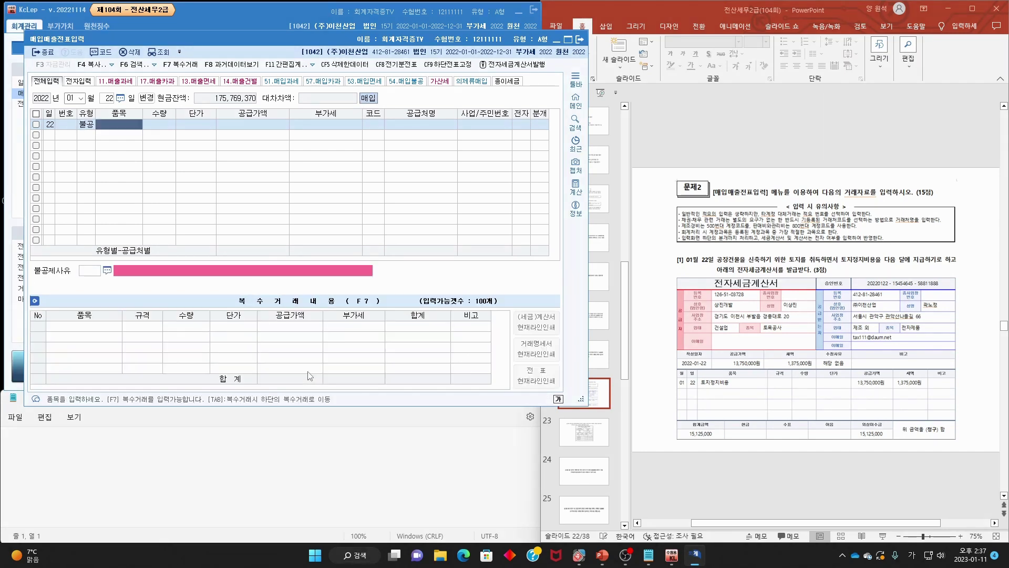
type("토지정지비용")
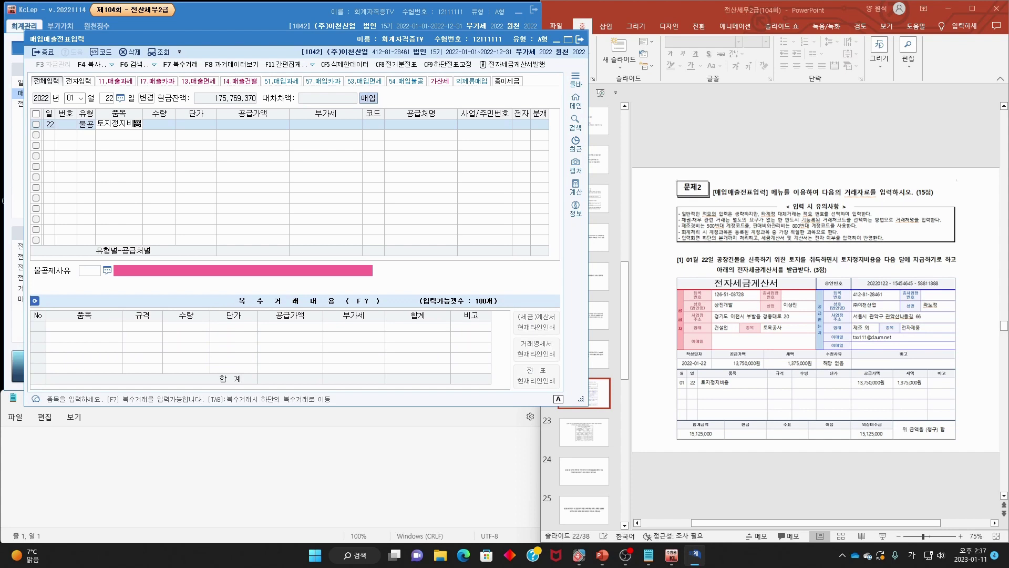
key("Return")
key("Return")
key("Return")
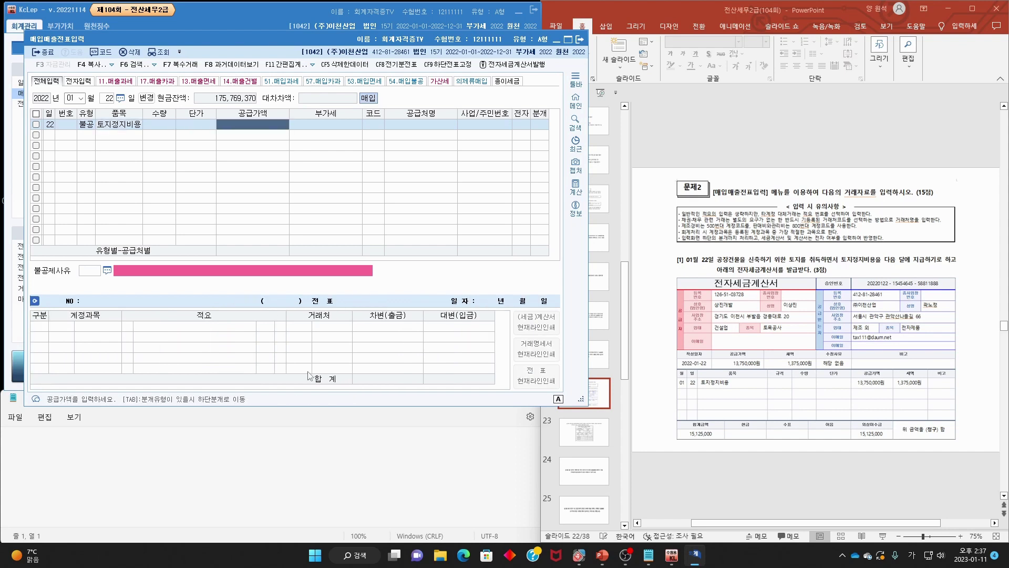
type("13,750,000")
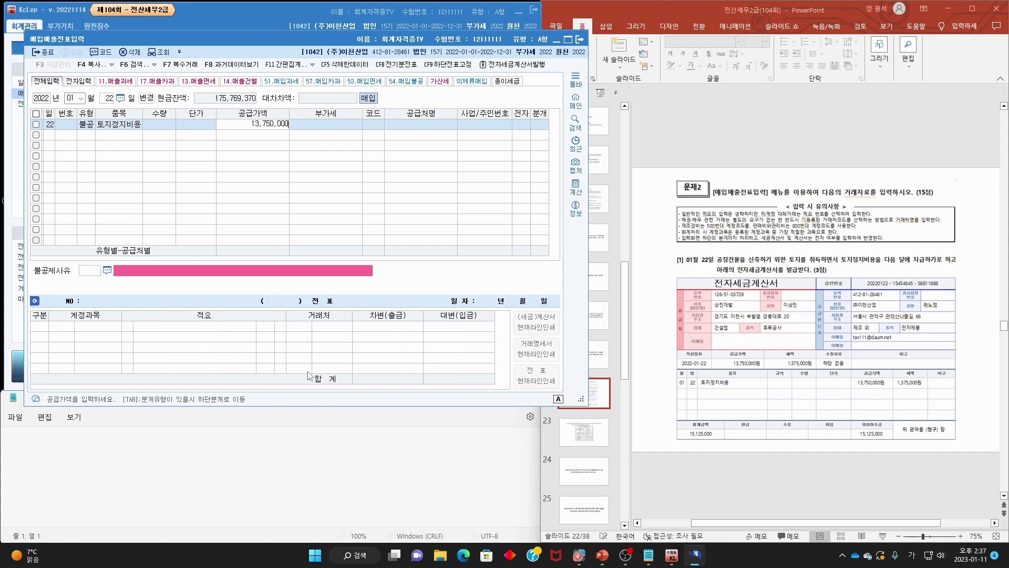
key("Return")
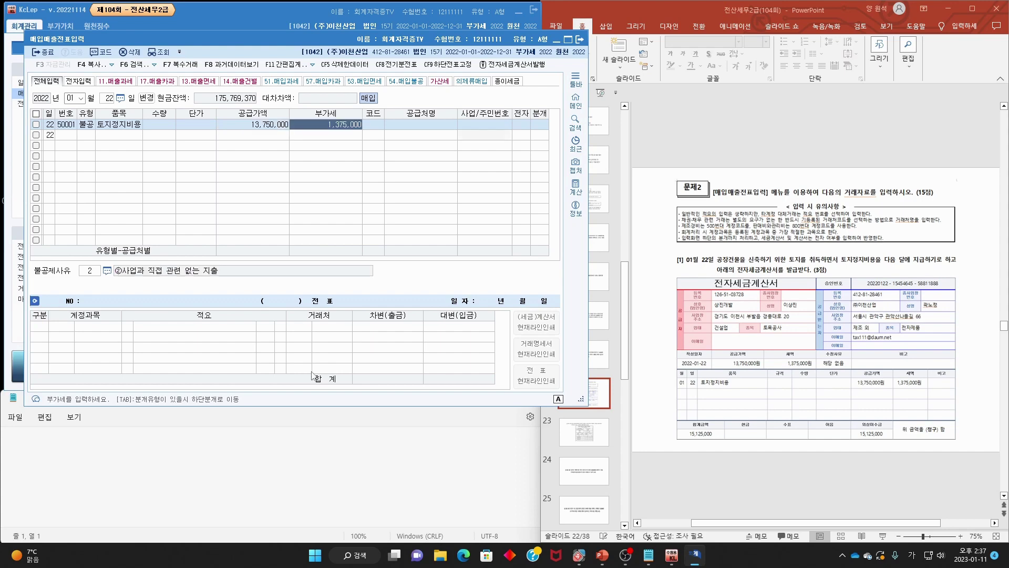
key("Return")
- Set supplier 상진개발, an electronic invoice, and non-deductible reason 6
type("상")
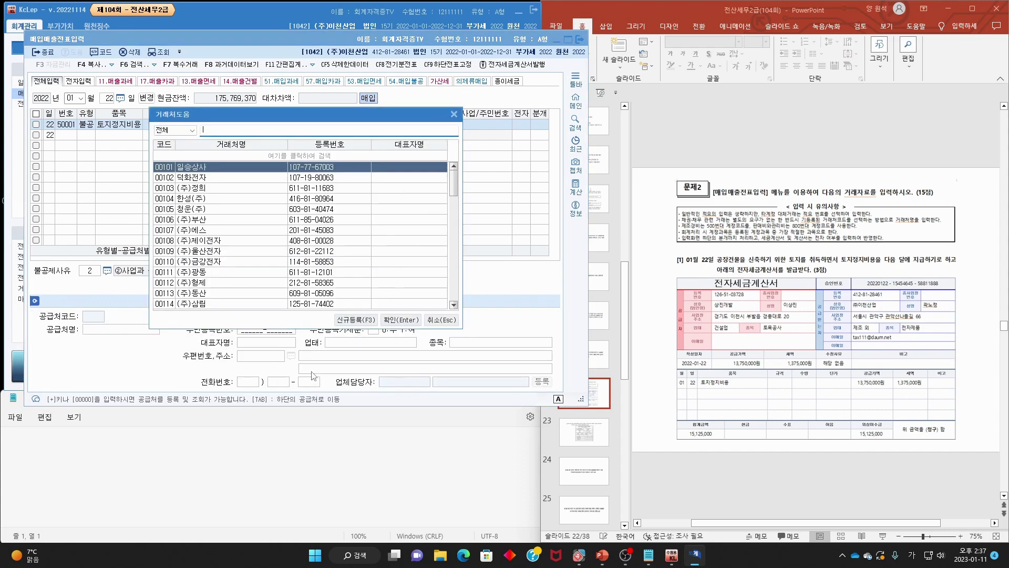
type("진")
key("Return")
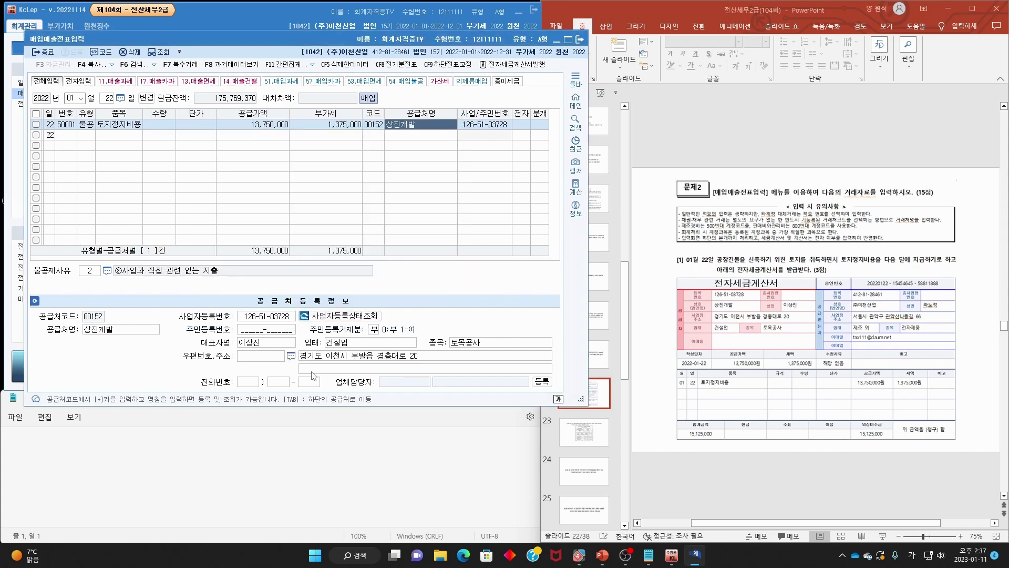
type("1")
key("Return")
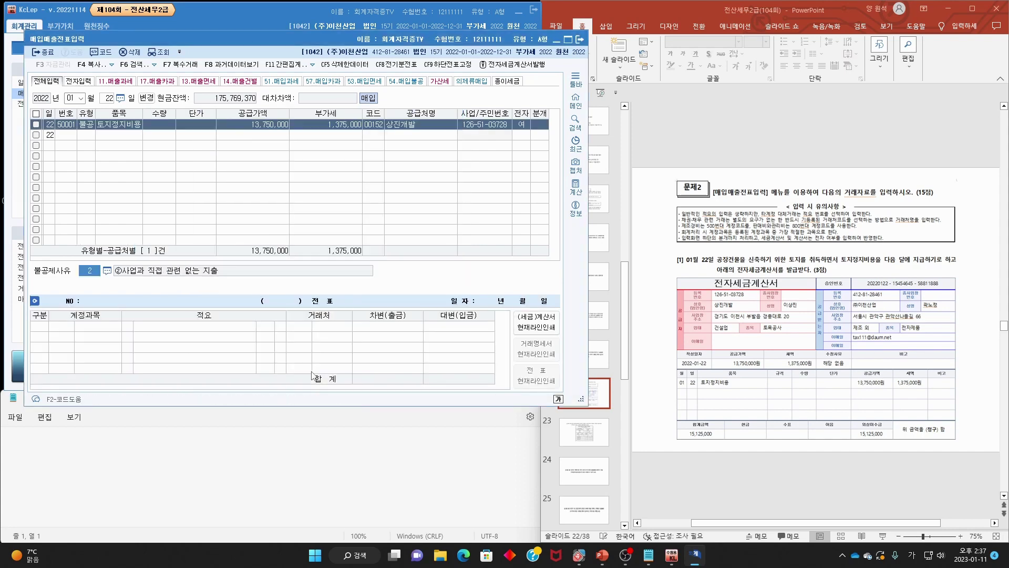
key("F2")
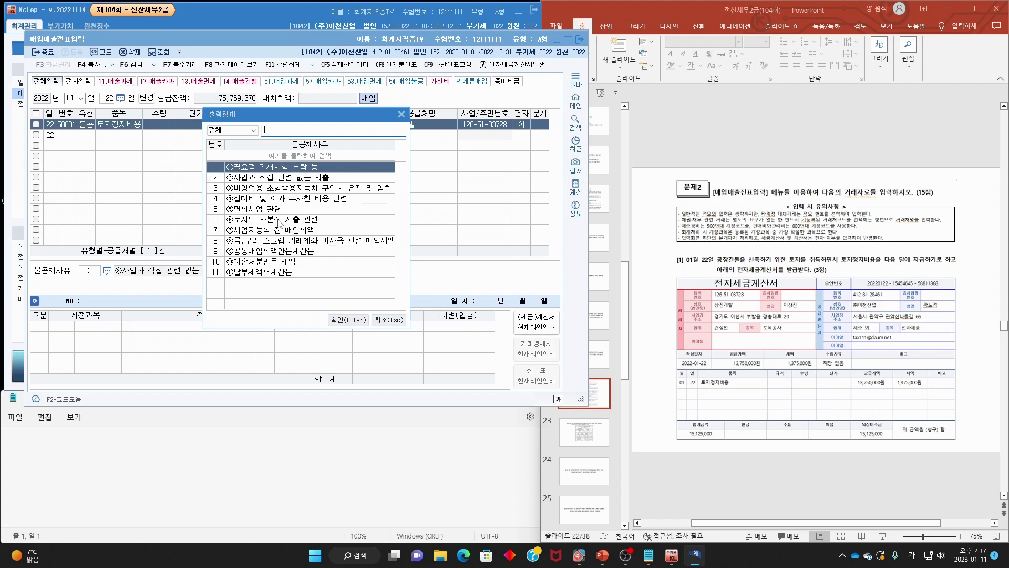
left_click(279, 221)
double_click(279, 220)
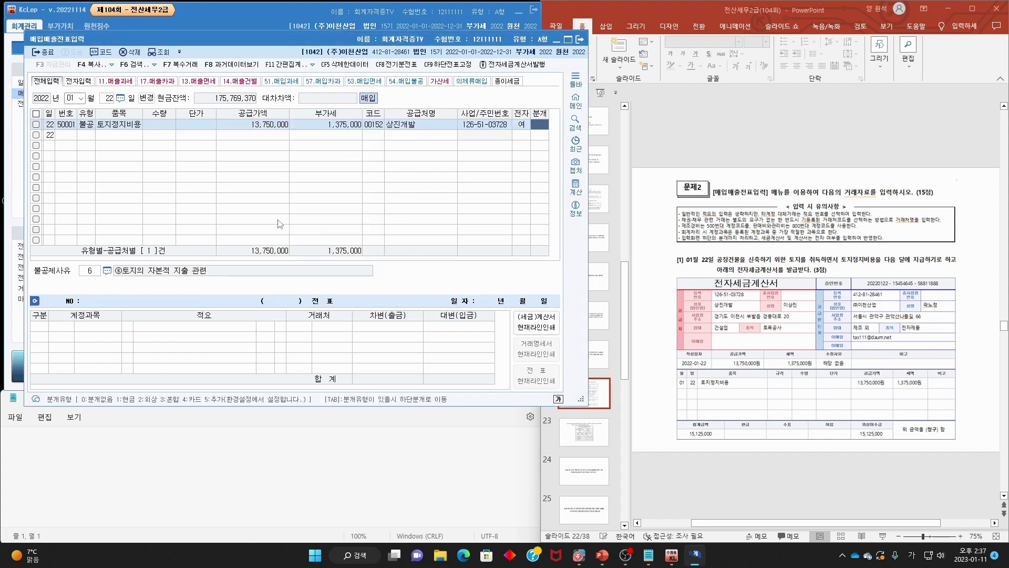
- Choose a mixed journal, debit 0201 토지, and add a credit line
type("3")
key("Return")
key("Return")
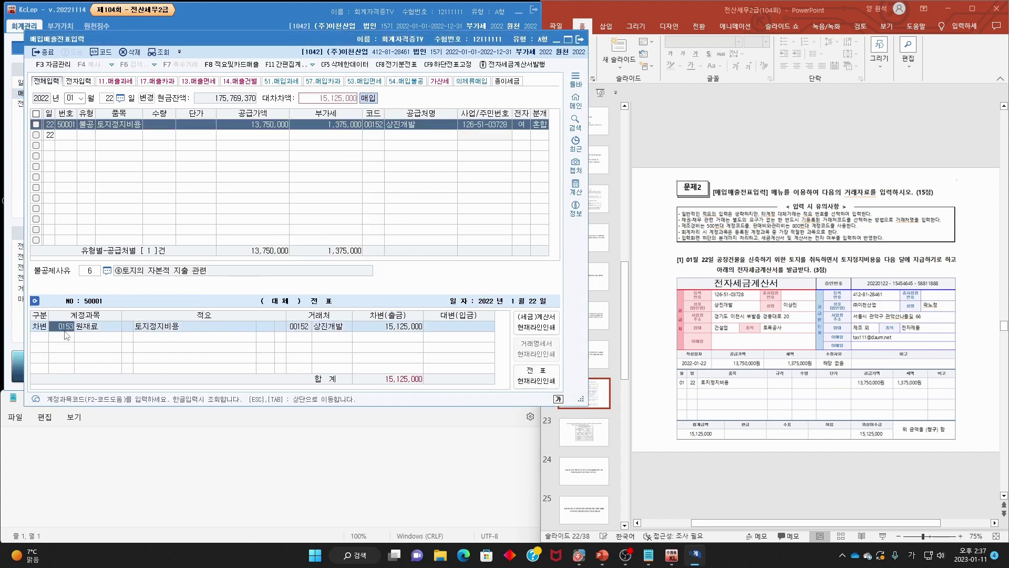
type("토")
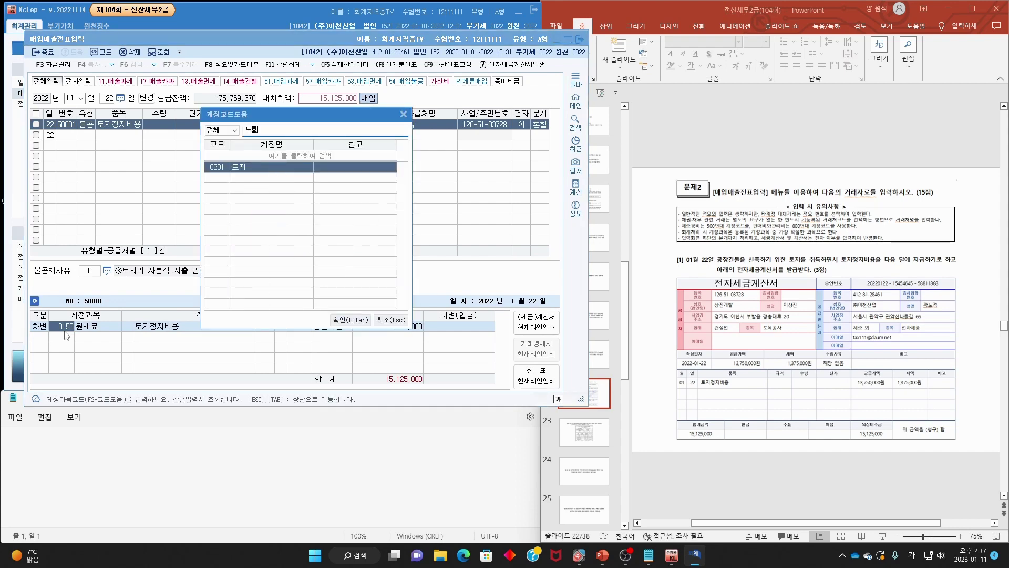
type("지")
key("Return")
type("4")
key("Return")
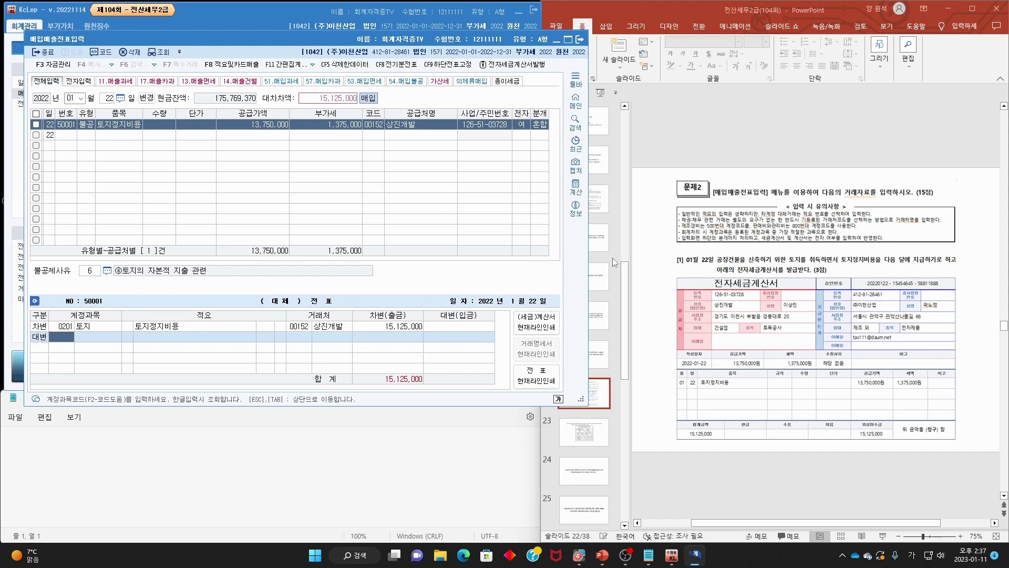
- Mark the pay-next-month clause and the 15,125,000 total on the slide
left_click_drag(884, 262, 951, 260)
mouse_move(893, 456)
left_mouse_down()
mouse_move(846, 442)
mouse_move(896, 415)
mouse_move(889, 457)
left_mouse_up()
left_click_drag(889, 386, 856, 421)
left_click_drag(844, 401, 856, 420)
left_click_drag(883, 261, 974, 264)
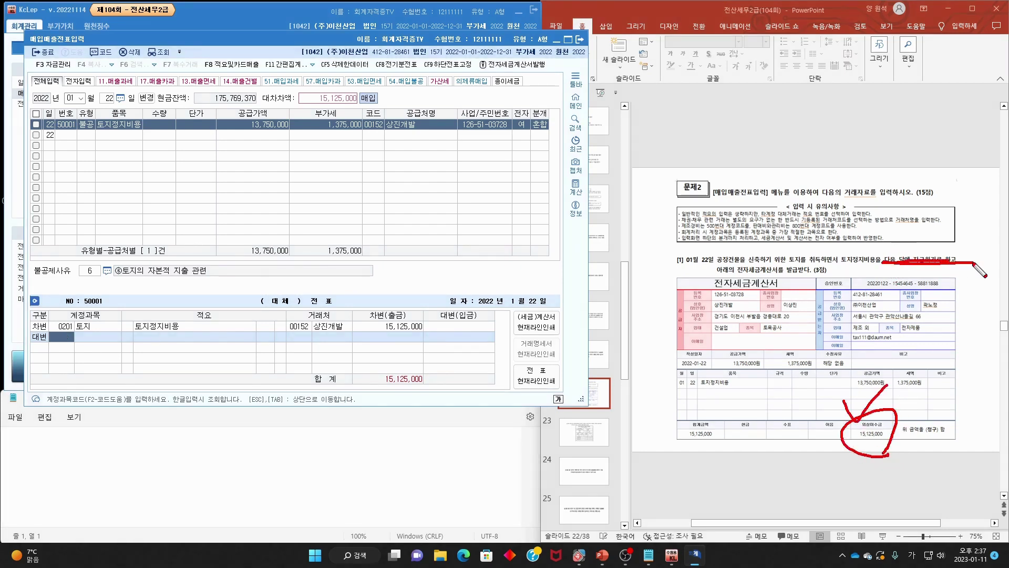
key("Escape")
- Credit 0253 미지급금 for 15,125,000 and advance to the next question slide
type("미")
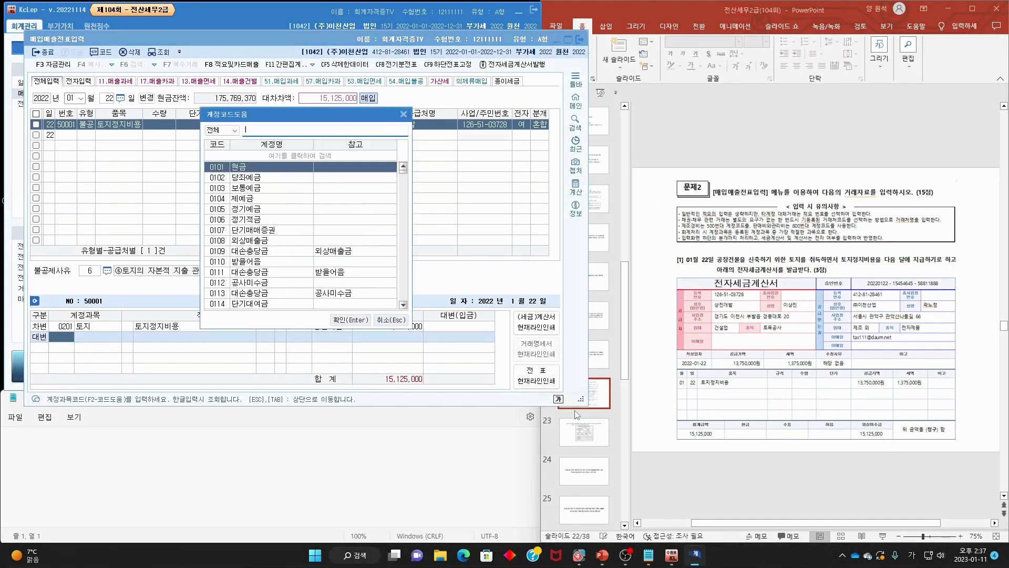
type("지급")
key("Return")
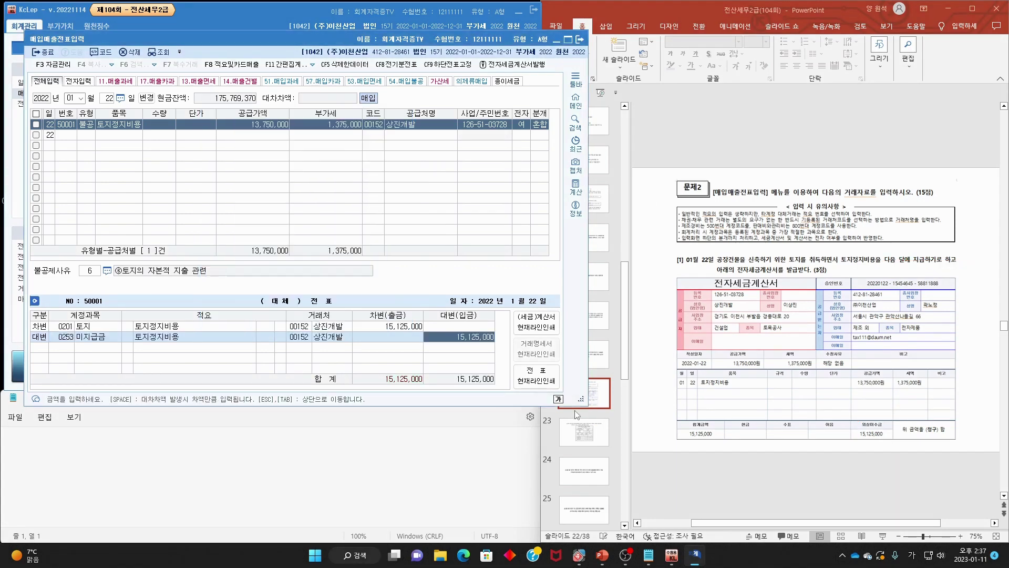
left_click(604, 436)
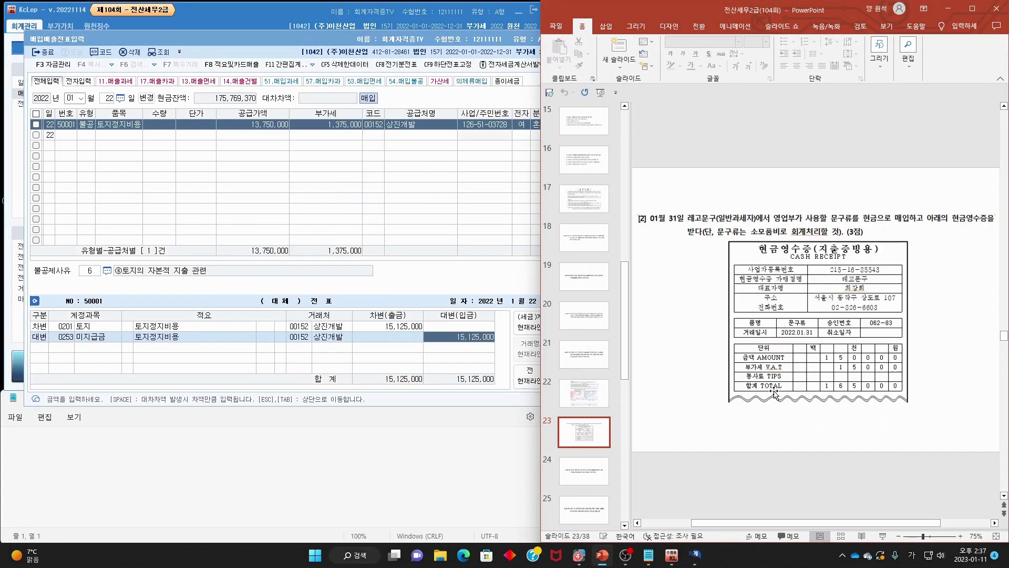
- Mark the 01월 31일 date, vendor and stationery-expense condition on slide 23
key("ctrl+p")
mouse_move(668, 225)
left_mouse_down()
mouse_move(864, 222)
mouse_move(867, 213)
mouse_move(878, 225)
mouse_move(987, 226)
left_mouse_up()
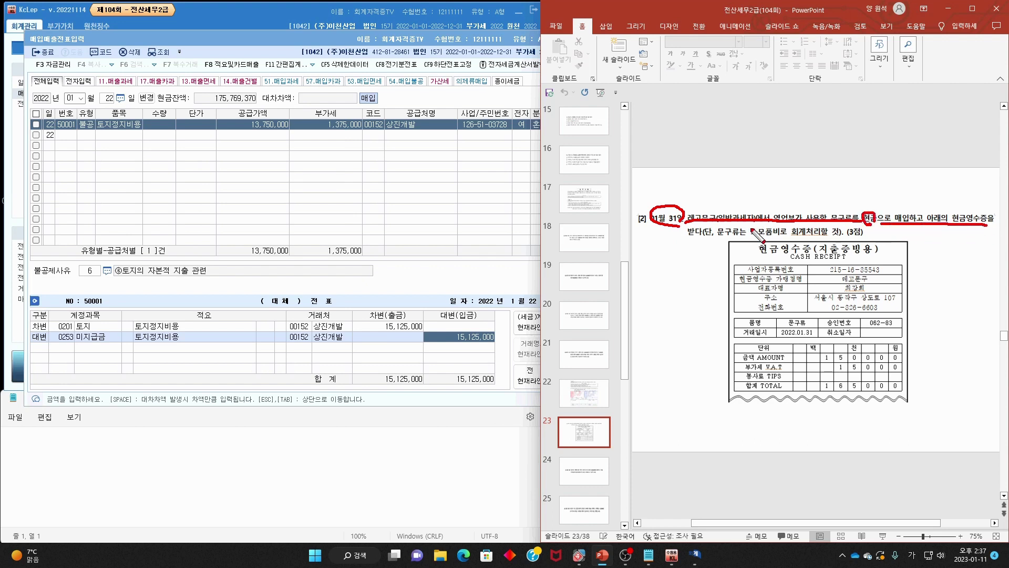
left_click_drag(684, 237, 721, 238)
key("Escape")
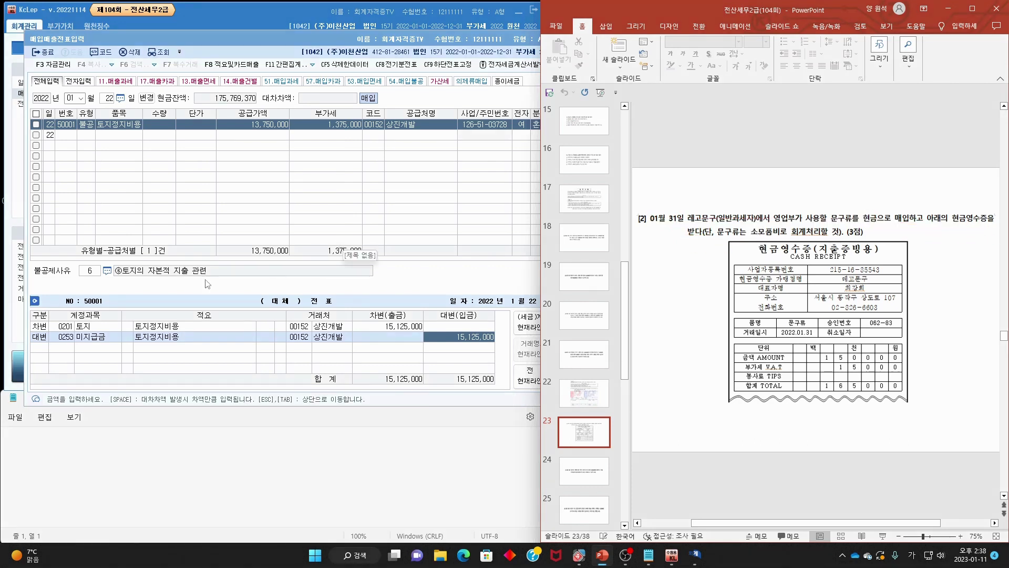
- Change the purchase voucher's entry day to the 31st
left_click(108, 99)
type("31")
key("Return")
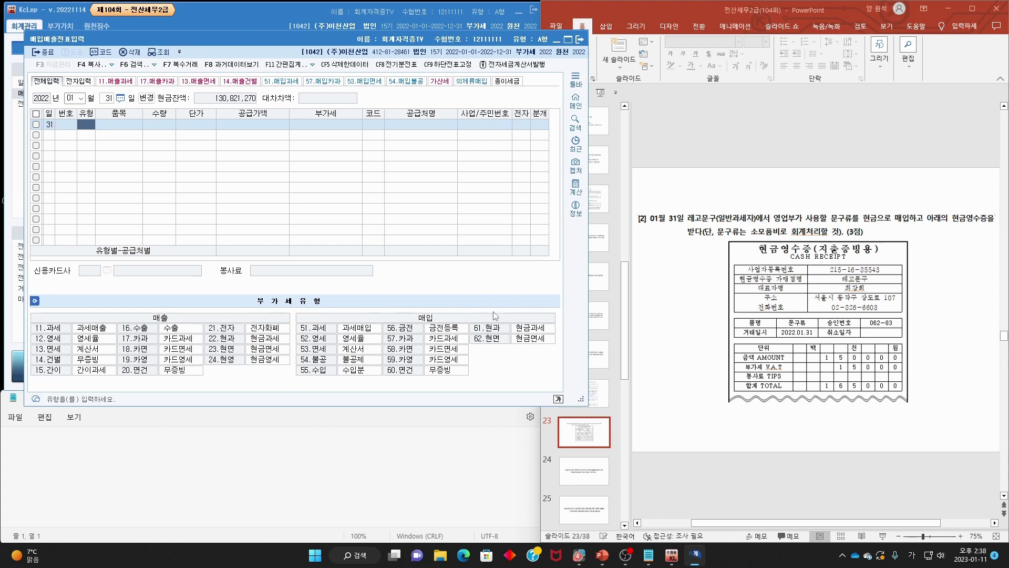
- Enter a type 61 현과 line for 문구류: supply 150,000, VAT 15,000
type("61")
key("Return")
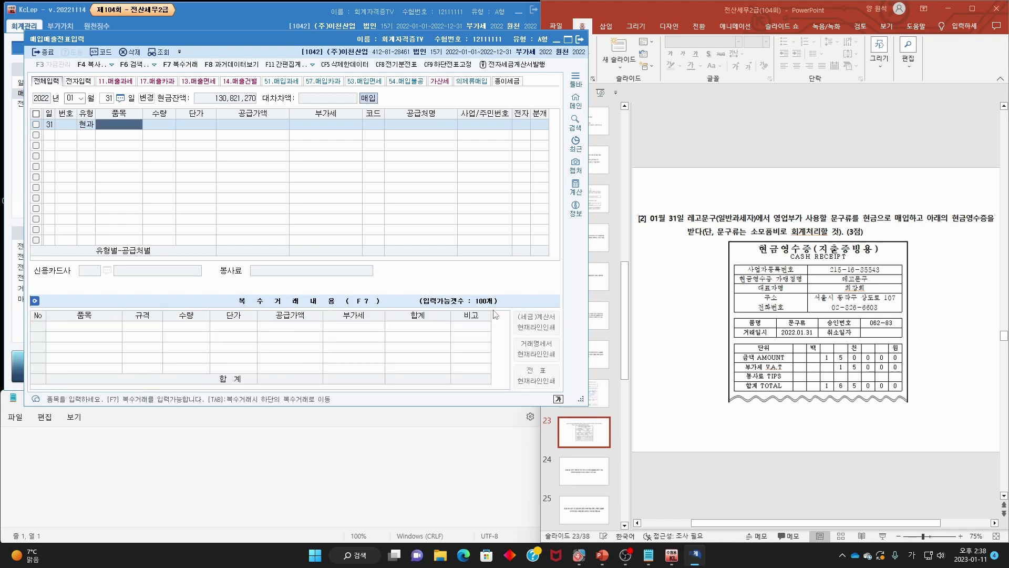
type("문구류")
key("Return")
key("Return")
key("Return")
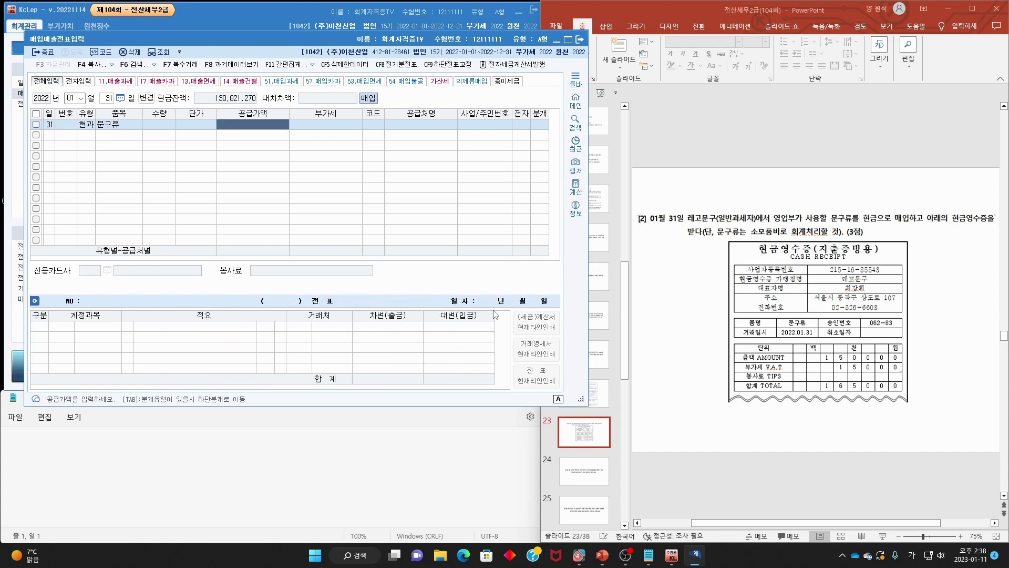
type("150,0000")
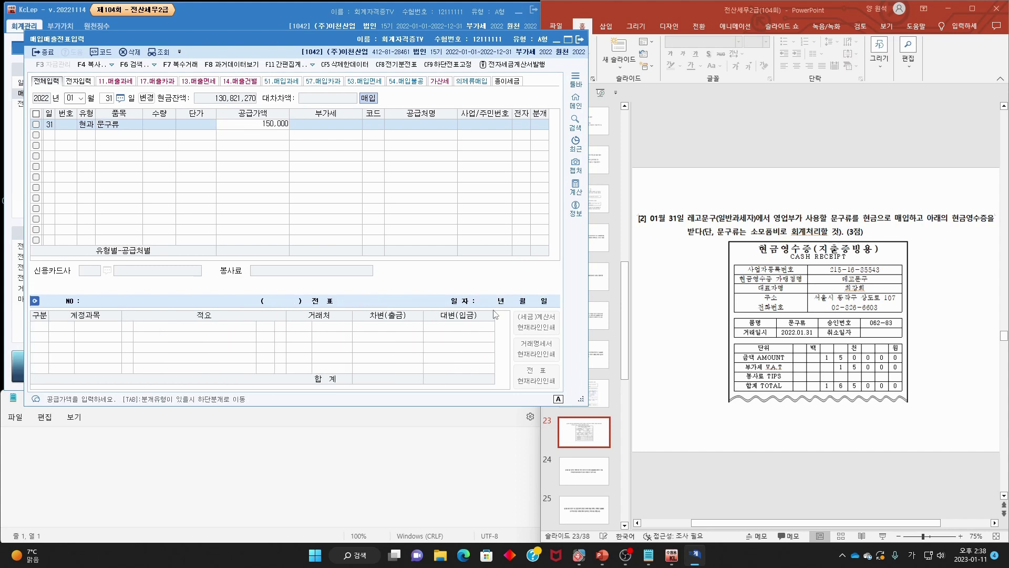
key("Return")
key("Left")
type("150")
key("Return")
type("15,")
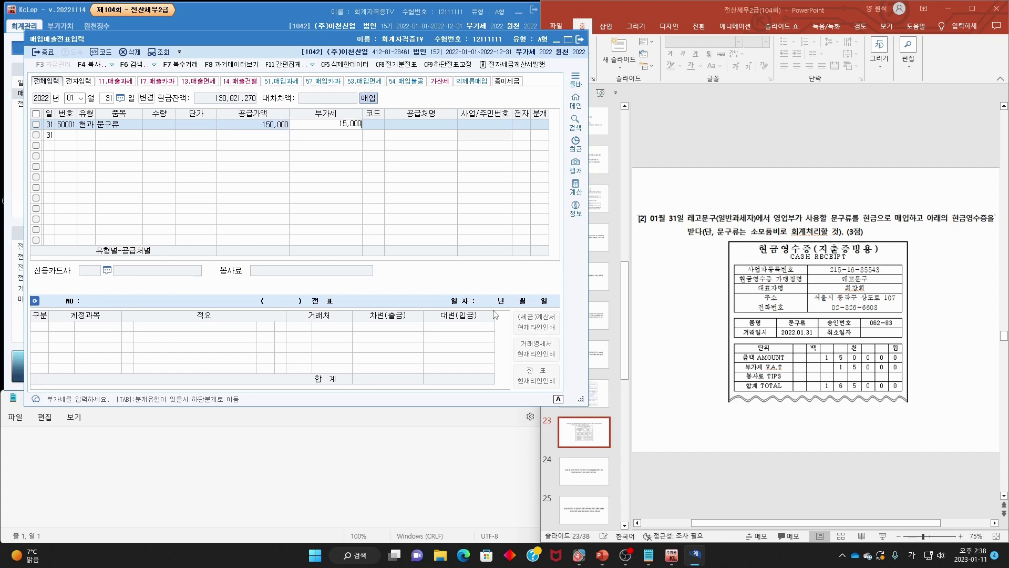
type("000")
key("Return")
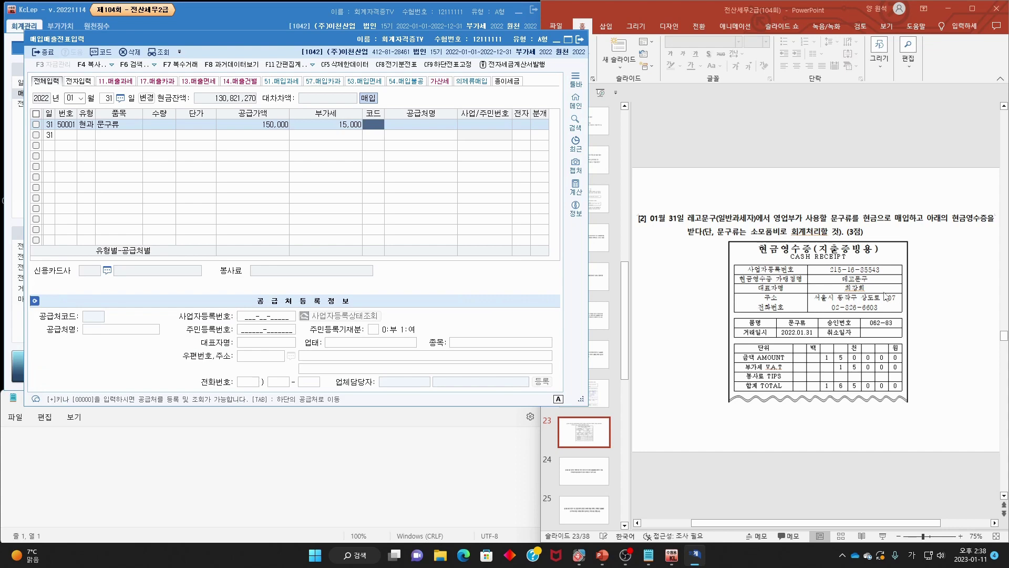
- Set supplier 레고문구 and choose a mixed journal
key("F2")
key("Return")
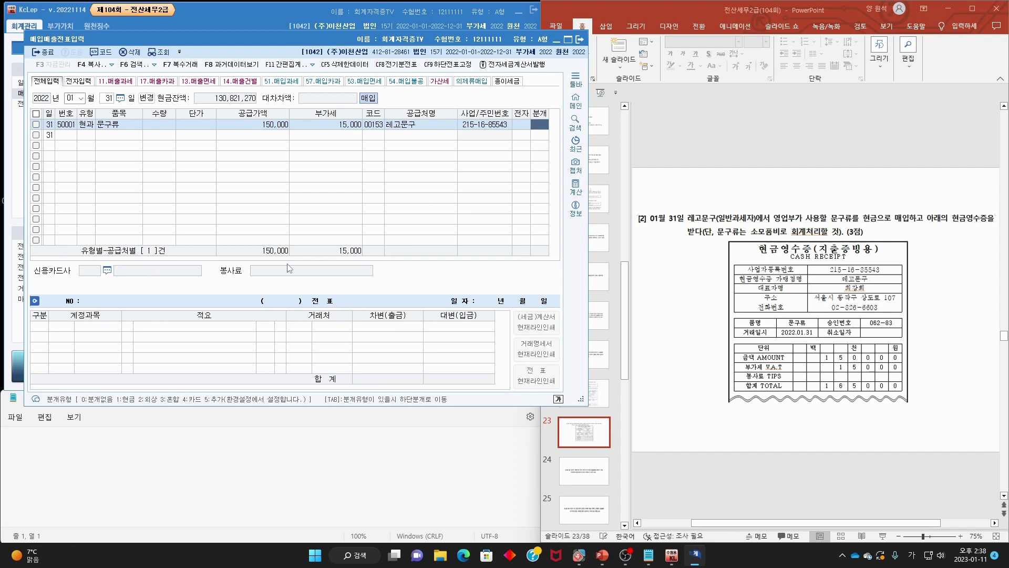
type("3")
key("Return")
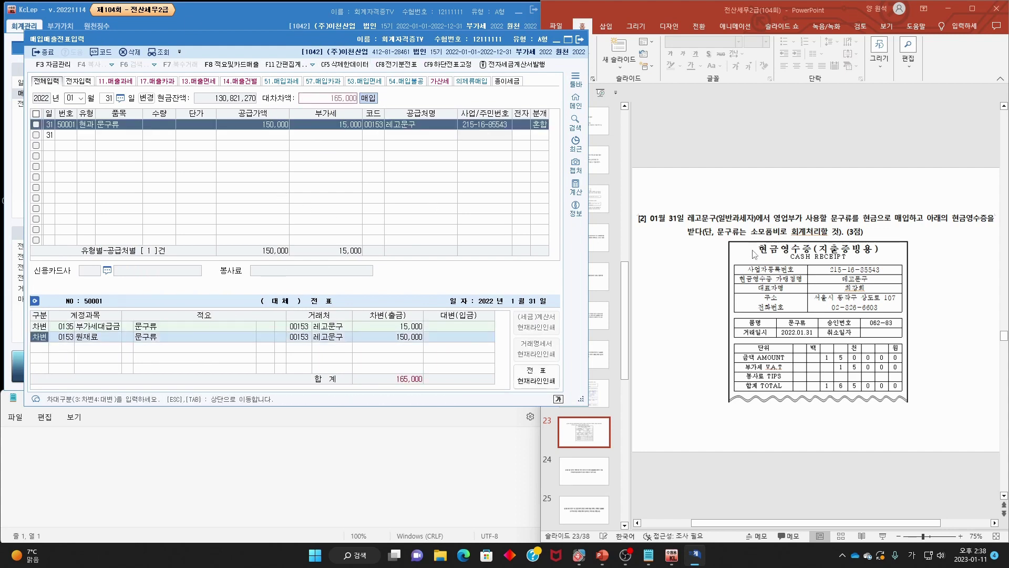
- Replace the 원재료 debit with 0830 소모품비 and credit 0101 현금
left_click(53, 340)
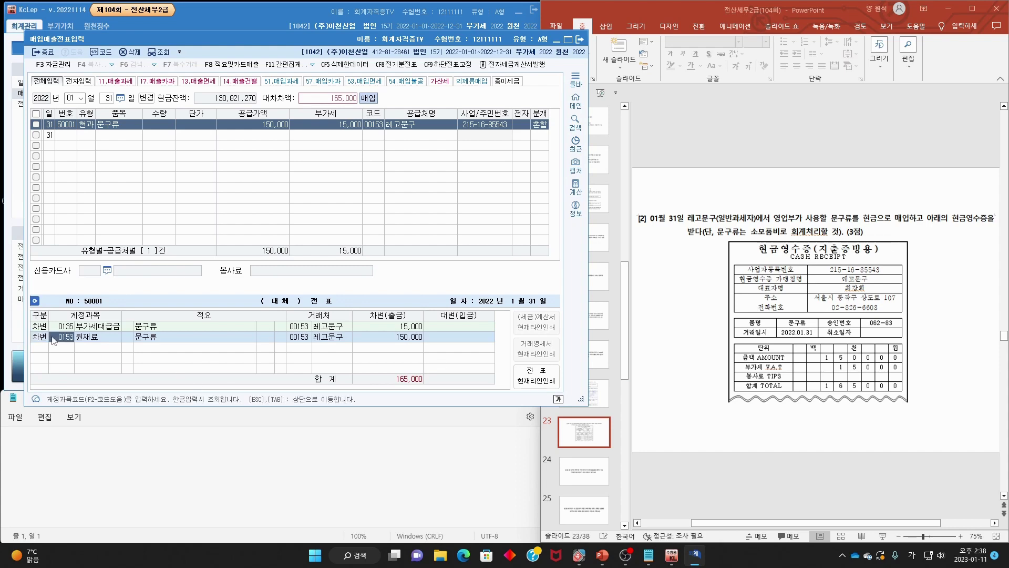
key("F2")
type("소모품")
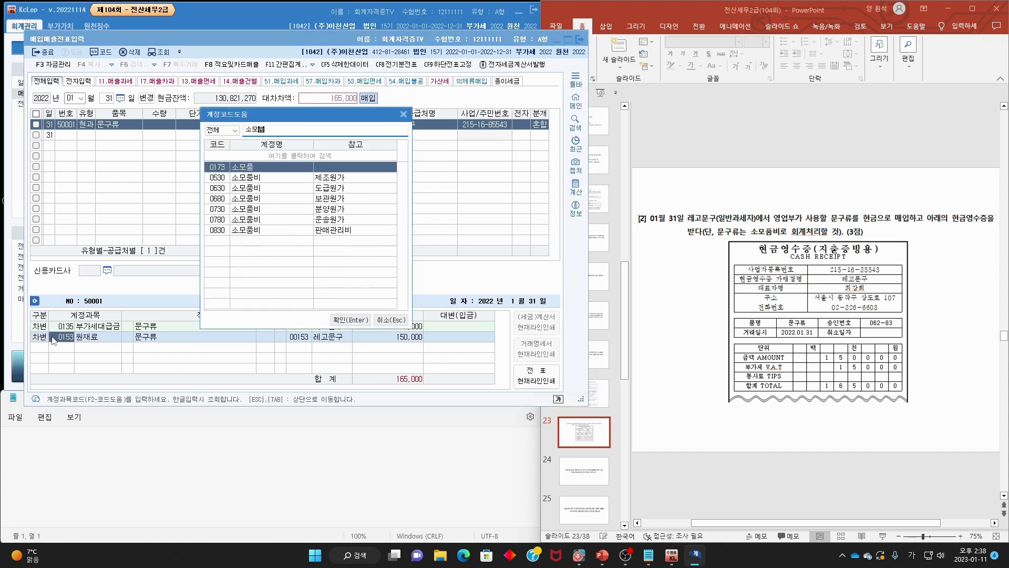
key("Down")
key("Down")
key("Down")
key("Down")
key("Down")
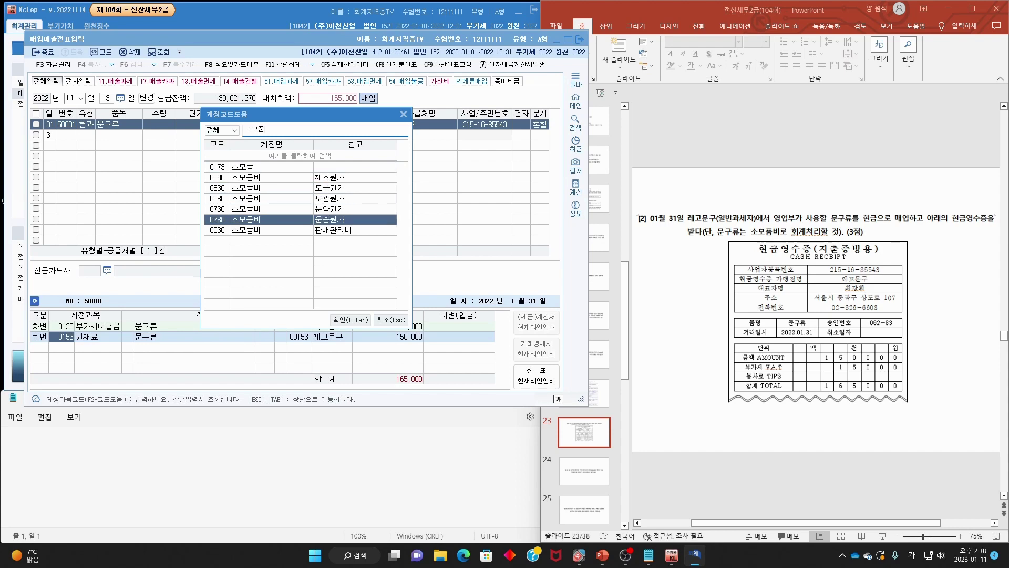
key("Return")
key("Return")
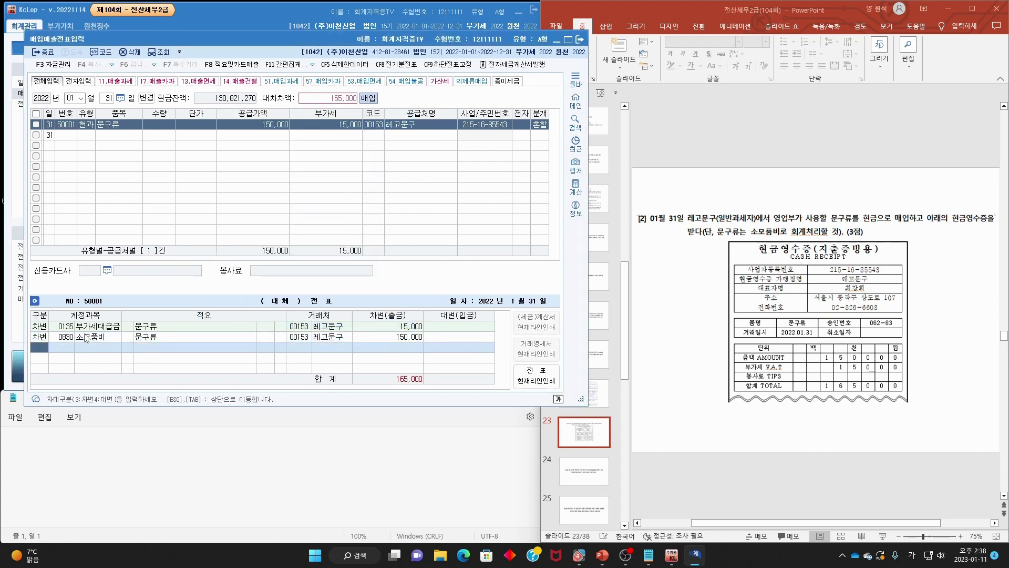
type("4")
key("Return")
type("현금")
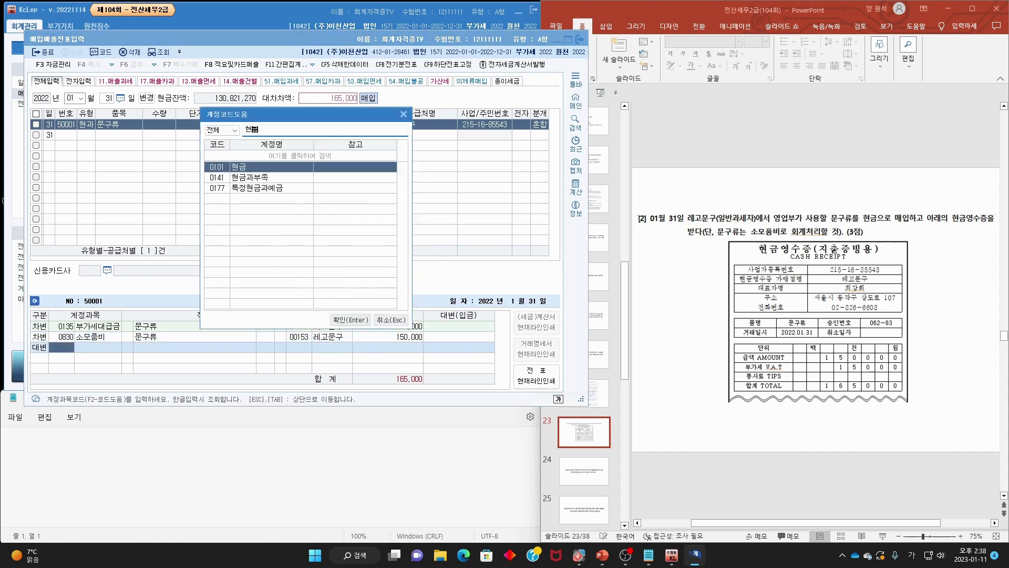
key("Return")
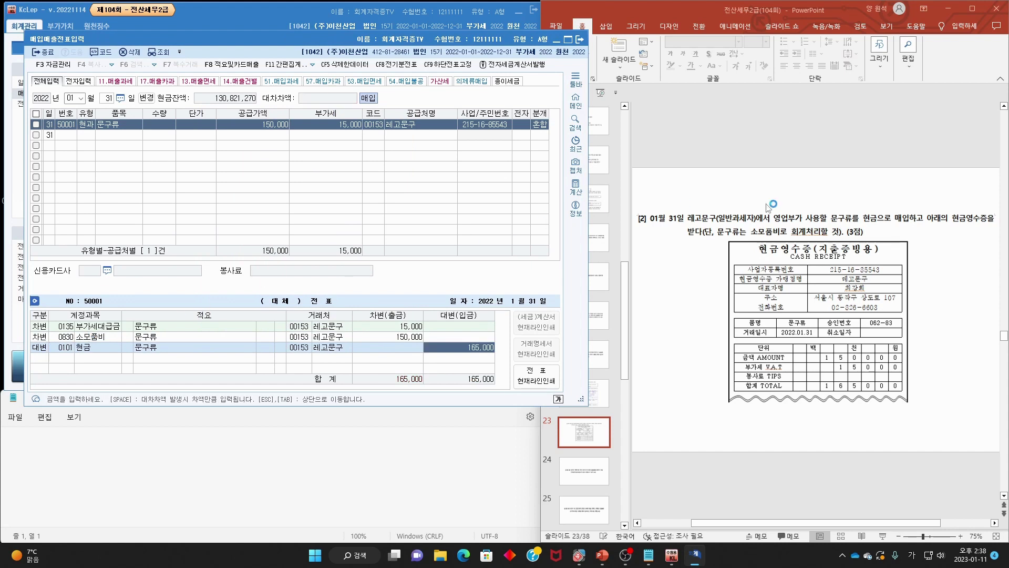
- Mark the 28 February date and zero-rated raw-material amount on the slide
left_click(774, 183)
scroll(774, 182, "down", 1)
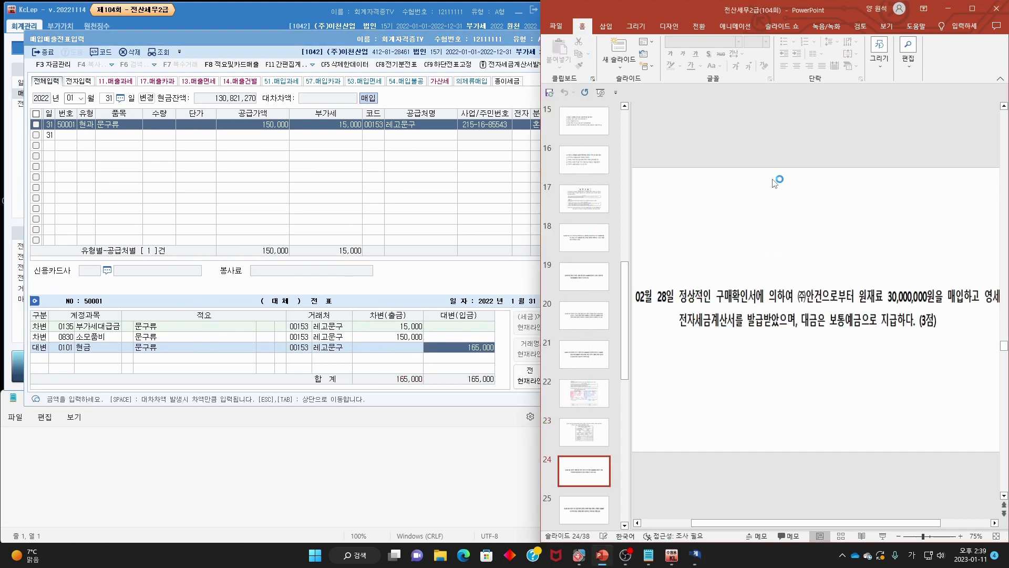
mouse_move(695, 307)
left_mouse_down()
mouse_move(660, 311)
mouse_move(818, 300)
mouse_move(981, 309)
left_mouse_up()
left_click_drag(695, 331, 779, 330)
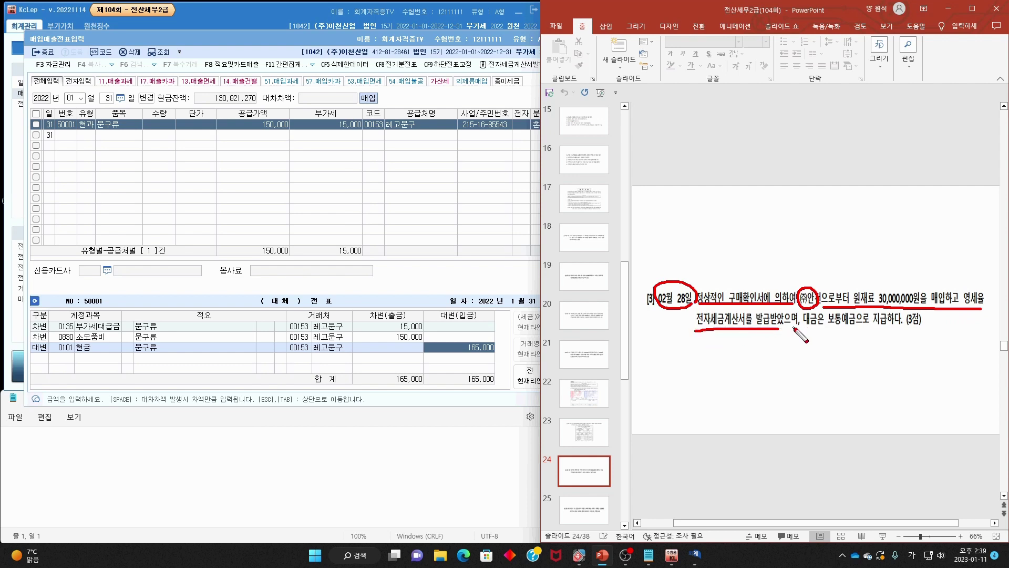
key("Escape")
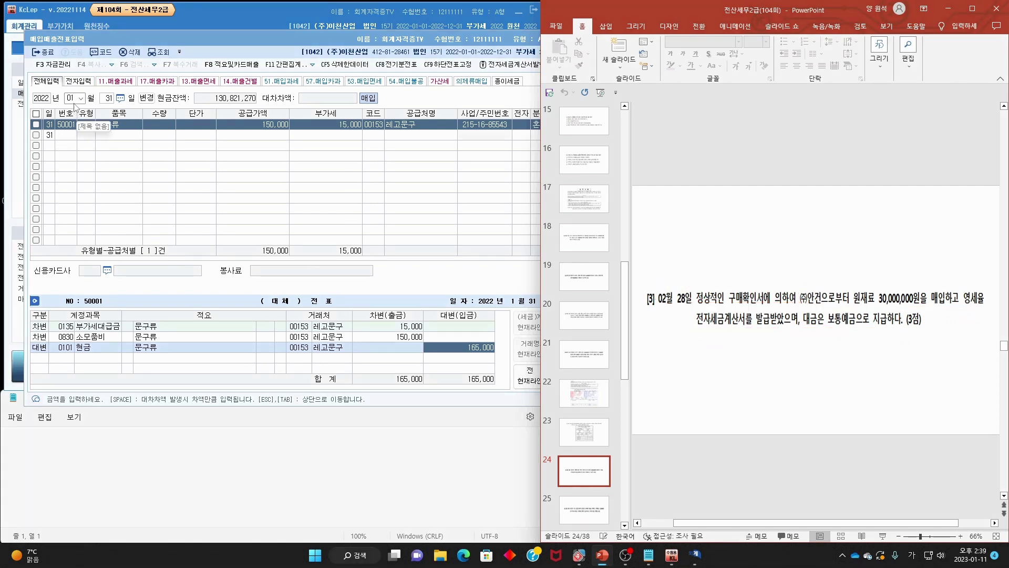
- Change the voucher date to February 28
left_click(73, 99)
type("2")
key("Return")
type("28")
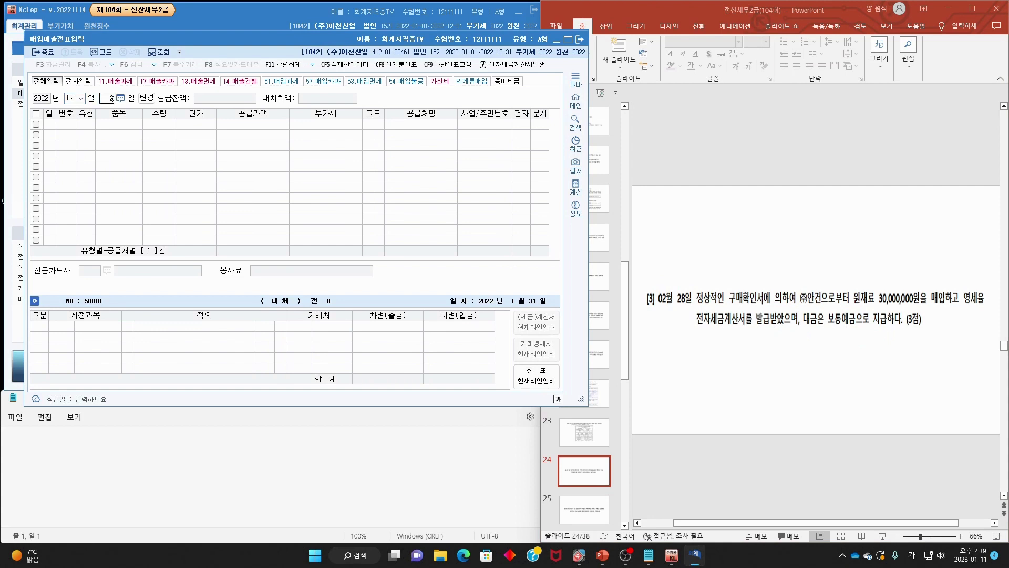
key("Return")
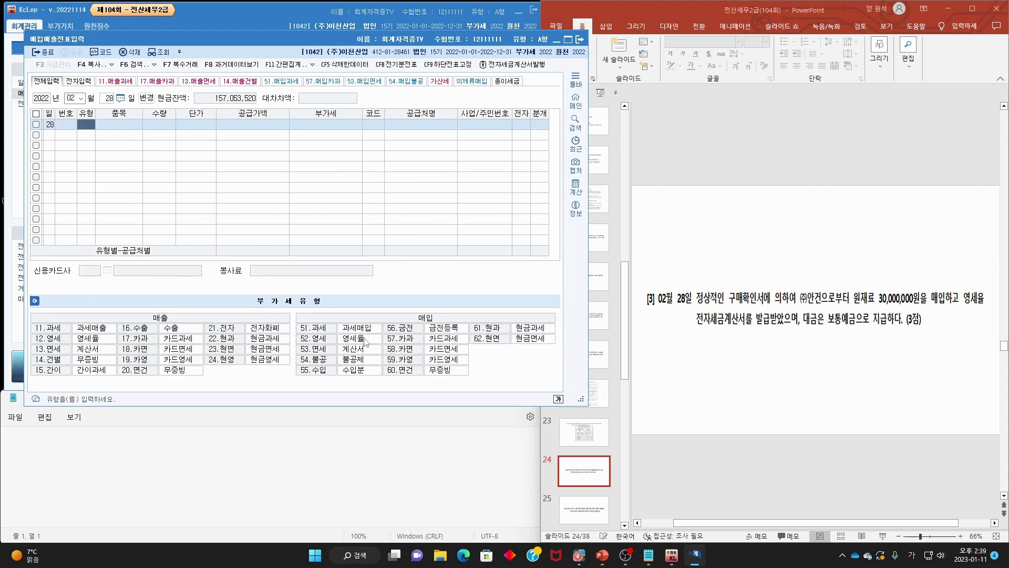
- Enter a type 52 영세 line with item 원재료
mouse_move(298, 343)
left_mouse_down()
mouse_move(375, 339)
mouse_move(302, 337)
left_mouse_up()
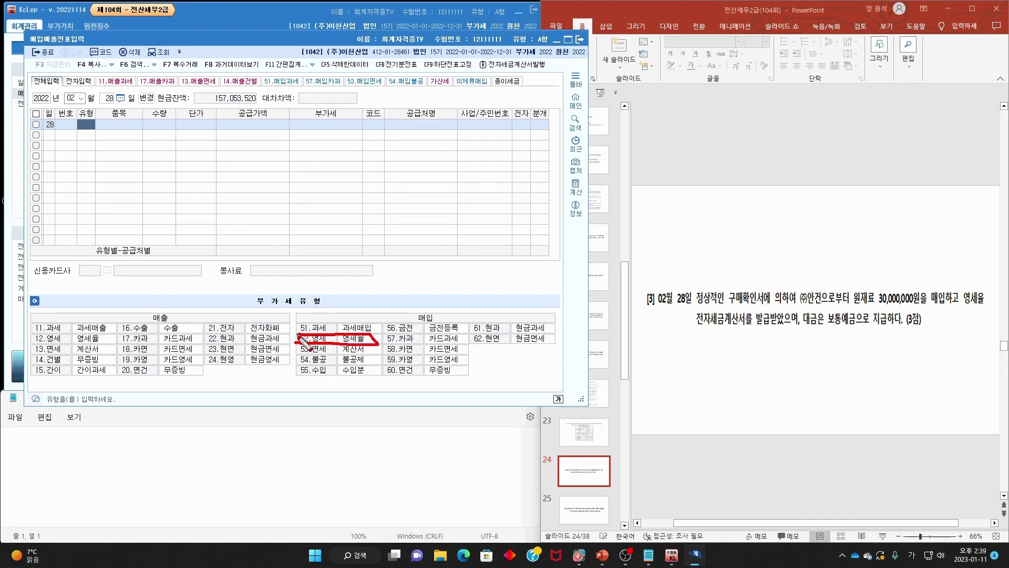
left_click_drag(958, 302, 994, 302)
key("Escape")
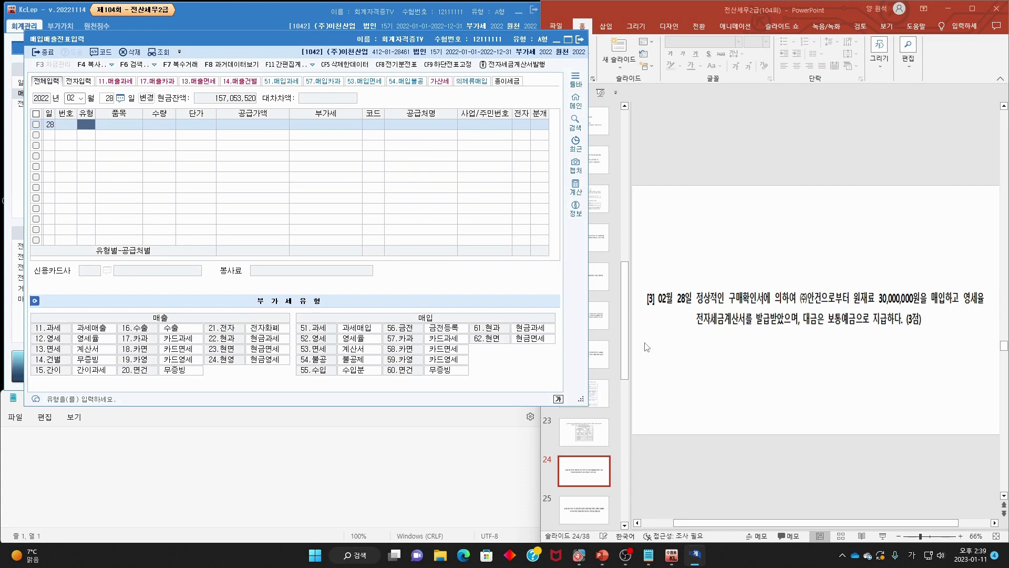
type("52")
key("Return")
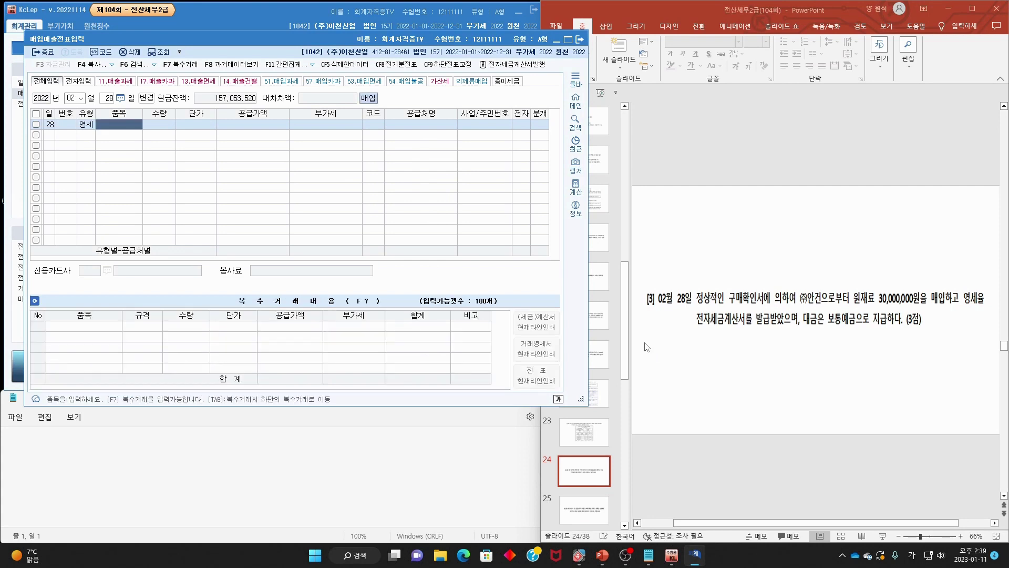
type("원재료")
key("Return")
key("Return")
key("Return")
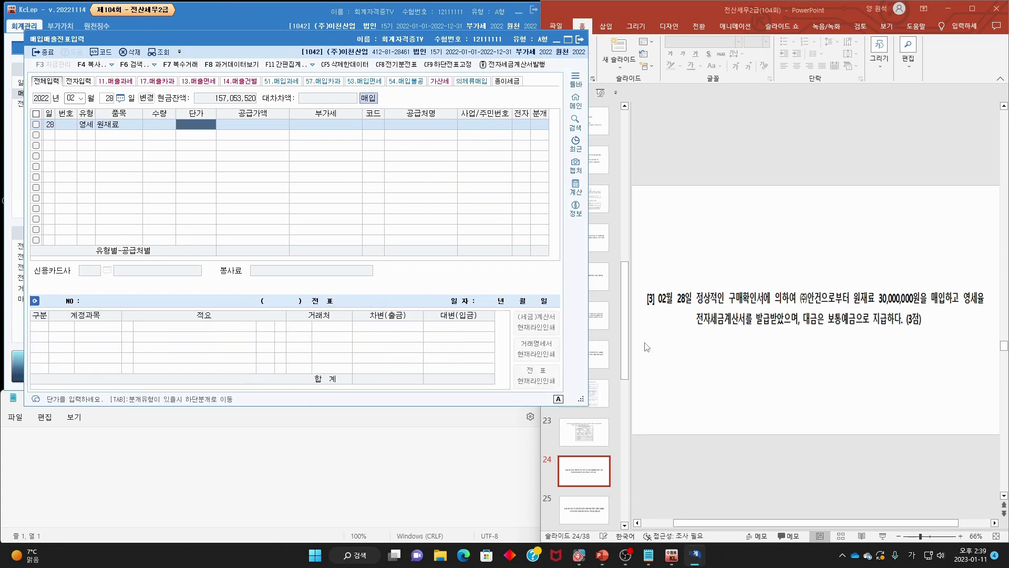
- Set supply 30,000,000, supplier (주)안건, electronic invoice, and a mixed journal
type("30,000,000")
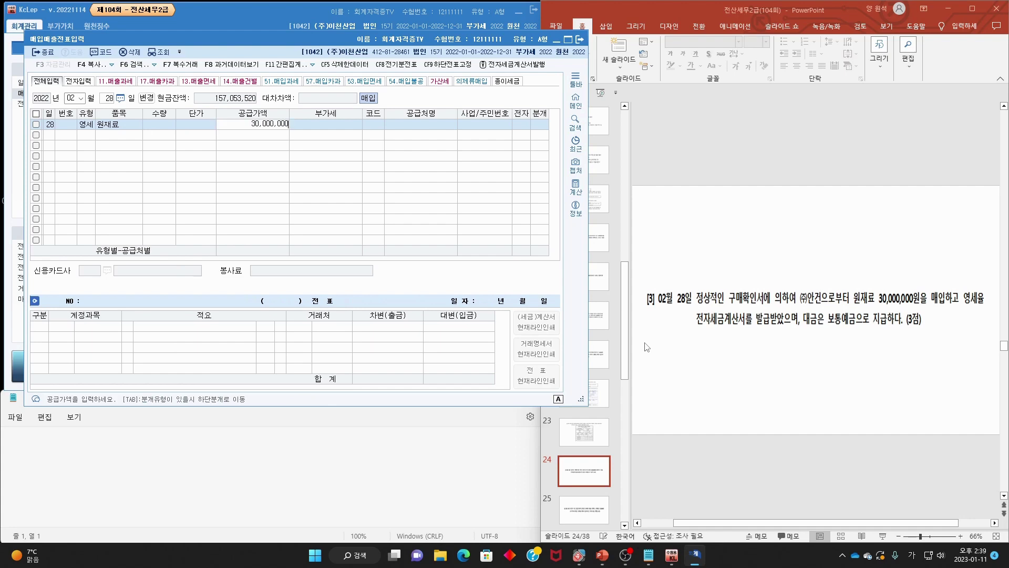
key("Return")
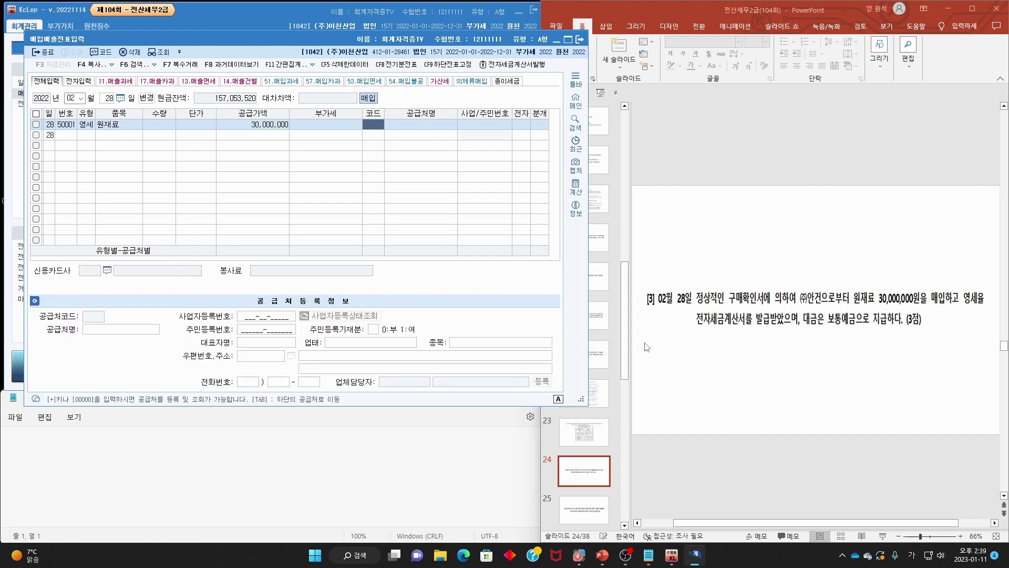
key("F2")
type("안건")
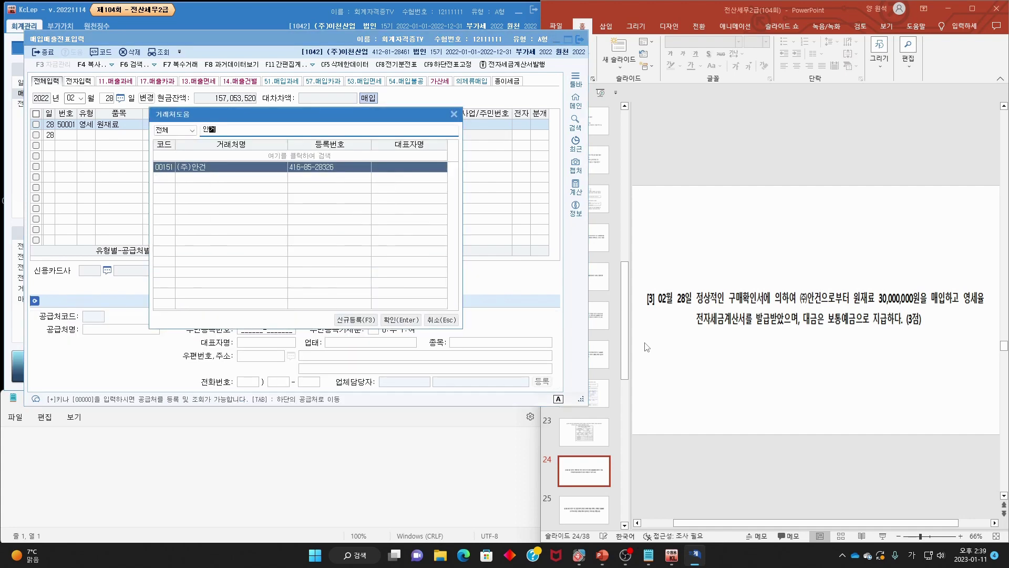
key("Return")
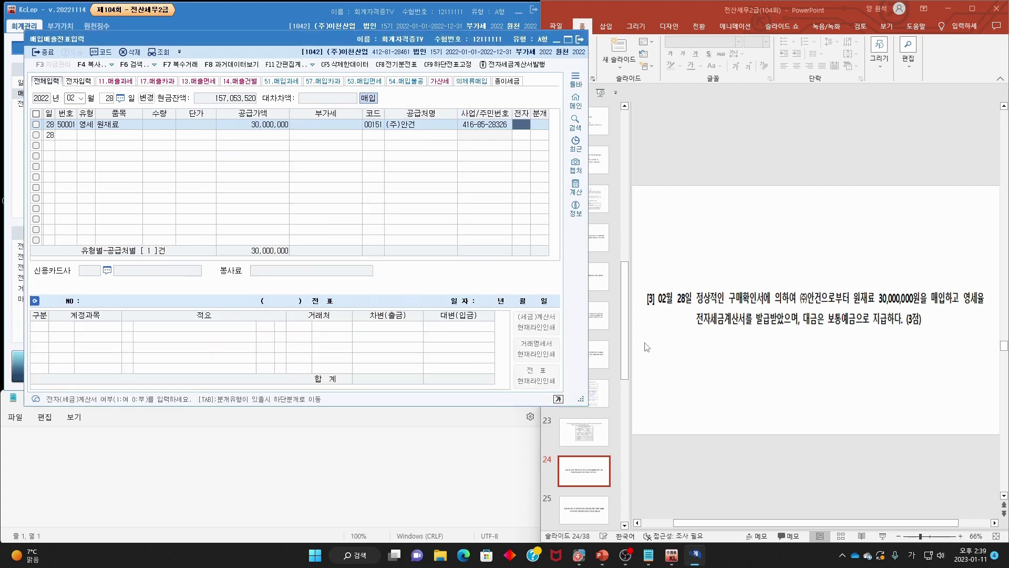
type("1")
key("Return")
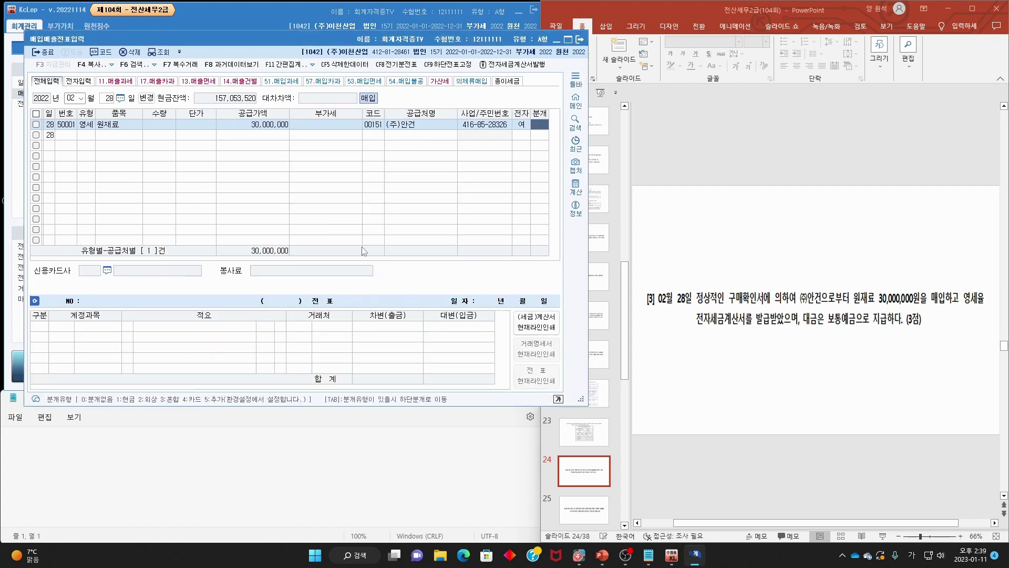
type("3")
key("Return")
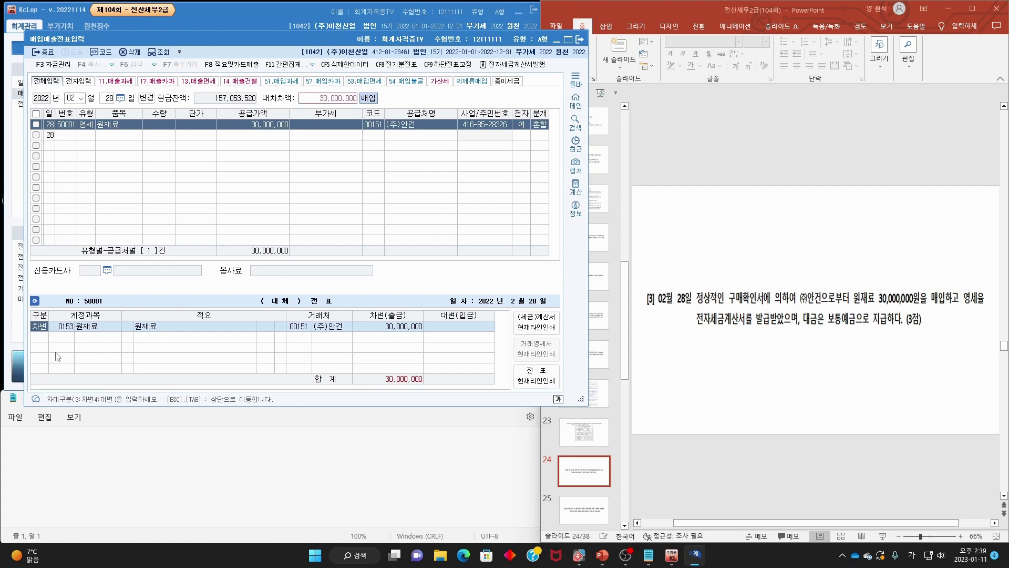
- Add a credit line to 0103 보통예금
key("Return")
key("Return")
key("Return")
key("Return")
key("Return")
key("Return")
key("F2")
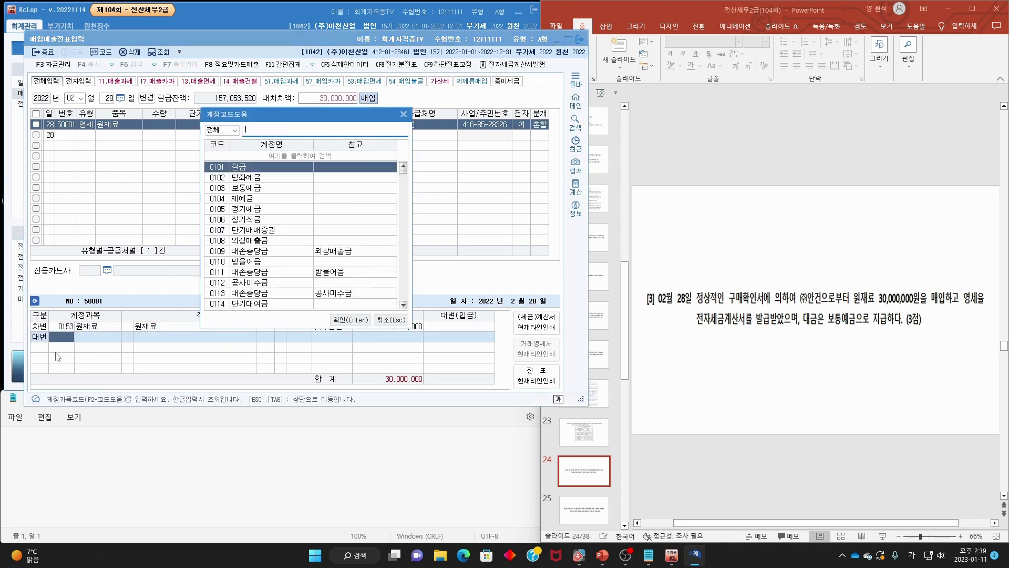
type("보통")
key("Return")
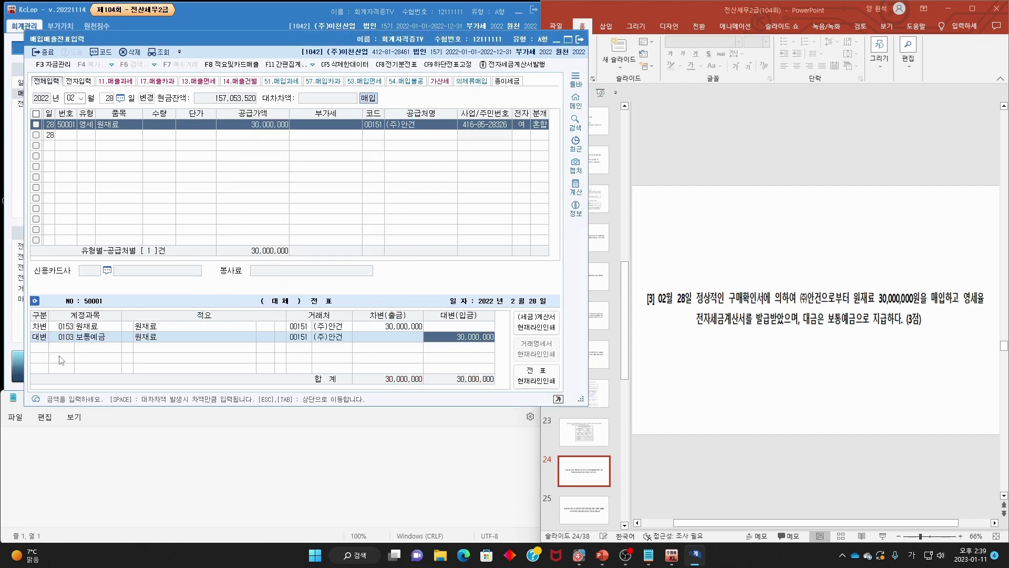
left_click(693, 234)
scroll(693, 234, "down", 1)
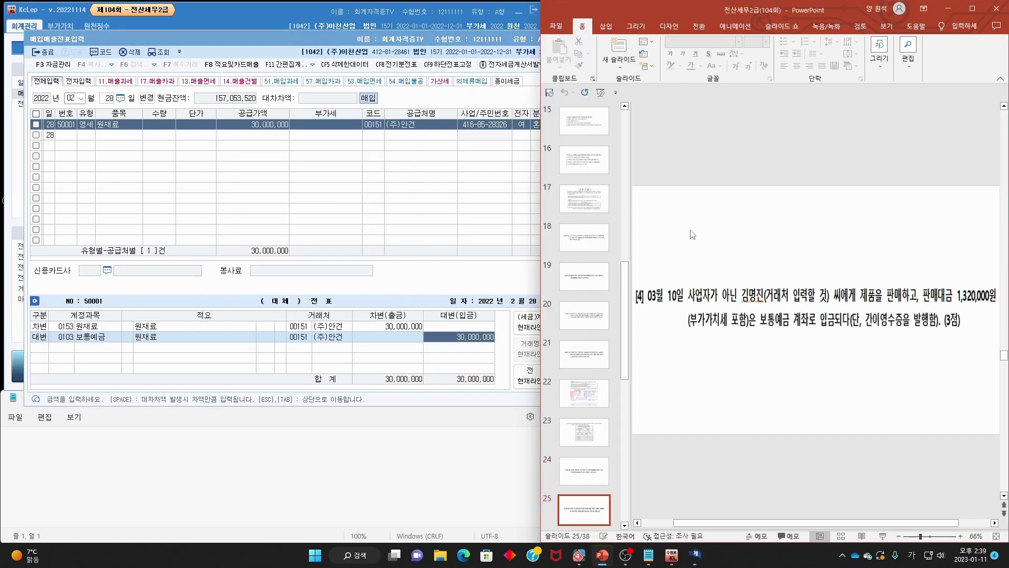
- Mark question [4]'s date, VAT-included sale amount and simple-receipt condition on the slide, then clear the ink
mouse_move(686, 304)
left_mouse_down()
mouse_move(667, 319)
mouse_move(675, 284)
mouse_move(682, 311)
mouse_move(829, 286)
mouse_move(836, 304)
mouse_move(995, 305)
left_mouse_up()
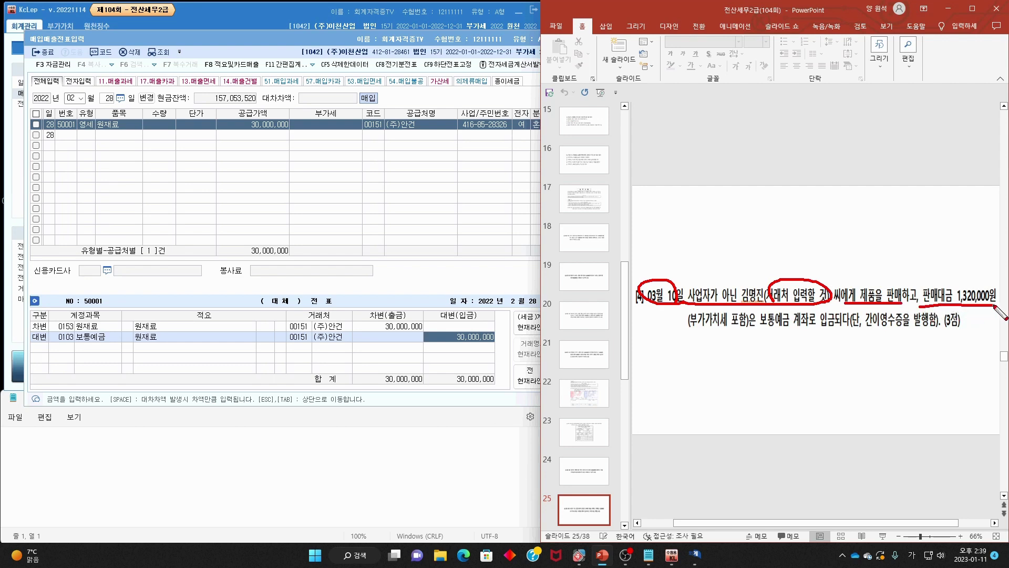
left_click_drag(680, 331, 914, 339)
mouse_move(881, 305)
left_mouse_down()
mouse_move(892, 315)
mouse_move(918, 279)
left_mouse_up()
left_click_drag(858, 301, 916, 280)
key("Escape")
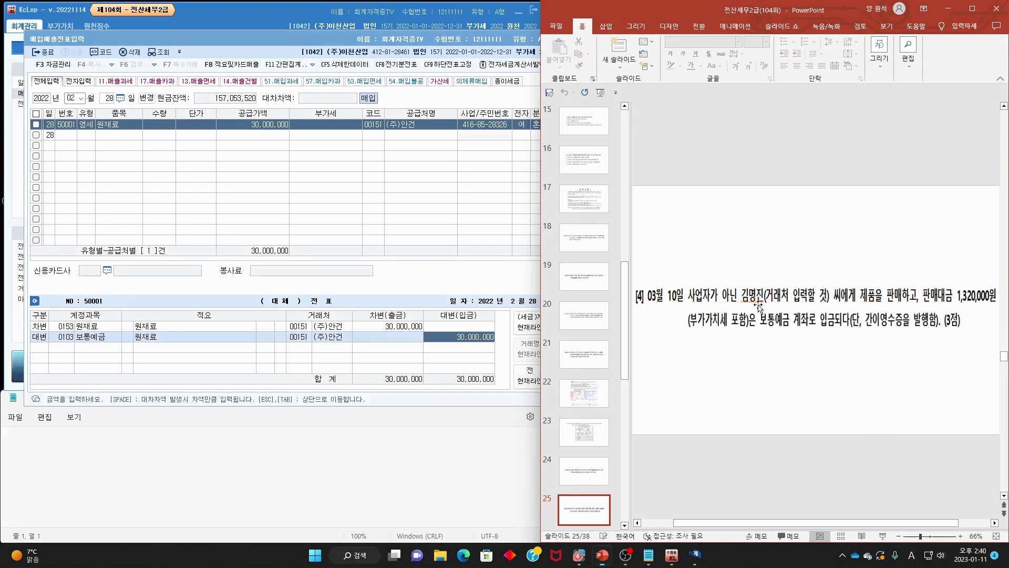
- Start a March 10 sales row with VAT type 14 건별
left_click(72, 99)
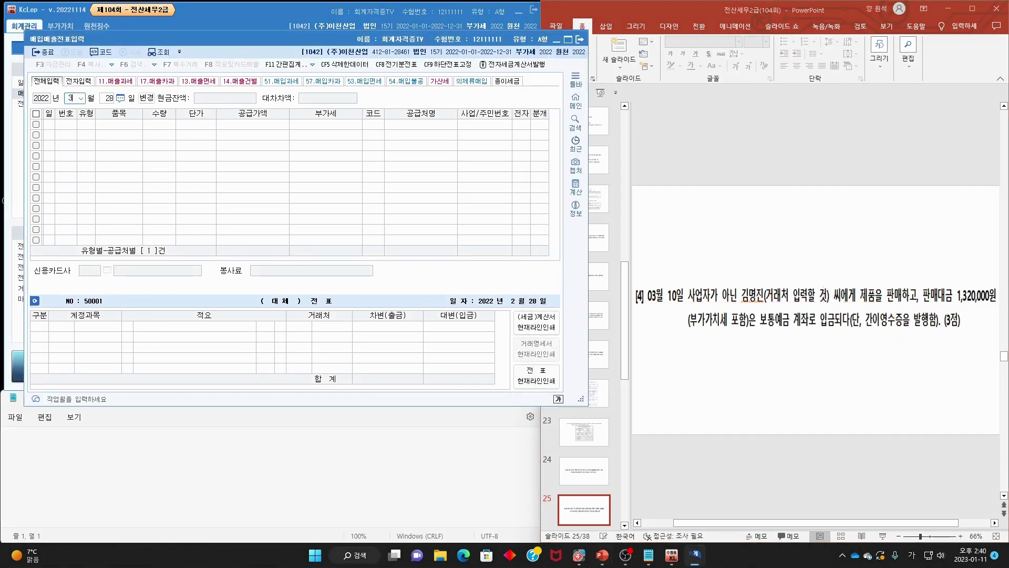
type("03")
key("Return")
type("10")
key("Return")
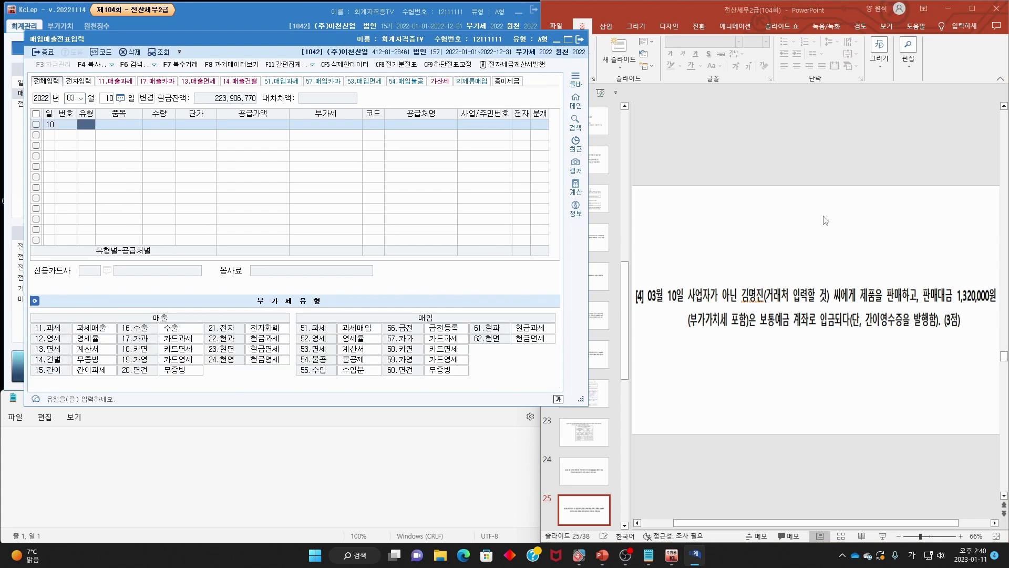
mouse_move(8, 366)
left_mouse_down()
mouse_move(120, 366)
mouse_move(26, 358)
mouse_move(26, 367)
left_mouse_up()
key("Escape")
type("14")
key("Return")
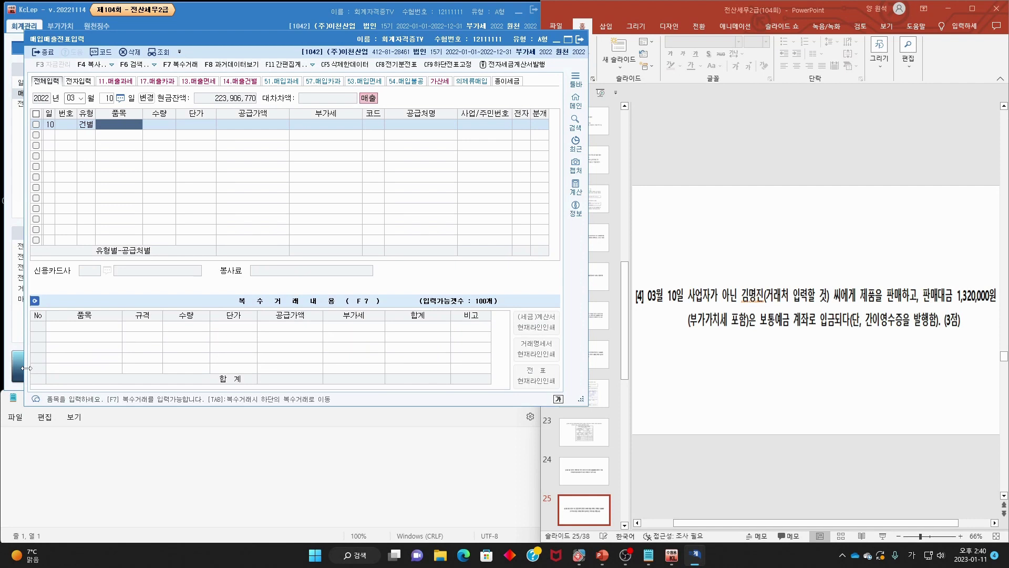
- Enter item 제품 with supply value 1,200,000 and VAT 120,000
type("제품")
key("Return")
key("Return")
key("Return")
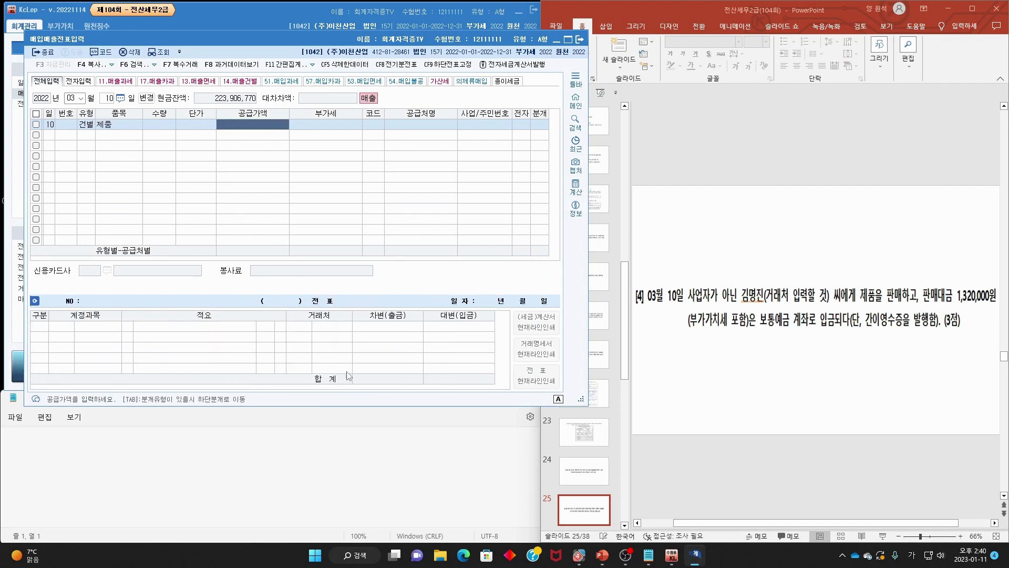
type("12")
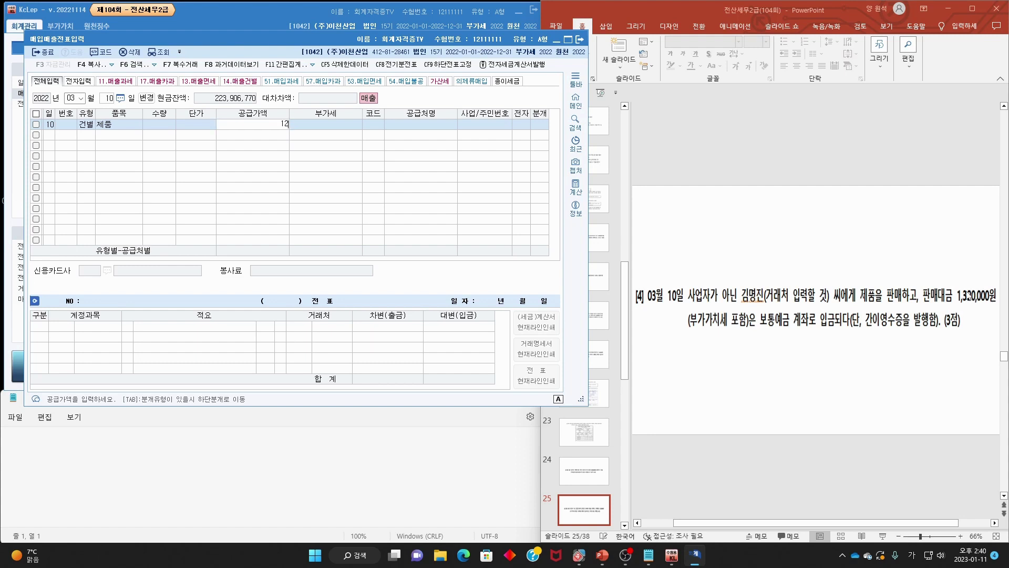
type("000000")
key("Return")
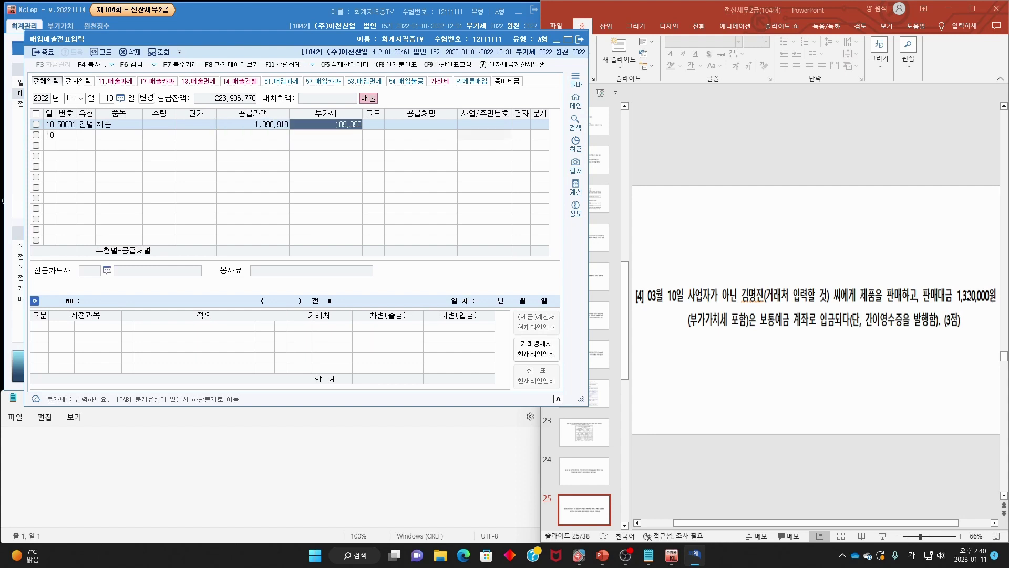
key("Left")
type("120")
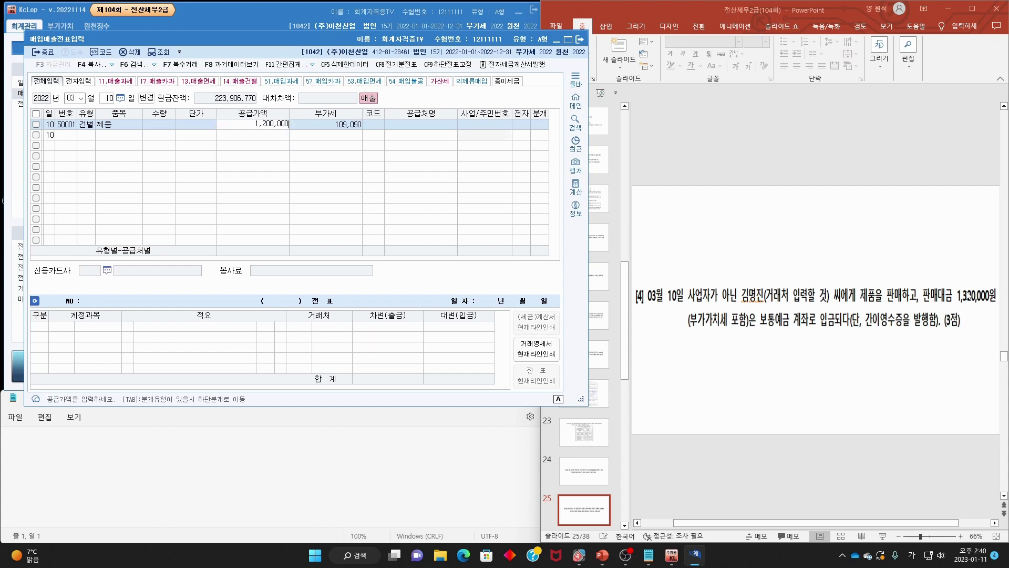
key("Return")
type("12")
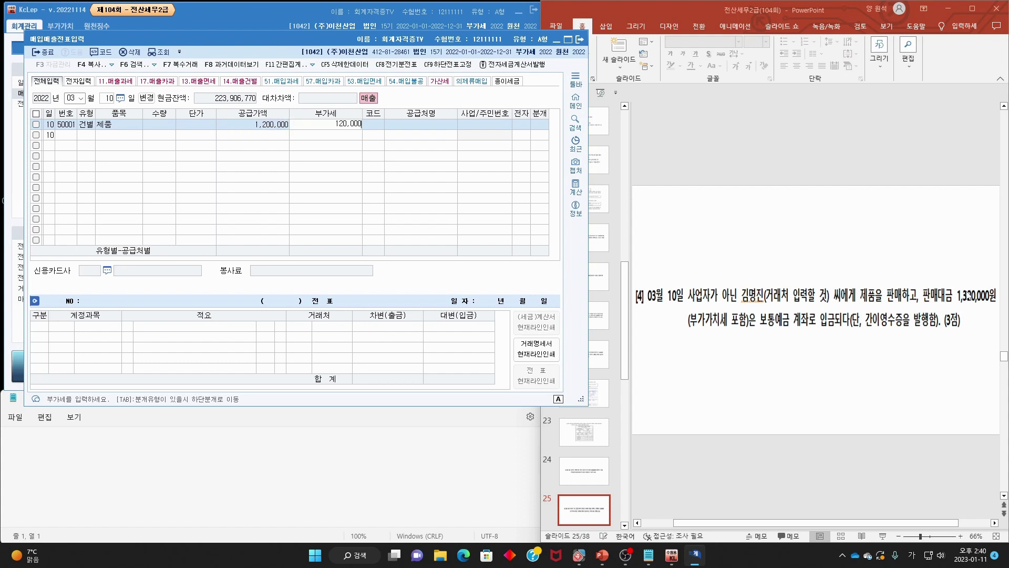
key("Return")
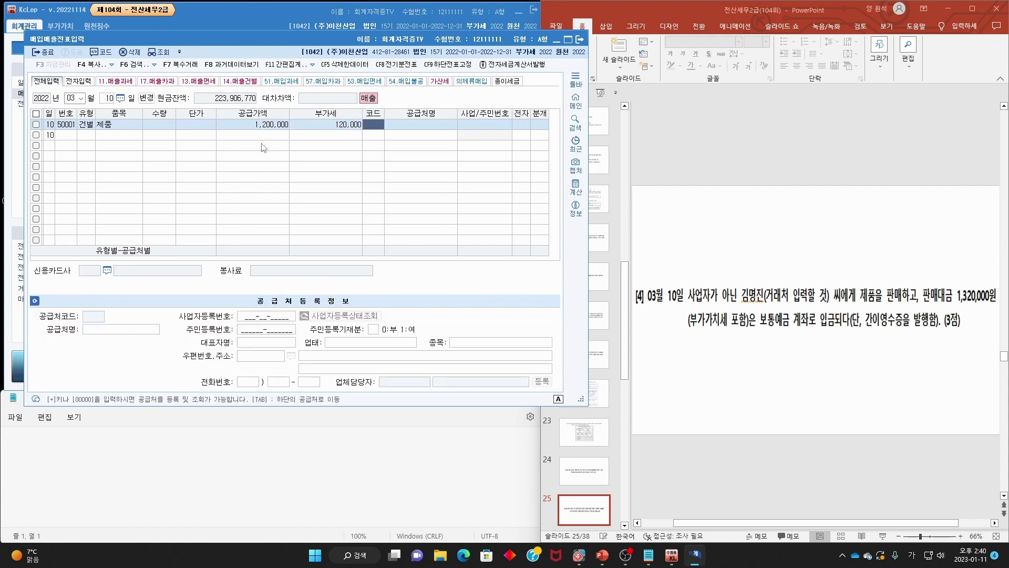
- Pick the individual buyer as customer and choose a 3 혼합 mixed journal entry
key("F2")
type("김명")
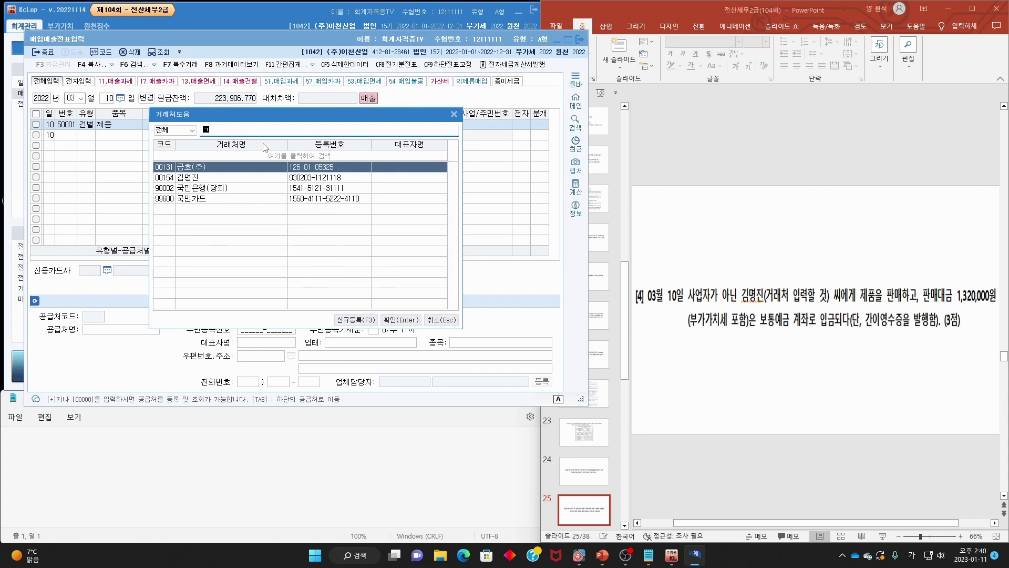
key("Return")
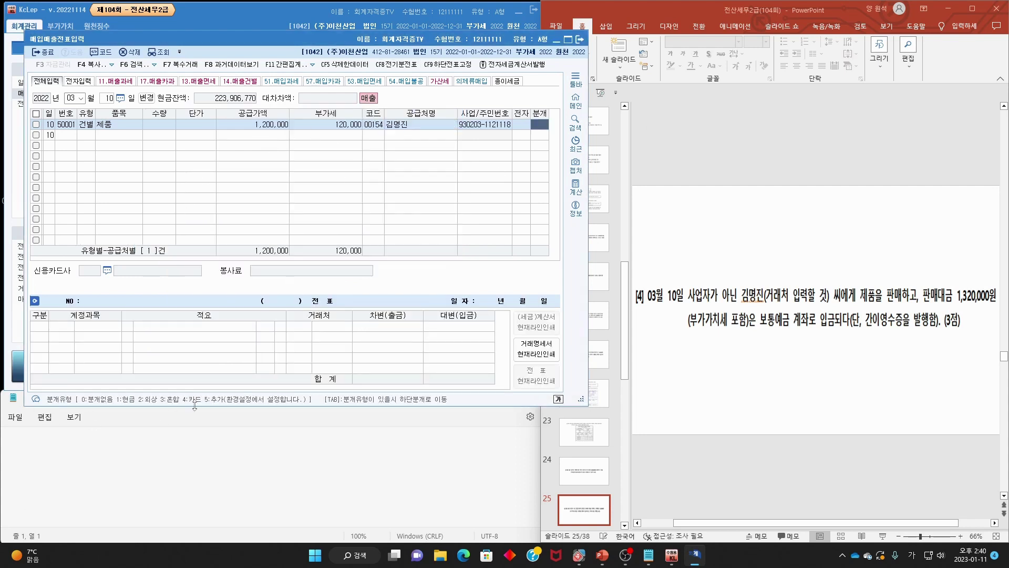
type("3")
key("Return")
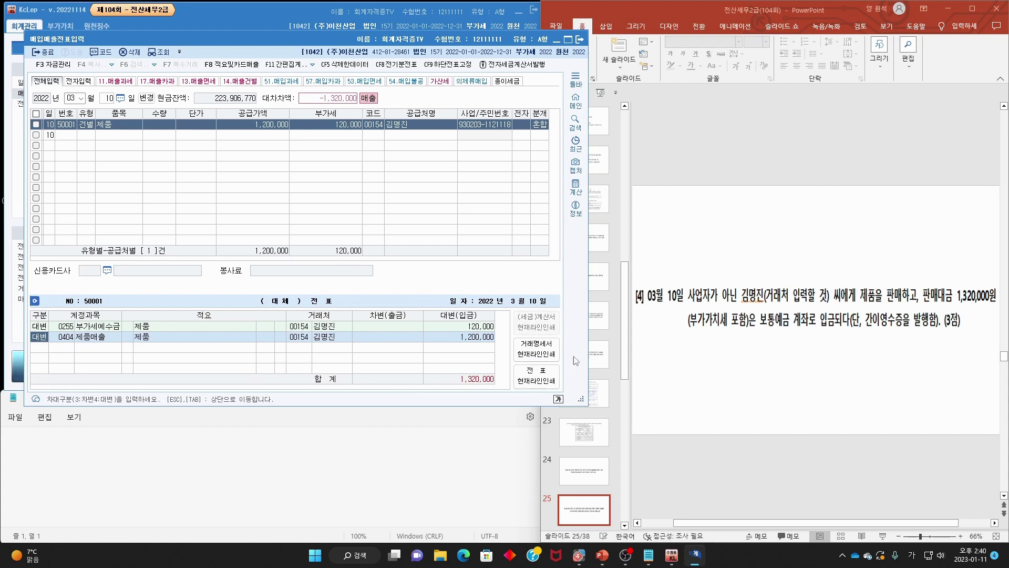
key("Return")
key("Return")
key("Return")
key("Return")
key("Return")
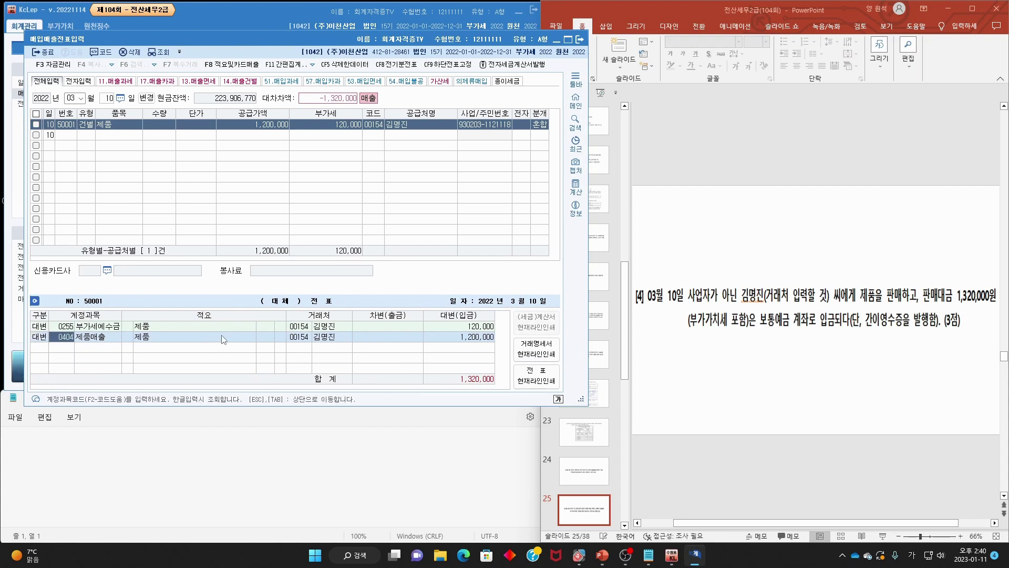
- Add a debit line to 보통예금 for 1,320,000, then move the slides on to slide 26
type("3")
key("Return")
type("보통")
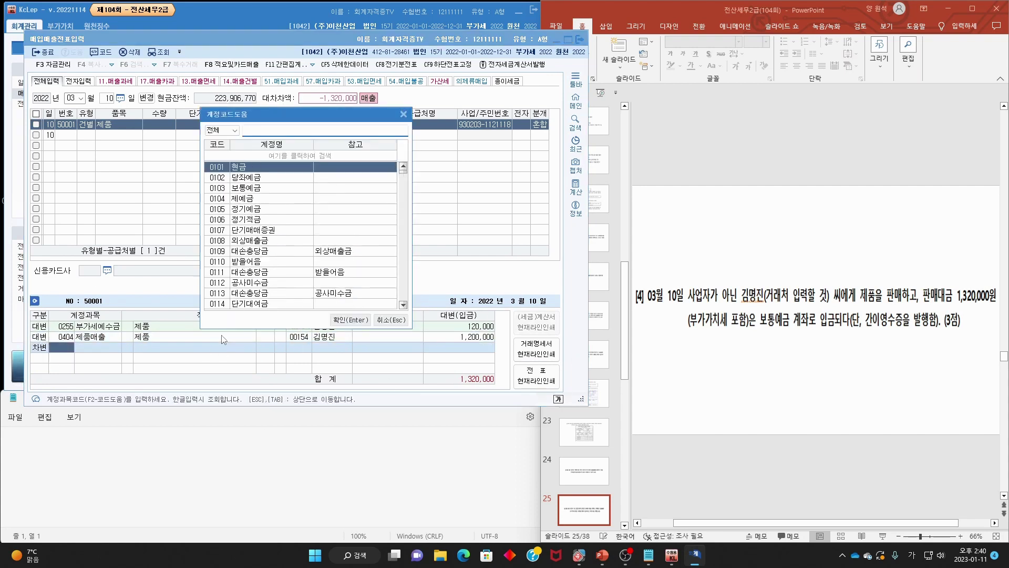
key("Return")
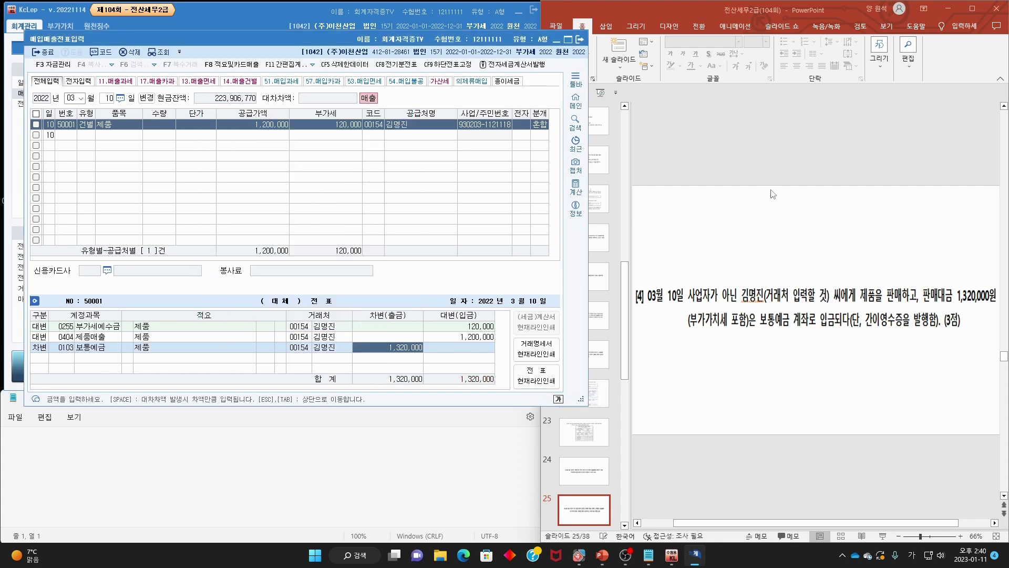
left_click(760, 220)
scroll(761, 220, "down", 1)
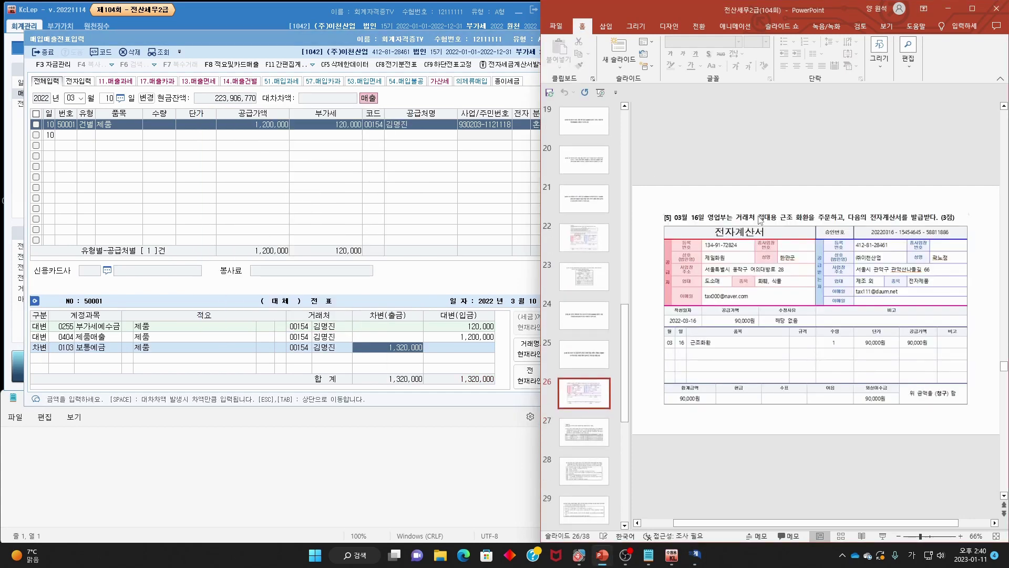
- Mark the question's date and 전자계산서 on the slide, then set the entry date to the 16th
mouse_move(707, 236)
left_mouse_down()
mouse_move(712, 223)
mouse_move(834, 223)
left_mouse_up()
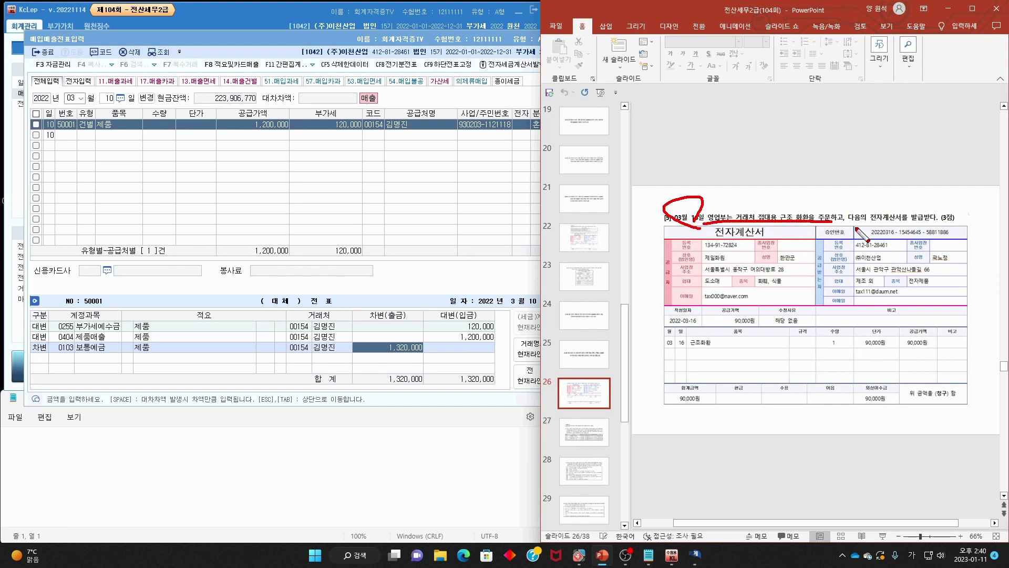
mouse_move(915, 223)
left_mouse_down()
mouse_move(885, 223)
mouse_move(915, 206)
mouse_move(915, 228)
mouse_move(876, 205)
mouse_move(897, 193)
left_mouse_up()
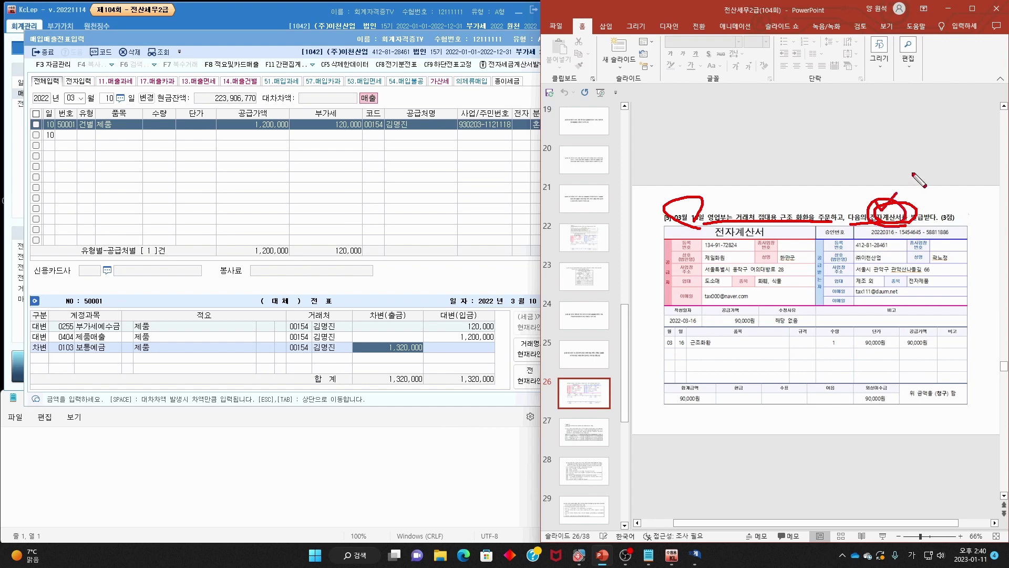
key("Escape")
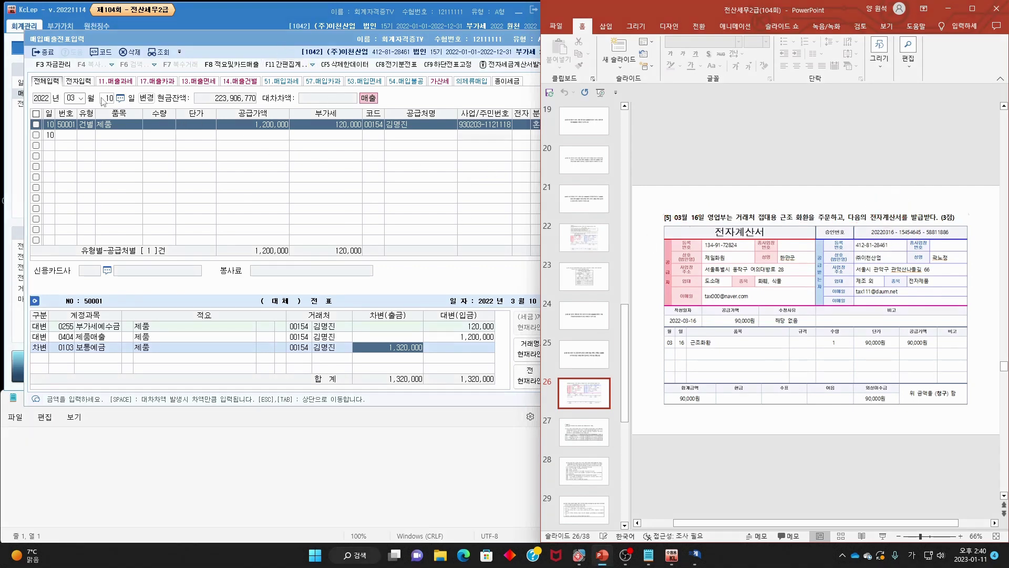
left_click(103, 100)
type("16")
key("Return")
key("Return")
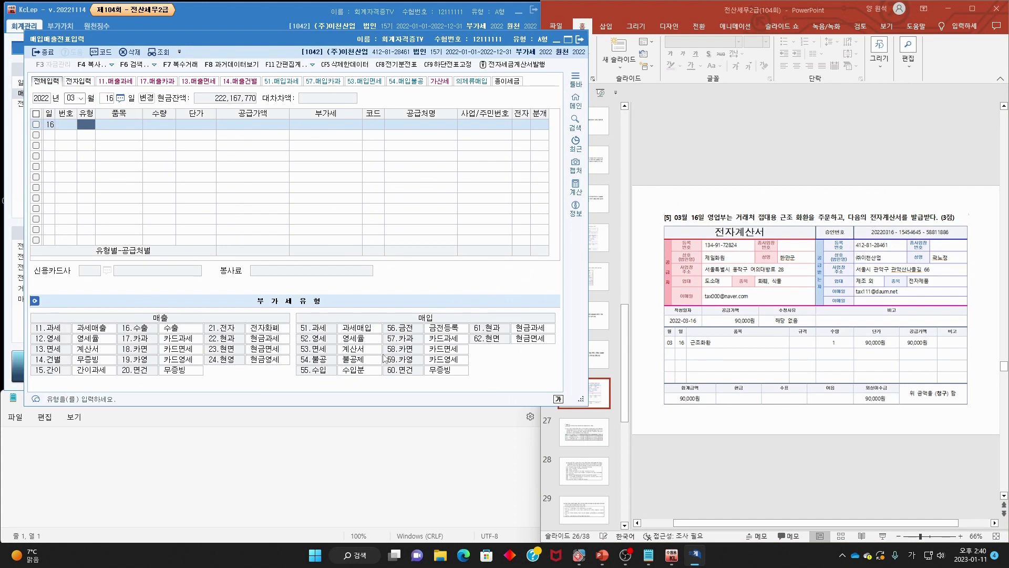
- Enter type 53 면세 with item 근조화환, quantity 1, unit price 90,000
mouse_move(303, 359)
left_mouse_down()
mouse_move(371, 349)
mouse_move(300, 362)
left_mouse_up()
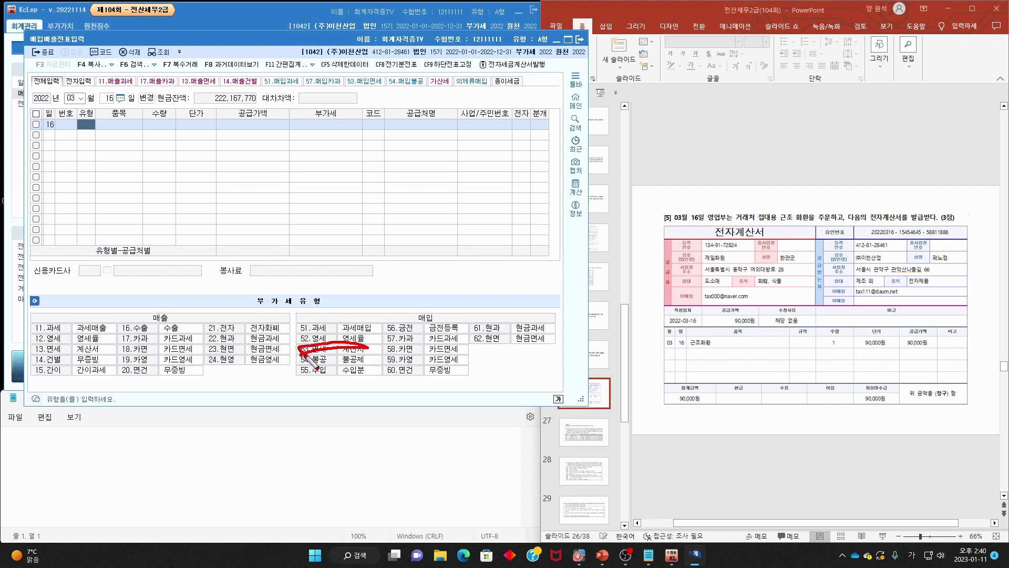
key("Escape")
type("53")
key("Return")
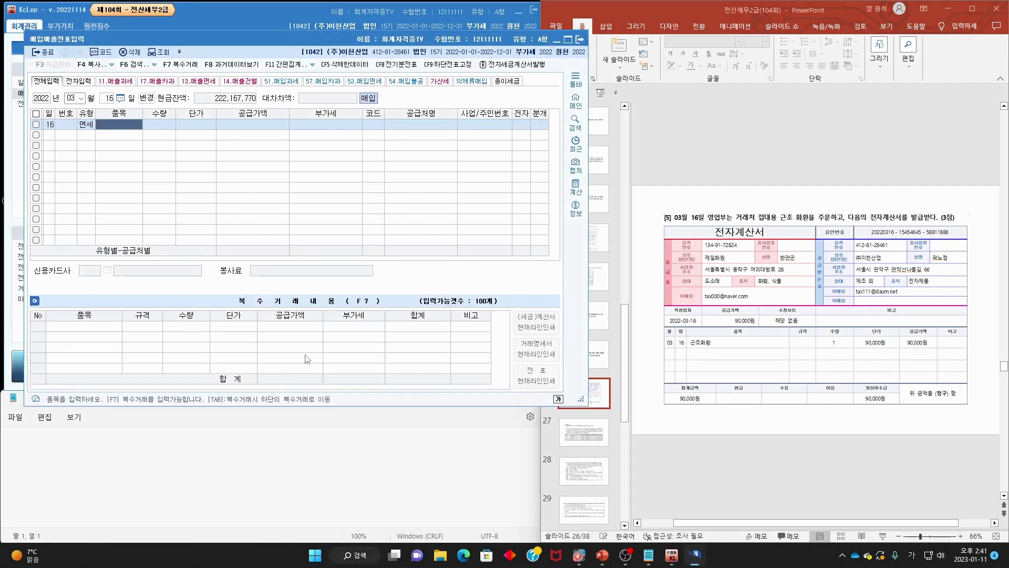
type("근조화환")
key("Return")
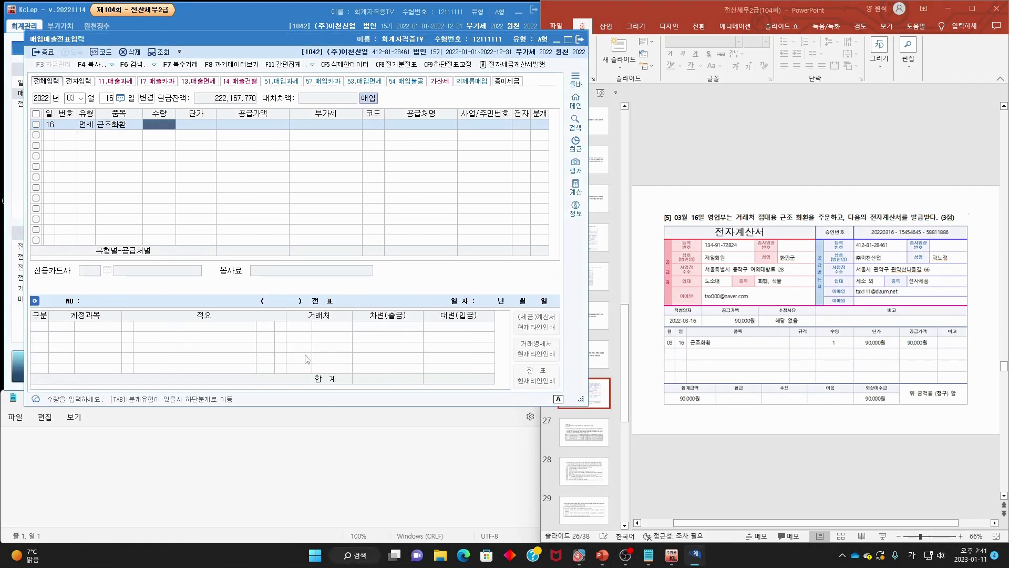
type("1")
key("Return")
type("9")
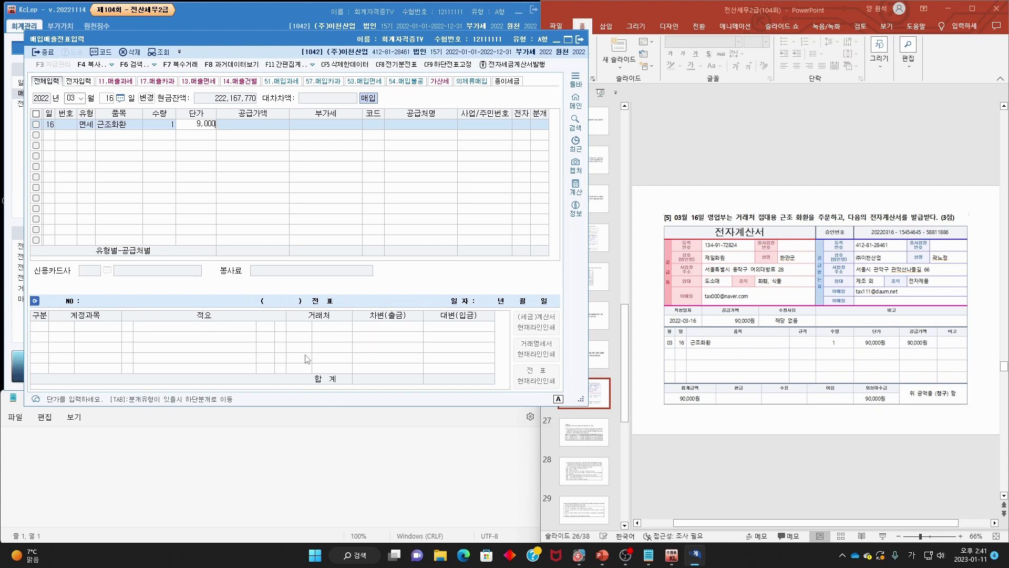
type("0,000")
key("Return")
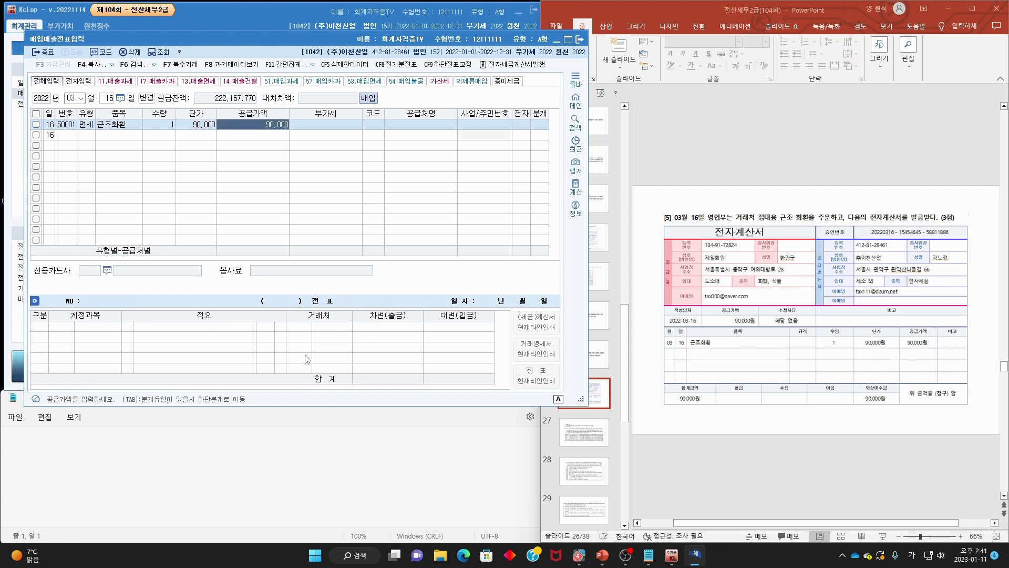
key("Return")
- Set supplier 제일화원, mark it electronic (1), and choose a 3 혼합 journal
key("F2")
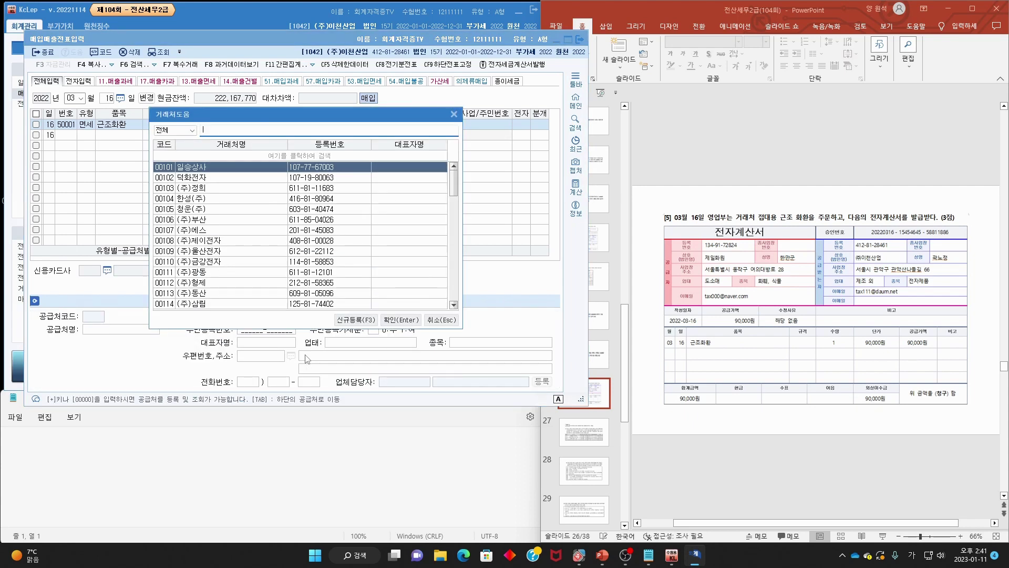
type("제일")
key("Return")
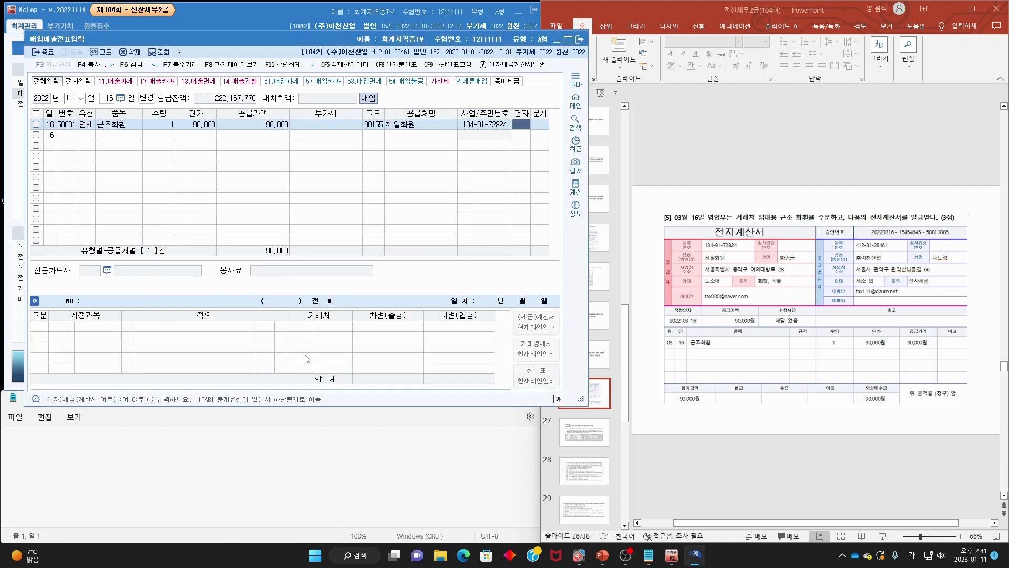
type("1")
key("Return")
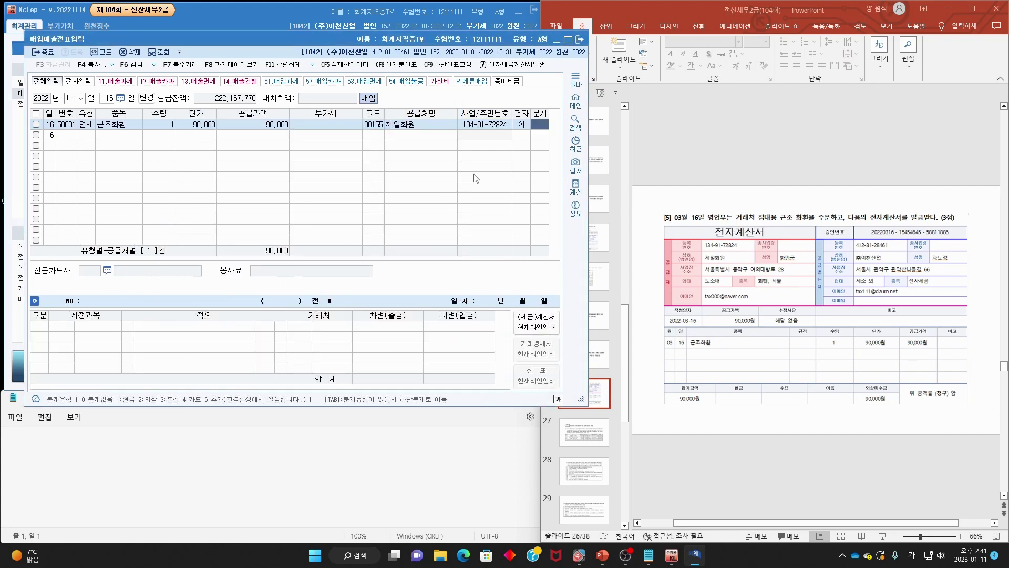
type("3")
key("Return")
key("Return")
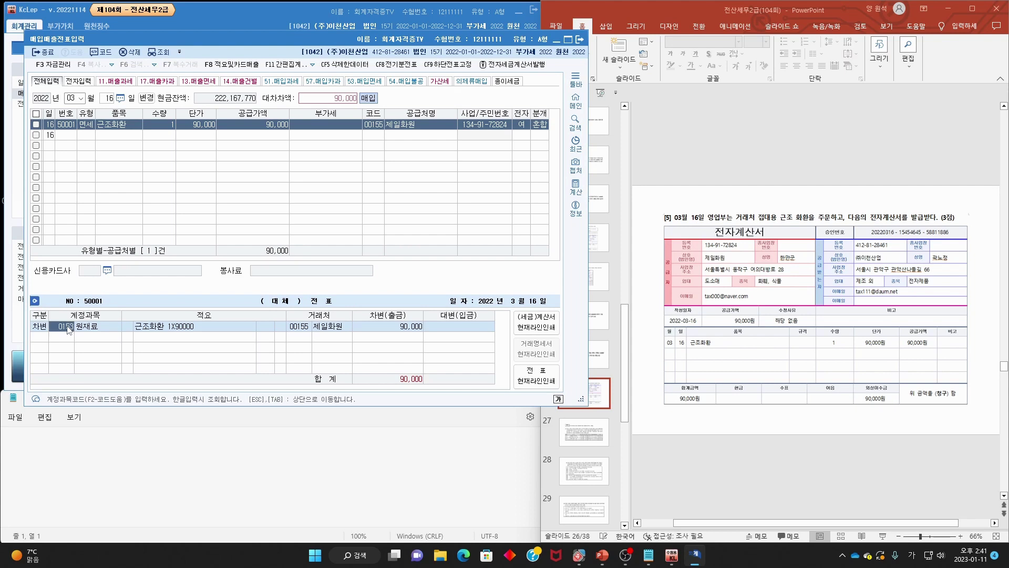
- Change the debit account to 0813 접대비 and start a credit (4) line
type("접대비")
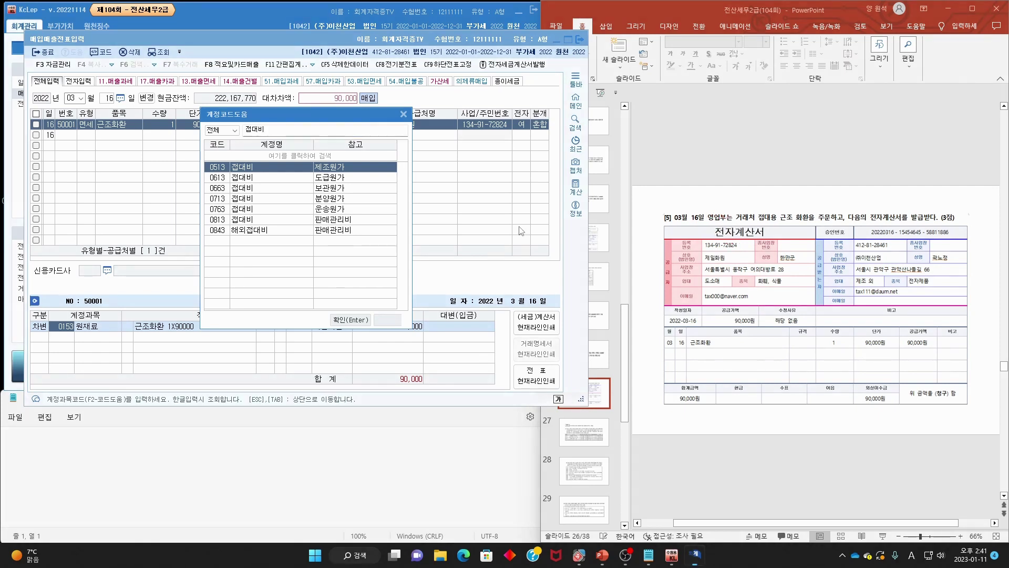
double_click(273, 222)
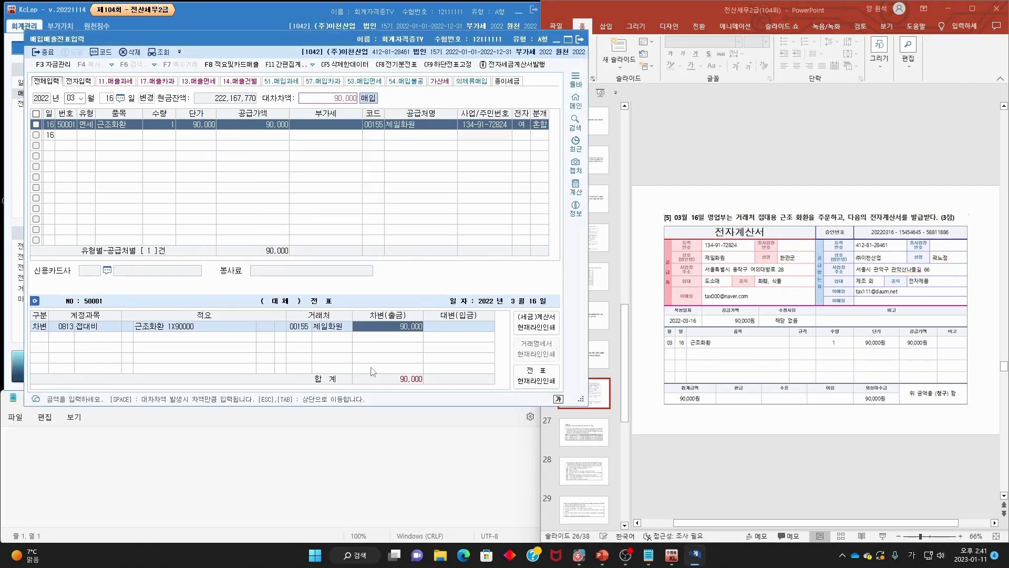
key("Return")
type("4")
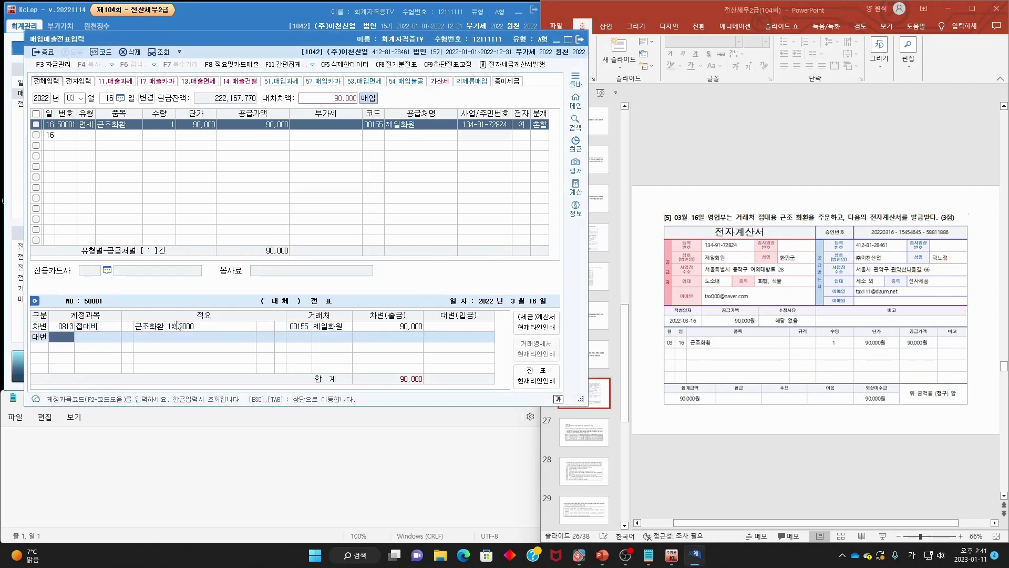
key("F2")
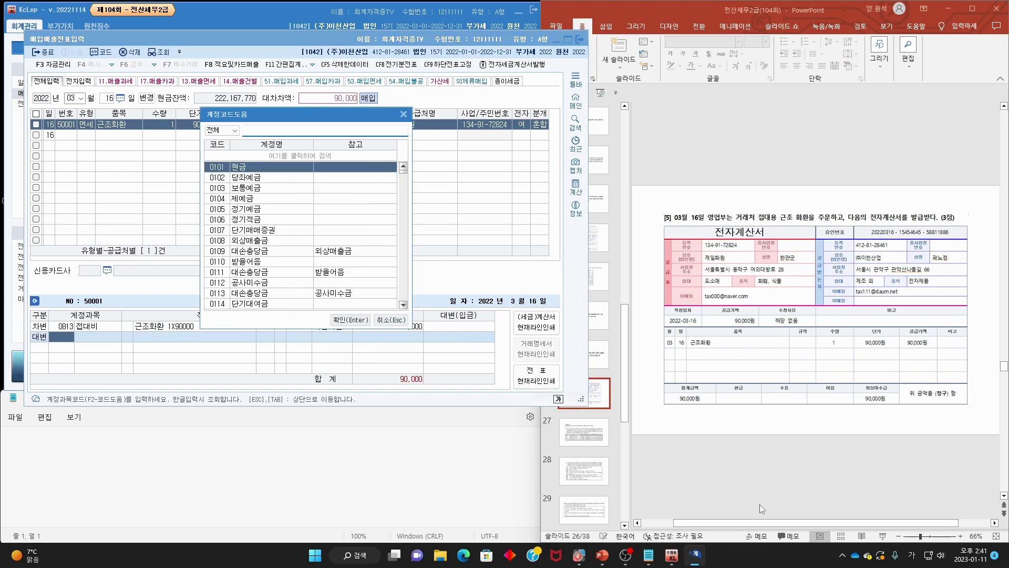
- Credit 90,000 to 0253 미지급금, then move the slides on to slide 27
mouse_move(916, 419)
left_mouse_down()
mouse_move(888, 418)
mouse_move(862, 378)
mouse_move(896, 353)
left_mouse_up()
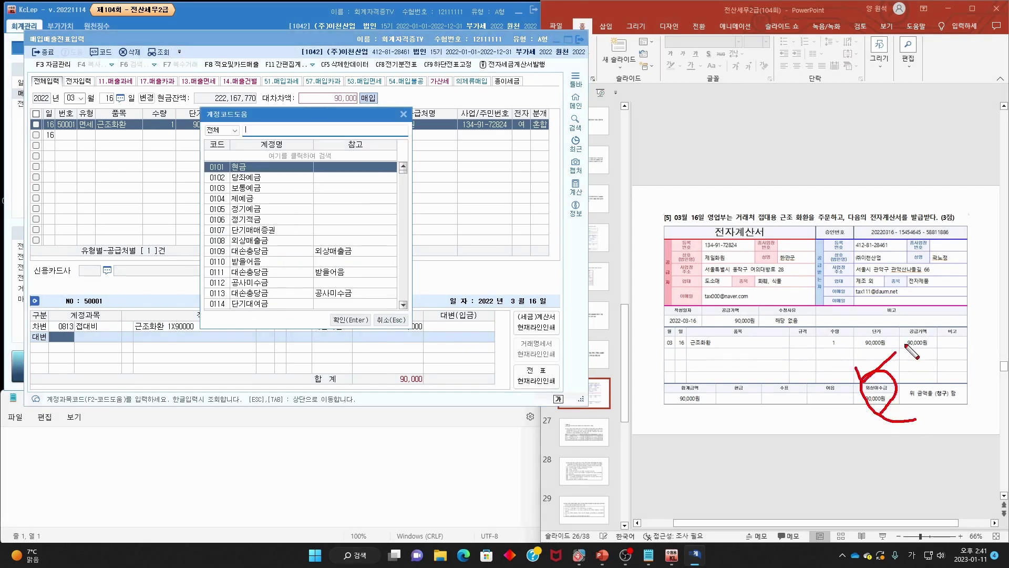
left_click(287, 133)
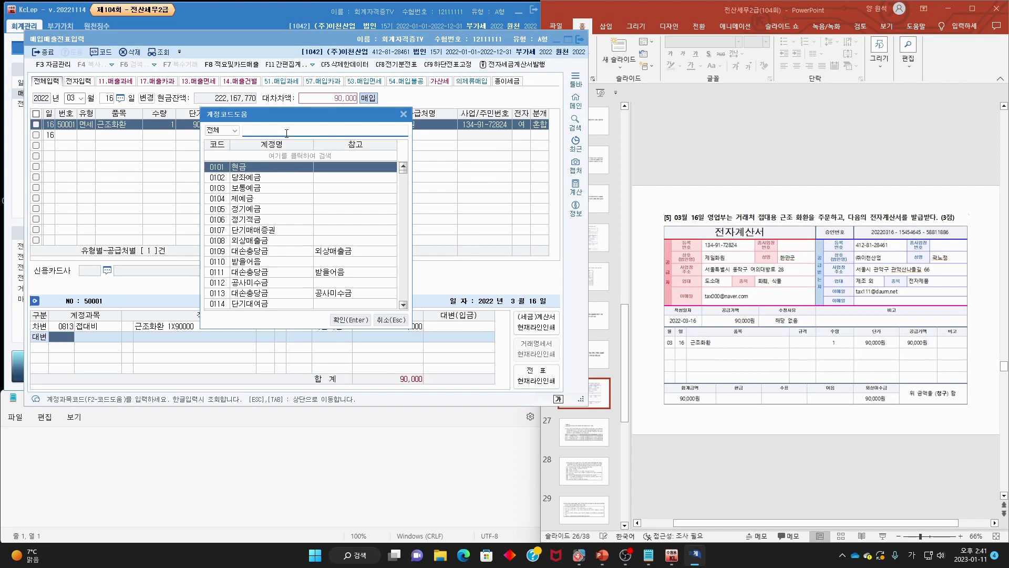
type("미지급")
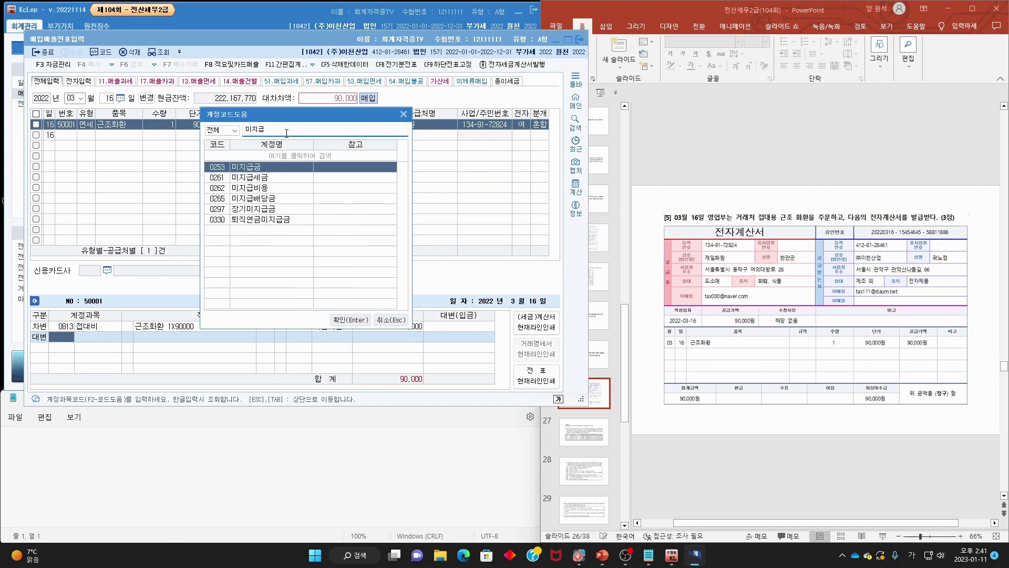
key("Return")
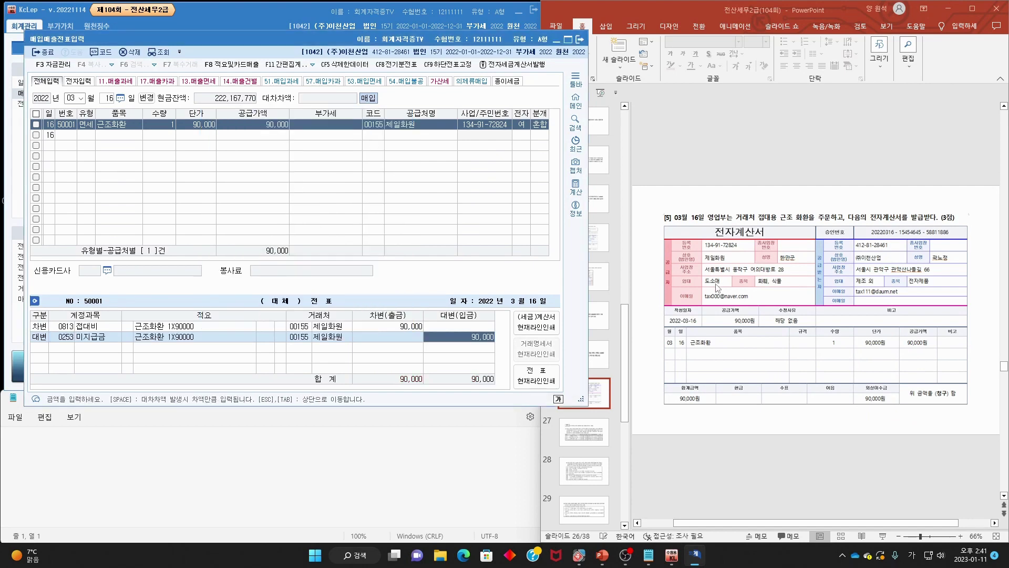
left_click(717, 287)
scroll(717, 287, "down", 1)
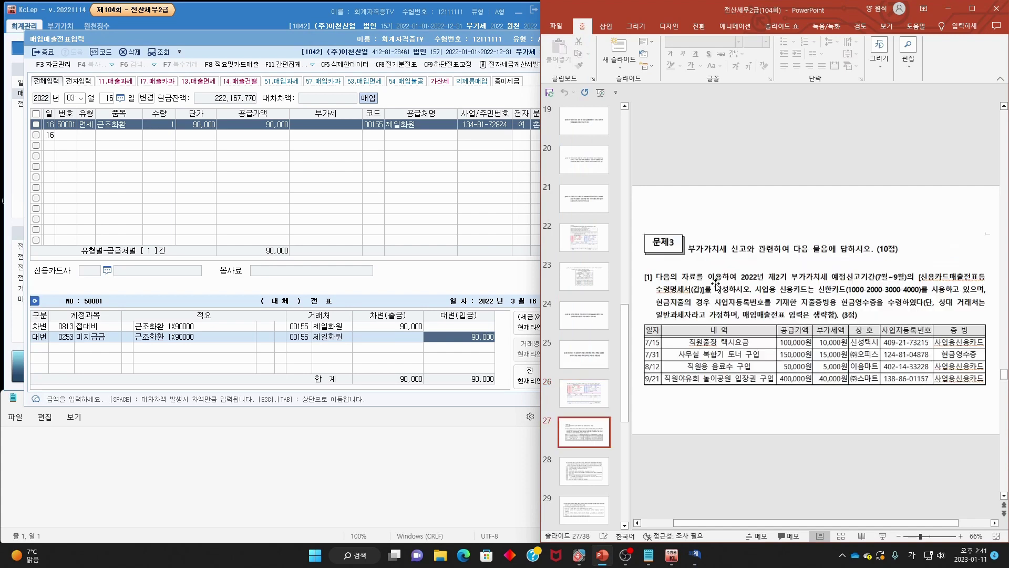
- Circle the 문제3 heading, then close KcLep's purchase and sales entry screen
mouse_move(686, 255)
left_mouse_down()
mouse_move(654, 257)
mouse_move(688, 244)
mouse_move(691, 256)
mouse_move(742, 255)
left_mouse_up()
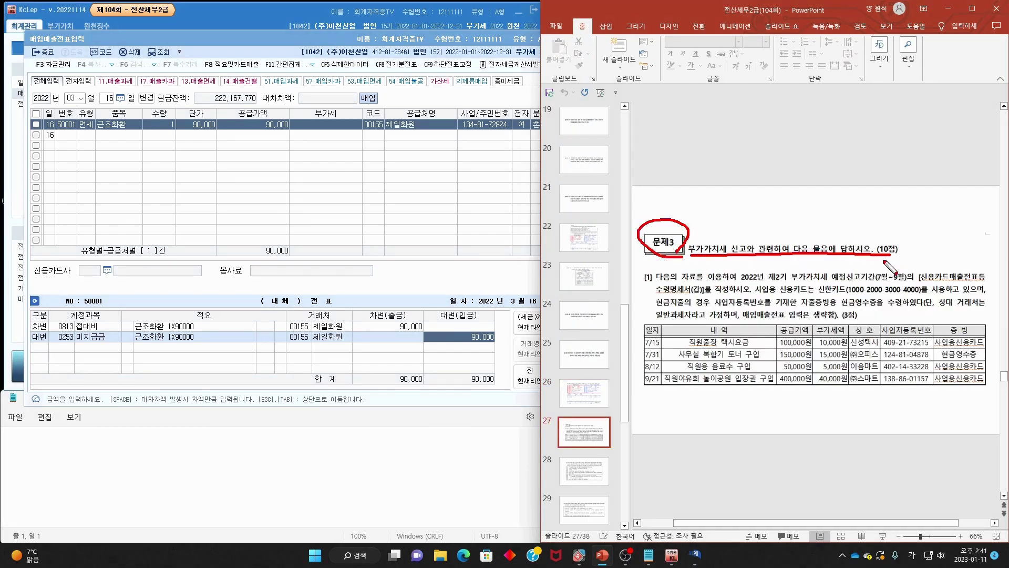
key("Escape")
left_click(455, 45)
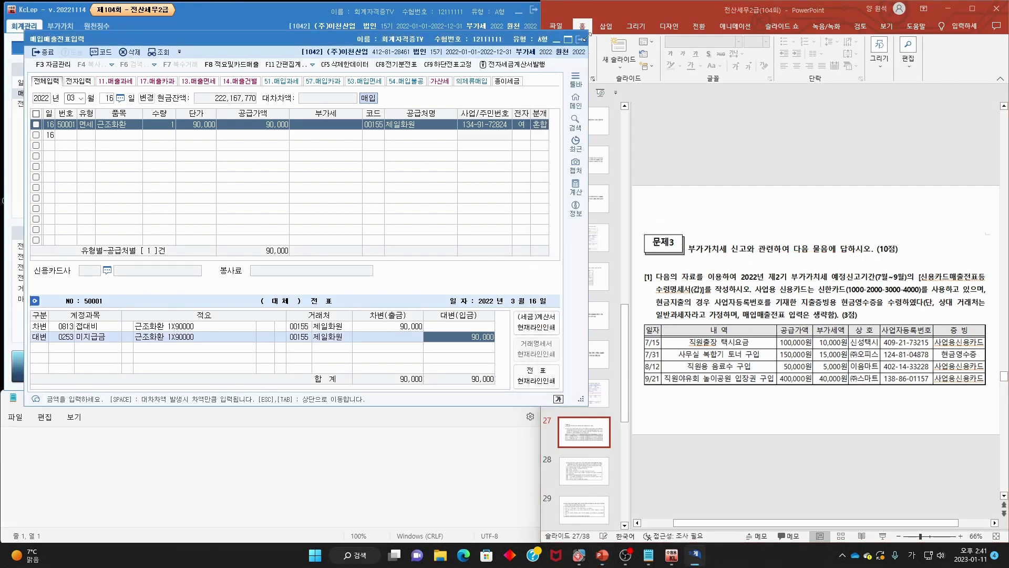
left_click(581, 39)
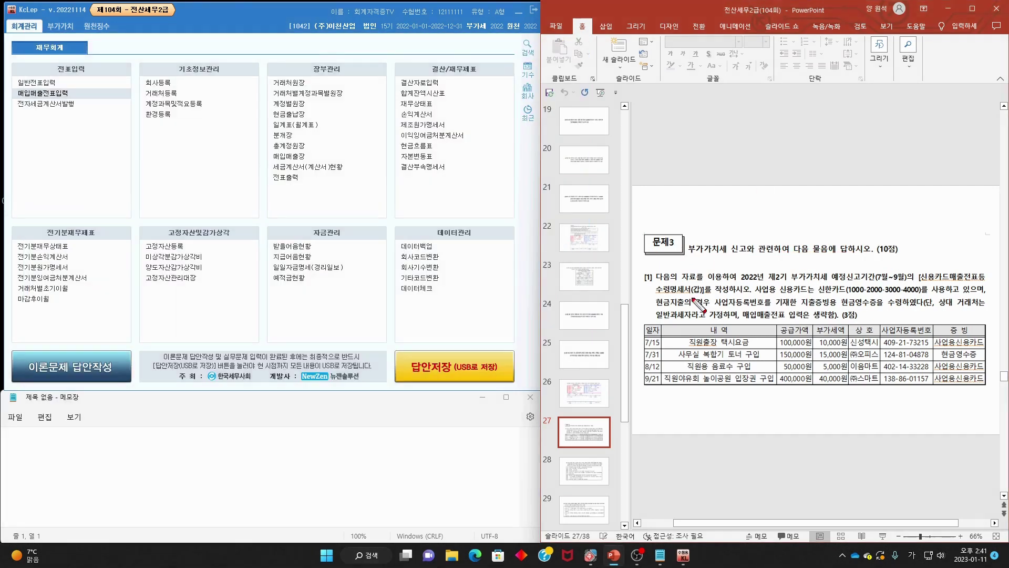
- Underline the statement conditions, tick the 7/15 and 9/21 rows, clear the ink, and show KcLep's 부가가치 menu
left_click_drag(654, 280, 977, 280)
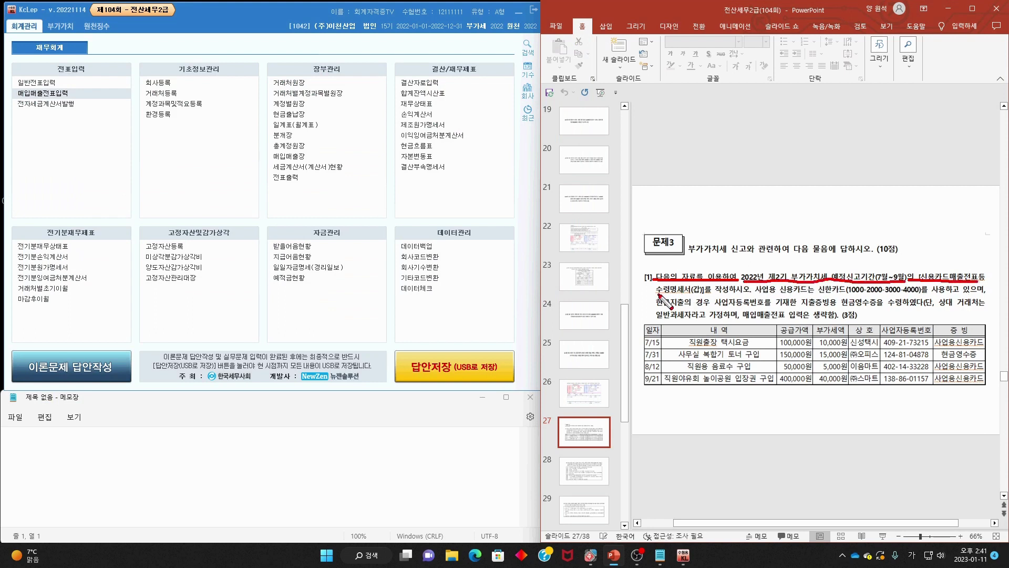
left_click_drag(658, 296, 979, 294)
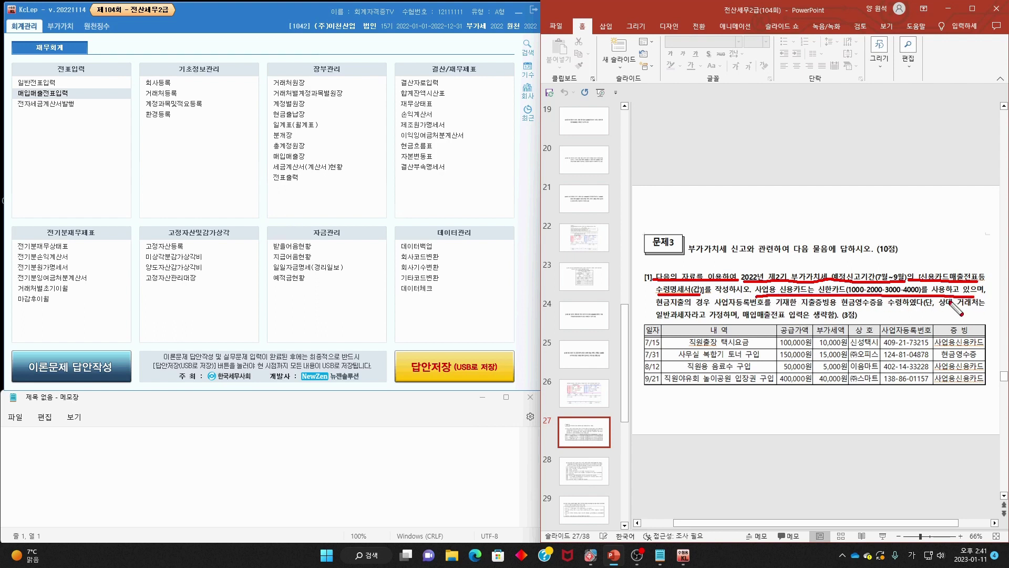
mouse_move(655, 308)
left_mouse_down()
mouse_move(882, 309)
mouse_move(848, 301)
mouse_move(854, 312)
left_mouse_up()
left_click_drag(940, 307, 984, 306)
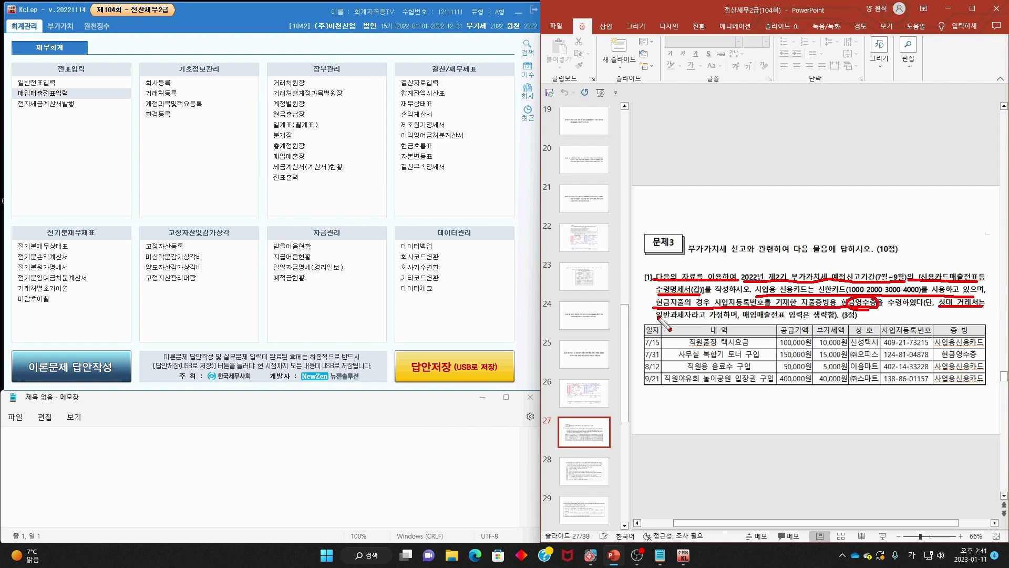
left_click_drag(646, 319, 834, 319)
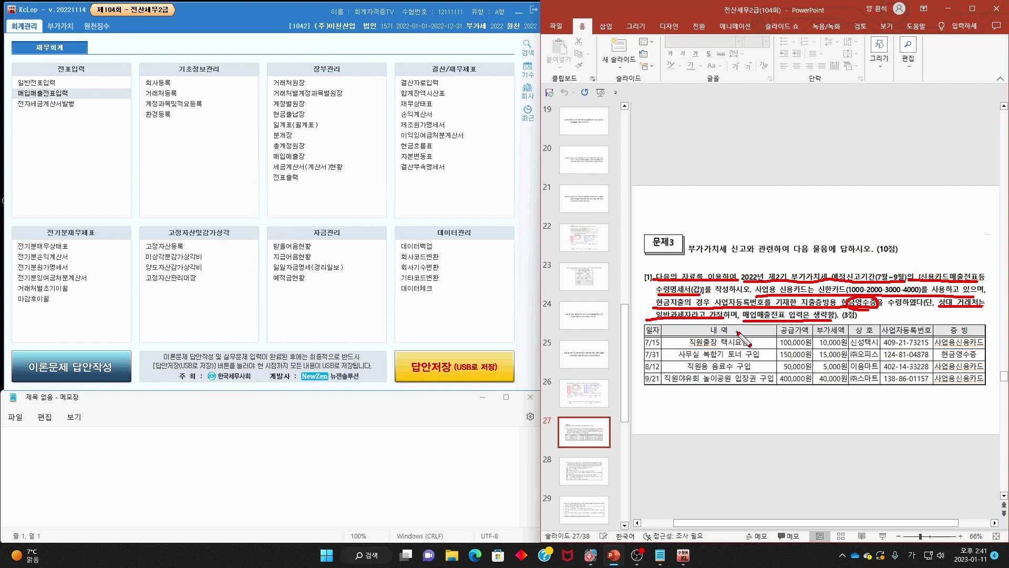
left_click_drag(637, 334, 654, 332)
left_click_drag(639, 375, 647, 380)
mouse_move(972, 287)
left_mouse_down()
mouse_move(925, 281)
mouse_move(982, 268)
left_mouse_up()
mouse_move(663, 286)
left_mouse_down()
mouse_move(657, 295)
mouse_move(708, 302)
mouse_move(665, 284)
mouse_move(660, 295)
left_mouse_up()
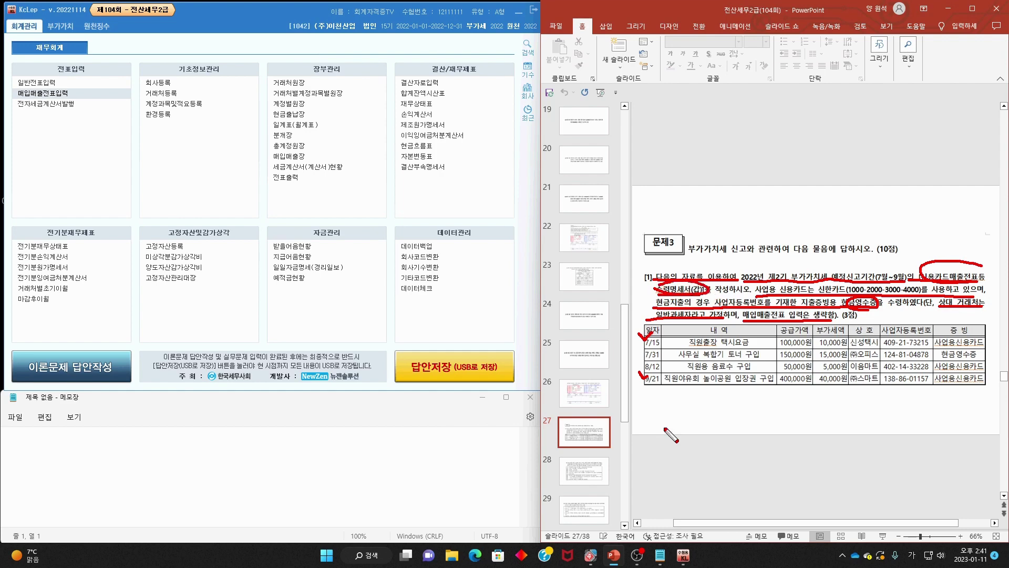
key("Escape")
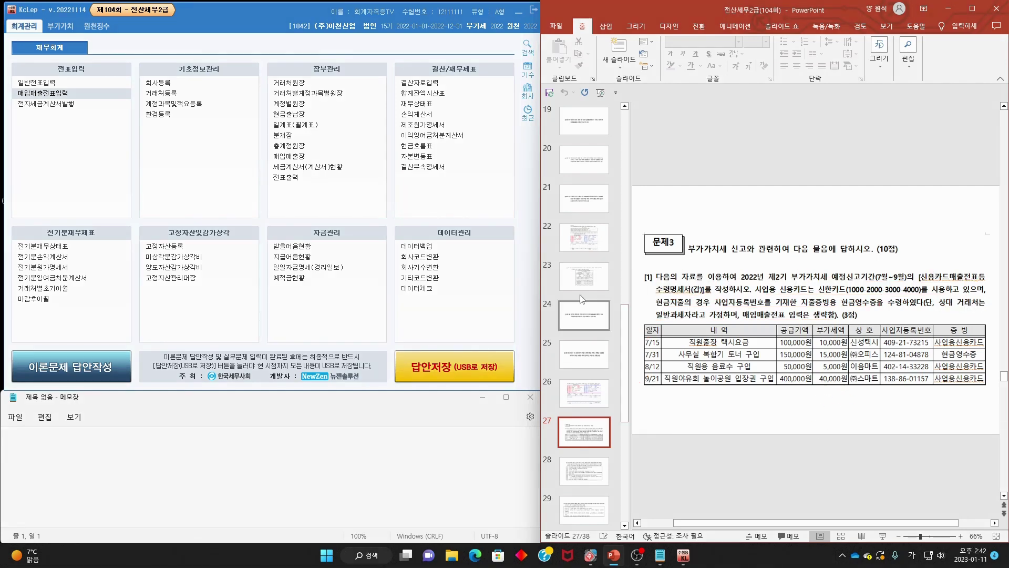
left_click(65, 27)
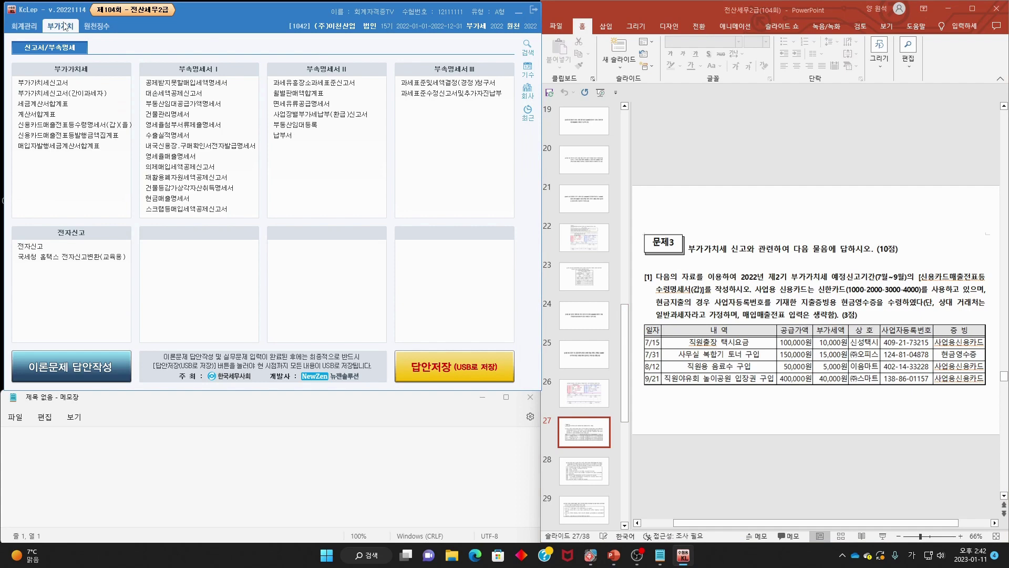
- Open 신용카드매출전표등수령명세서(갑)(을) for the July–September period
left_click(96, 125)
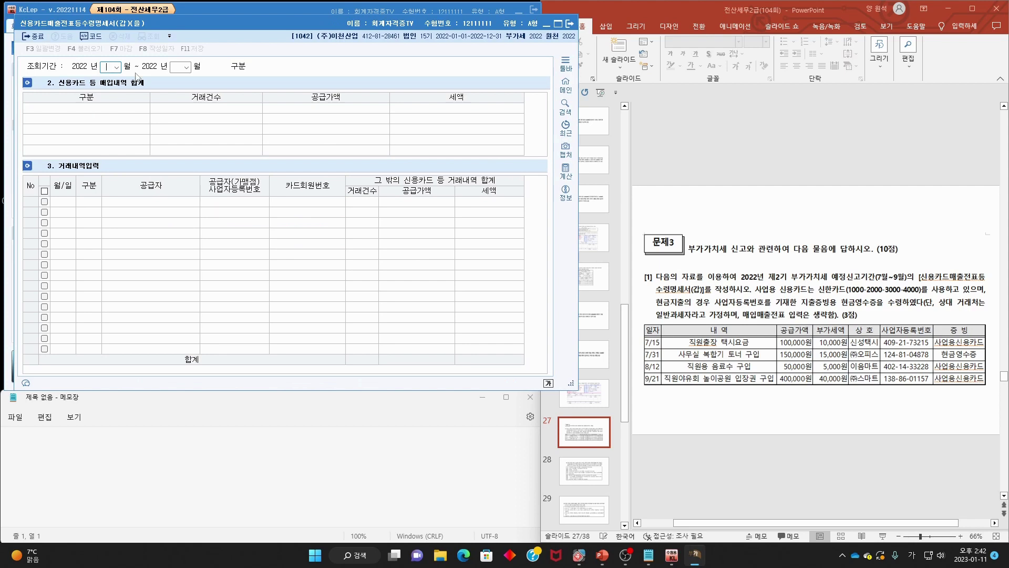
type("07")
type("9")
key("Return")
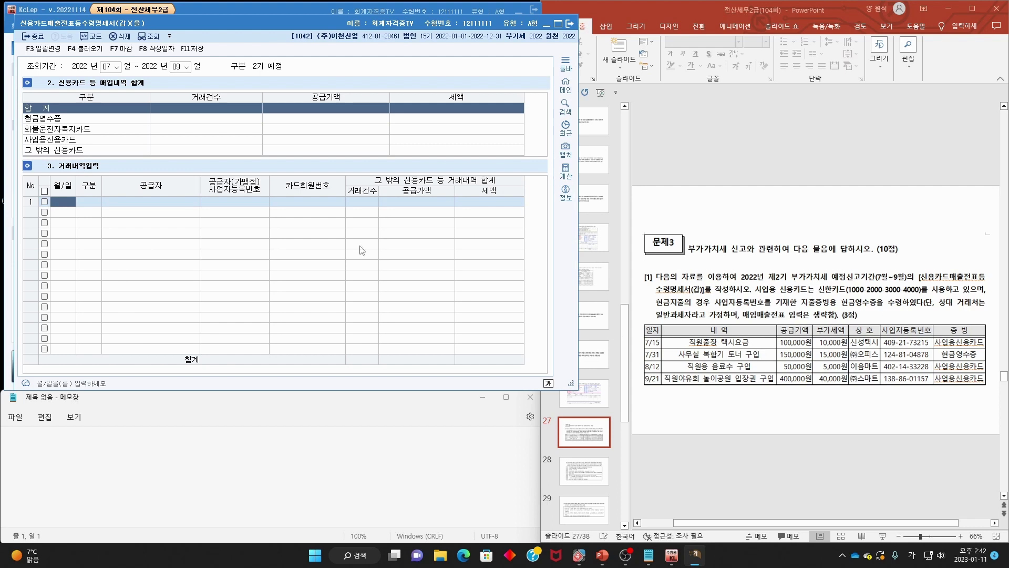
- Annotate the slide's transactions, marking 7/31, 8/12 and 9/21, then erase all ink
left_click_drag(920, 283, 991, 281)
left_click_drag(654, 294, 705, 292)
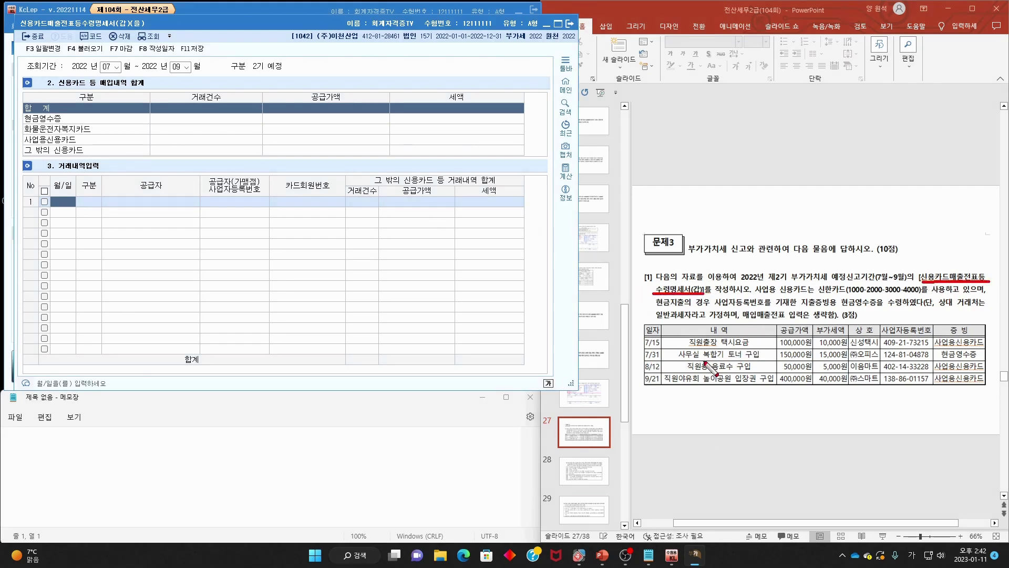
left_click_drag(691, 353, 752, 348)
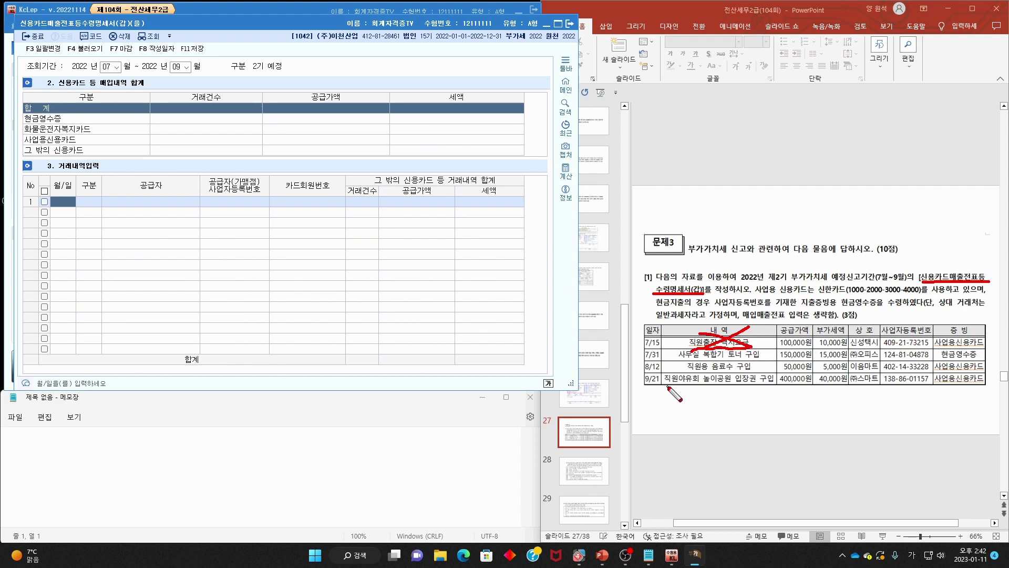
left_click_drag(666, 385, 774, 385)
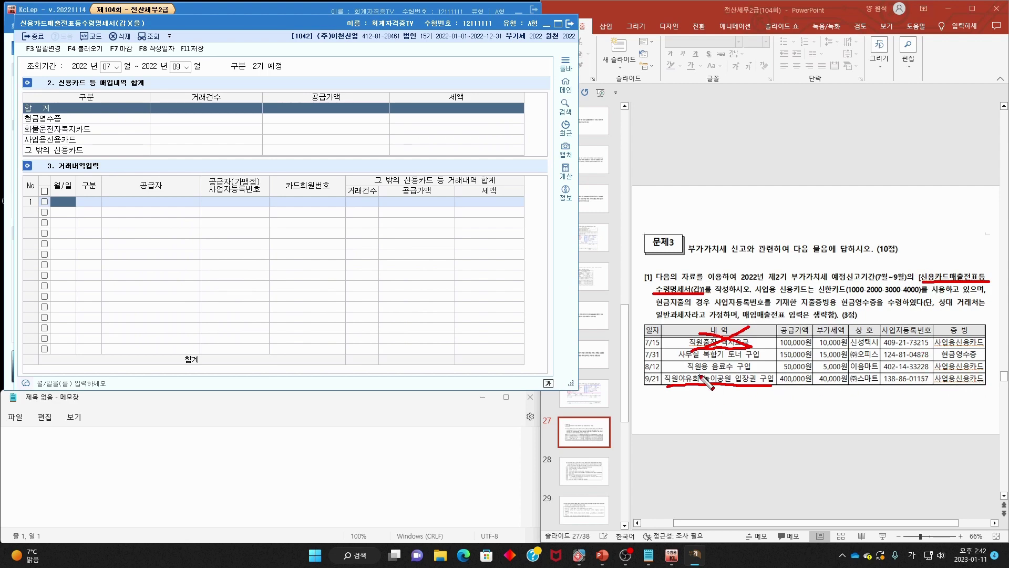
mouse_move(752, 370)
left_mouse_down()
mouse_move(683, 397)
mouse_move(763, 407)
left_mouse_up()
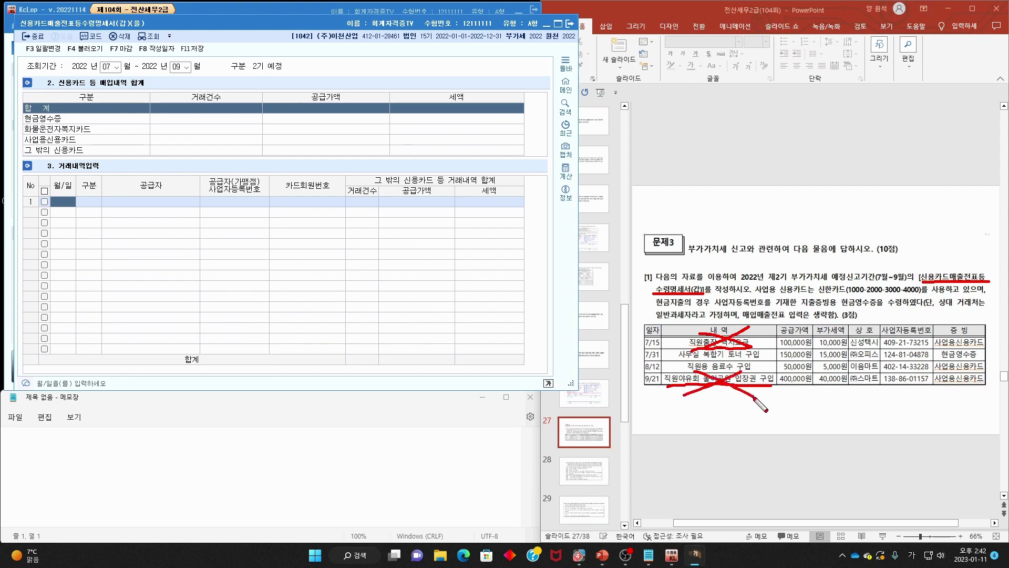
mouse_move(770, 369)
left_mouse_down()
mouse_move(742, 379)
mouse_move(683, 369)
mouse_move(765, 361)
mouse_move(743, 385)
mouse_move(678, 377)
left_mouse_up()
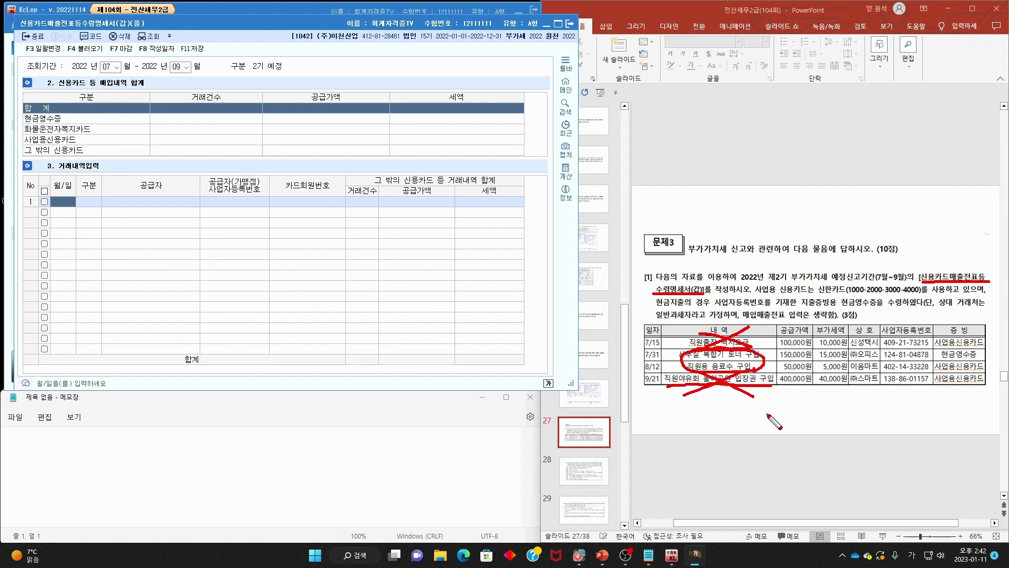
mouse_move(728, 328)
left_mouse_down()
mouse_move(746, 334)
mouse_move(771, 300)
left_mouse_up()
mouse_move(762, 372)
left_mouse_down()
mouse_move(769, 381)
mouse_move(786, 364)
left_mouse_up()
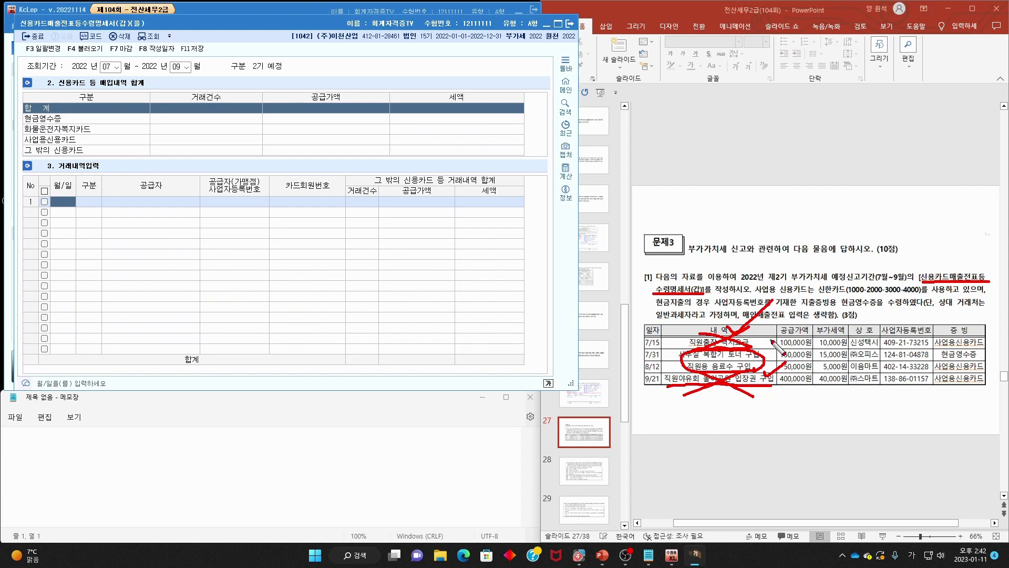
key("e")
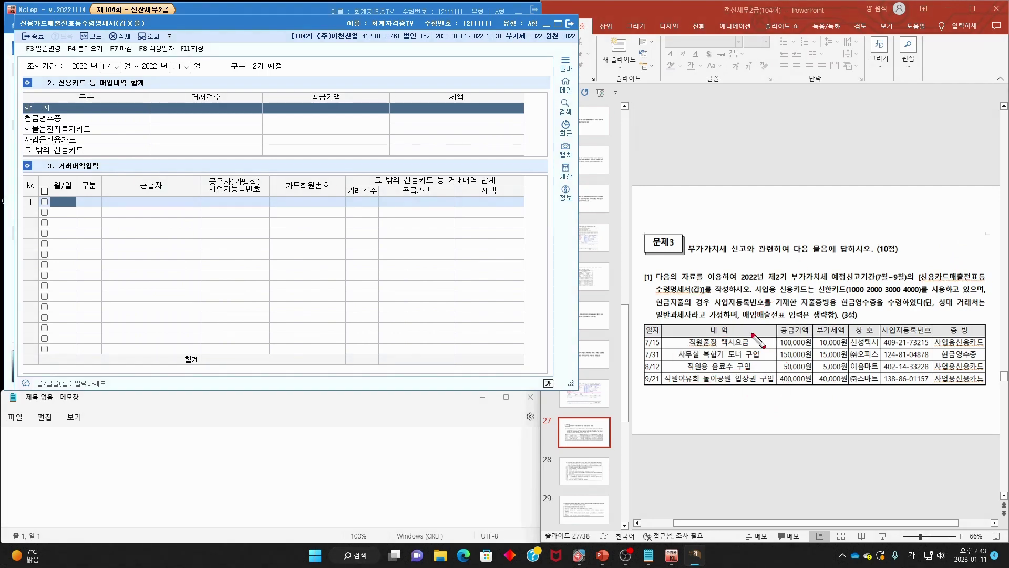
- Strike out ineligible rows, then enter row 1 as a 07-31 현금 purchase from (주)오피스
left_click_drag(749, 331, 684, 348)
mouse_move(766, 371)
left_mouse_down()
mouse_move(698, 396)
mouse_move(776, 362)
left_mouse_up()
key("Escape")
type("07-")
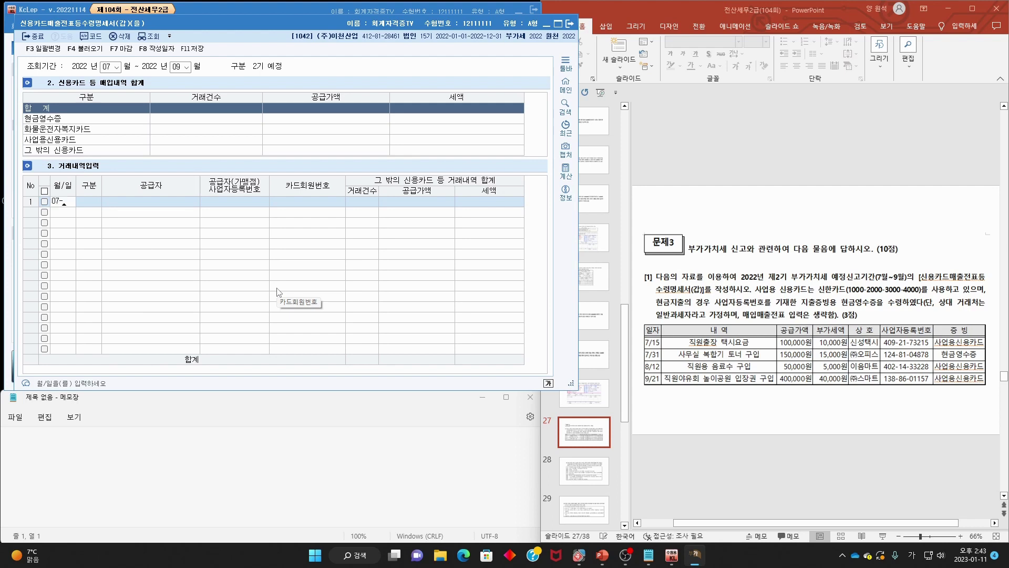
type("31")
key("Return")
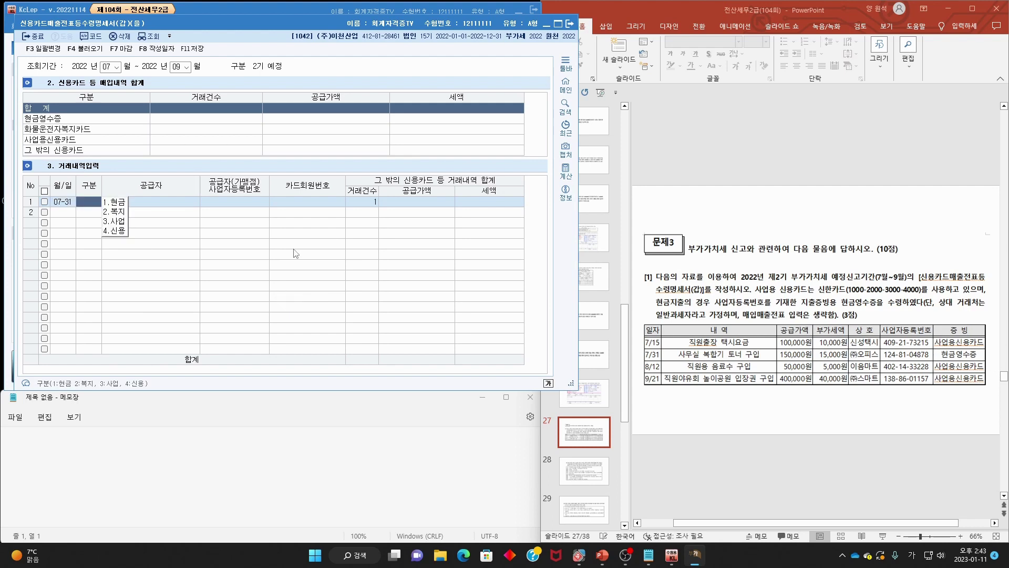
left_click(113, 204)
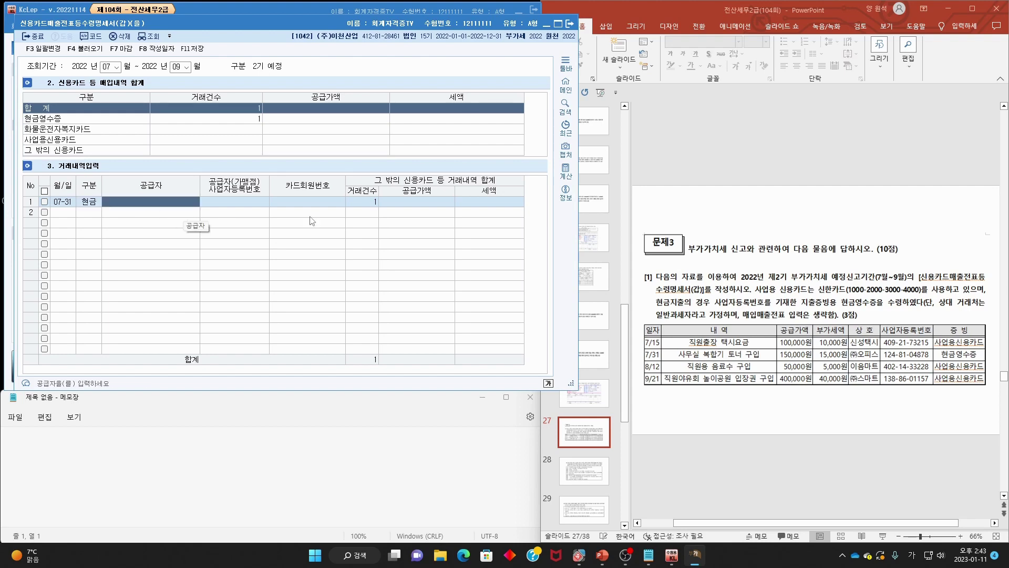
key("F2")
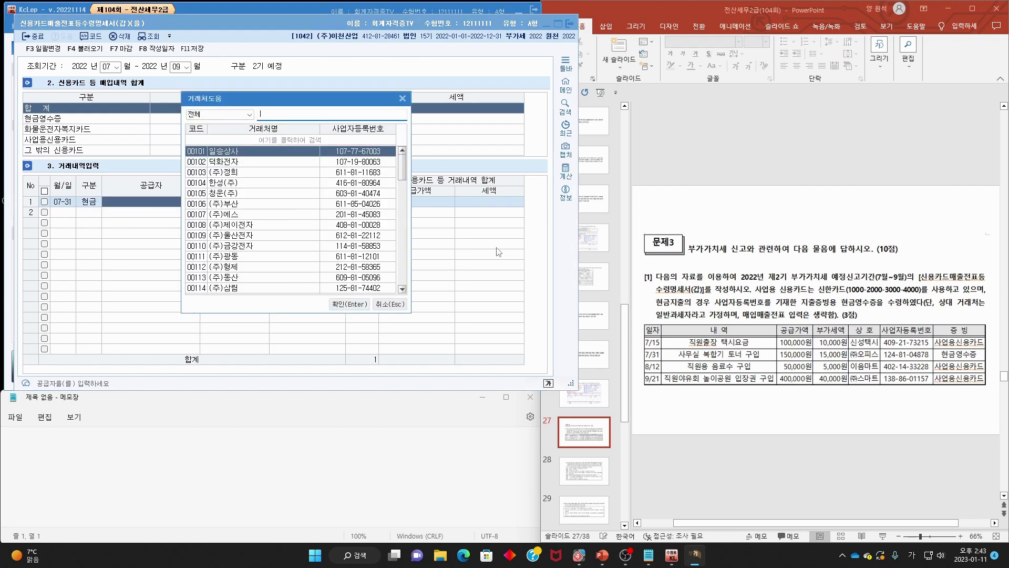
type("오피스")
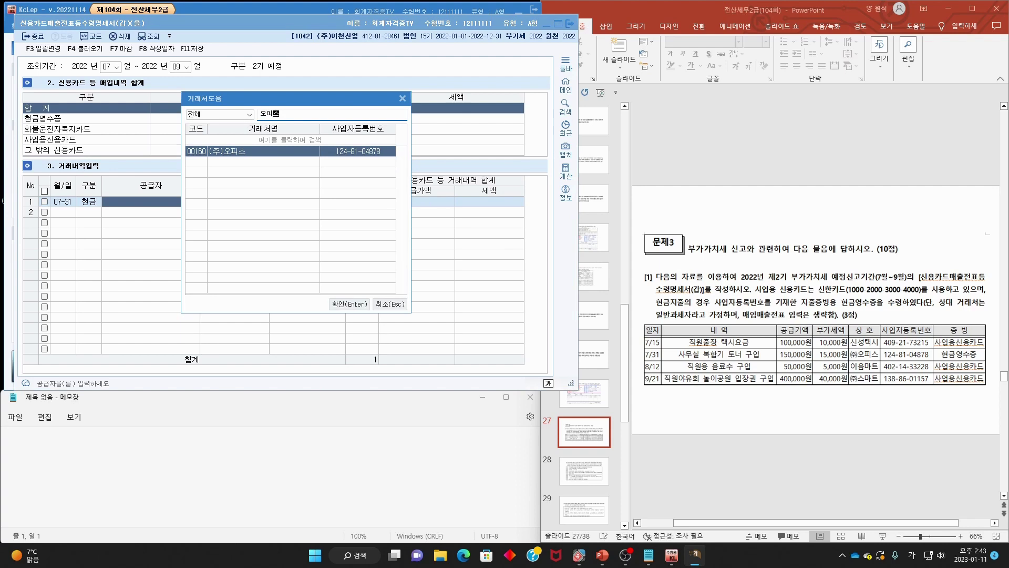
key("Return")
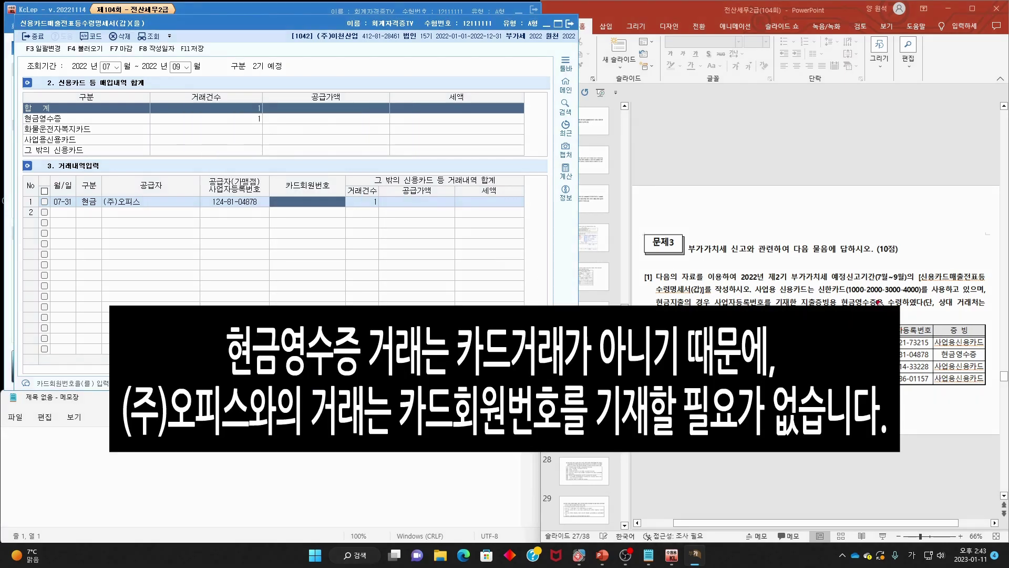
- Enter the company card number from the slide, formatted with dashes
left_click_drag(850, 296, 921, 296)
key("Escape")
type("10002000")
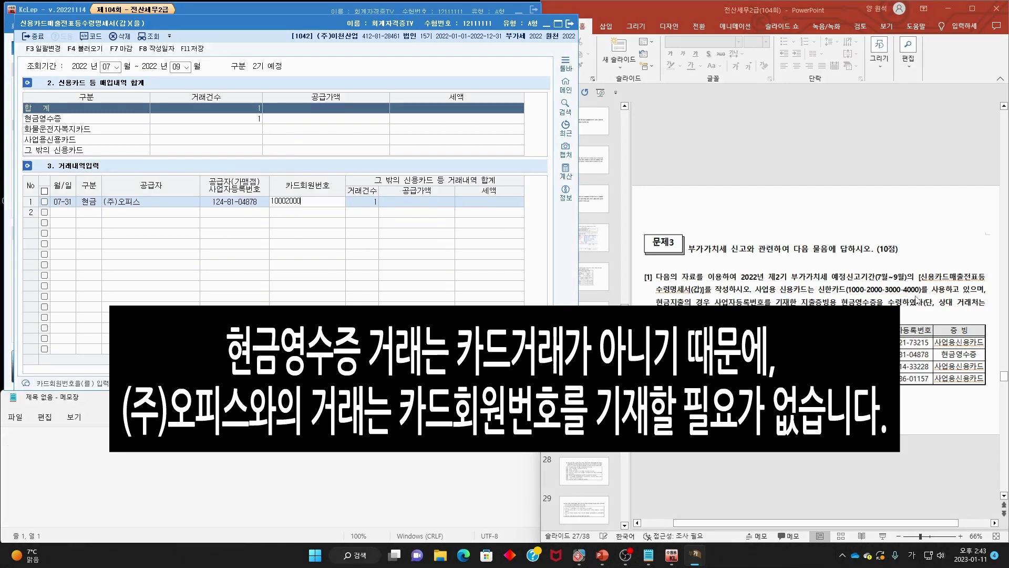
type("30004000")
key("Return")
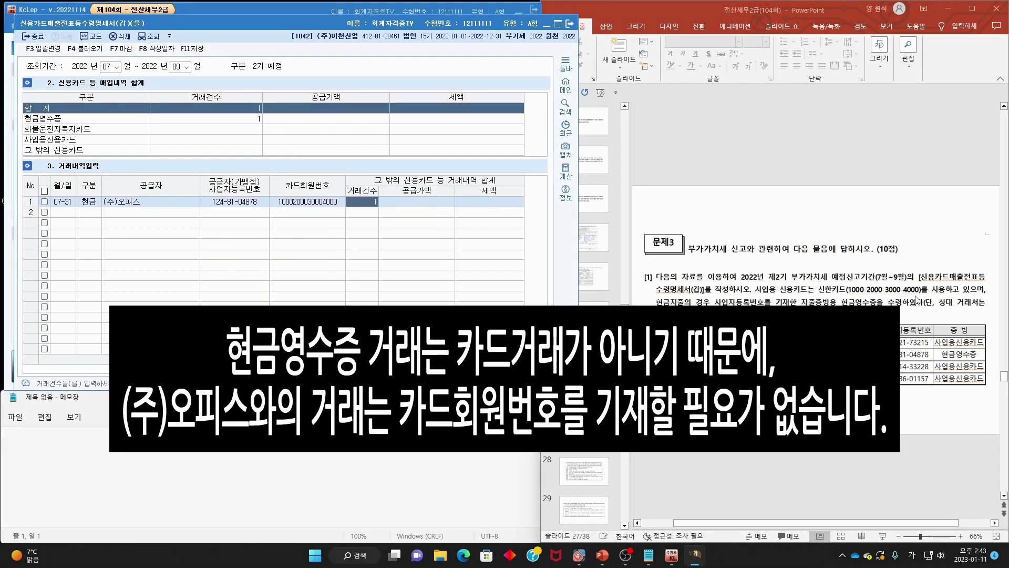
key("Left")
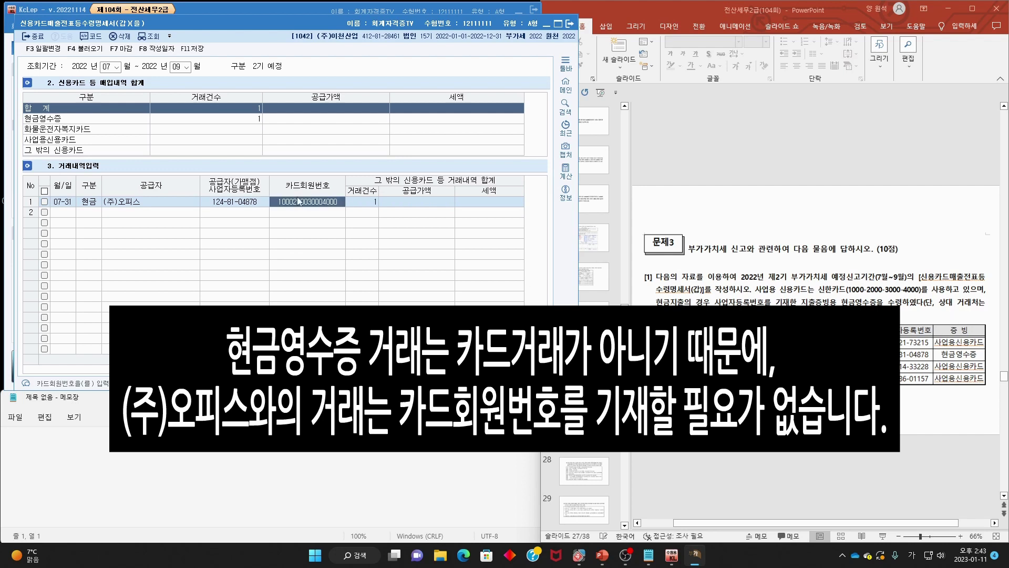
left_click(294, 200)
left_click(285, 200)
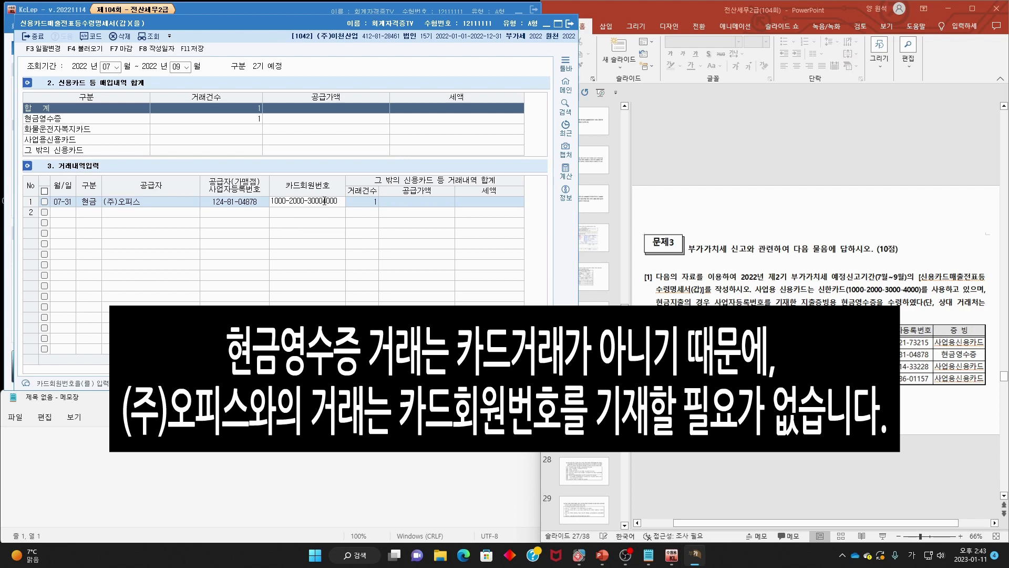
key("Return")
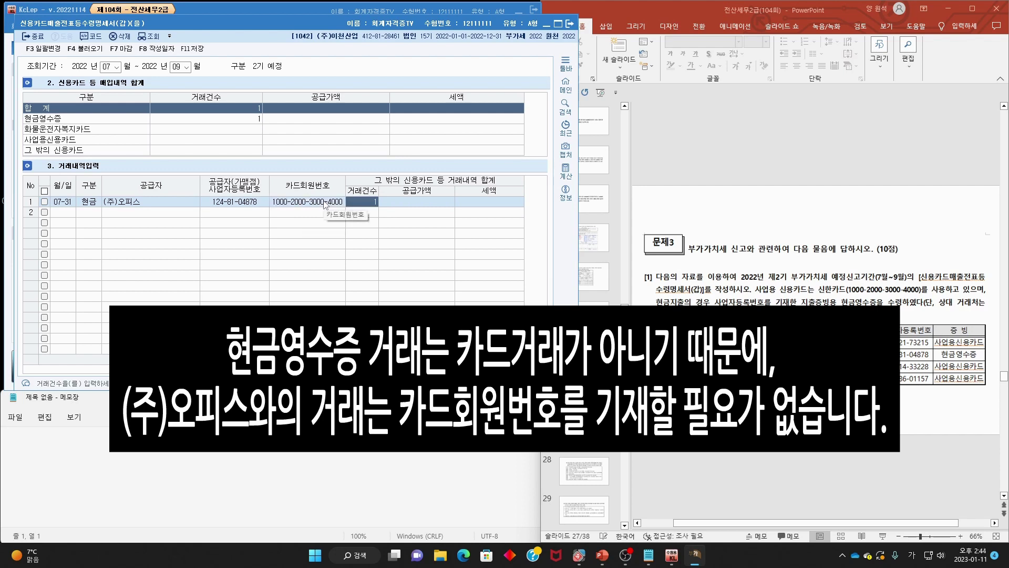
- Enter a 150,000 supply value with 15,000 tax and finish row 1
key("Return")
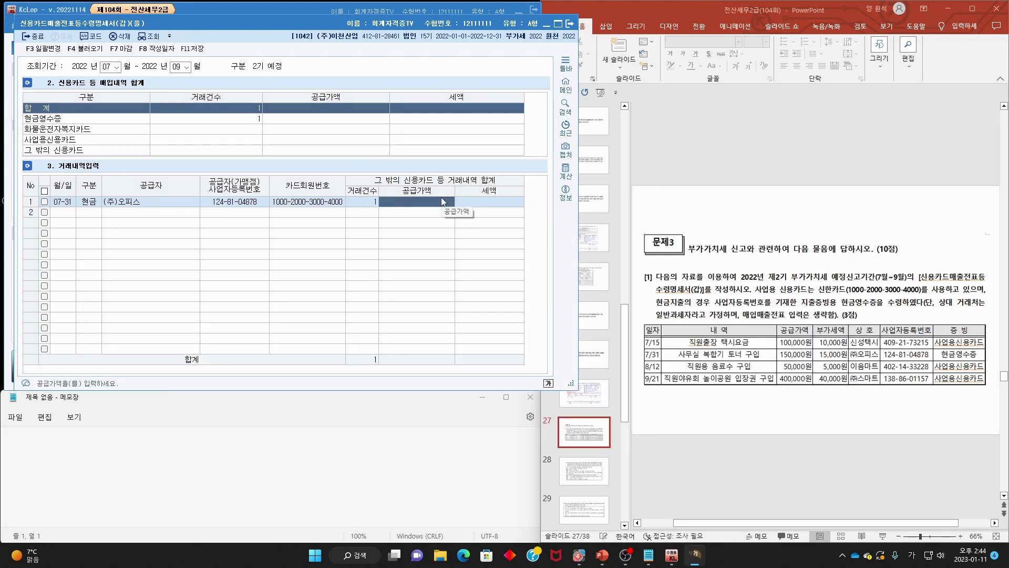
type("150,000")
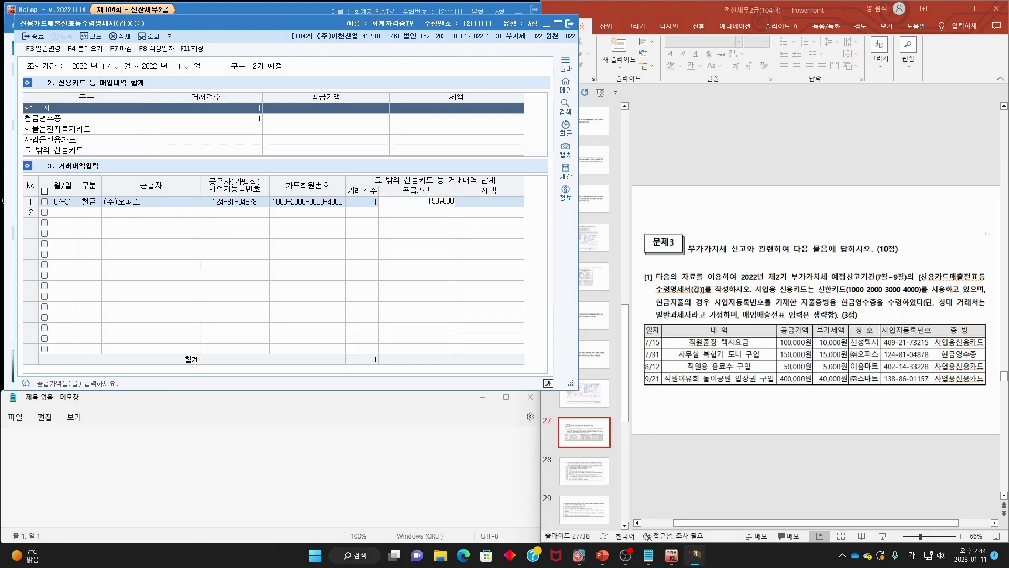
key("Return")
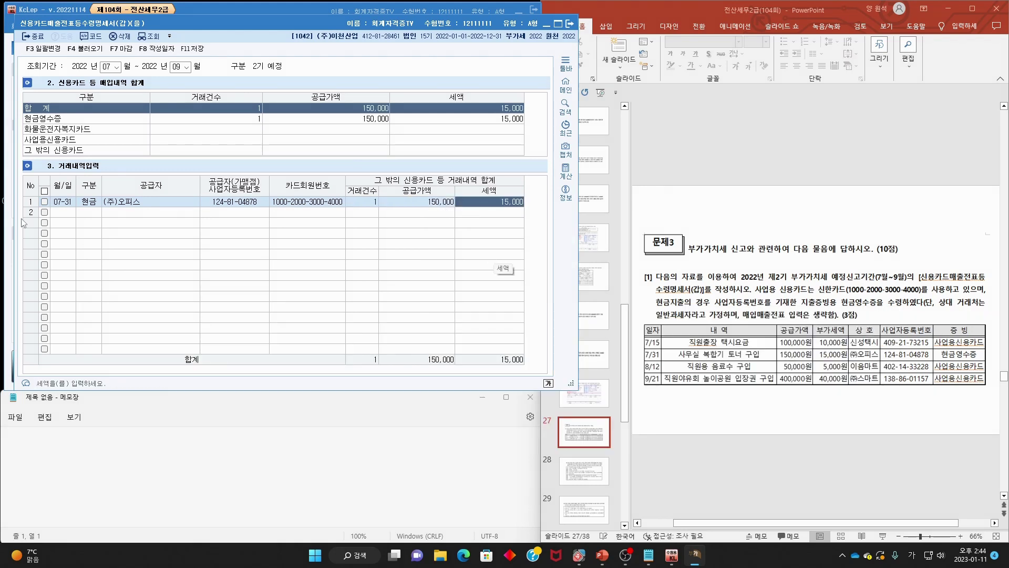
key("Return")
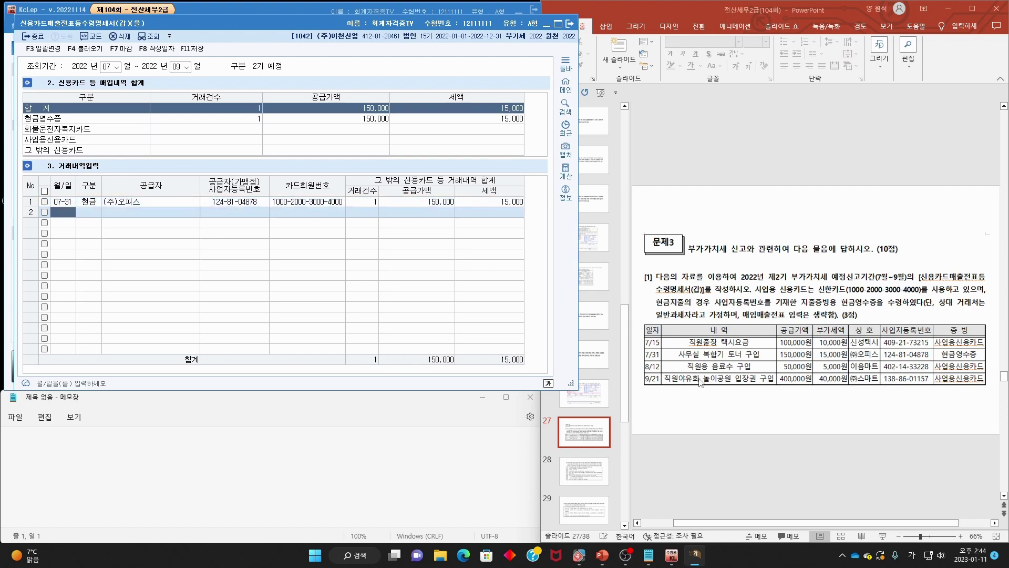
- Set row 2 to an 08-12 4.사업 card purchase from supplier 이음마트
type("0812")
key("Return")
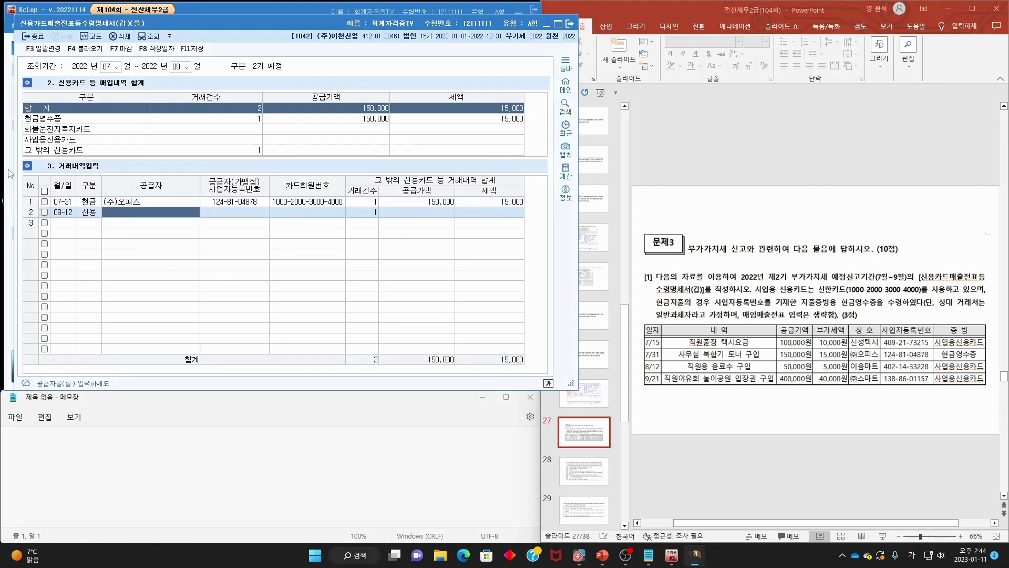
type("4")
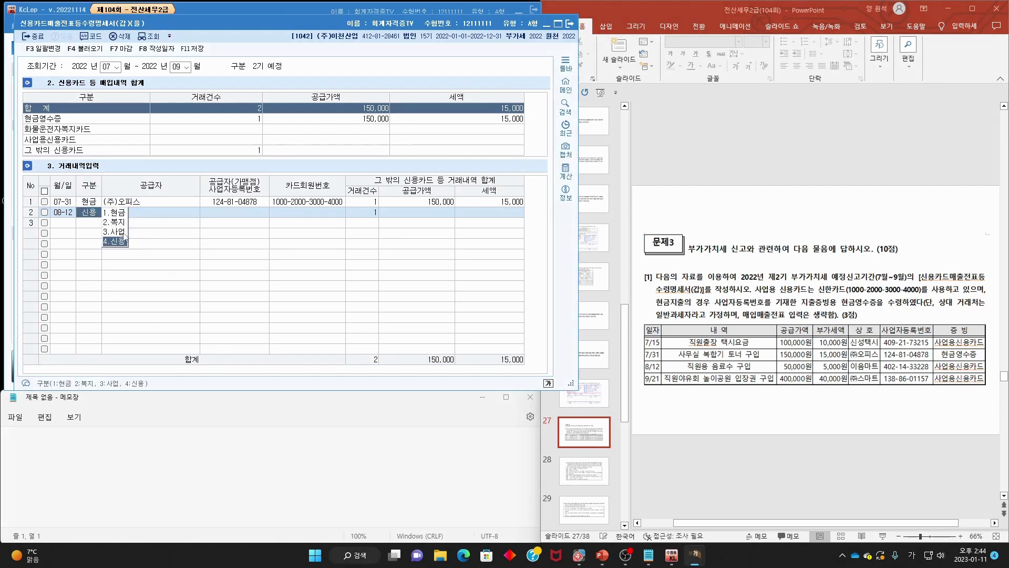
left_click(124, 233)
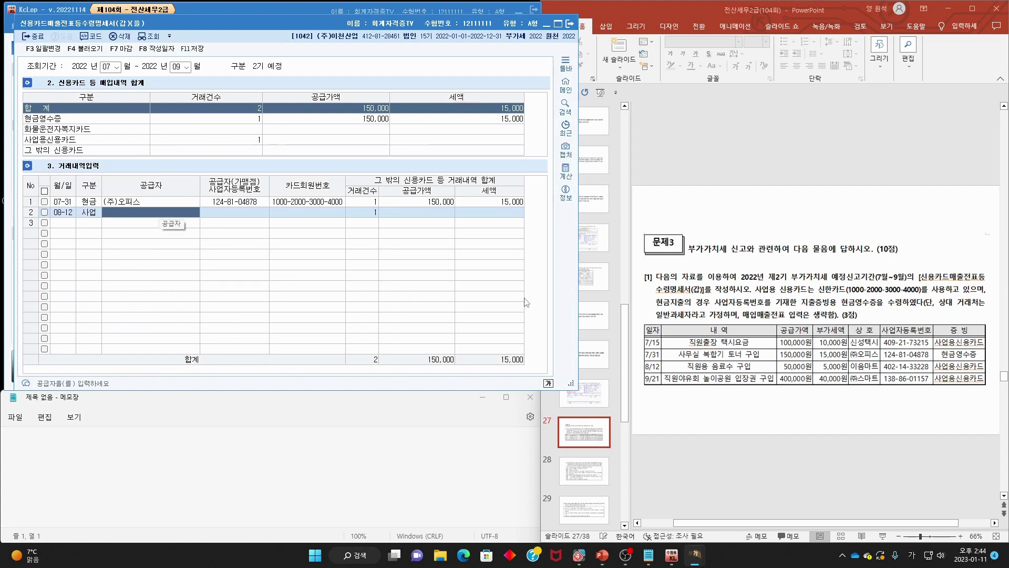
key("F2")
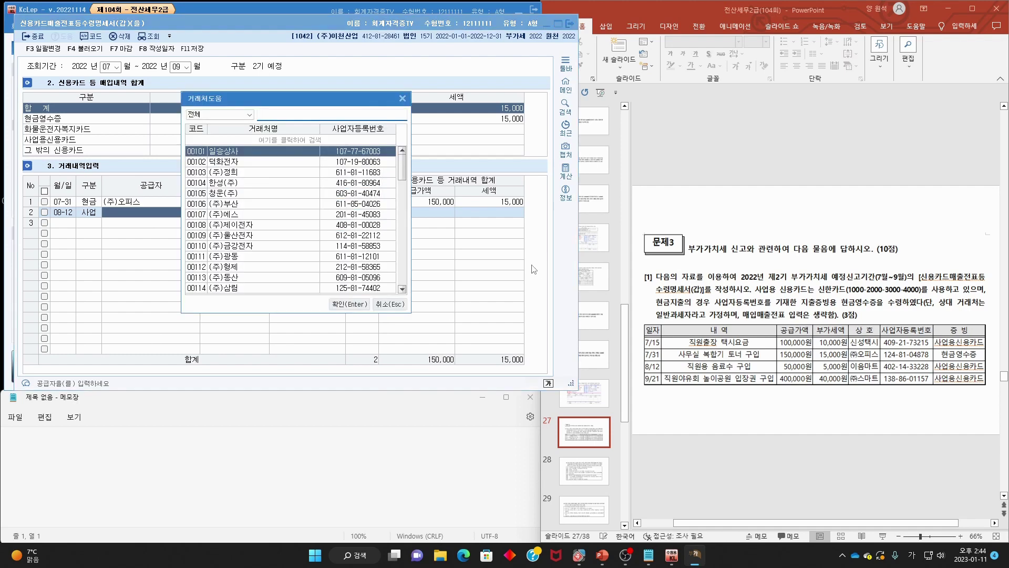
type("이음")
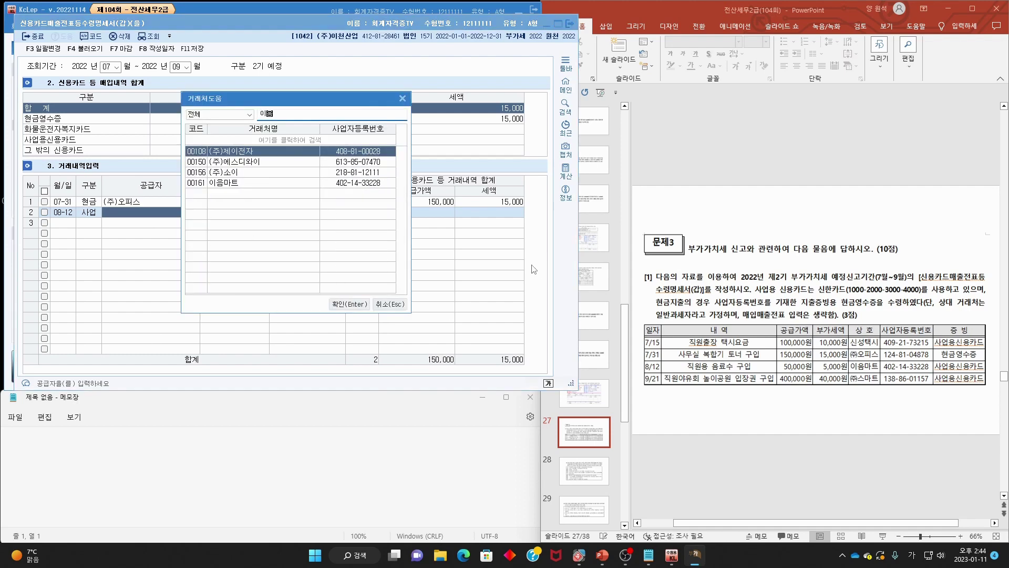
key("Down")
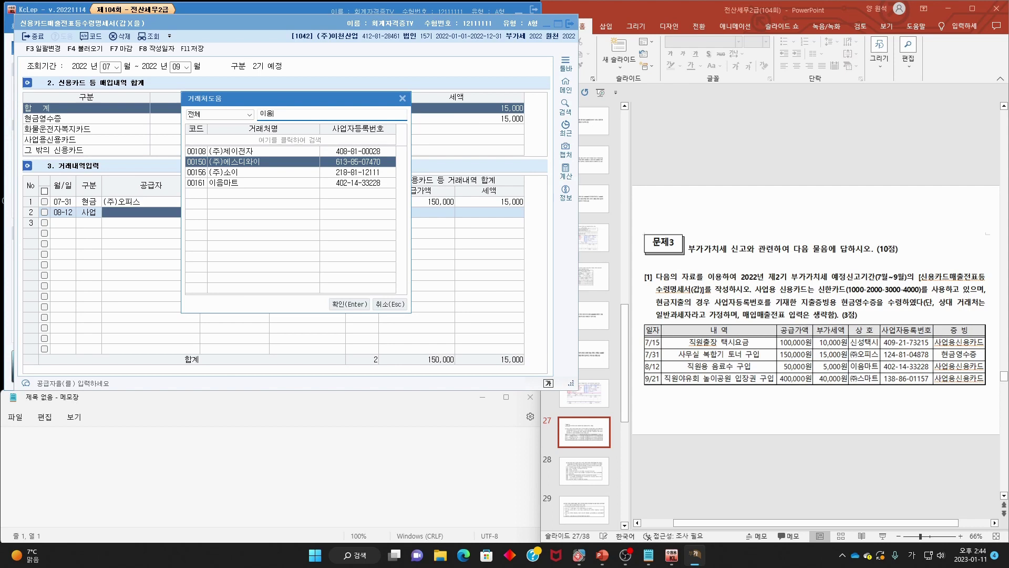
key("Down")
key("Down")
key("Return")
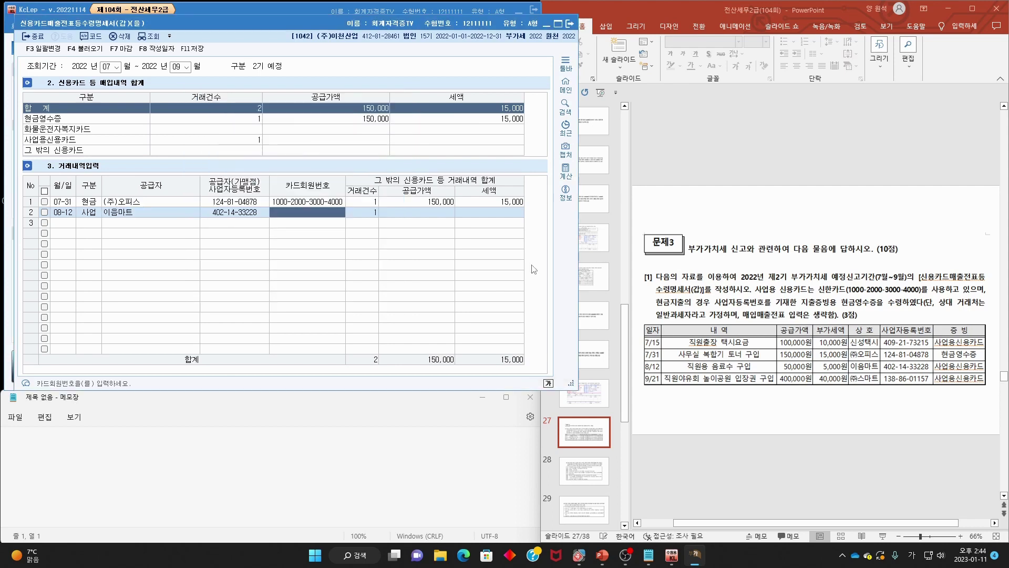
- Enter the company card number, count 1 and 50,000 supply, then close the statement
type("1000-2000-3000-4")
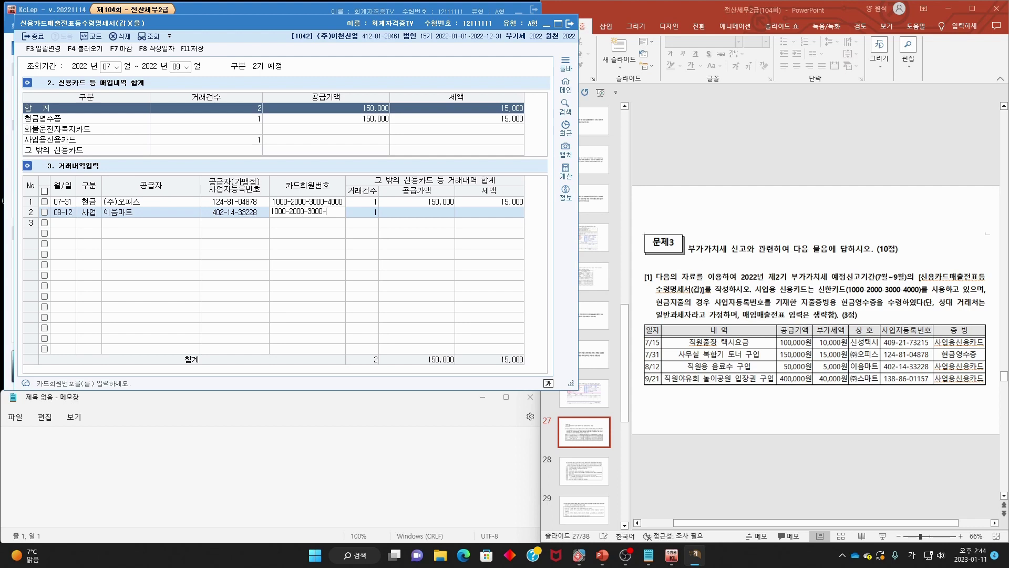
type("000")
key("Return")
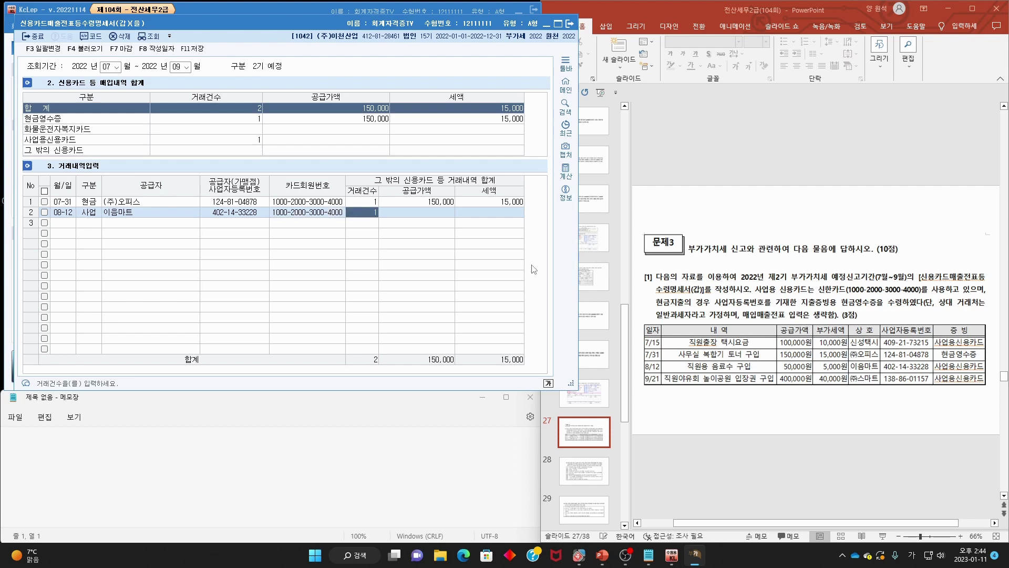
key("Return")
type("50,000")
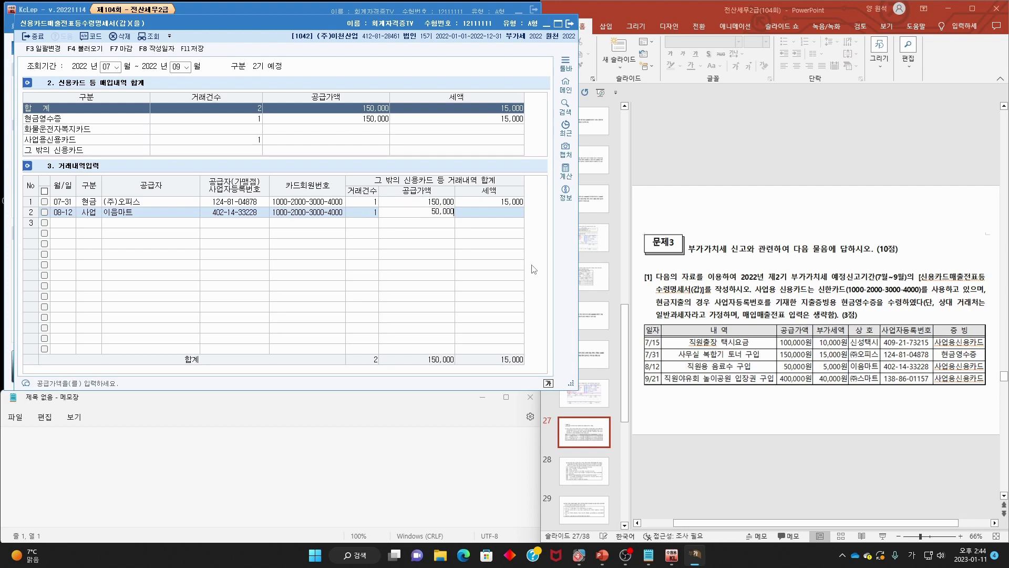
key("Return")
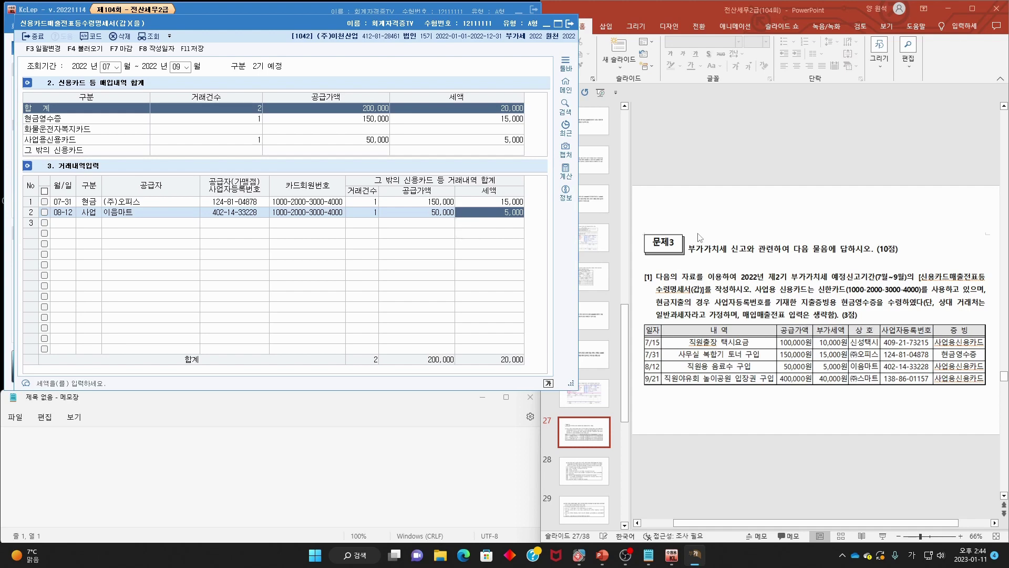
key("Escape")
scroll(725, 239, "down", 1)
left_click_drag(820, 241, 986, 240)
left_click_drag(645, 251, 840, 252)
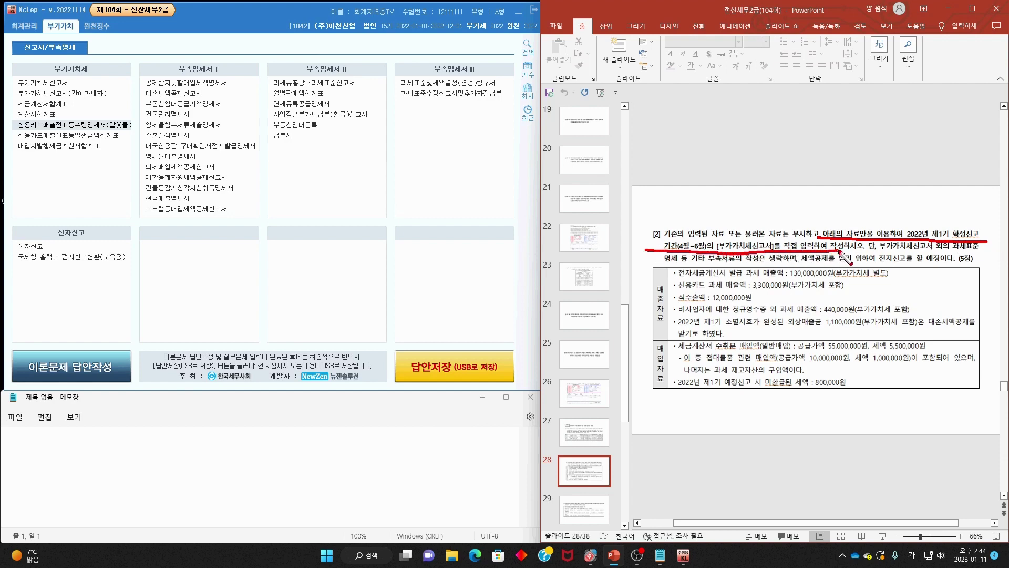
left_click_drag(953, 251, 978, 250)
left_click_drag(665, 266, 791, 267)
left_click_drag(812, 262, 951, 264)
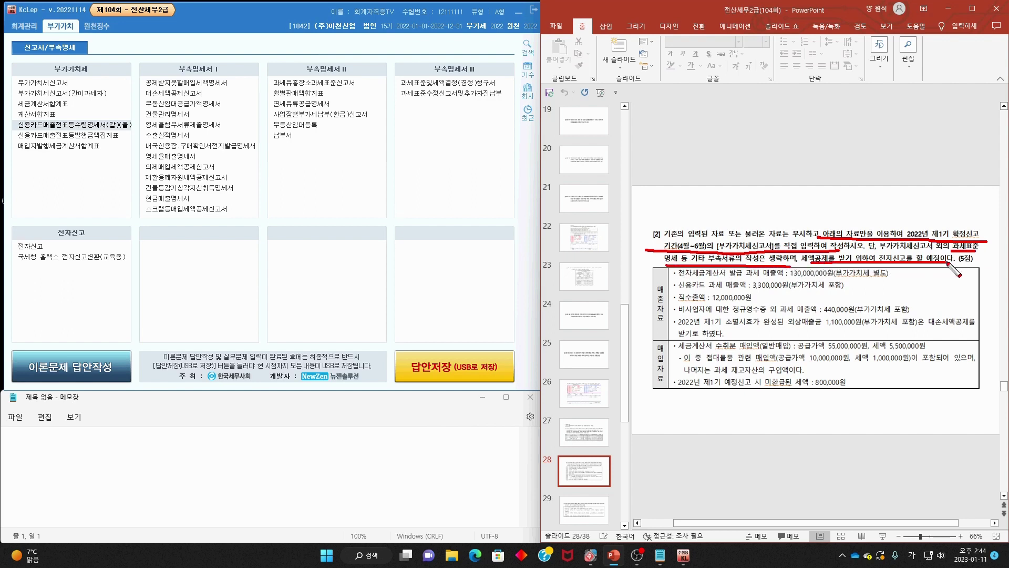
key("Escape")
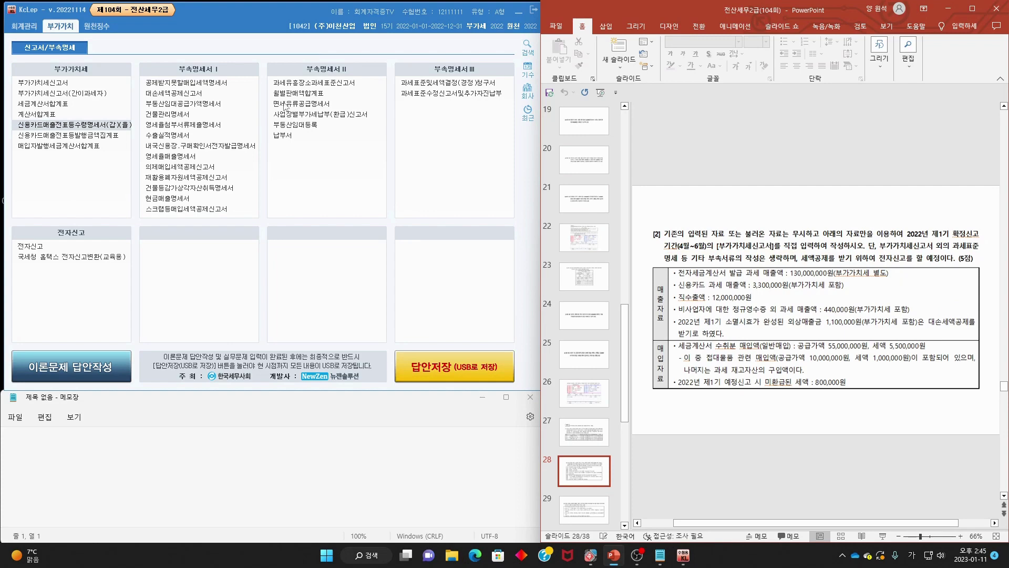
left_click(64, 81)
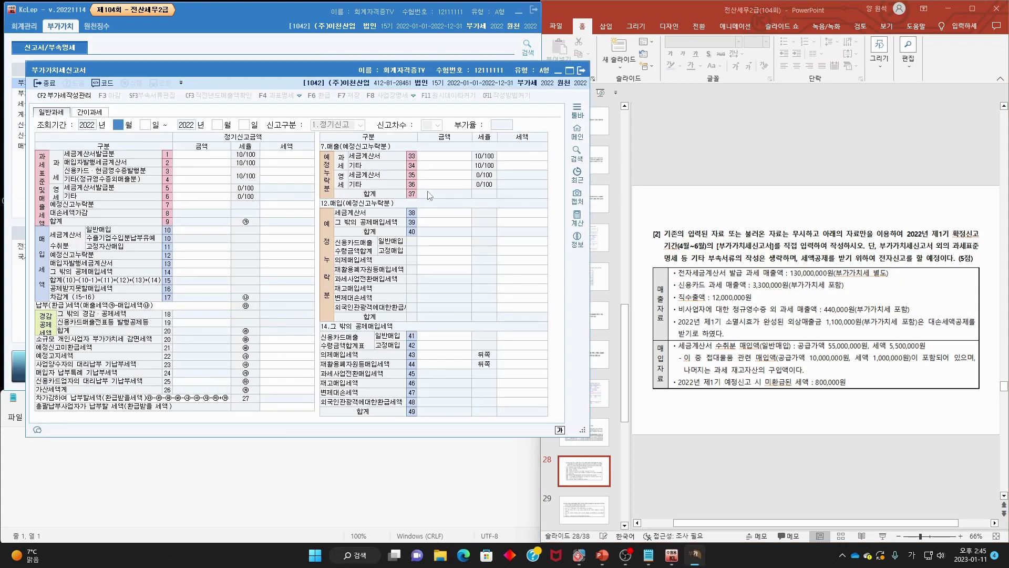
- Set the VAT return inquiry period to 2022-04-01 through 06-30
type("4")
key("Return")
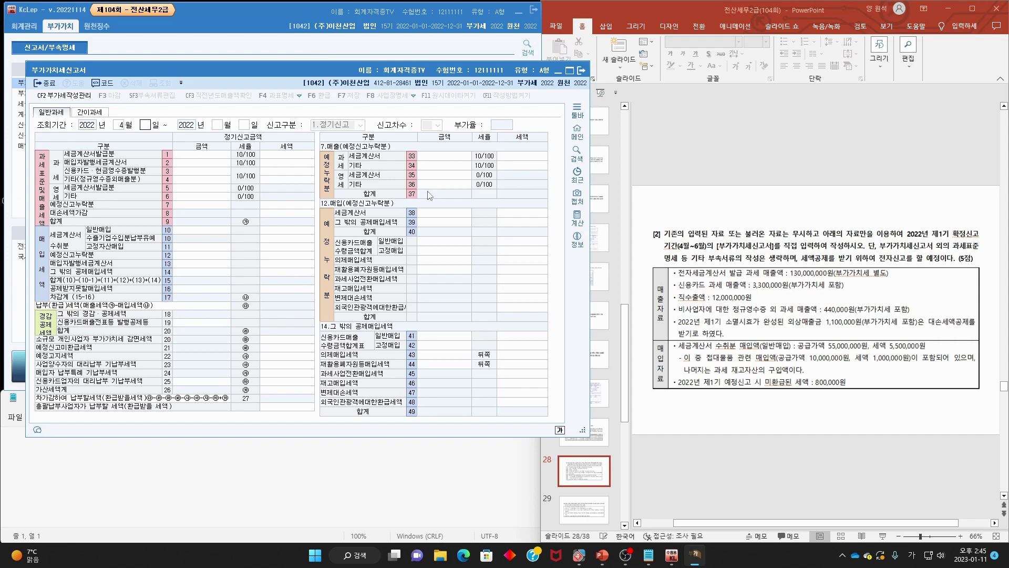
type("1")
key("Return")
type("6")
key("Return")
type("30")
key("Return")
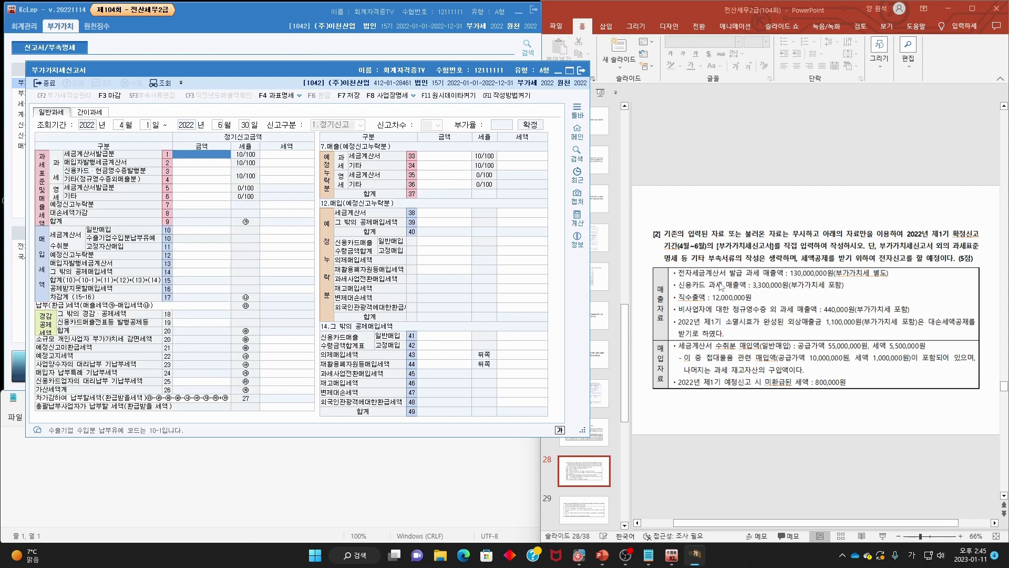
- Enter 130,000,000 as tax-invoice sales in row 1's amount
left_click_drag(679, 277, 834, 279)
key("Escape")
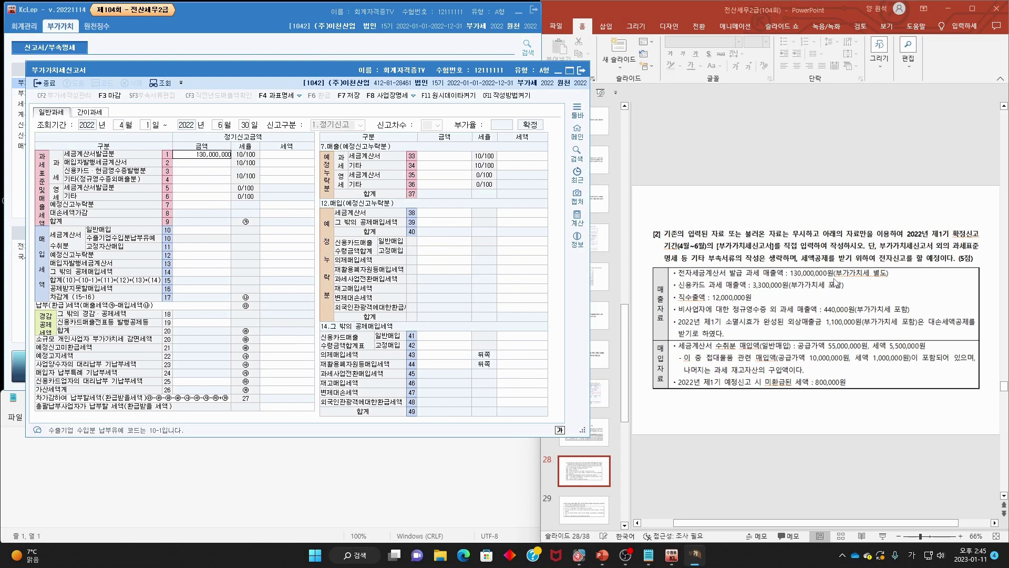
key("Return")
- Enter 3,000,000 card and cash-receipt sales in row 3, then start row 6's amount
key("ctrl+p")
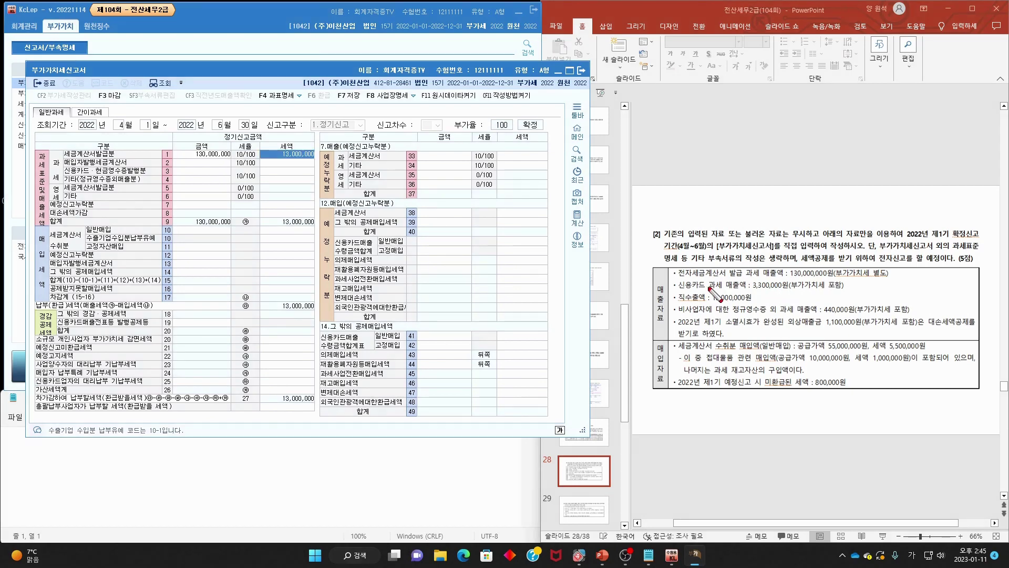
mouse_move(679, 290)
left_mouse_down()
mouse_move(795, 290)
mouse_move(795, 280)
mouse_move(753, 281)
mouse_move(752, 290)
left_mouse_up()
key("Escape")
left_click(212, 172)
type("3,00")
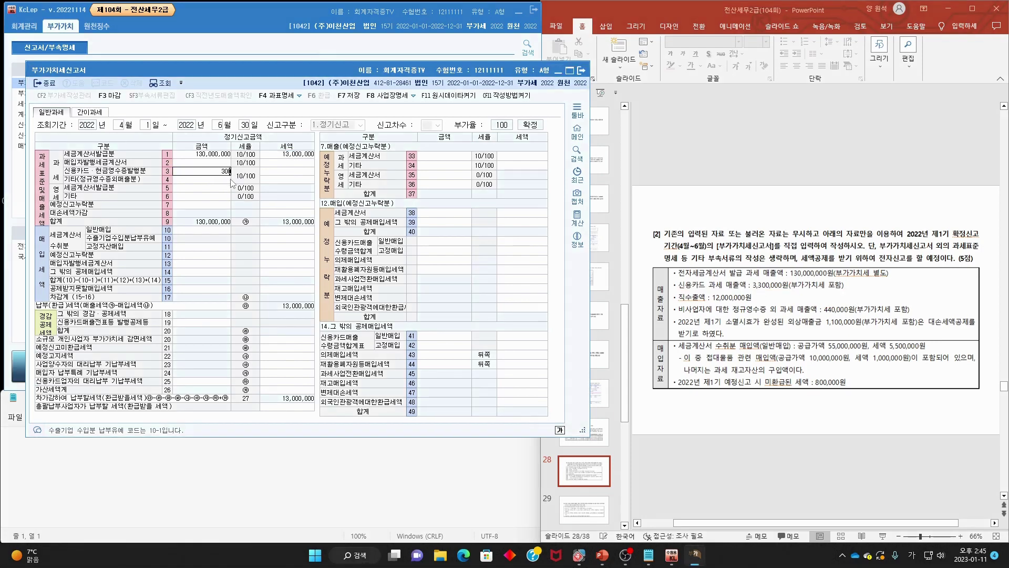
type("0,000")
key("Return")
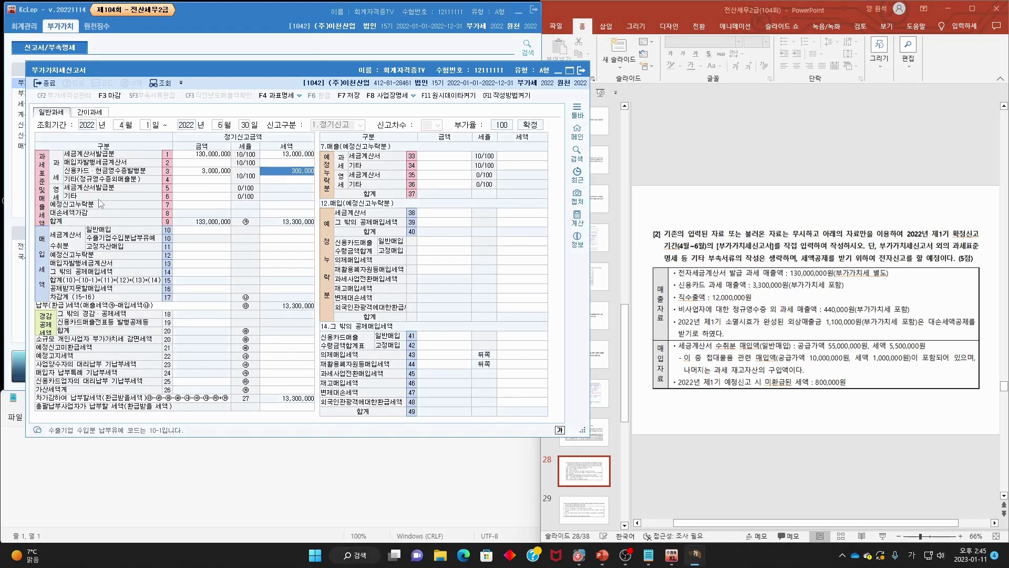
left_click(200, 198)
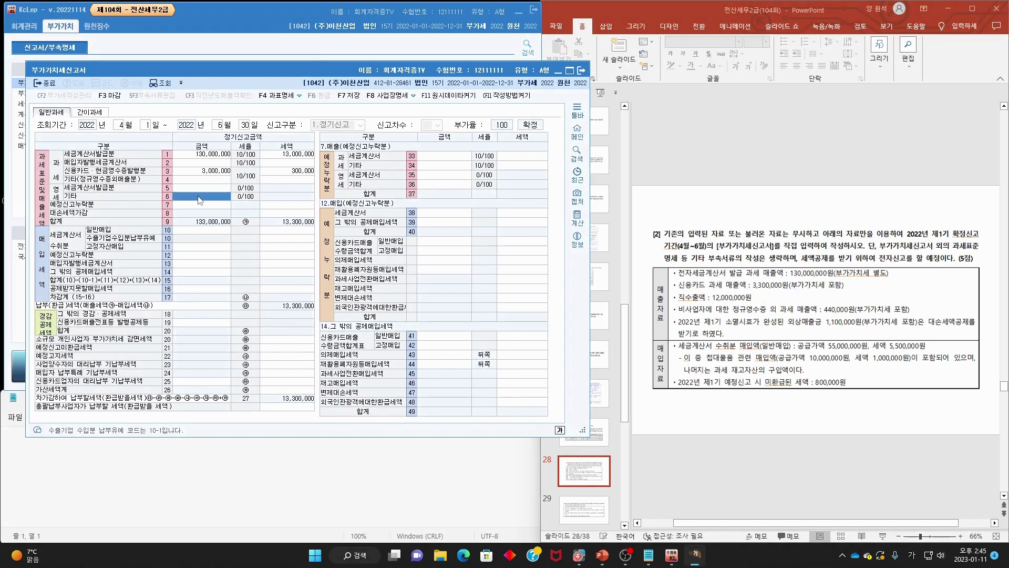
type("12,000,000")
- Commit 12,000,000 as zero-rated other sales in row 6
key("Return")
mouse_move(679, 315)
left_mouse_down()
mouse_move(816, 317)
mouse_move(834, 295)
mouse_move(910, 314)
left_mouse_up()
mouse_move(73, 184)
left_mouse_down()
mouse_move(139, 181)
mouse_move(76, 176)
left_mouse_up()
key("Escape")
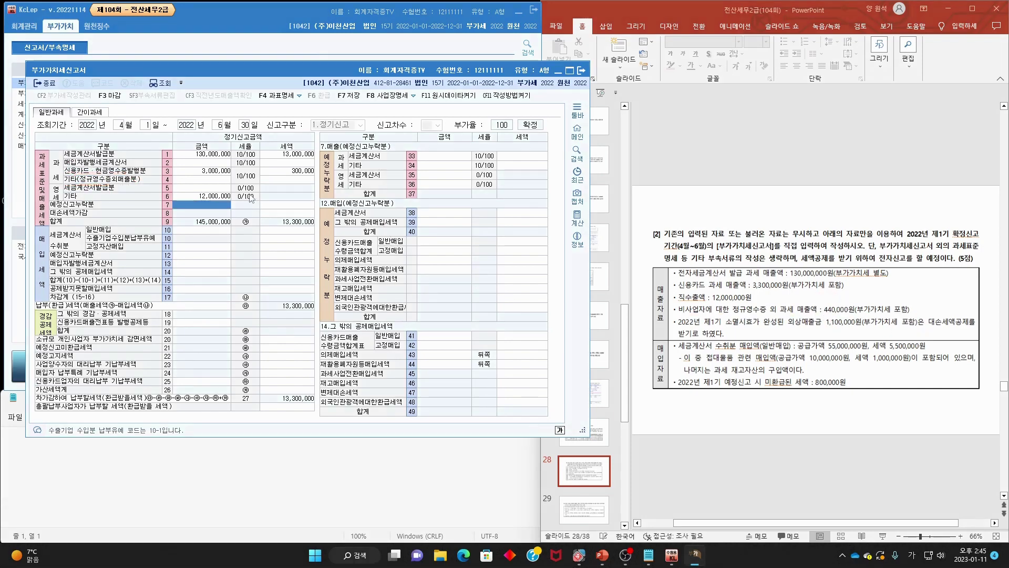
- Enter 400,000 as other taxable sales in row 4, giving 40,000 tax
left_click(225, 182)
type("400,000")
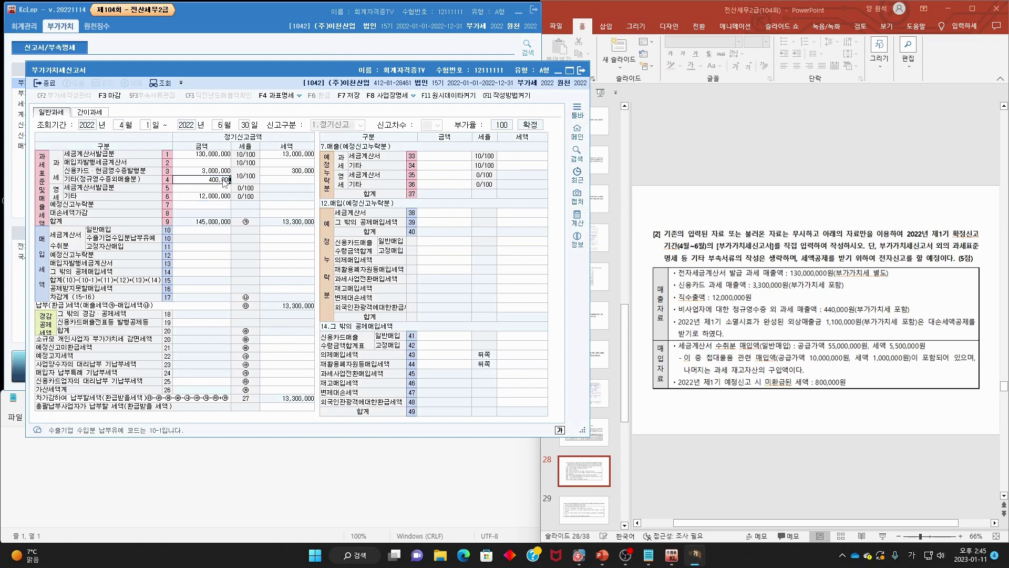
key("Return")
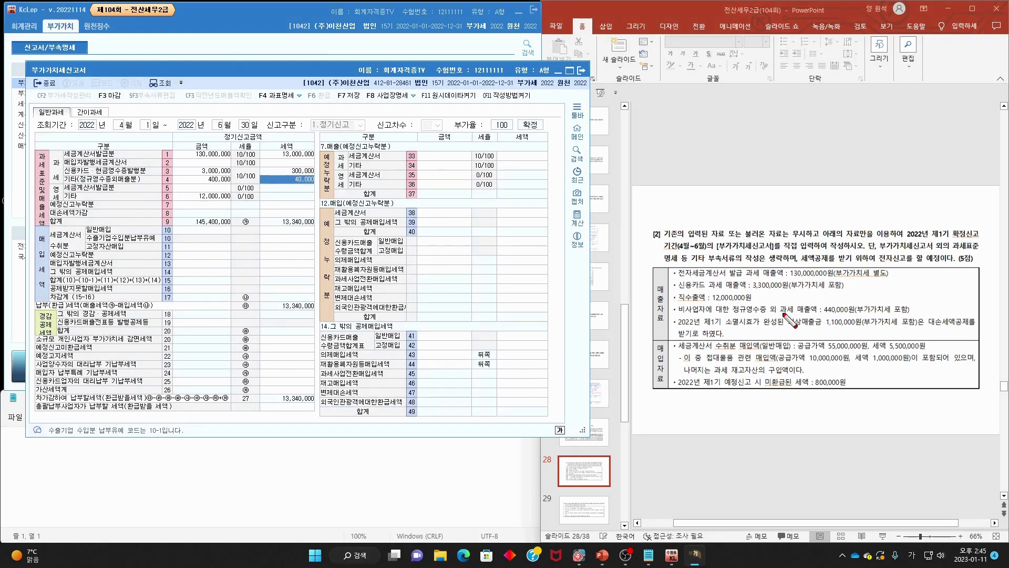
mouse_move(683, 315)
left_mouse_down()
mouse_move(799, 325)
mouse_move(814, 313)
mouse_move(923, 314)
mouse_move(897, 308)
mouse_move(920, 280)
left_mouse_up()
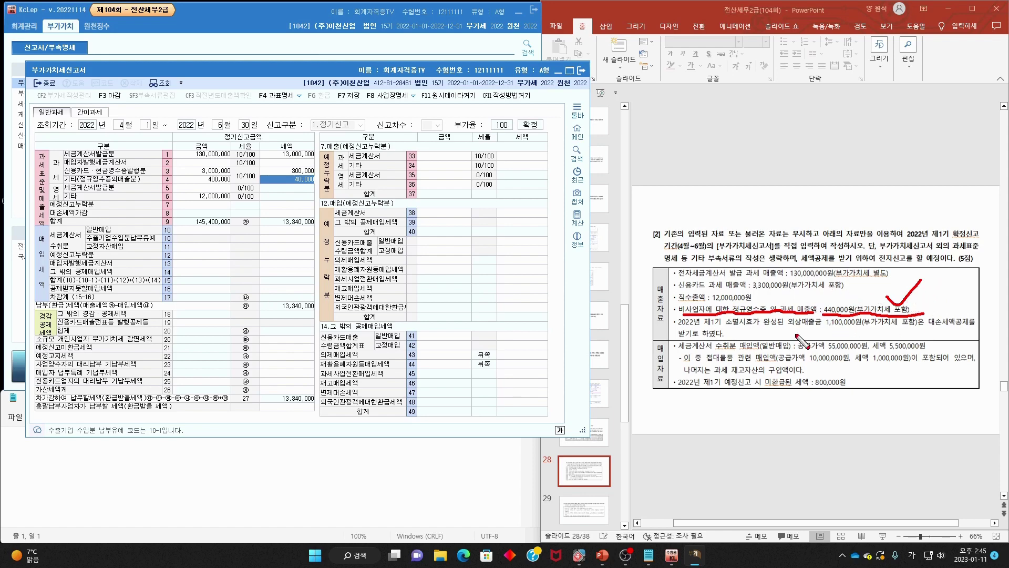
mouse_move(686, 317)
left_mouse_down()
mouse_move(678, 307)
mouse_move(698, 312)
left_mouse_up()
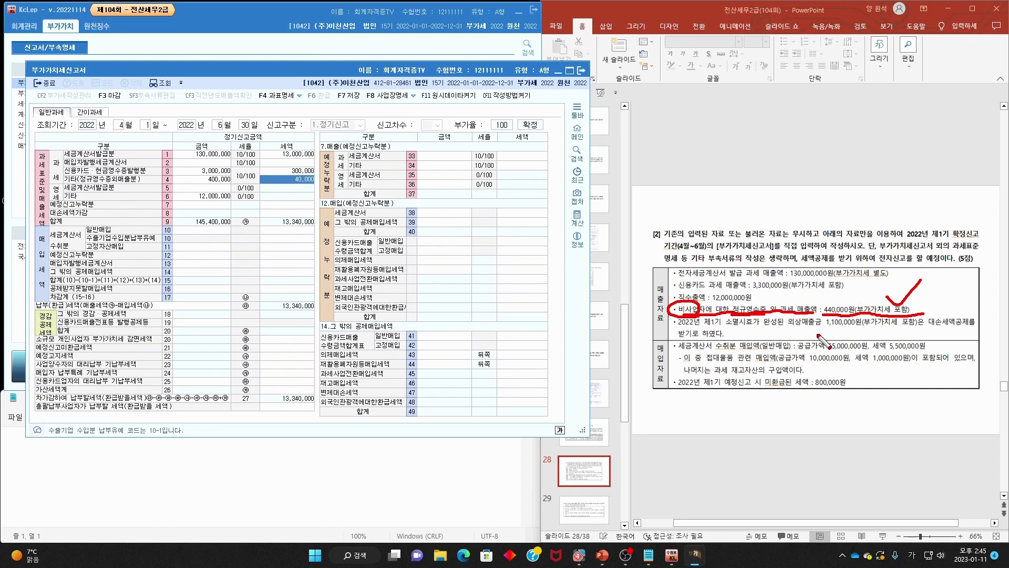
- Mark the slide's non-business, tax-invoice and 440,000원 sales items and row 4's 400,000
mouse_move(715, 315)
left_mouse_down()
mouse_move(707, 322)
mouse_move(692, 308)
mouse_move(703, 314)
left_mouse_up()
key("e")
left_click_drag(732, 316, 815, 317)
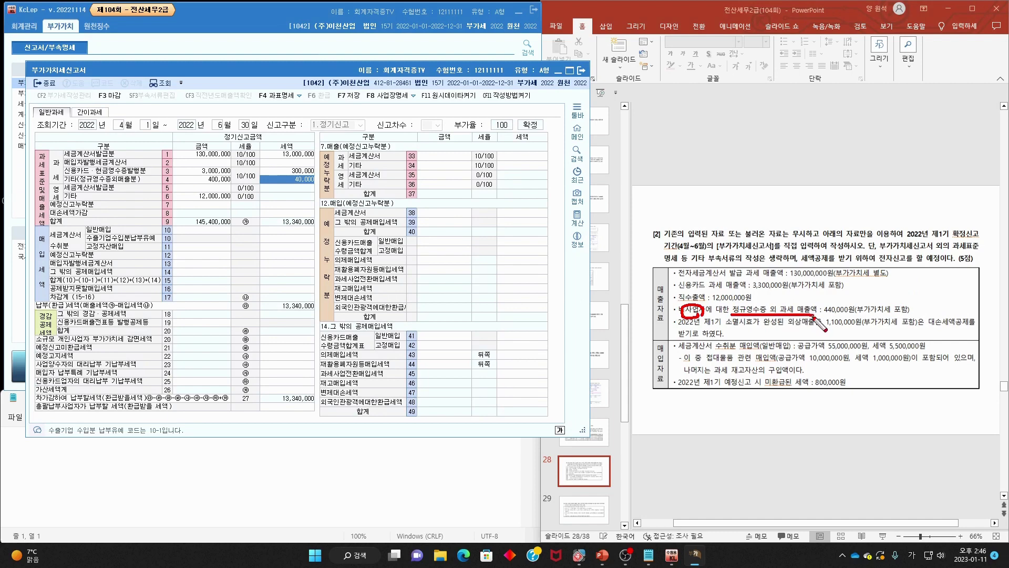
left_click_drag(683, 277, 742, 277)
left_click_drag(823, 315, 843, 316)
left_click_drag(229, 175, 232, 182)
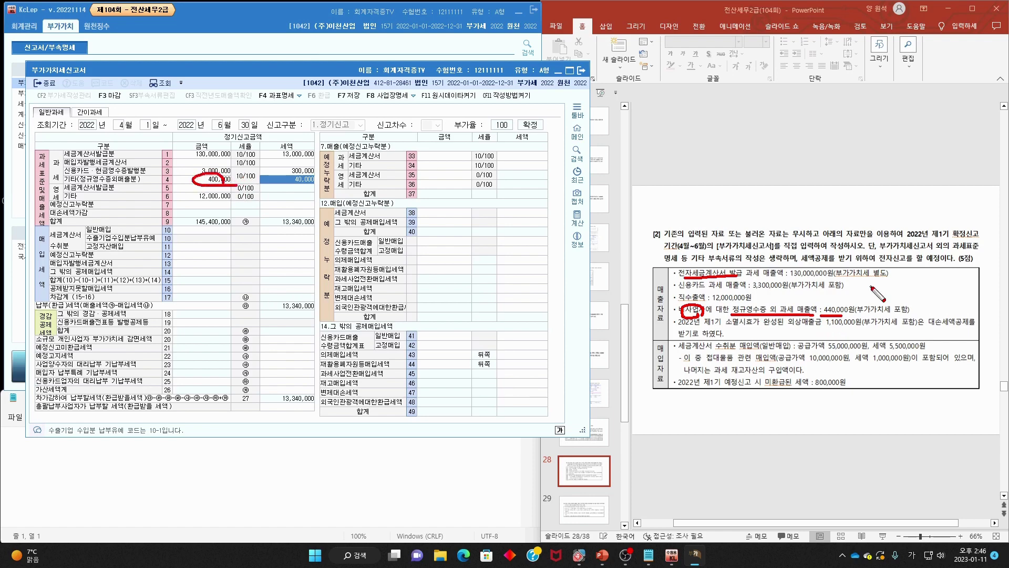
key("Escape")
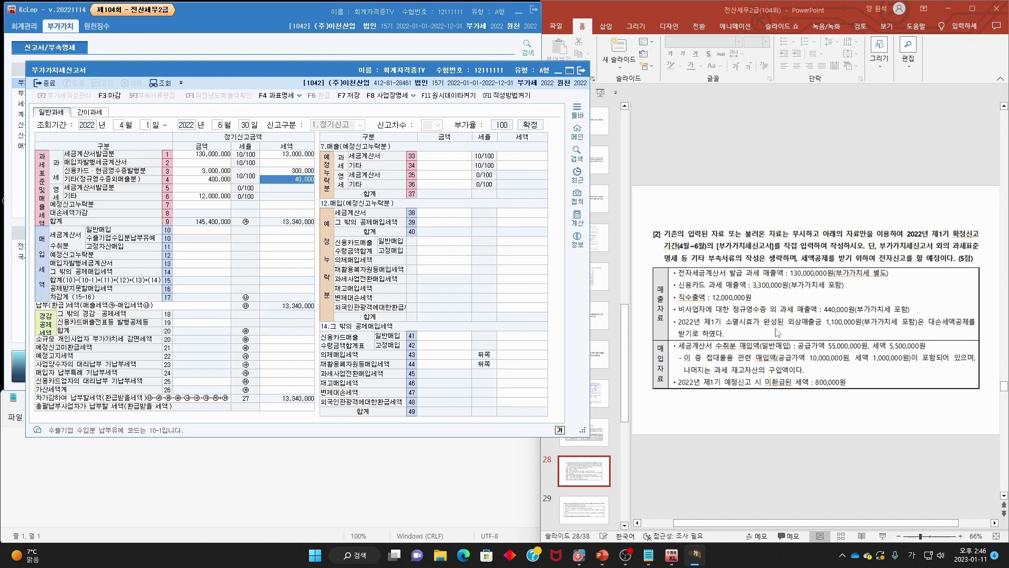
- Underline the slide's export, credit-sales and 1,100,000원 bad-debt deduction wording
mouse_move(684, 317)
left_mouse_down()
mouse_move(928, 305)
mouse_move(675, 299)
mouse_move(710, 325)
mouse_move(817, 327)
left_mouse_up()
key("e")
mouse_move(936, 225)
left_mouse_down()
mouse_move(949, 237)
mouse_move(967, 208)
mouse_move(985, 213)
left_mouse_up()
left_click_drag(787, 327, 928, 327)
left_click_drag(814, 324, 975, 322)
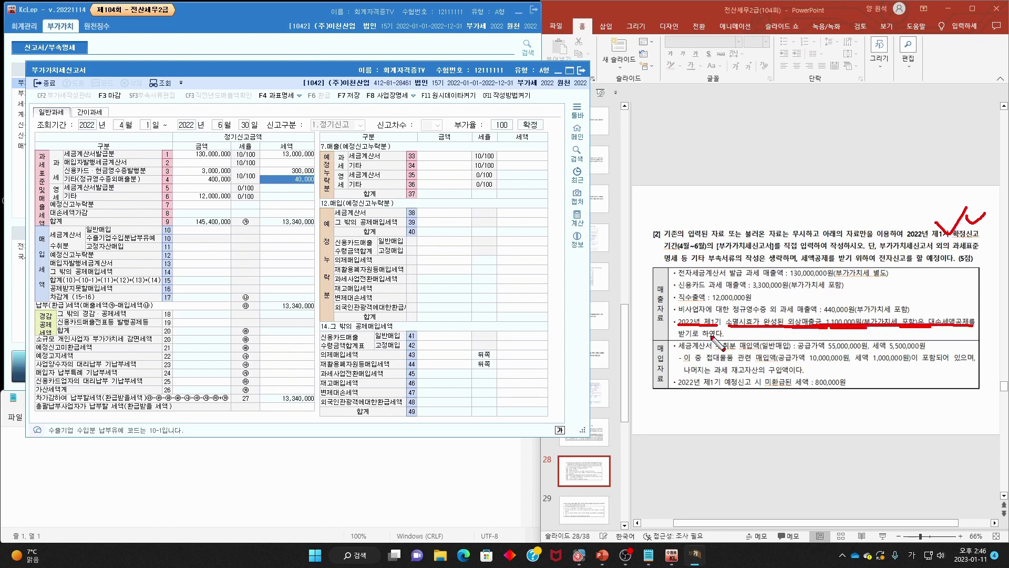
left_click_drag(678, 337, 729, 340)
key("Escape")
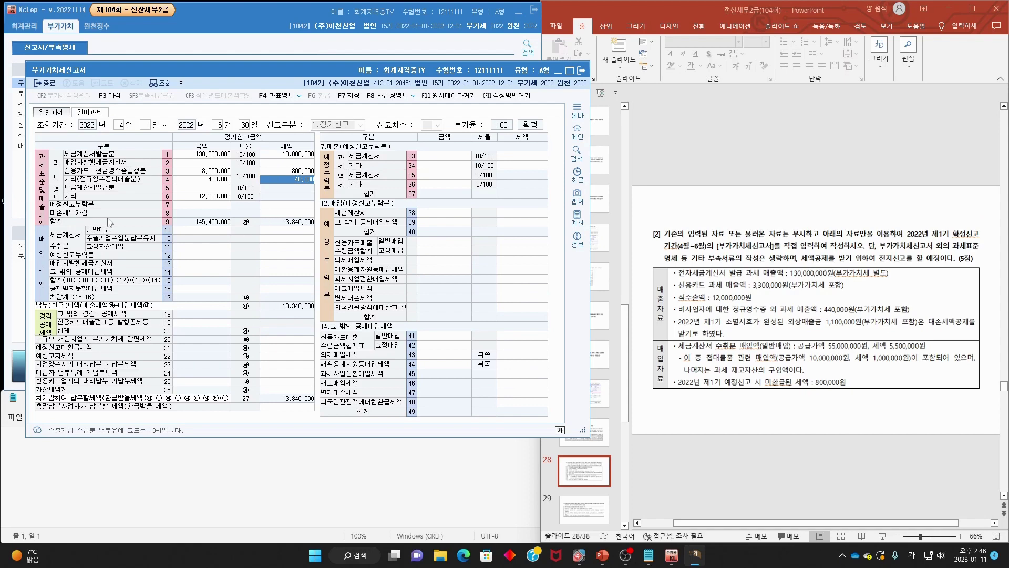
- Enter -100,000 as the bad-debt tax adjustment on line 8
left_click(308, 214)
type("-100,000")
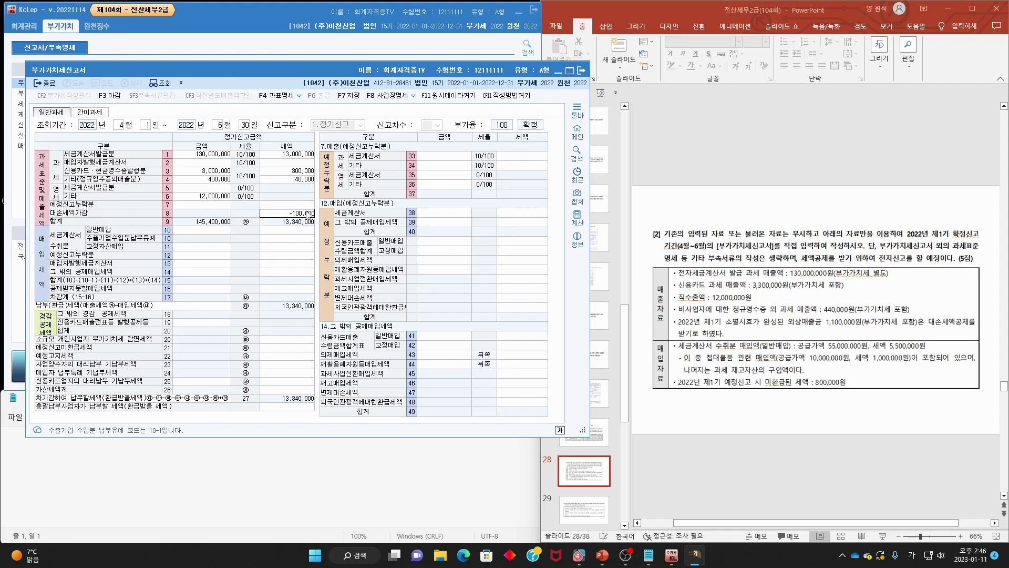
key("Return")
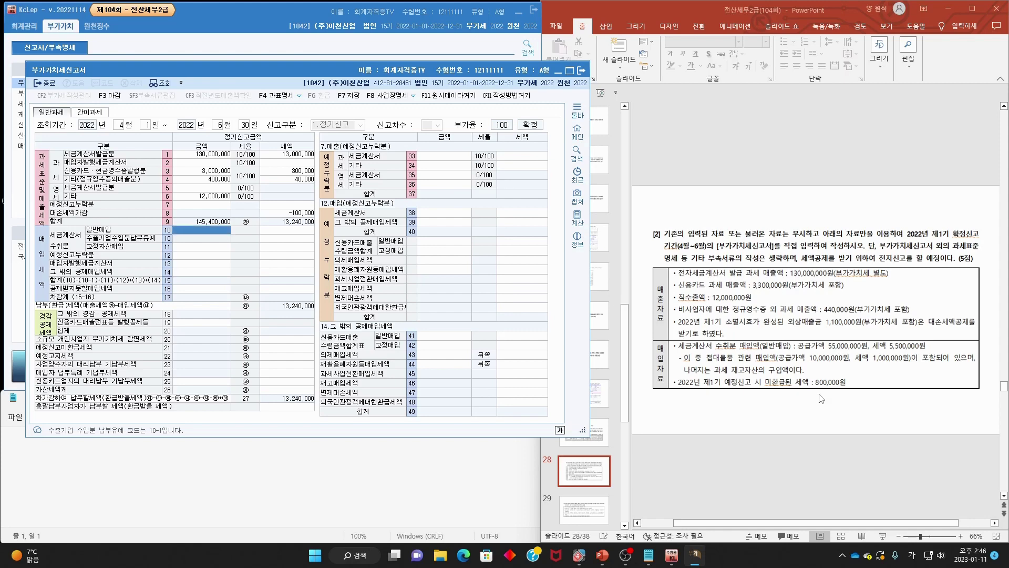
- Annotate the purchase data and entertainment-goods notes, and check-mark lines 8 and 14
mouse_move(668, 386)
left_mouse_down()
mouse_move(655, 359)
mouse_move(673, 383)
mouse_move(757, 349)
mouse_move(926, 348)
left_mouse_up()
key("Escape")
left_click_drag(864, 326, 898, 314)
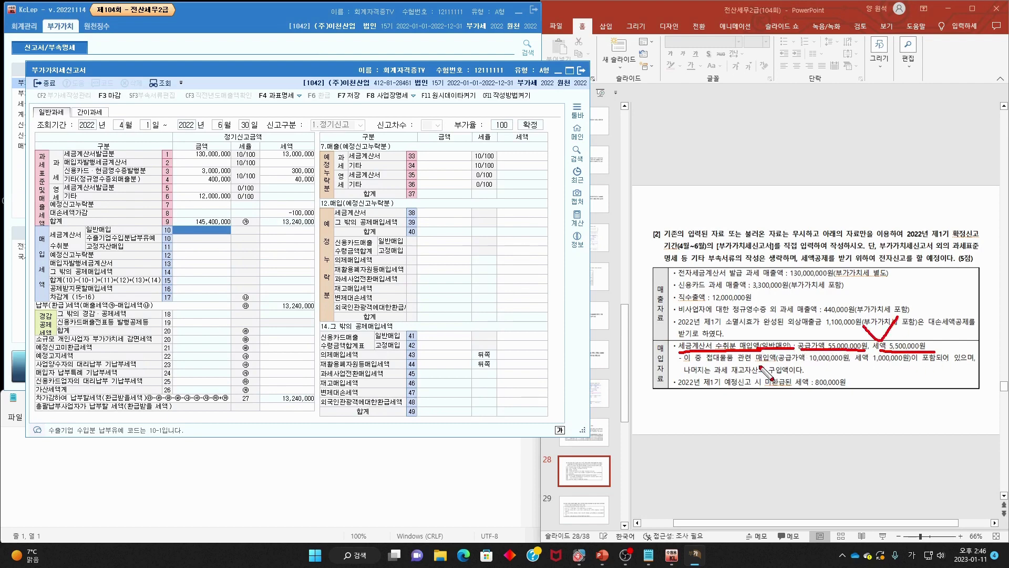
left_click_drag(701, 362, 914, 363)
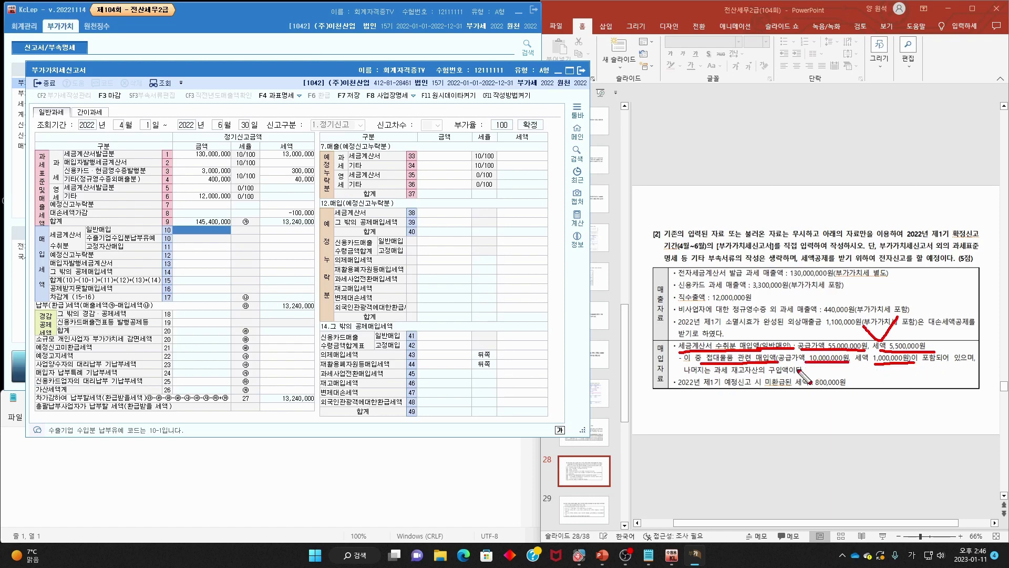
left_click_drag(679, 373, 799, 374)
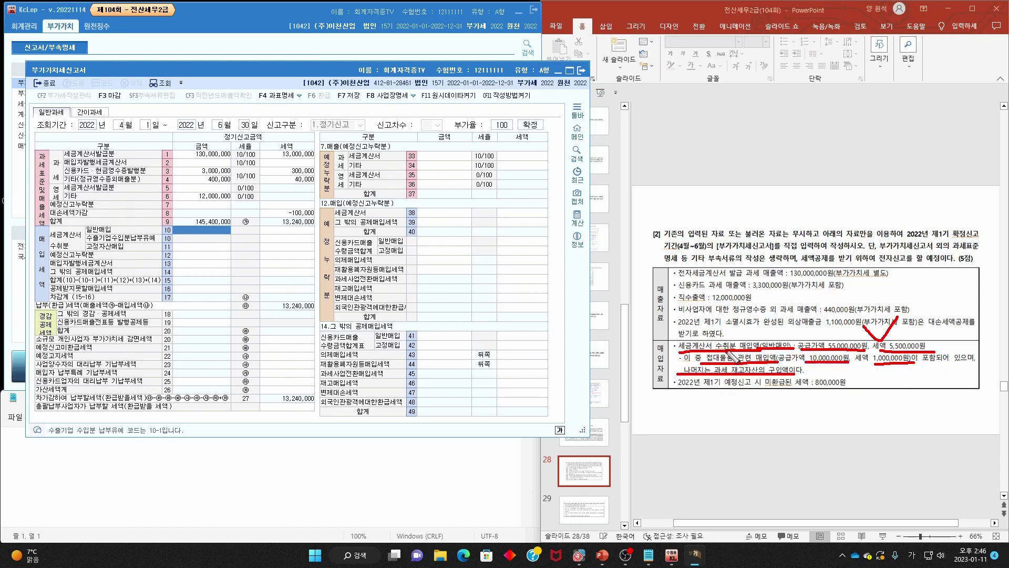
left_click_drag(169, 212, 211, 200)
left_click_drag(180, 277, 215, 269)
key("Escape")
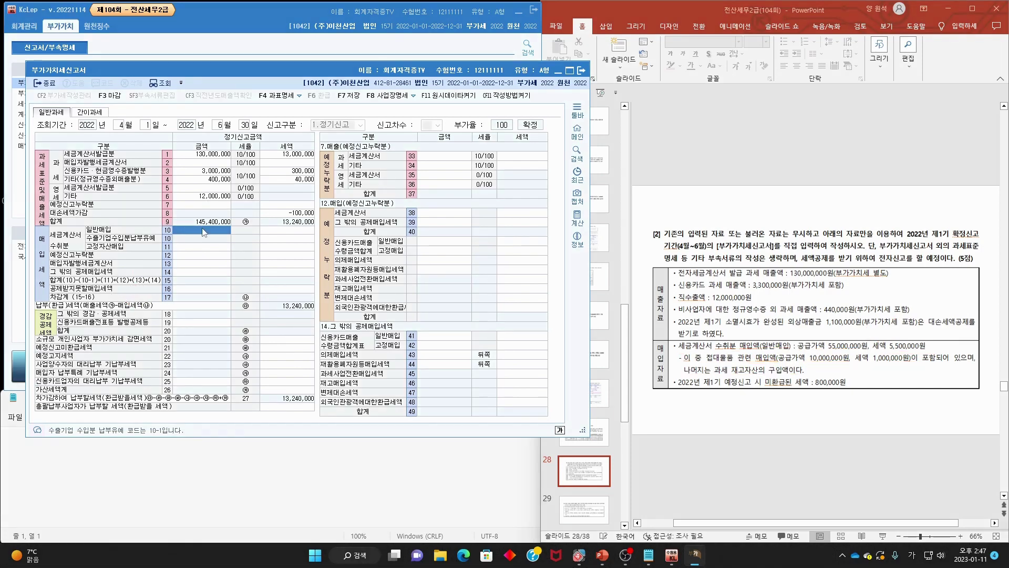
type("55,000,000")
- Enter 55,000,000 general purchases on line 10 with 5,500,000 tax
key("Return")
type("500,000")
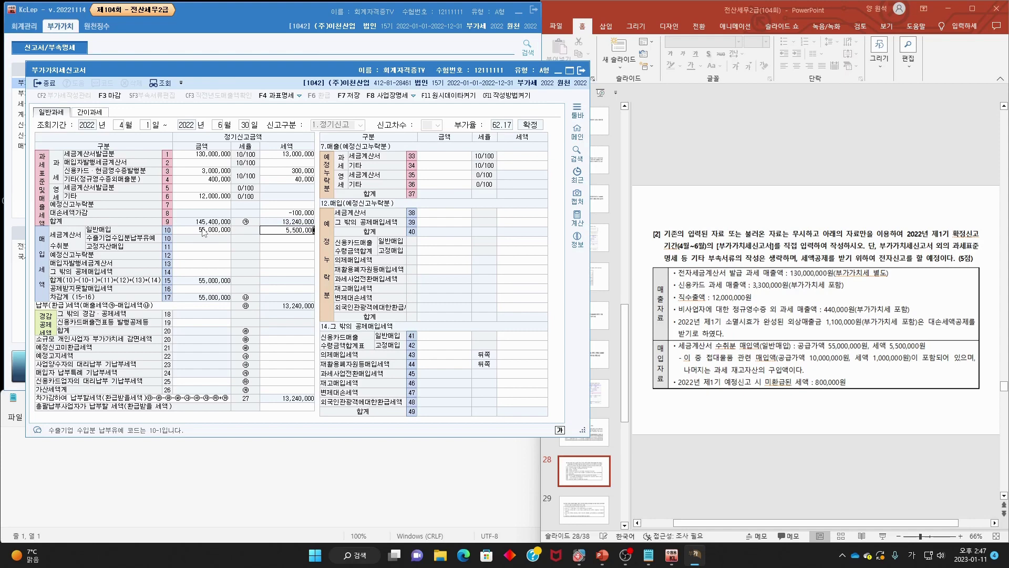
key("Return")
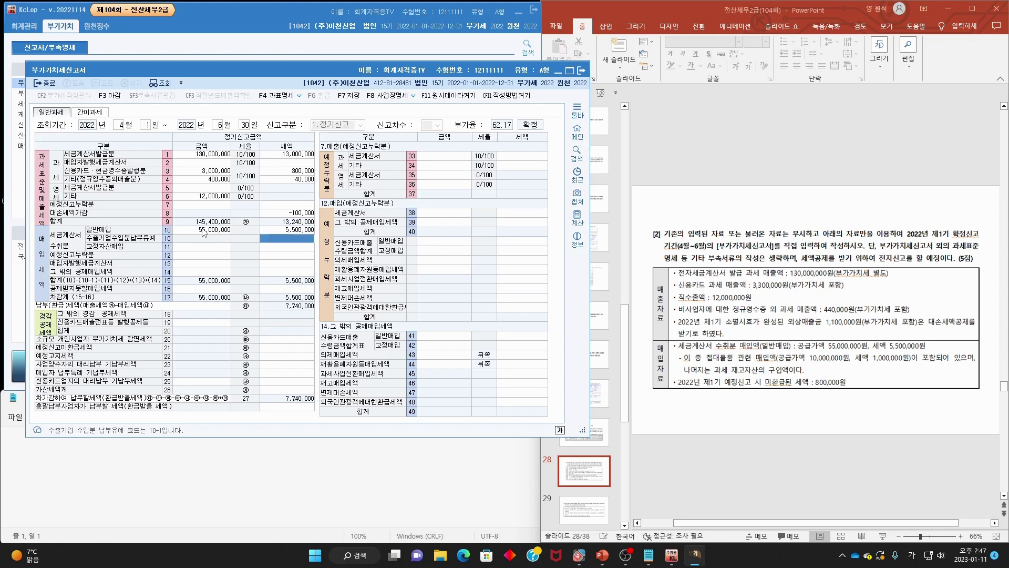
- Record 10,000,000 non-deductible purchases with 1,000,000 tax on line 50
left_click(201, 292)
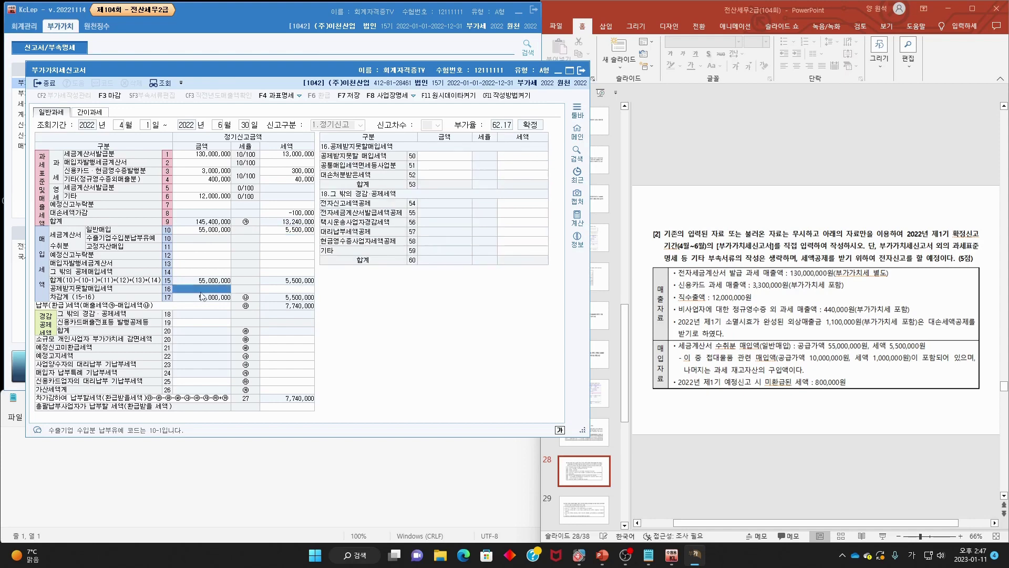
left_click(448, 156)
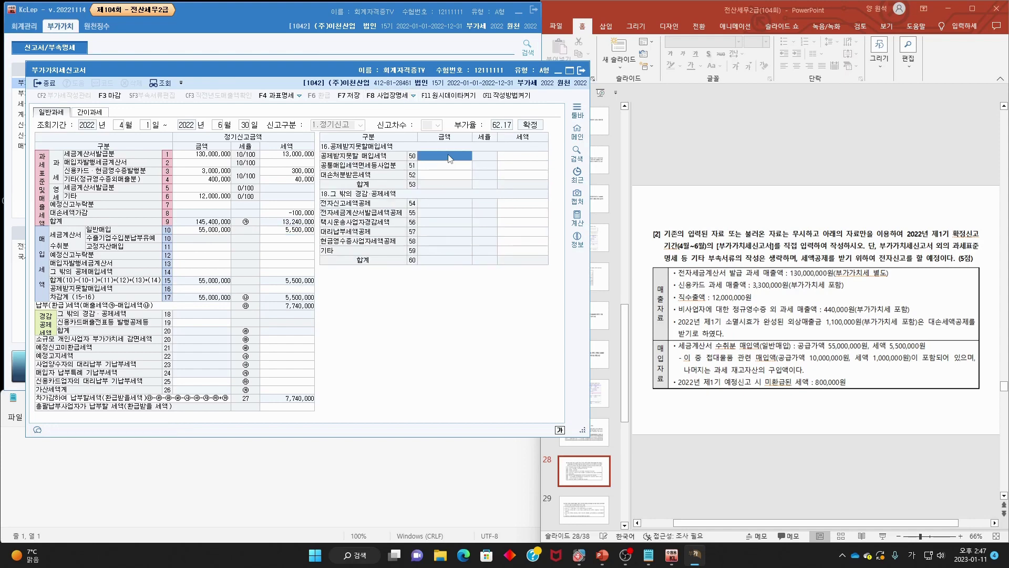
type("100")
key("Return")
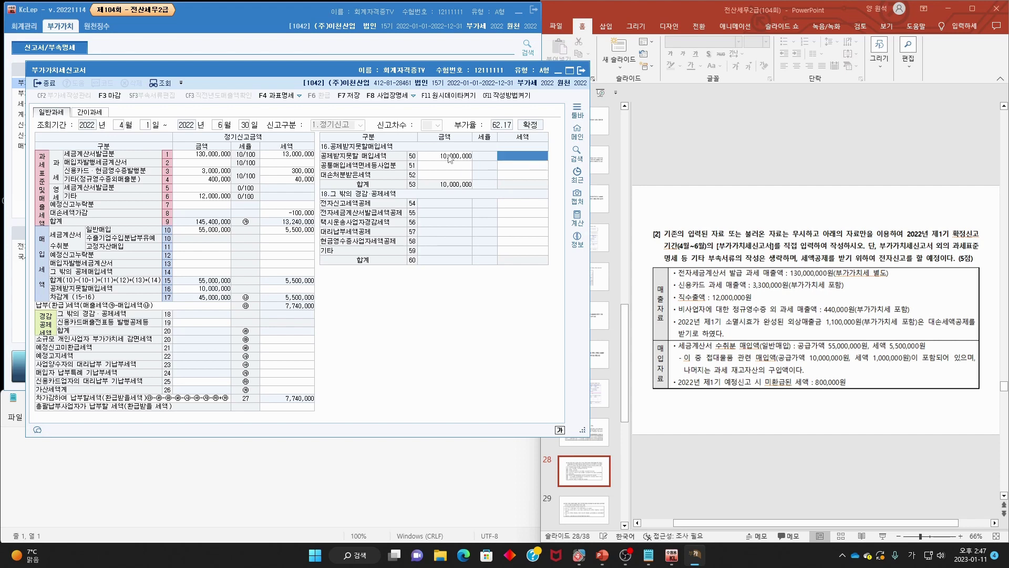
type("100")
key("Return")
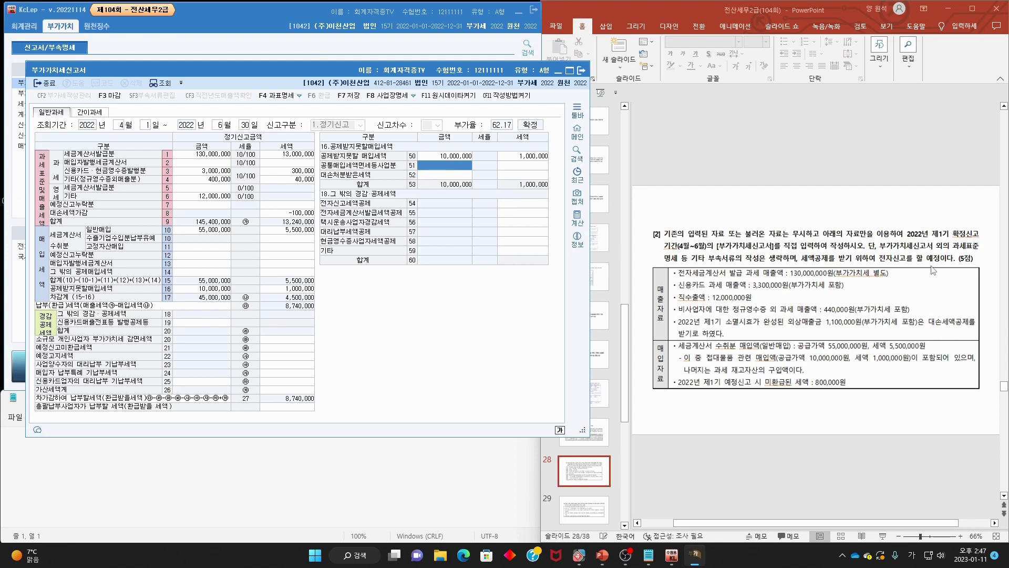
- Enter the 10,000 e-filing tax credit on line 54
left_click(513, 205)
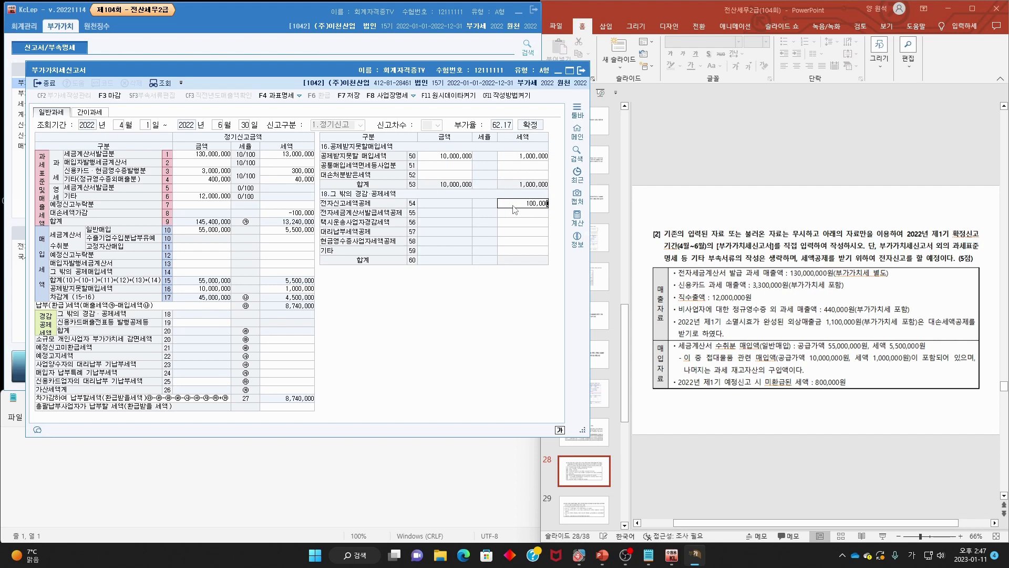
type("10000")
key("Return")
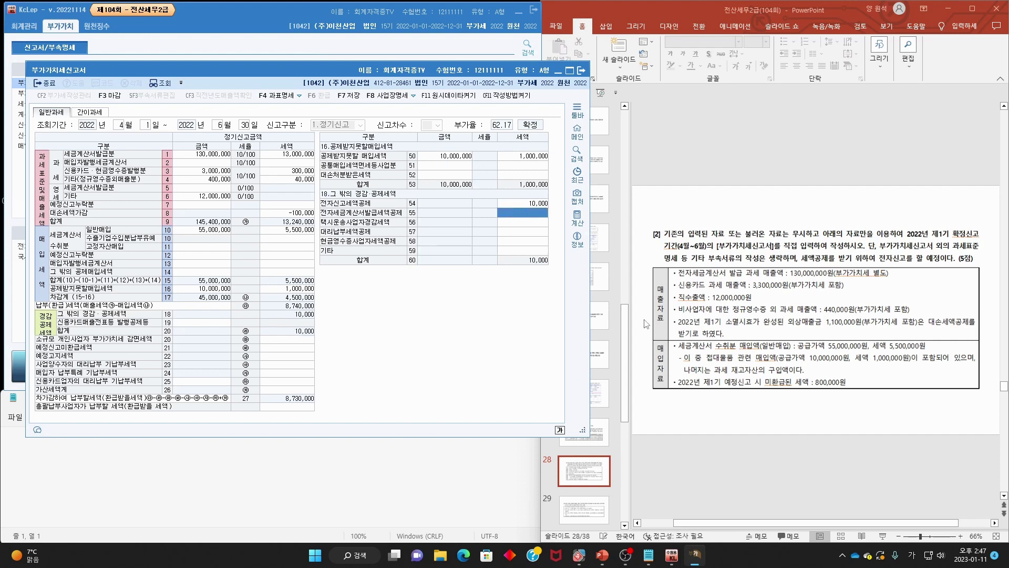
- Enter 800,000 unrefunded preliminary-return tax on line 21
mouse_move(674, 390)
left_mouse_down()
mouse_move(868, 389)
mouse_move(809, 370)
mouse_move(860, 405)
left_mouse_up()
key("Escape")
left_click_drag(38, 354, 95, 353)
left_click_drag(283, 339, 303, 339)
key("Escape")
left_click(293, 348)
type("8")
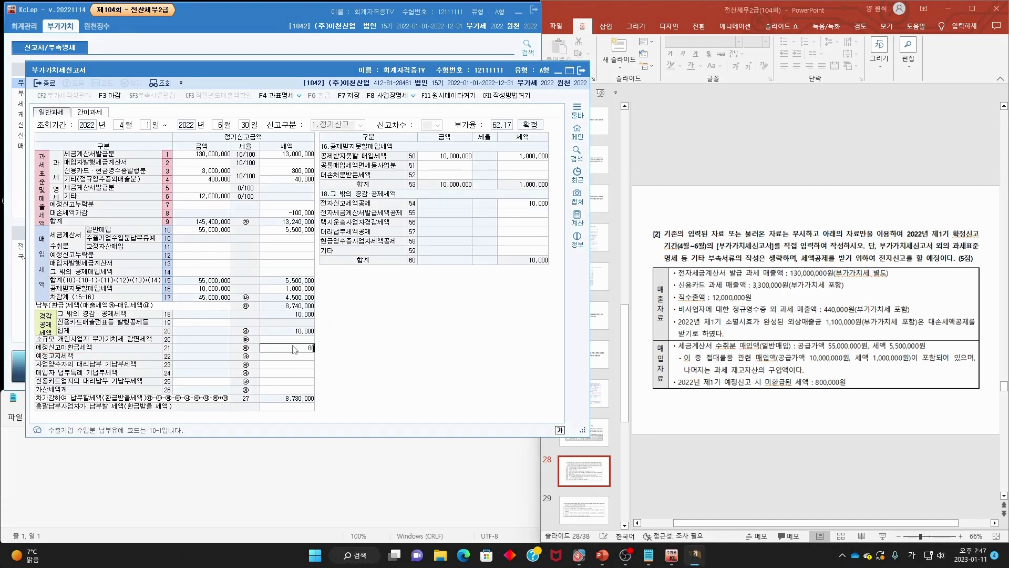
type("00,000")
key("Return")
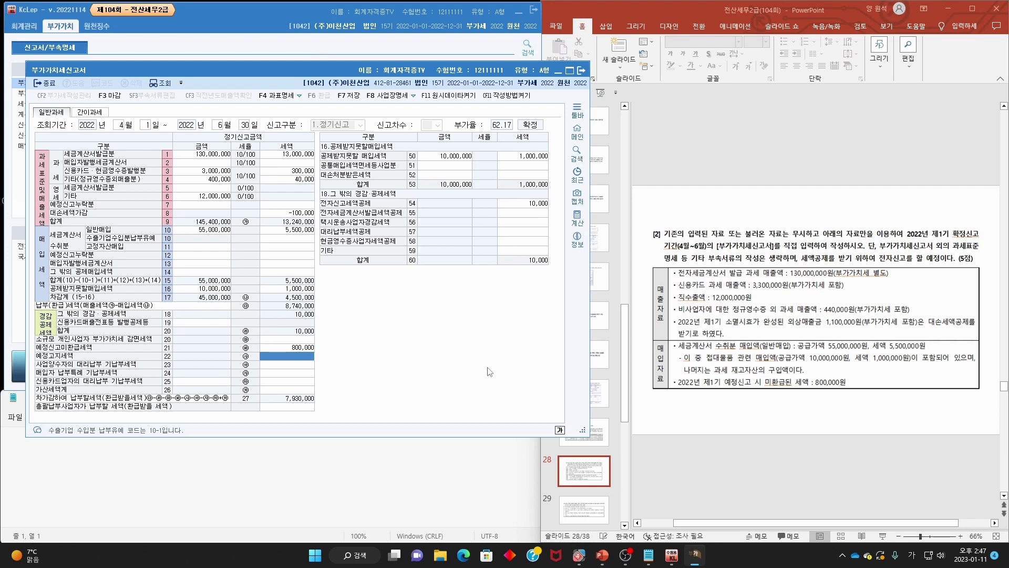
- Bring up slide 29 and underline its second-period VAT electronic filing instructions
left_click(704, 307)
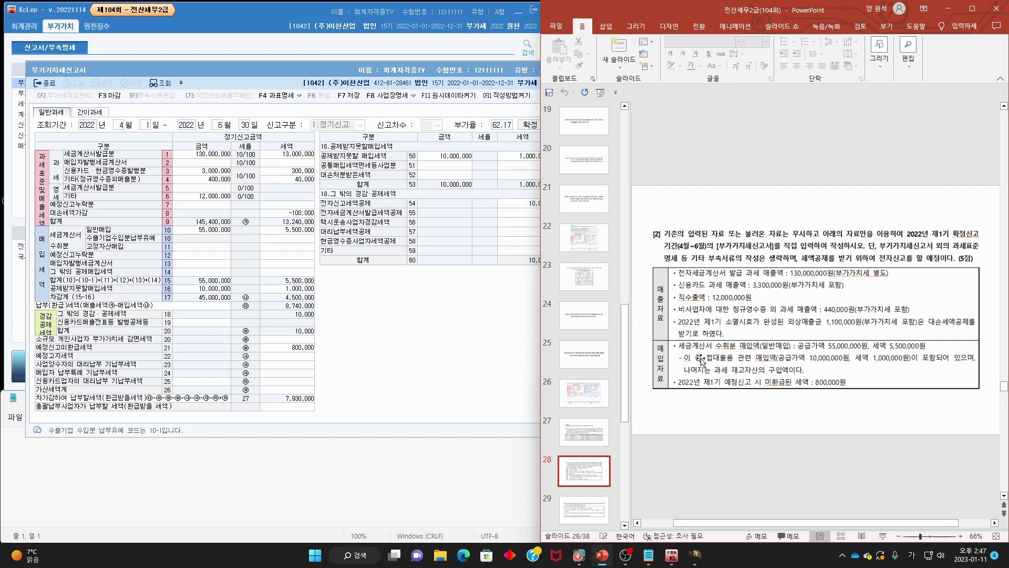
scroll(700, 362, "down", 1)
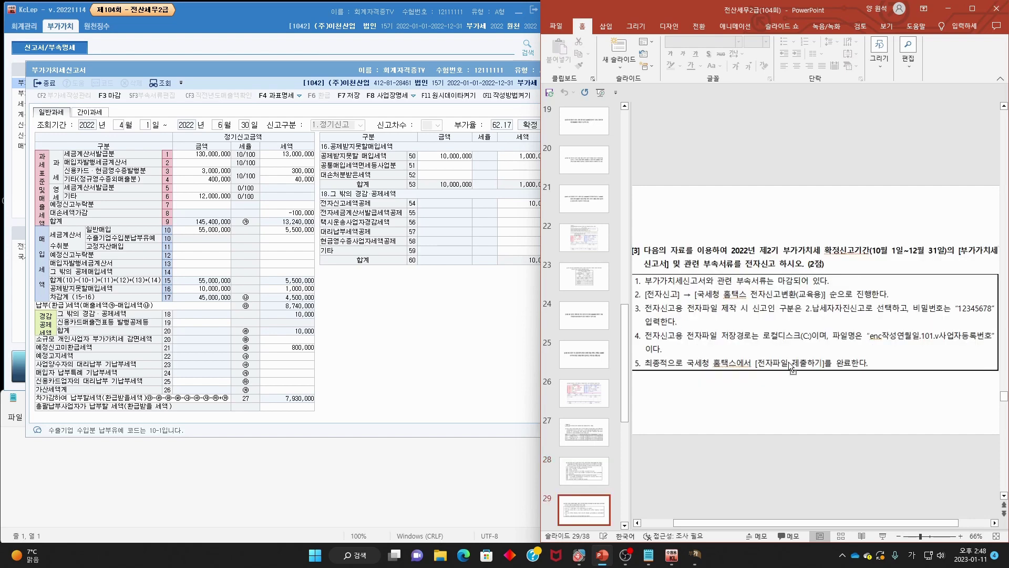
scroll(792, 369, "down", 2)
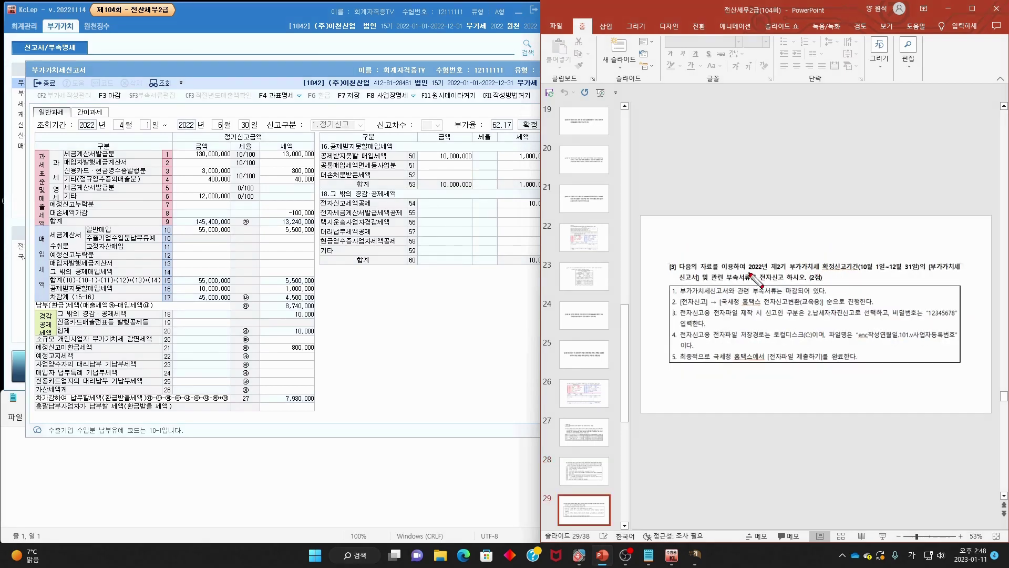
left_click_drag(750, 273, 950, 271)
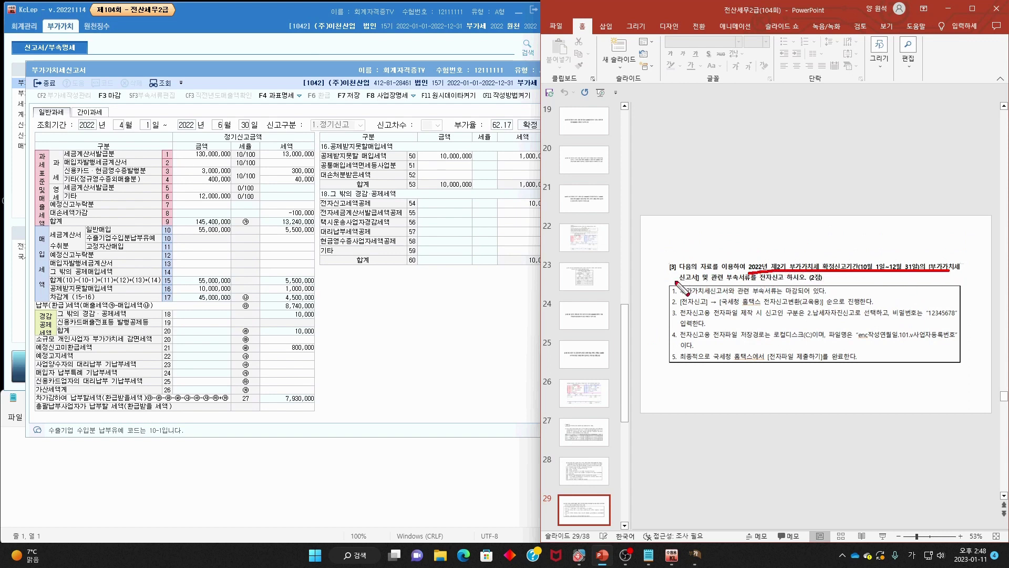
left_click_drag(676, 282, 793, 282)
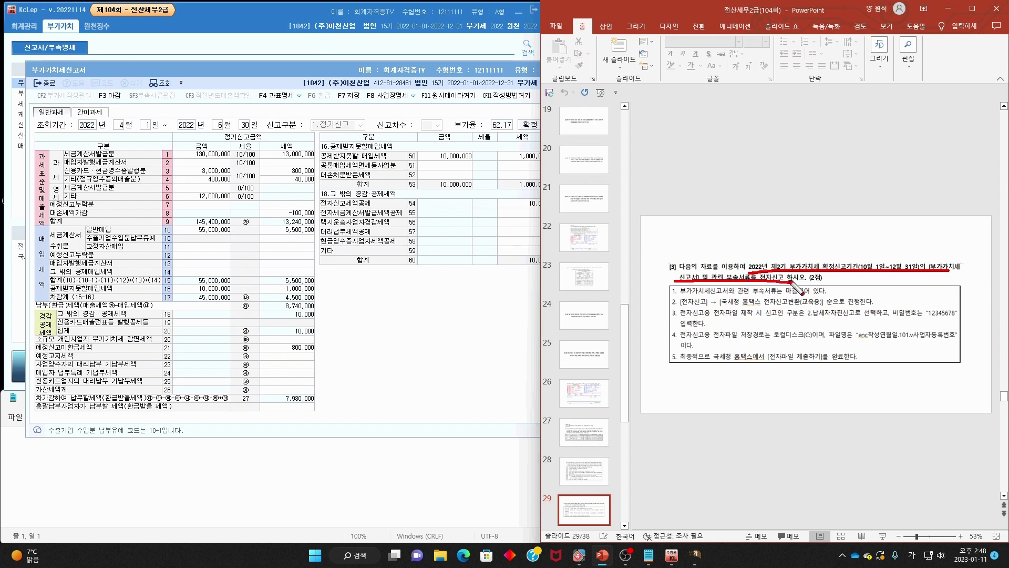
key("Escape")
- Save the completed VAT return and close the form
left_click(407, 73)
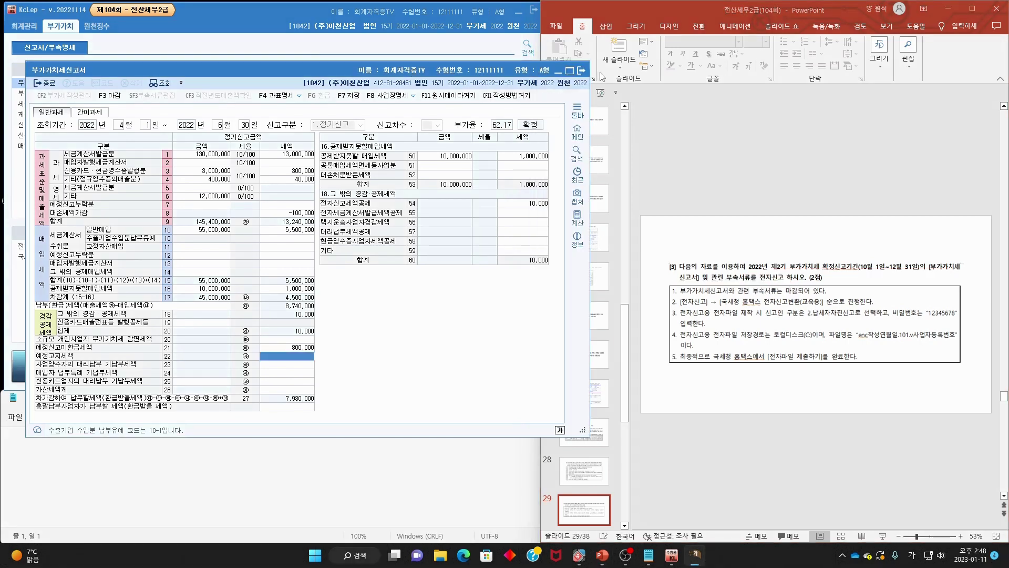
key("F7")
key("Return")
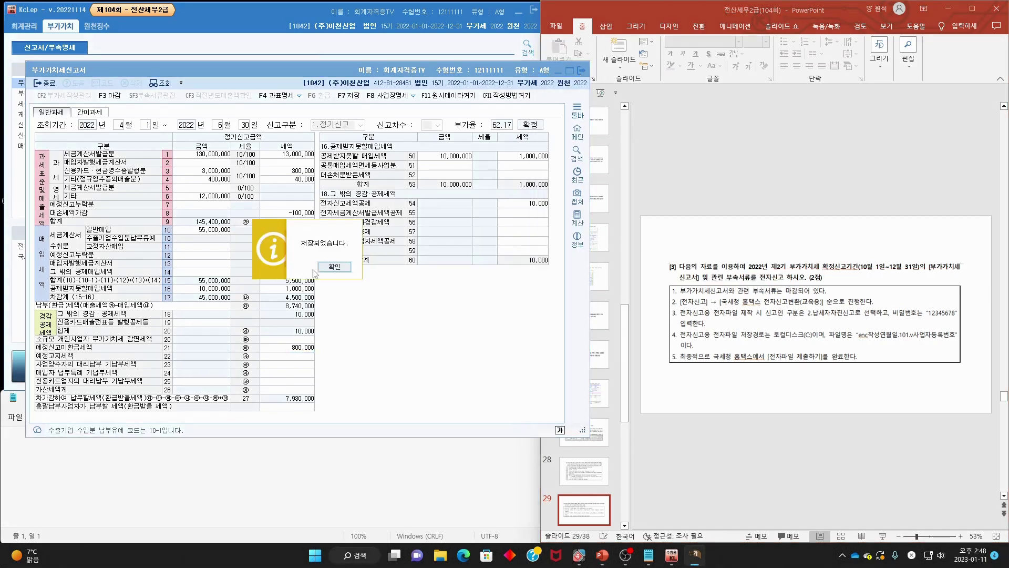
left_click(333, 267)
key("Escape")
left_click(37, 246)
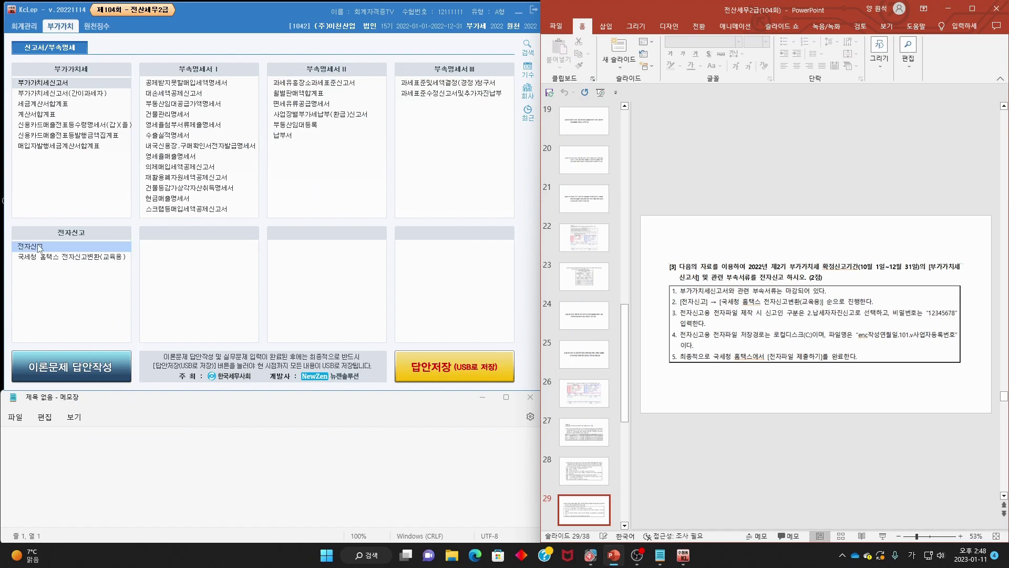
- Set the filing period ending December 2022 as a taxpayer self-filed return
double_click(38, 247)
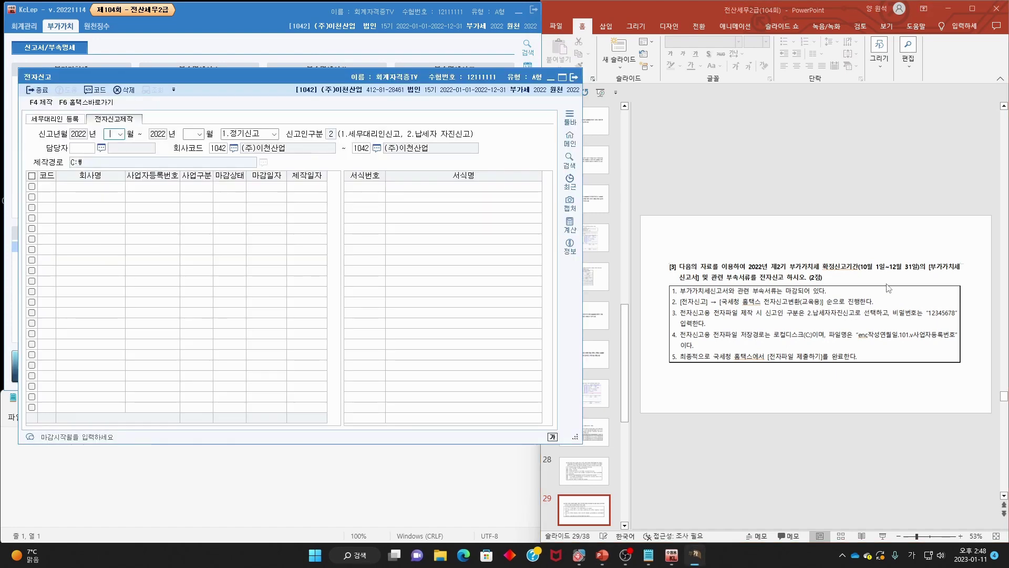
type("12")
key("Return")
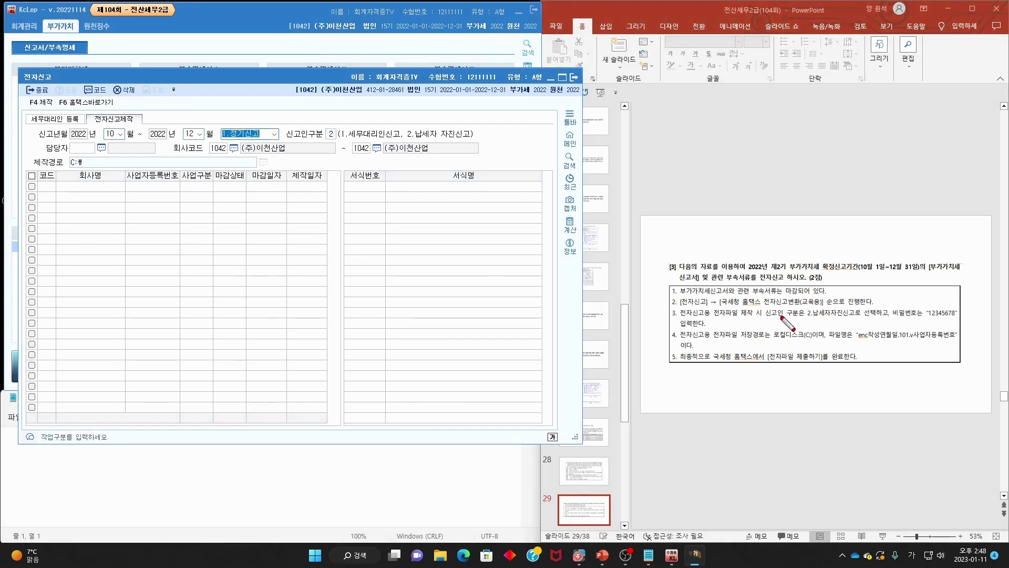
left_click_drag(757, 318, 847, 312)
left_click_drag(336, 128, 340, 141)
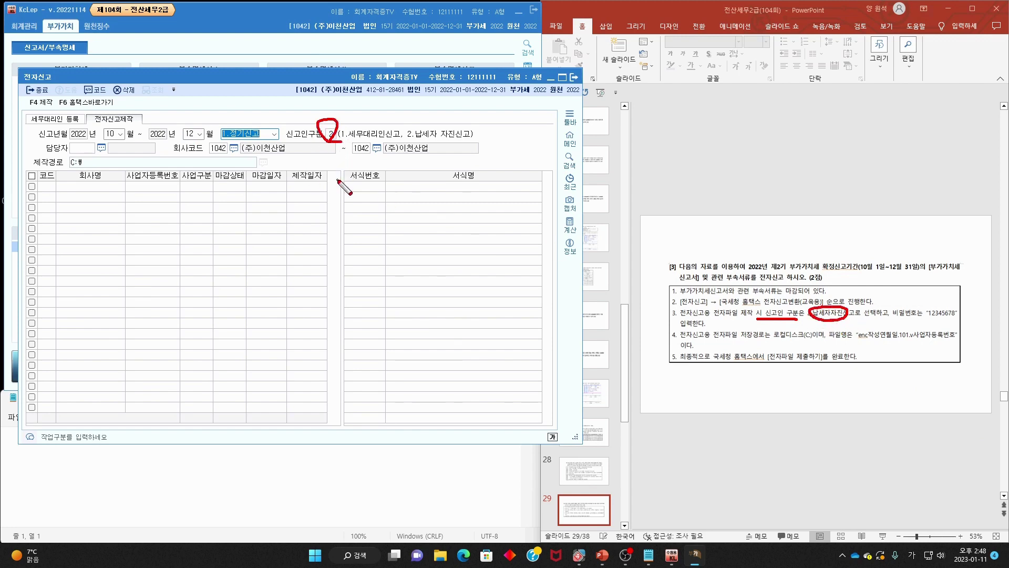
key("Escape")
key("Return")
key("Return")
key("Return")
key("Return")
key("Return")
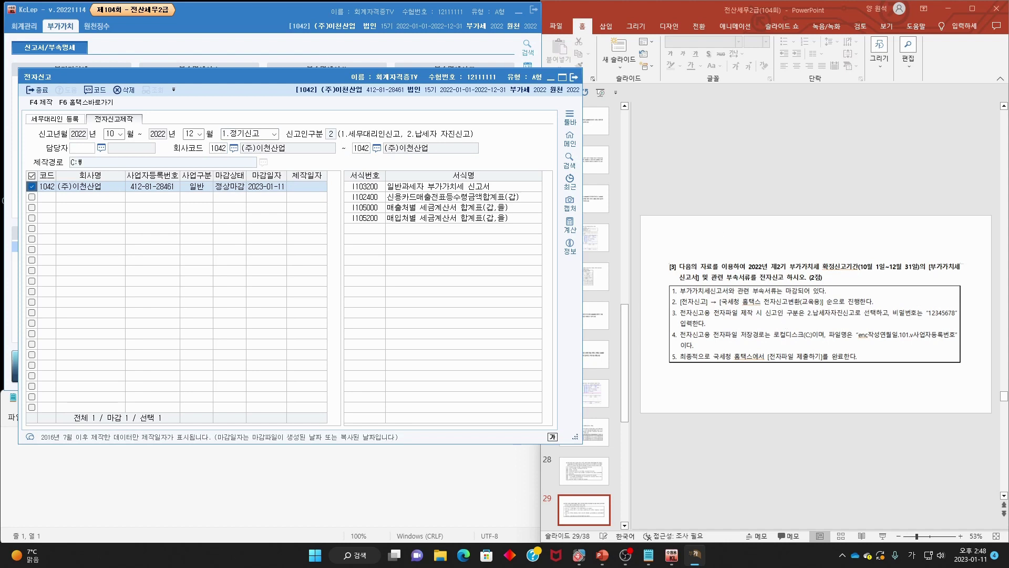
mouse_move(736, 340)
left_mouse_down()
mouse_move(767, 348)
mouse_move(822, 328)
mouse_move(770, 337)
left_mouse_up()
left_click_drag(96, 163, 66, 157)
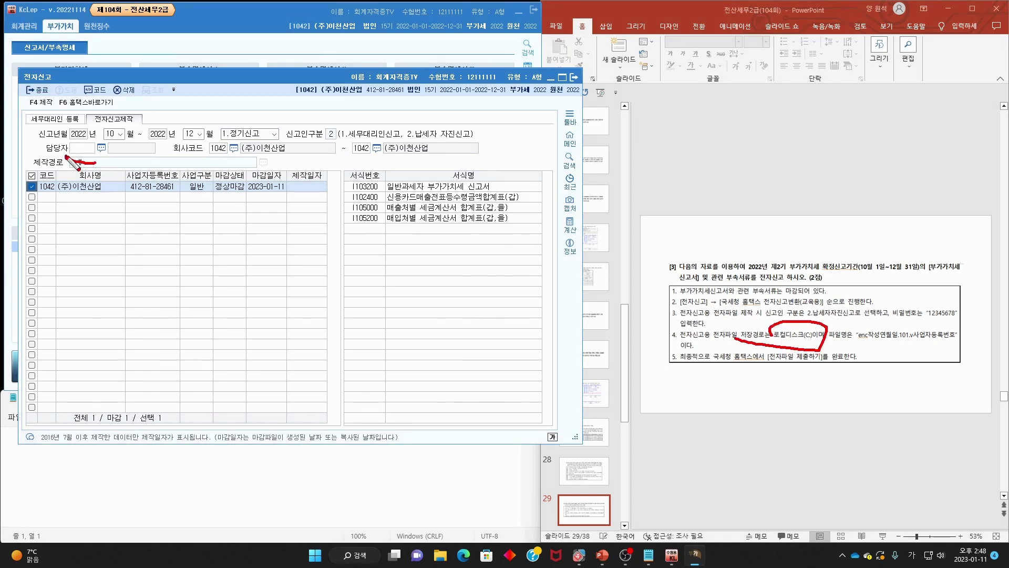
key("Escape")
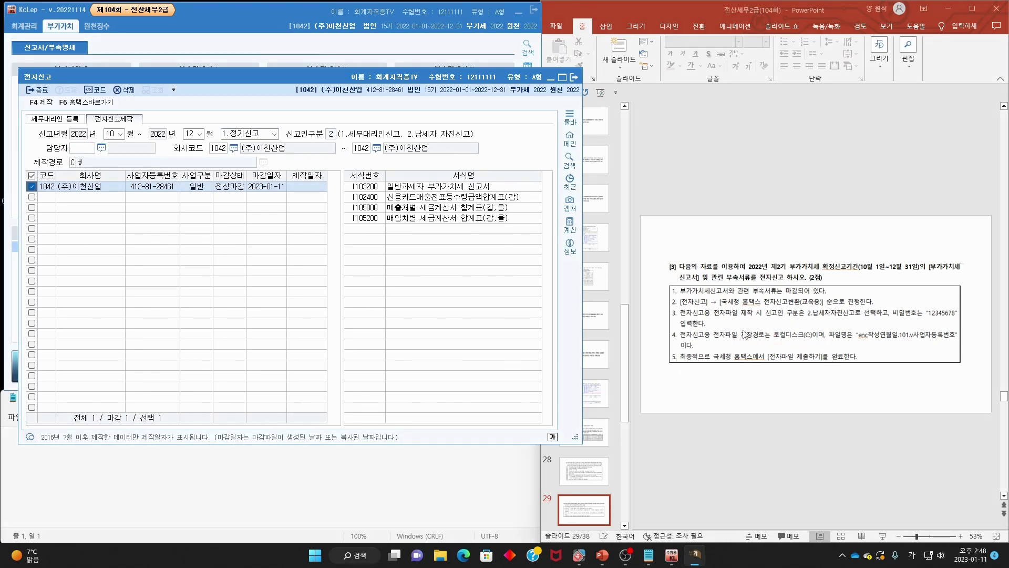
- Generate the password-protected October–December 2022 electronic filing file
left_click(40, 102)
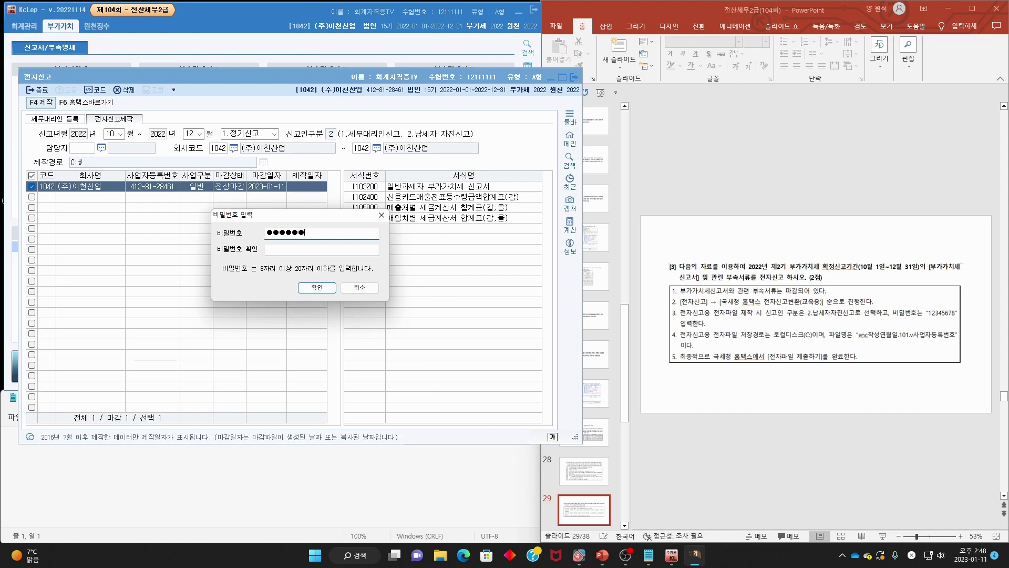
key("Tab")
type("1")
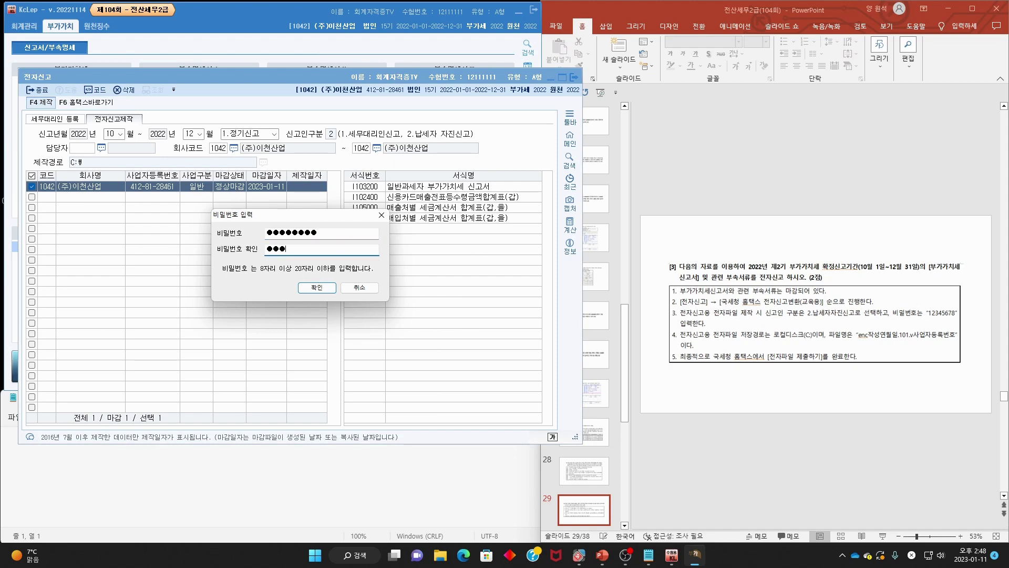
type("2345678")
left_click(330, 288)
left_click(363, 274)
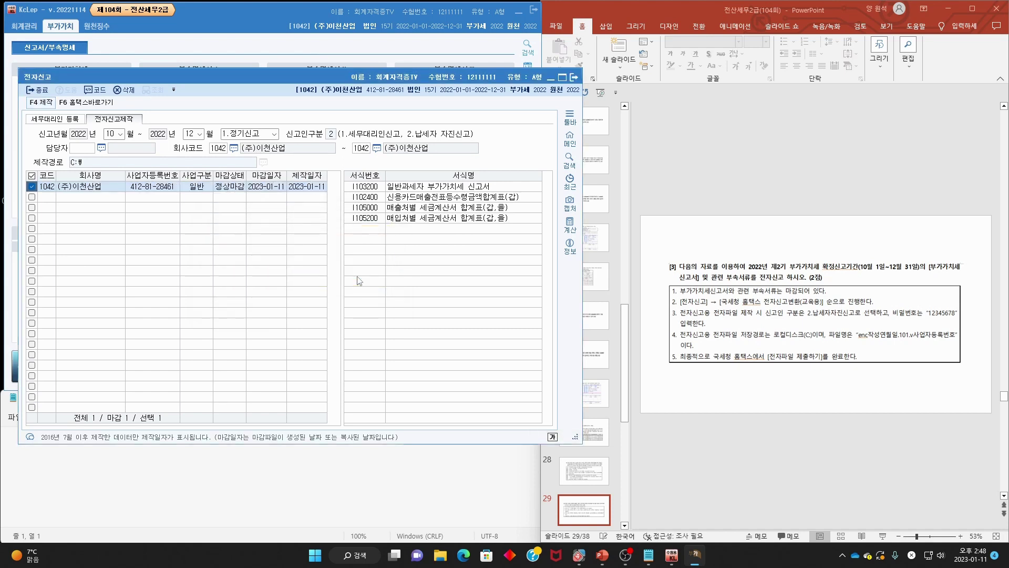
left_click(92, 104)
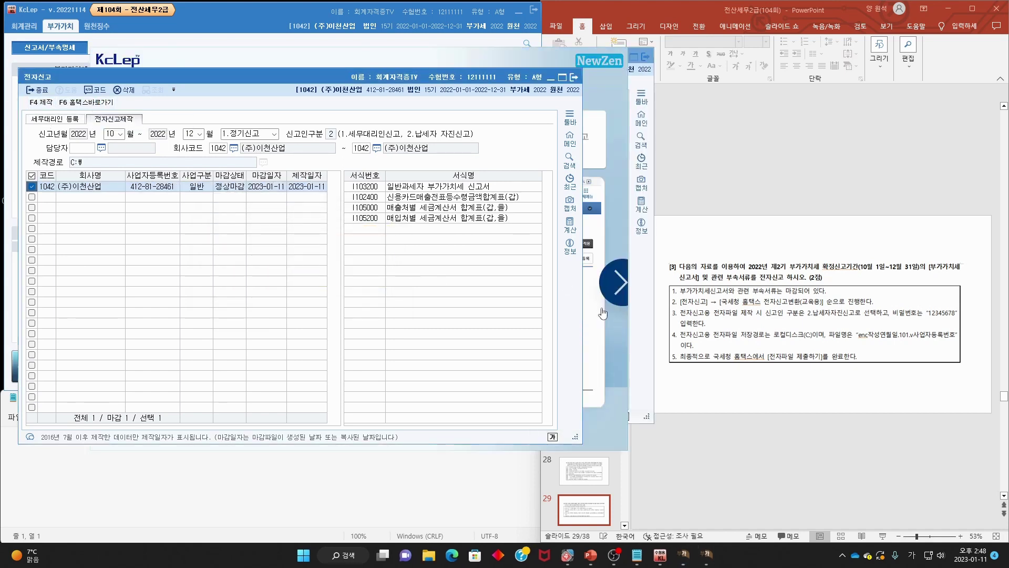
- Load the generated enc filing file into the Hometax converter
left_click(399, 430)
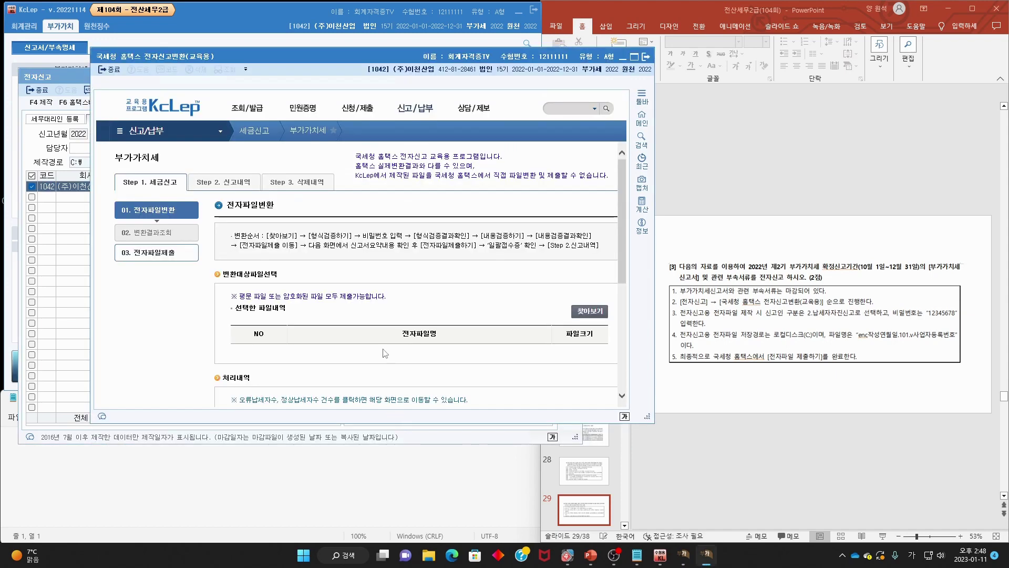
left_click(593, 316)
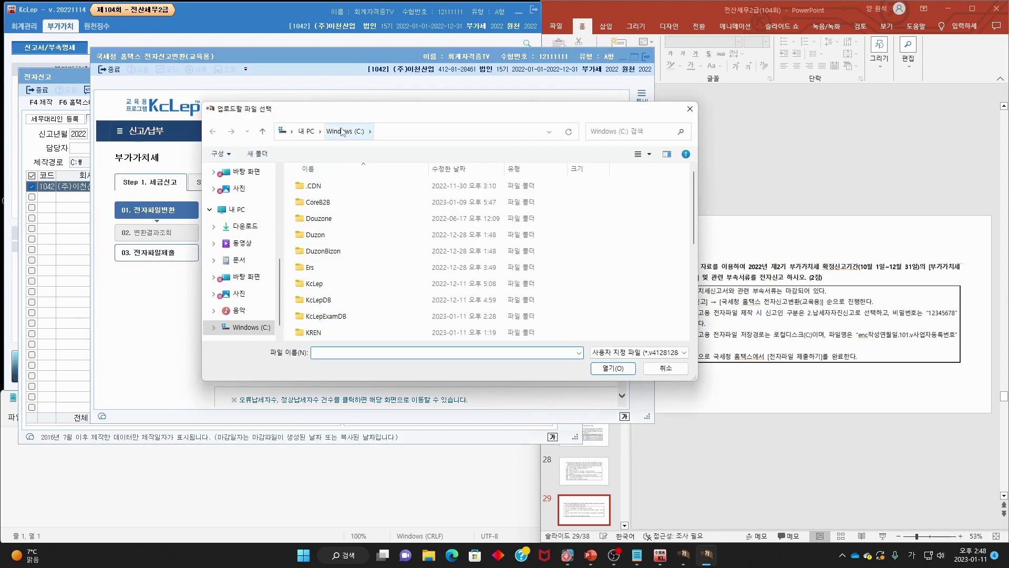
scroll(382, 251, "down", 5)
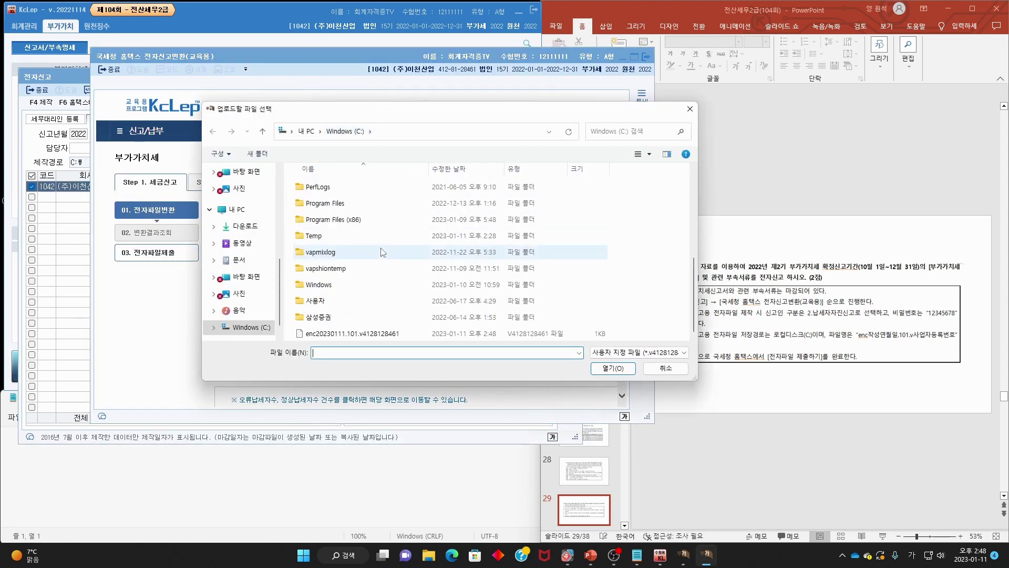
double_click(344, 334)
scroll(549, 337, "down", 1)
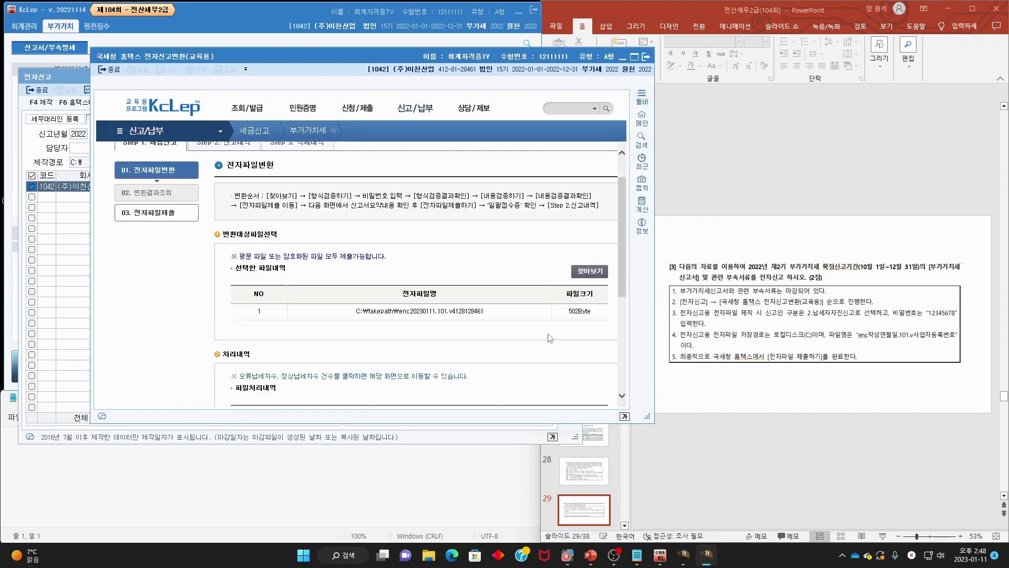
scroll(549, 338, "down", 4)
- Run format and content verification and review both results
left_click(271, 371)
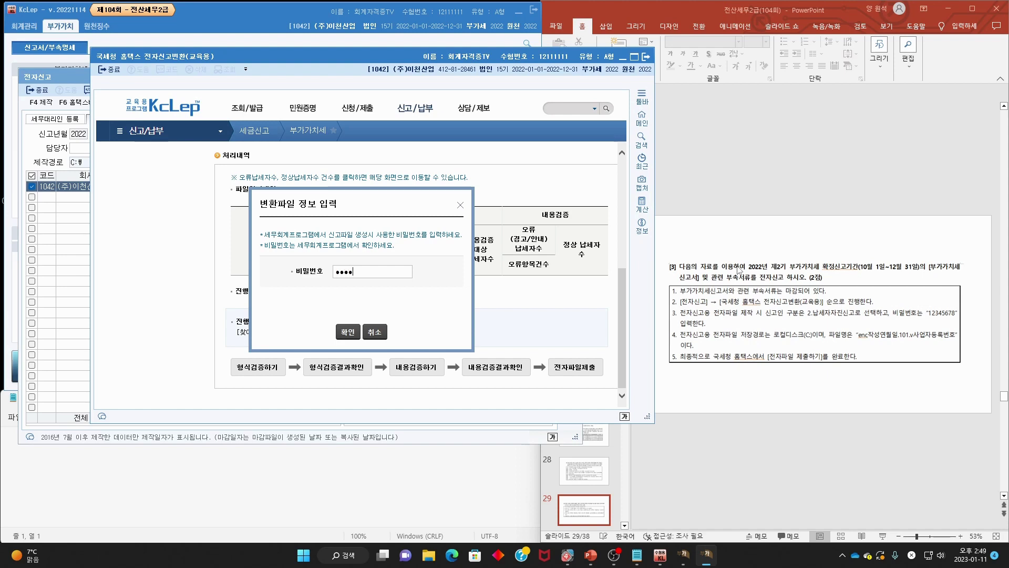
left_click(338, 332)
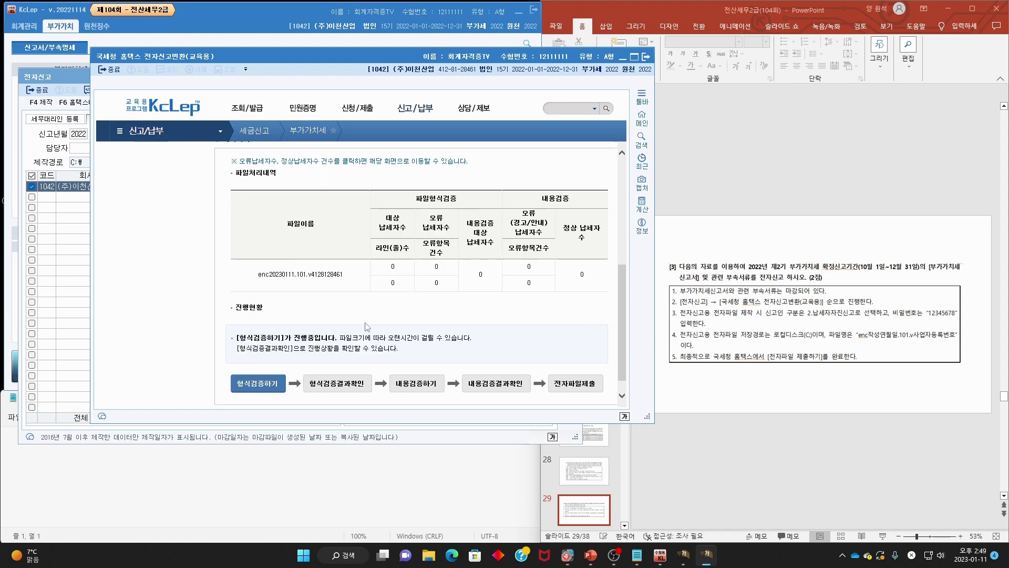
left_click(347, 387)
left_click(421, 386)
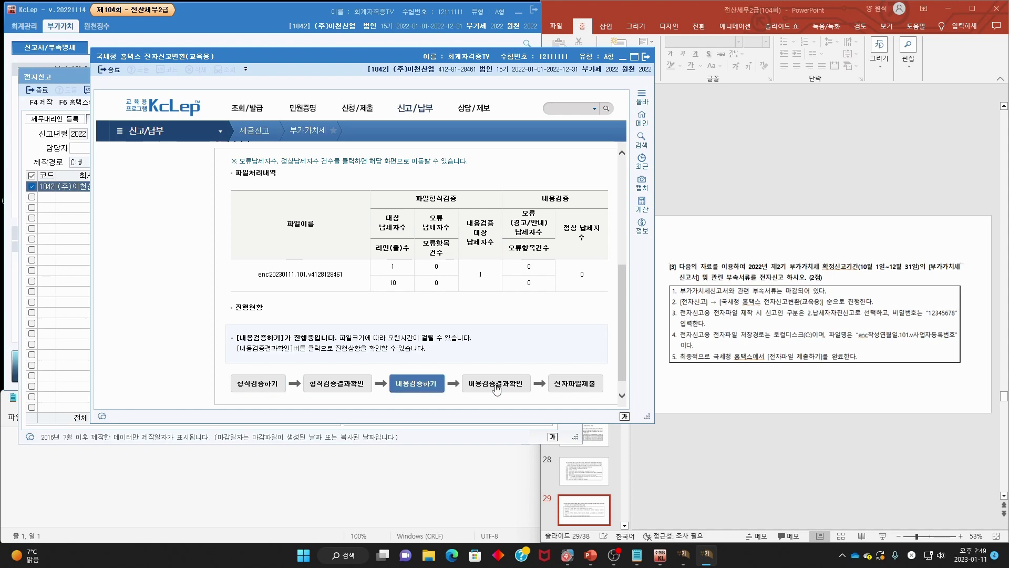
left_click(506, 388)
- Submit the VAT electronic filing file and close the converter
left_click(584, 386)
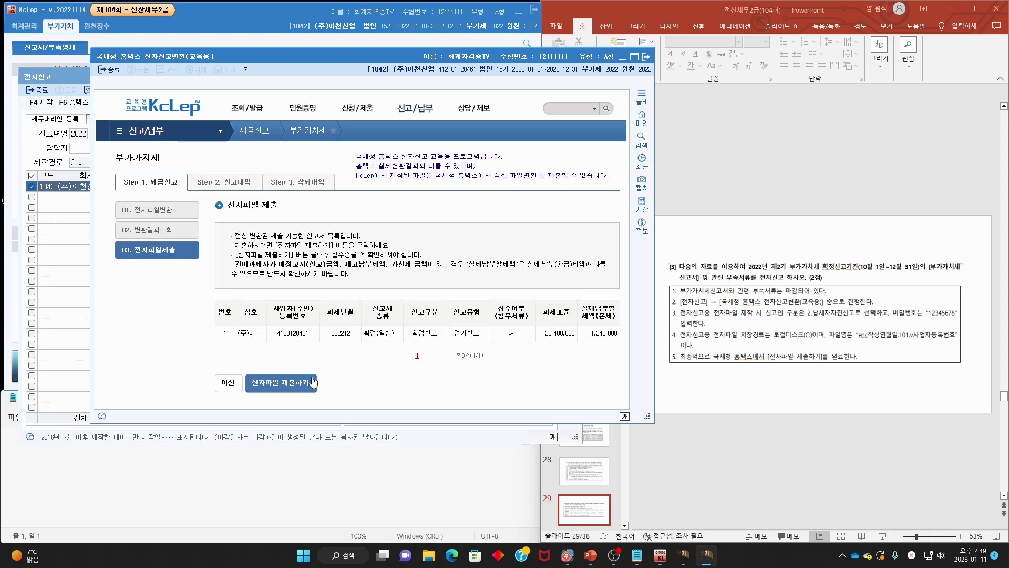
left_click(282, 386)
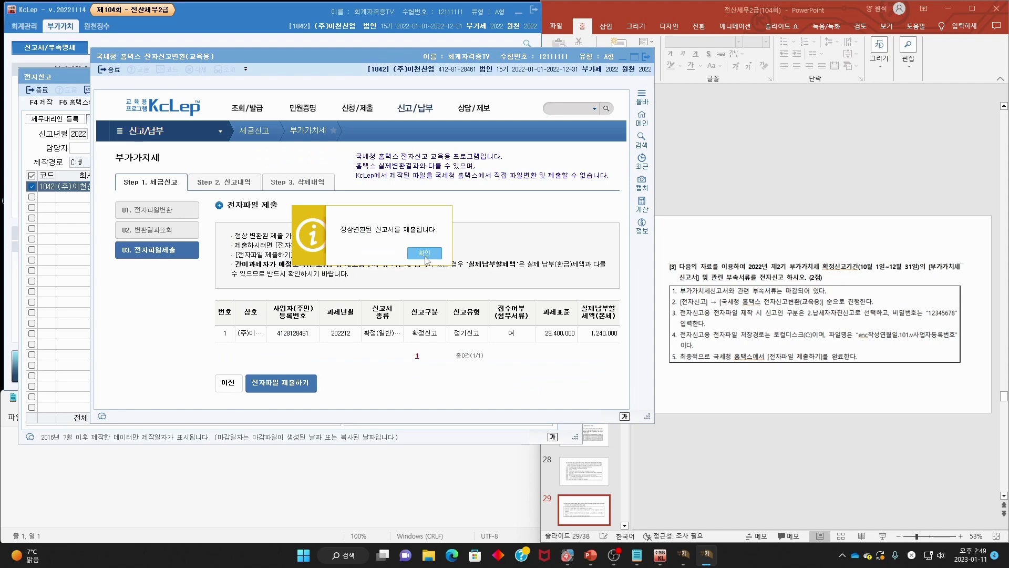
left_click(427, 258)
left_click(341, 381)
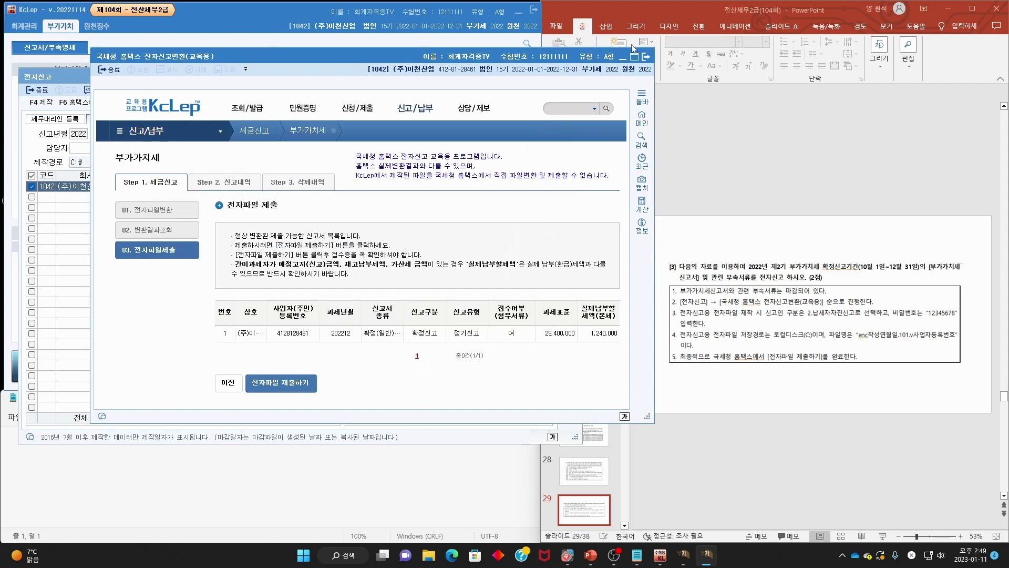
left_click(646, 56)
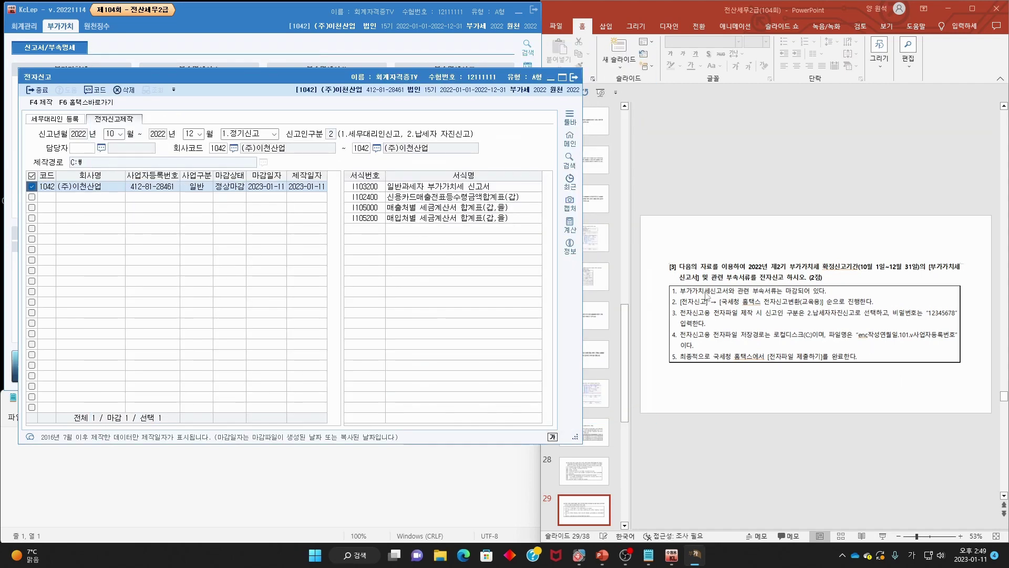
- Close electronic filing, review slide 30's one-year rent revenue task, and go to accounting management
left_click(573, 77)
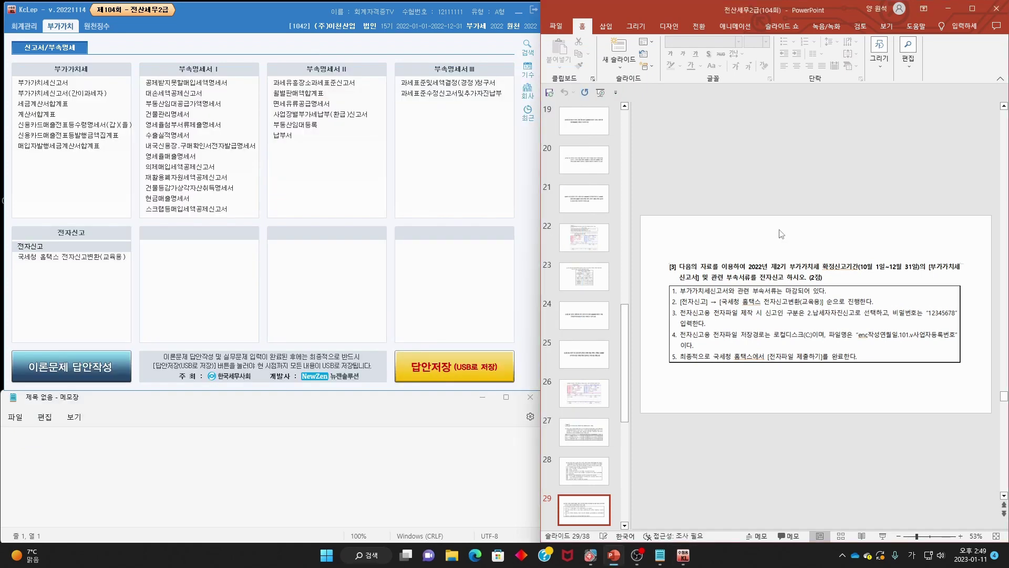
scroll(781, 233, "down", 1)
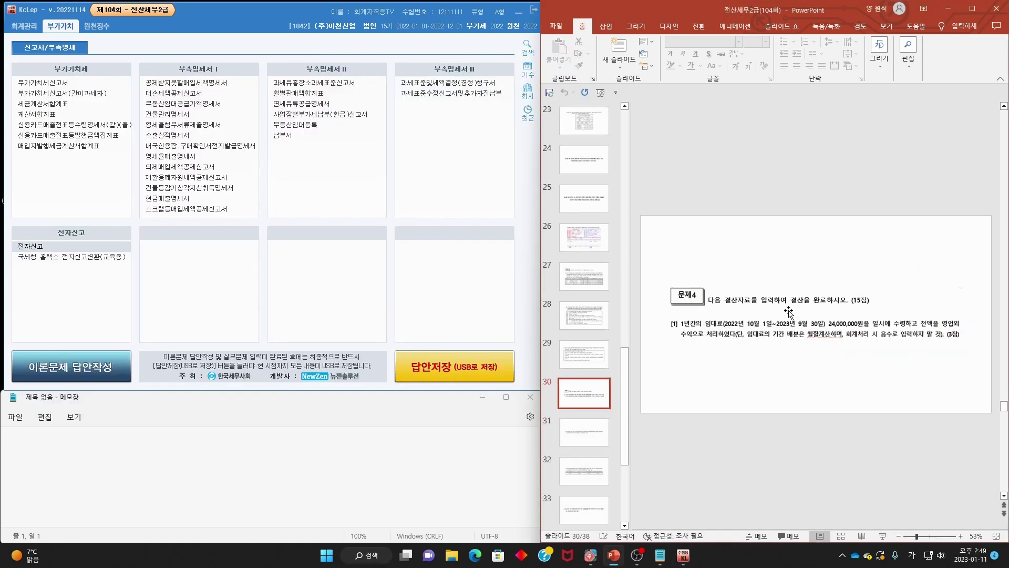
scroll(793, 309, "up", 2)
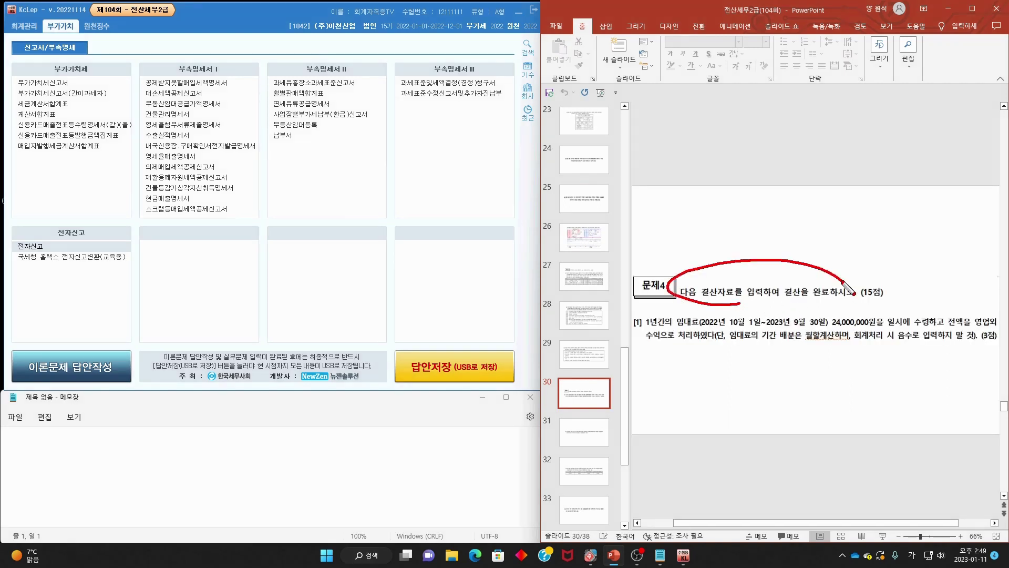
scroll(797, 309, "down", 2)
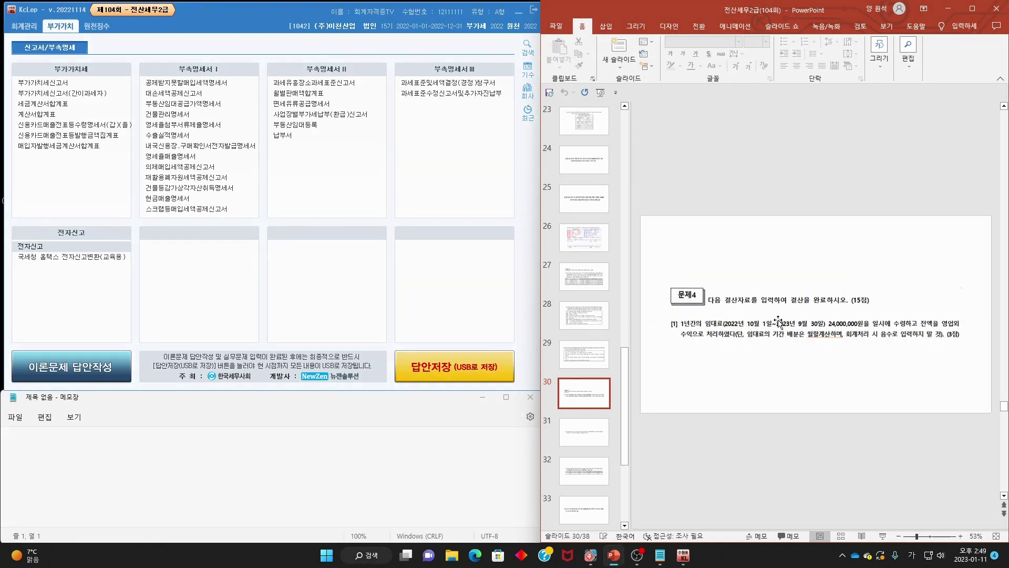
left_click_drag(678, 326, 962, 330)
left_click_drag(676, 340, 935, 339)
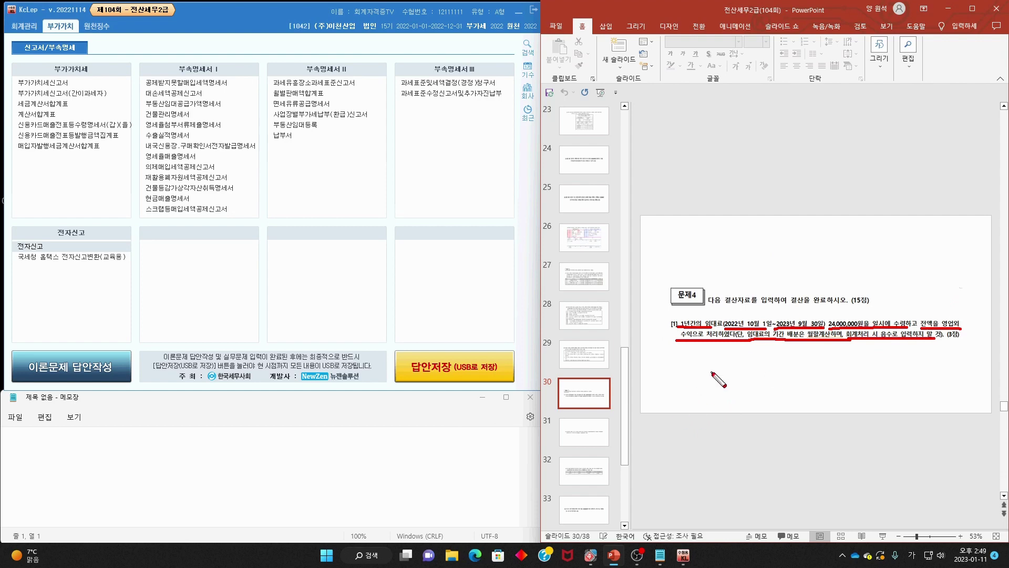
key("Escape")
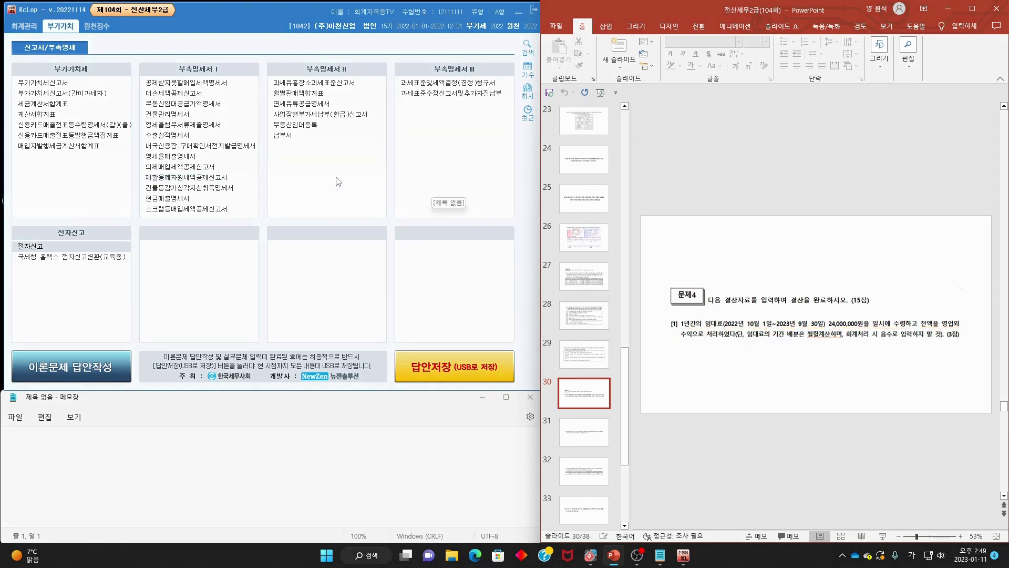
left_click(24, 26)
- Open the general journal and review the October 1 rent entry
left_click(37, 84)
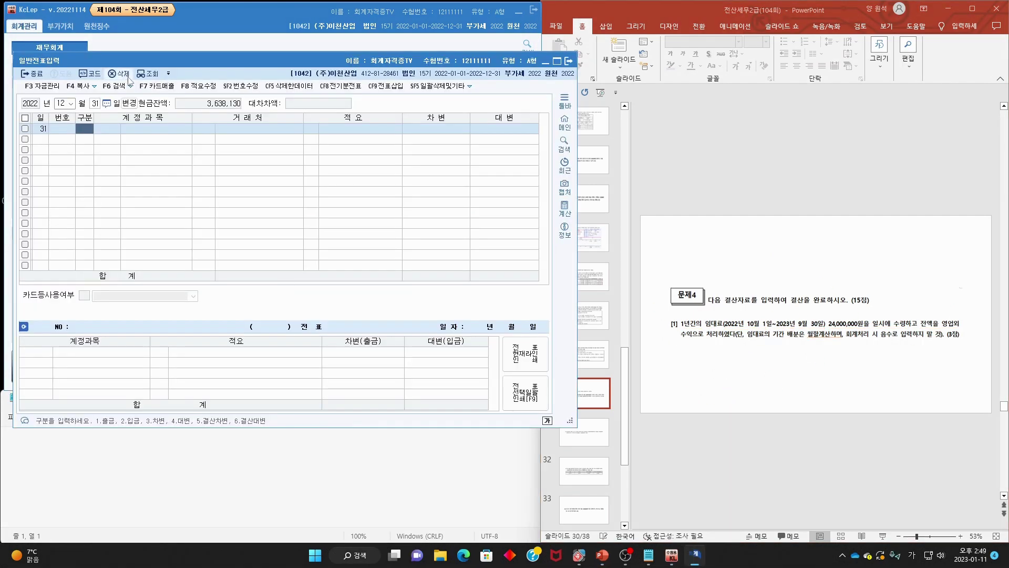
left_click(61, 104)
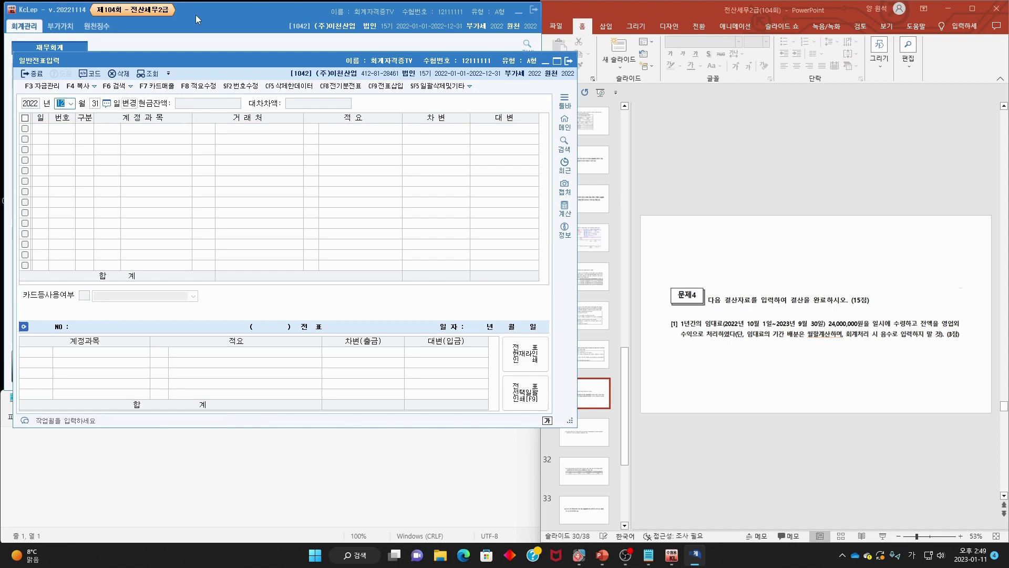
type("10")
key("Return")
type("1")
key("Return")
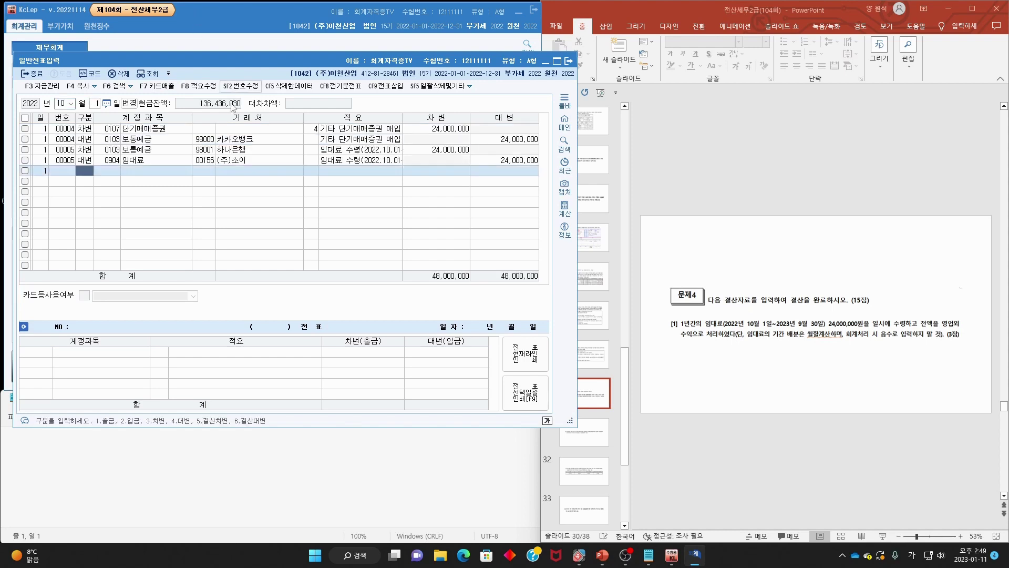
left_click(203, 160)
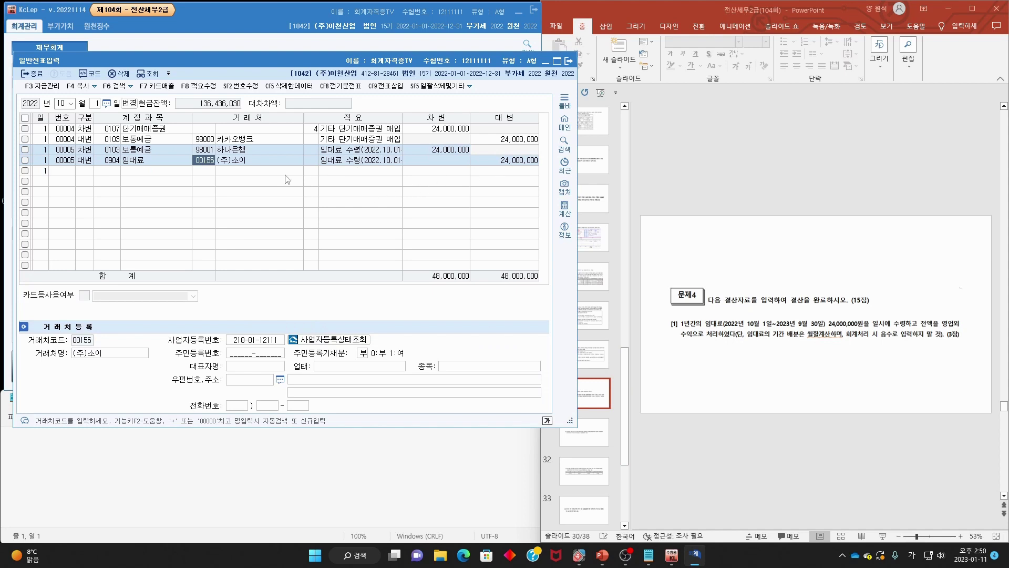
left_click(114, 160)
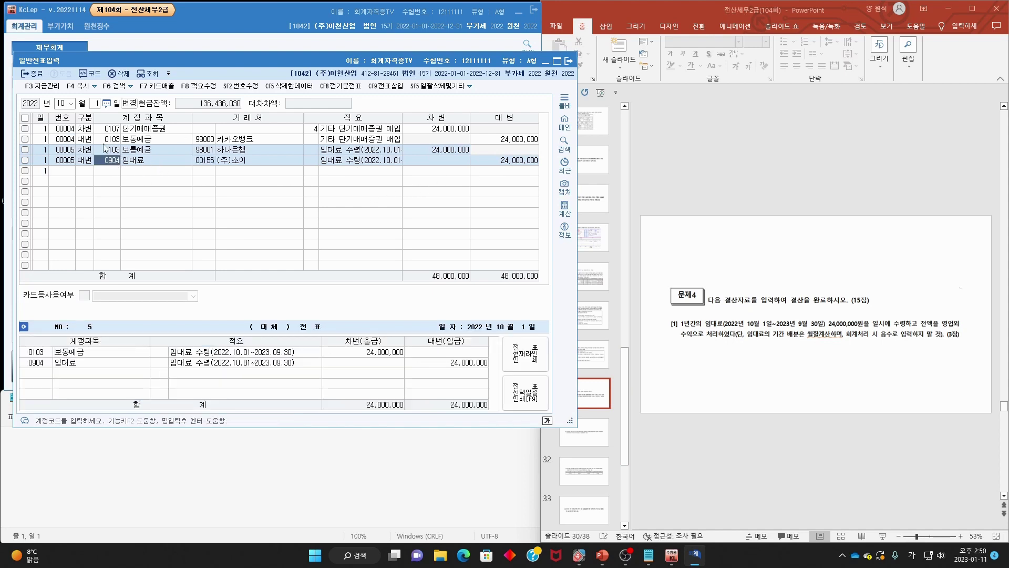
- Start a December 31 journal line on account 0904 임대료
left_click(61, 102)
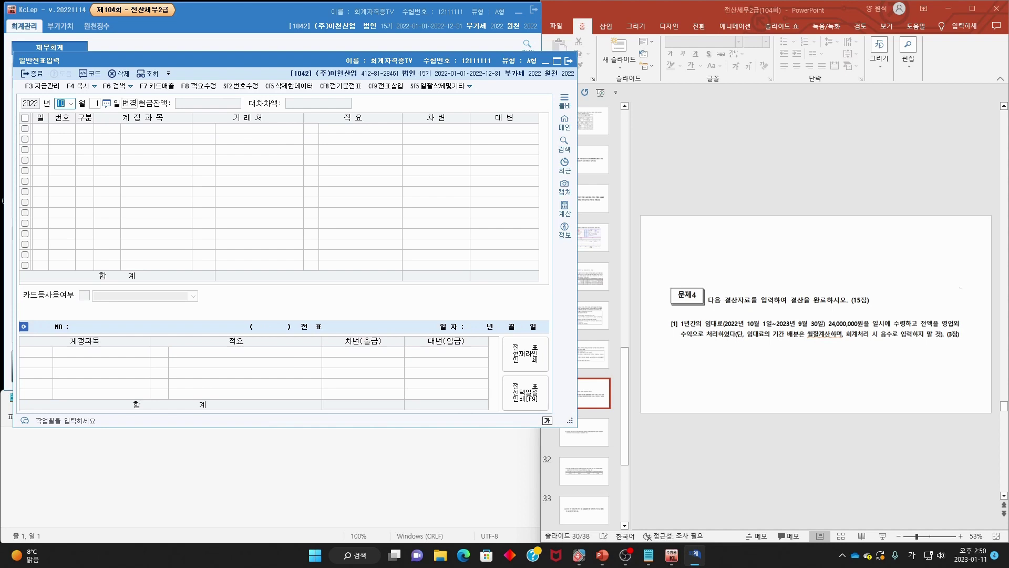
type("12")
key("Return")
type("31")
key("Return")
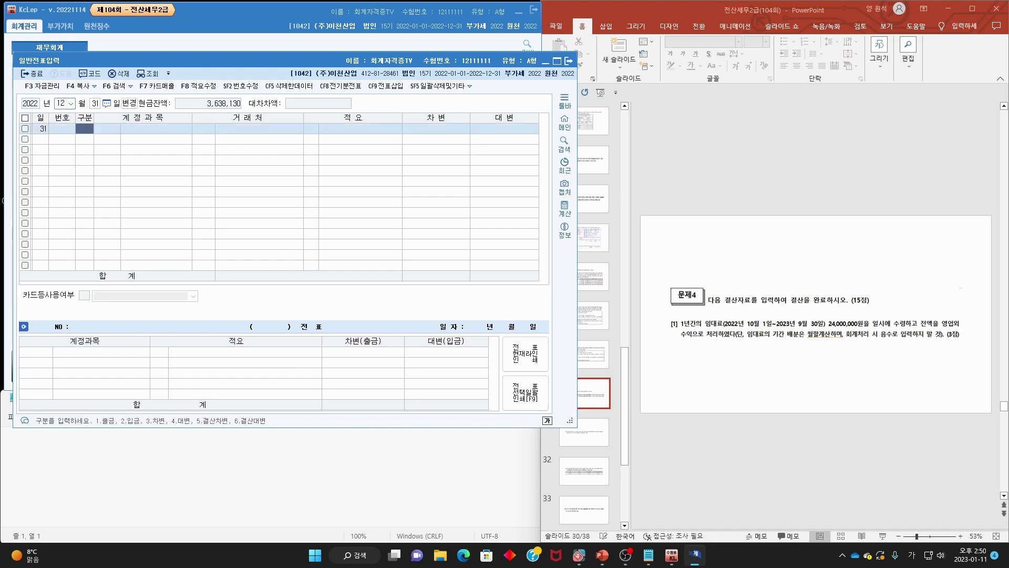
type("4")
key("Return")
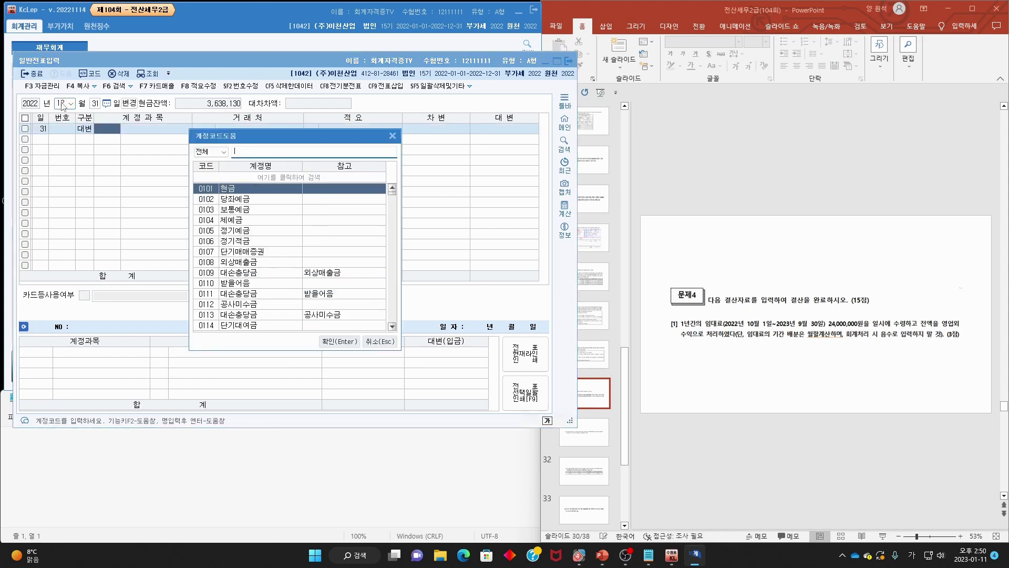
type("904")
key("Return")
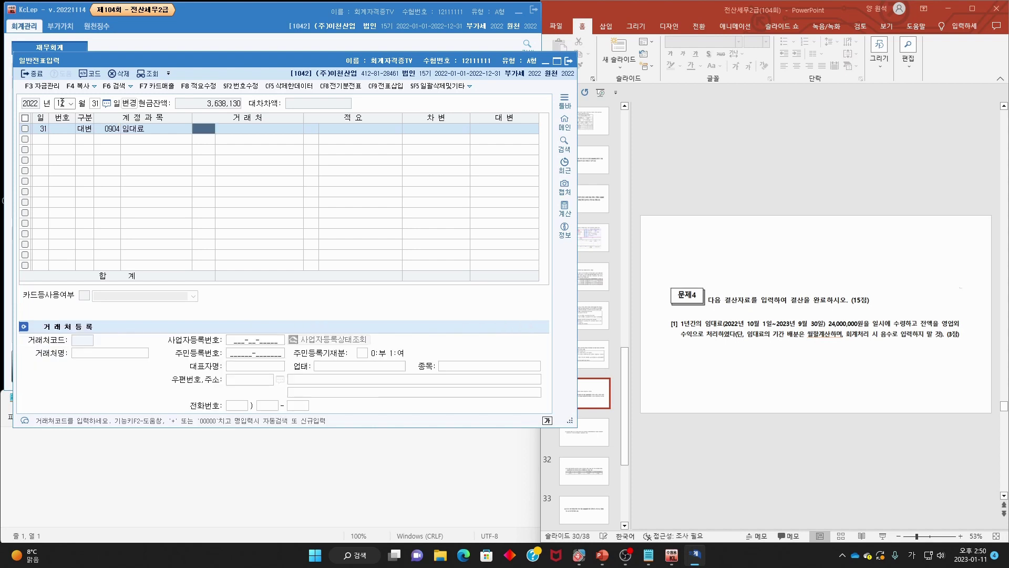
key("Return")
key("Return")
key("Return")
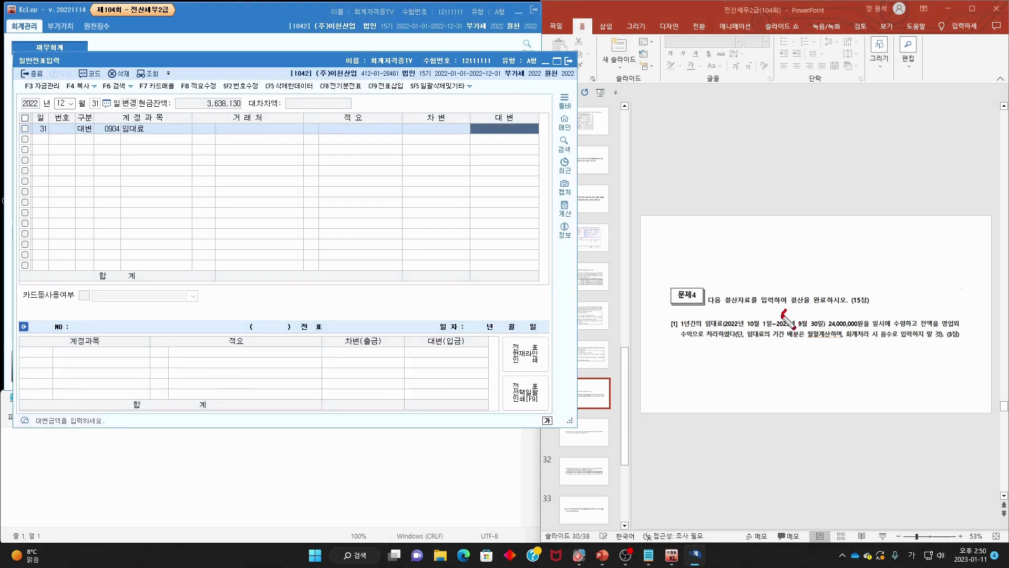
- Work out the rent proration and enter 18,000,000 for 임대료
mouse_move(786, 311)
left_mouse_down()
mouse_move(762, 334)
mouse_move(842, 342)
left_mouse_up()
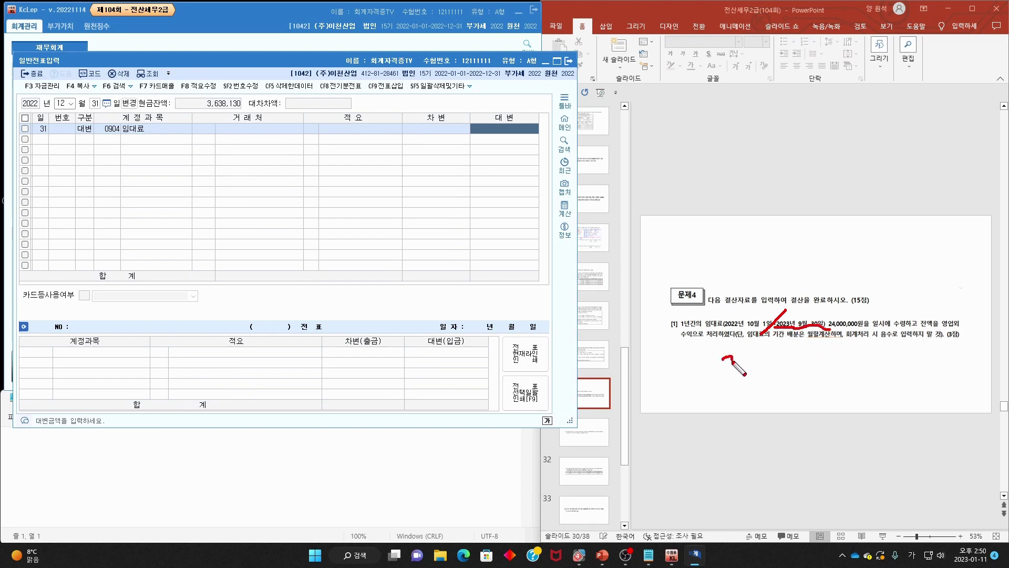
mouse_move(721, 360)
left_mouse_down()
mouse_move(793, 374)
mouse_move(801, 391)
mouse_move(810, 363)
mouse_move(799, 358)
mouse_move(837, 353)
left_mouse_up()
mouse_move(822, 358)
left_mouse_down()
mouse_move(838, 357)
mouse_move(855, 387)
left_mouse_up()
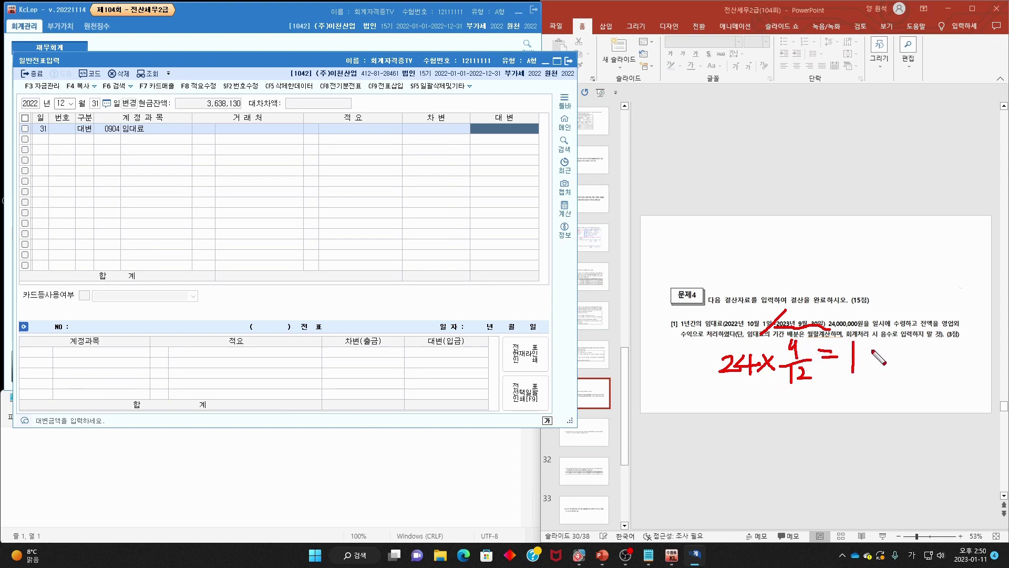
left_click_drag(876, 352, 868, 369)
key("Escape")
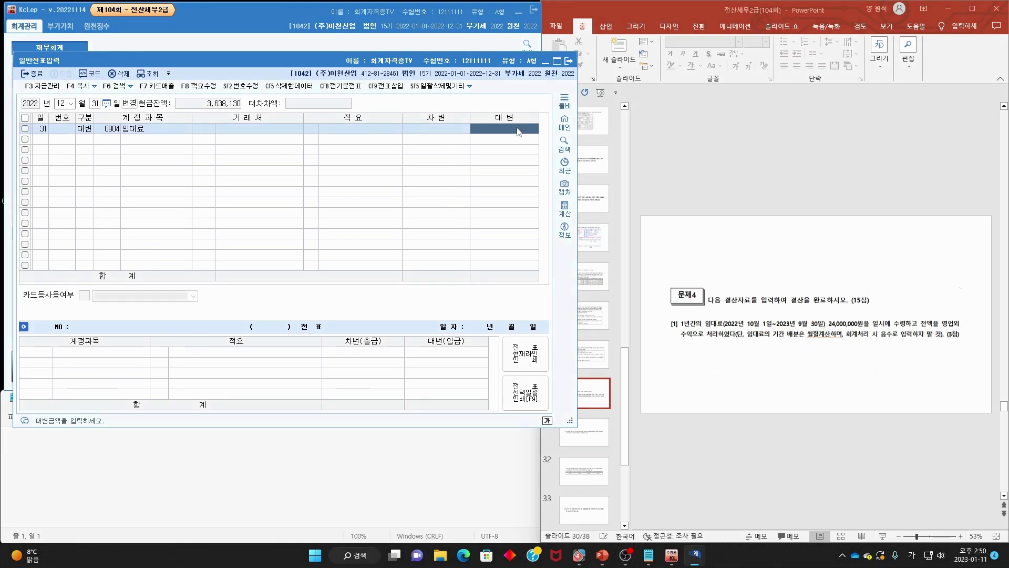
type("18,000,000")
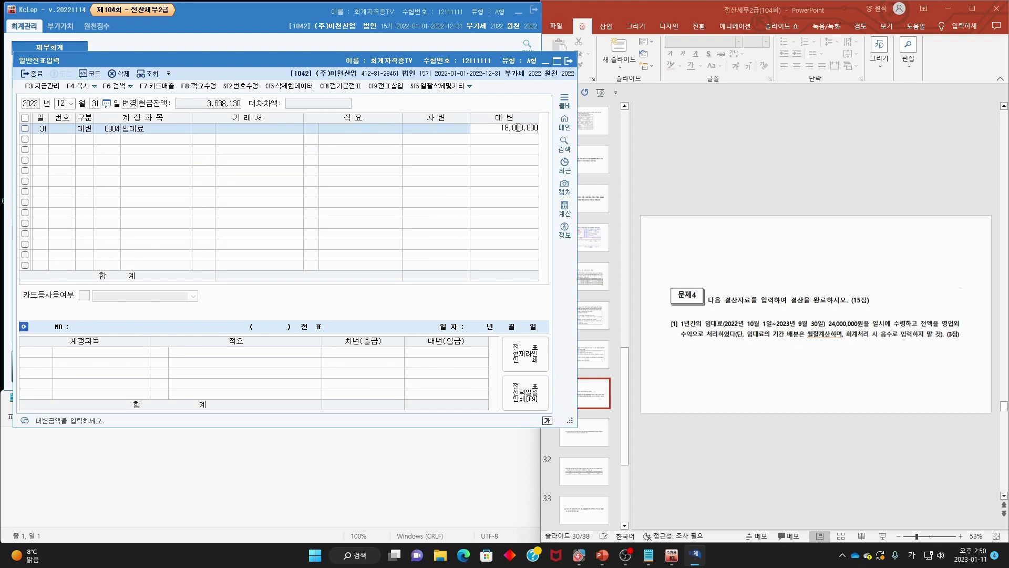
key("Return")
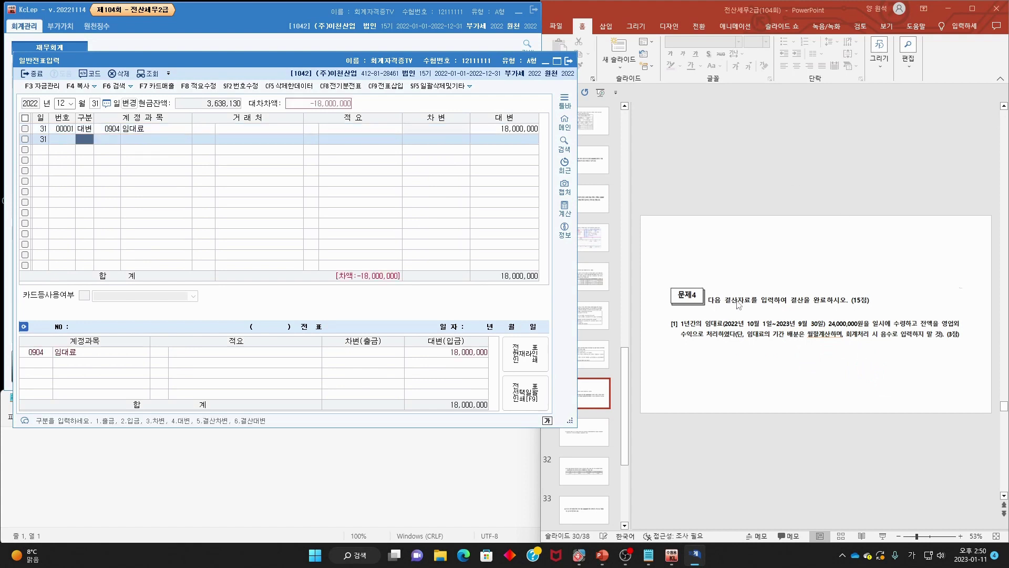
- Move 임대료 to the debit side and credit 선수수익 on the second line
key("Up")
type("3")
left_click(86, 140)
type("4")
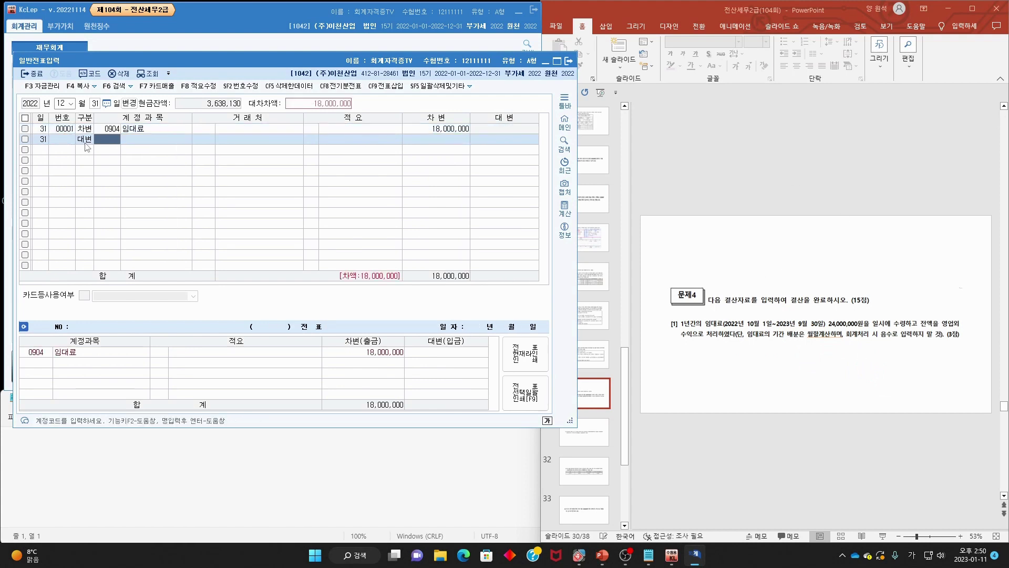
key("F2")
type("선수")
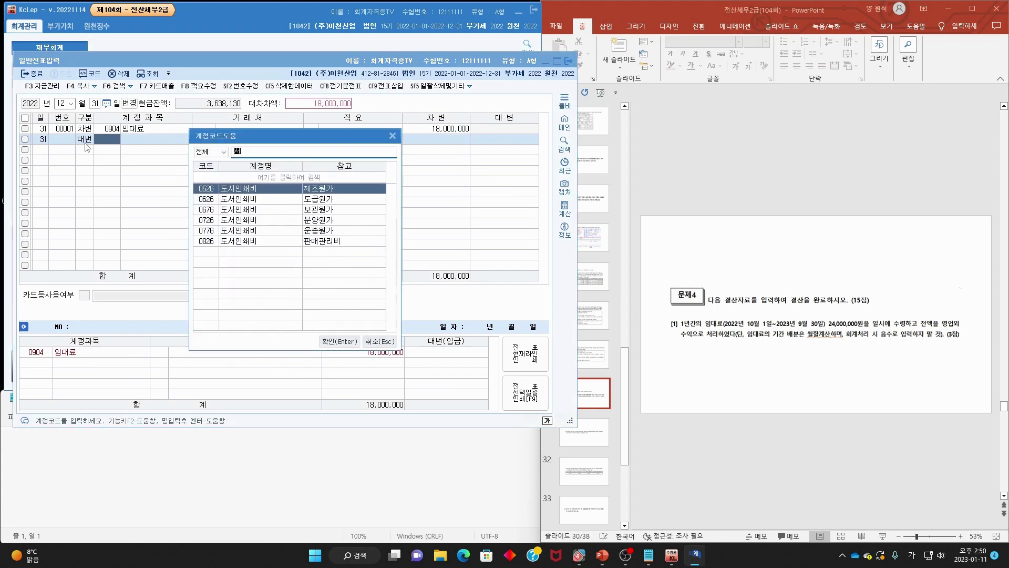
type("수익")
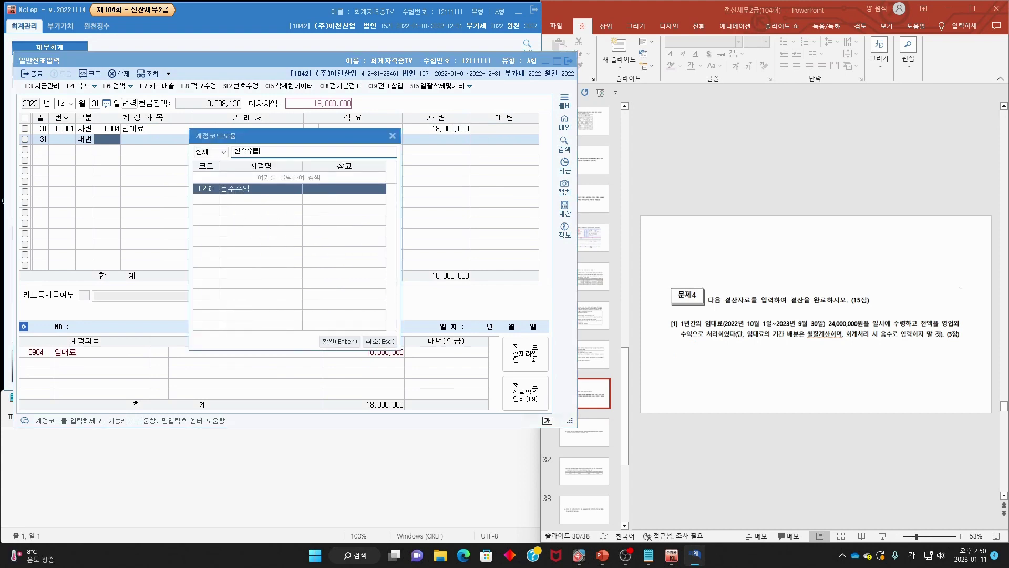
key("Return")
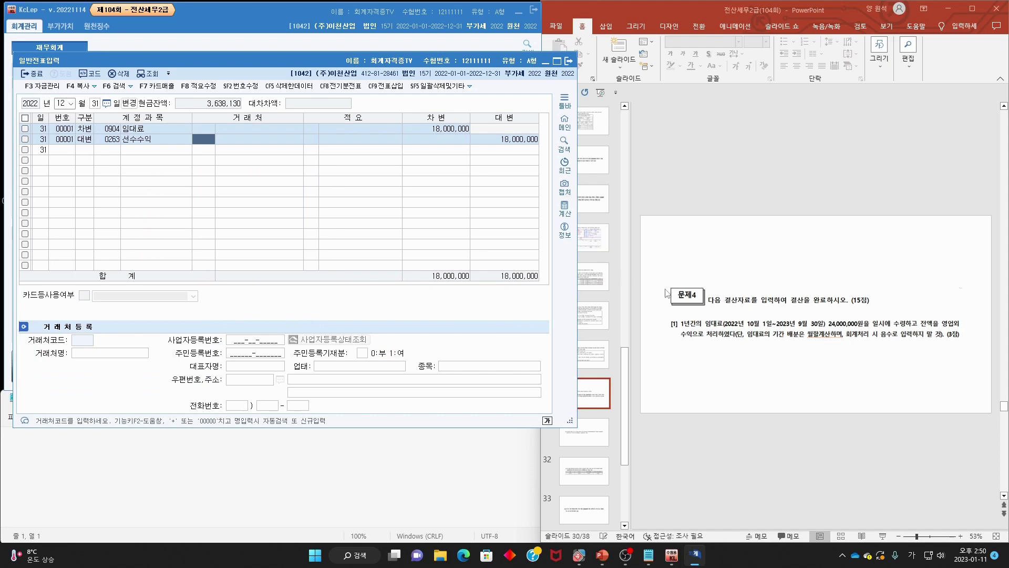
left_click(672, 296)
scroll(672, 296, "down", 1)
scroll(672, 297, "up", 2)
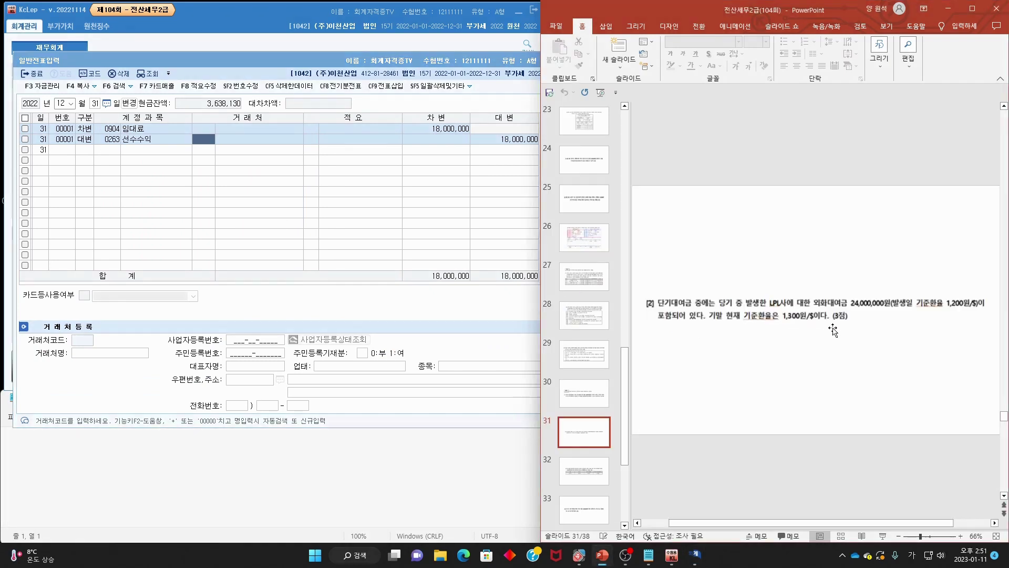
mouse_move(663, 310)
left_mouse_down()
mouse_move(783, 307)
mouse_move(786, 296)
mouse_move(784, 312)
mouse_move(889, 305)
left_mouse_up()
mouse_move(652, 322)
left_mouse_down()
mouse_move(819, 325)
mouse_move(771, 314)
left_mouse_up()
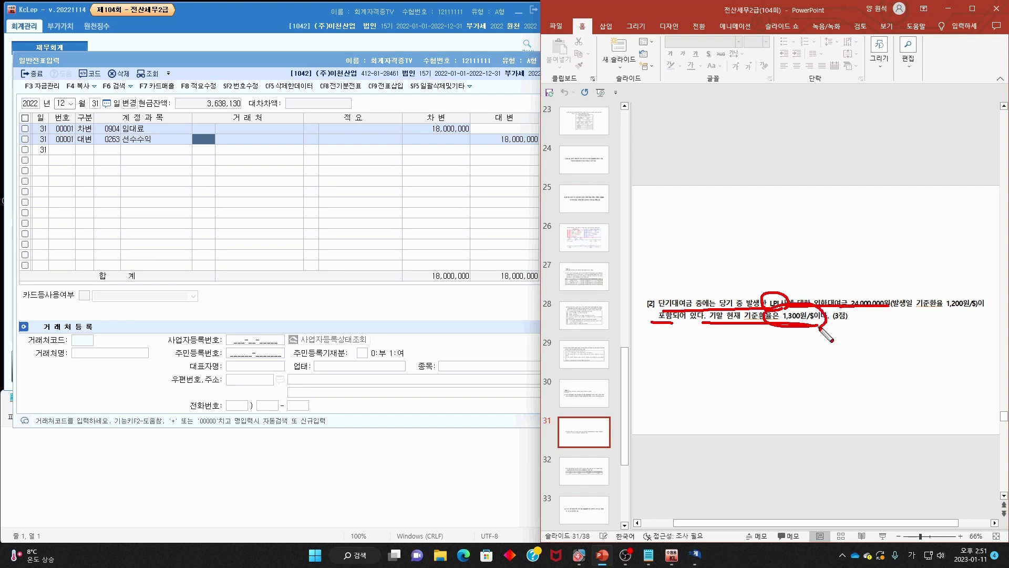
key("Escape")
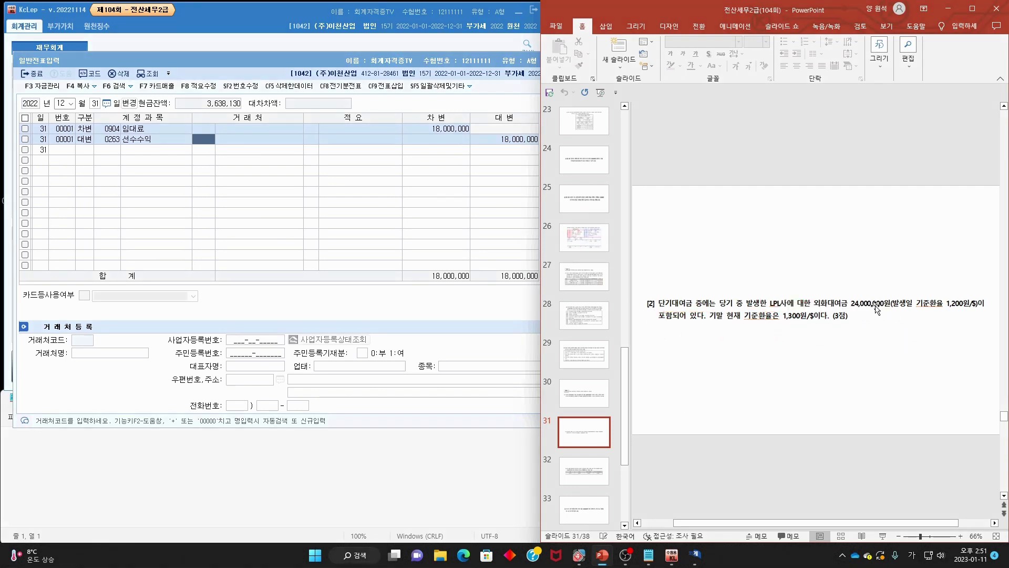
key("ctrl+p")
left_click_drag(784, 323, 835, 324)
left_click_drag(945, 309, 989, 304)
left_click_drag(908, 280, 948, 276)
key("Escape")
key("Escape")
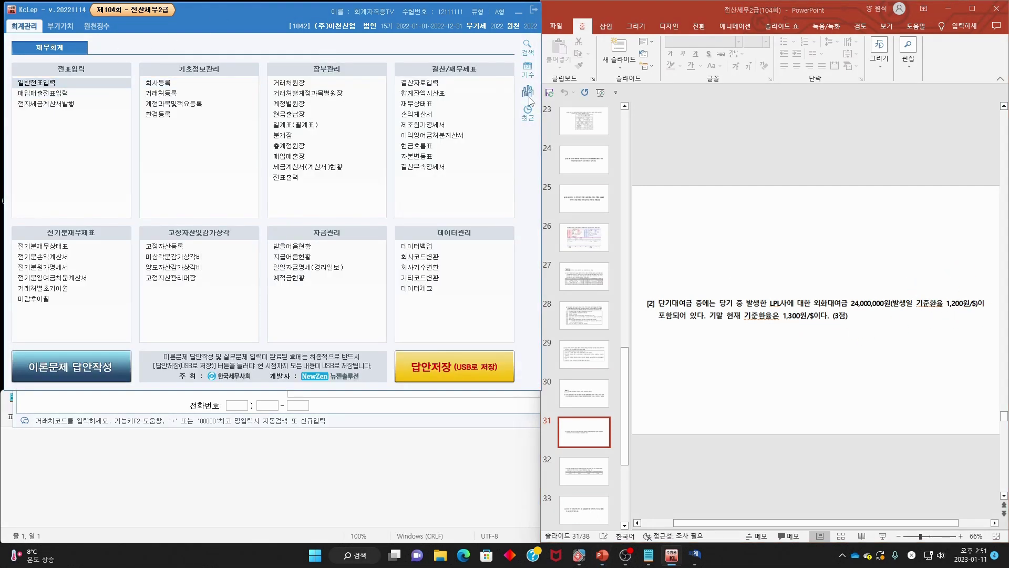
left_click(436, 106)
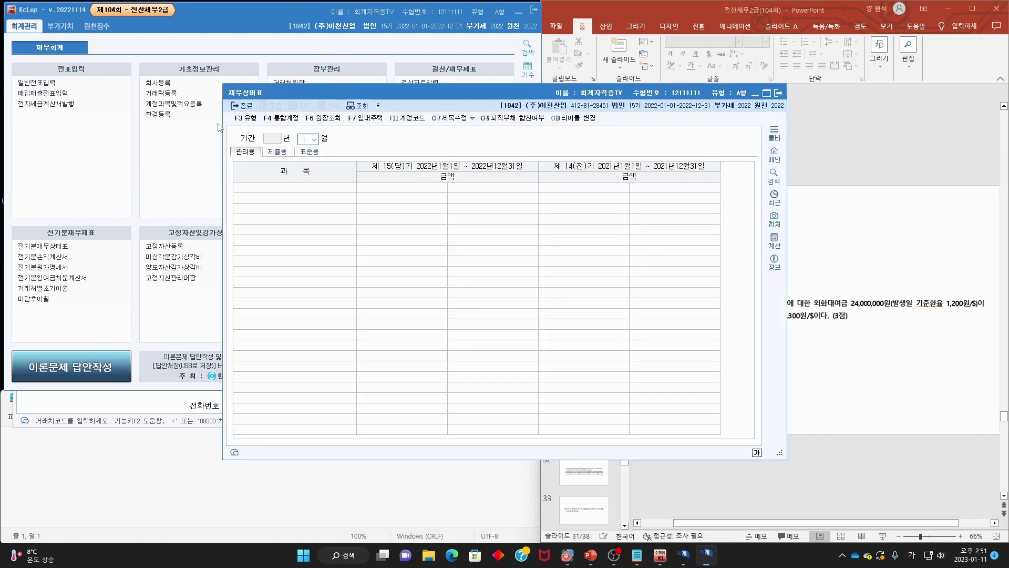
left_click(597, 302)
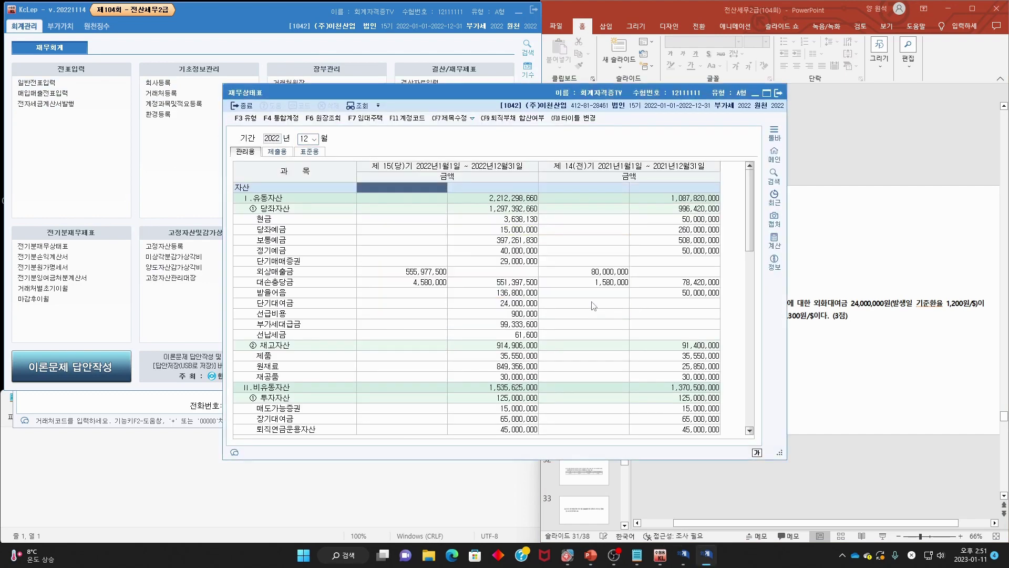
left_click_drag(594, 95, 428, 59)
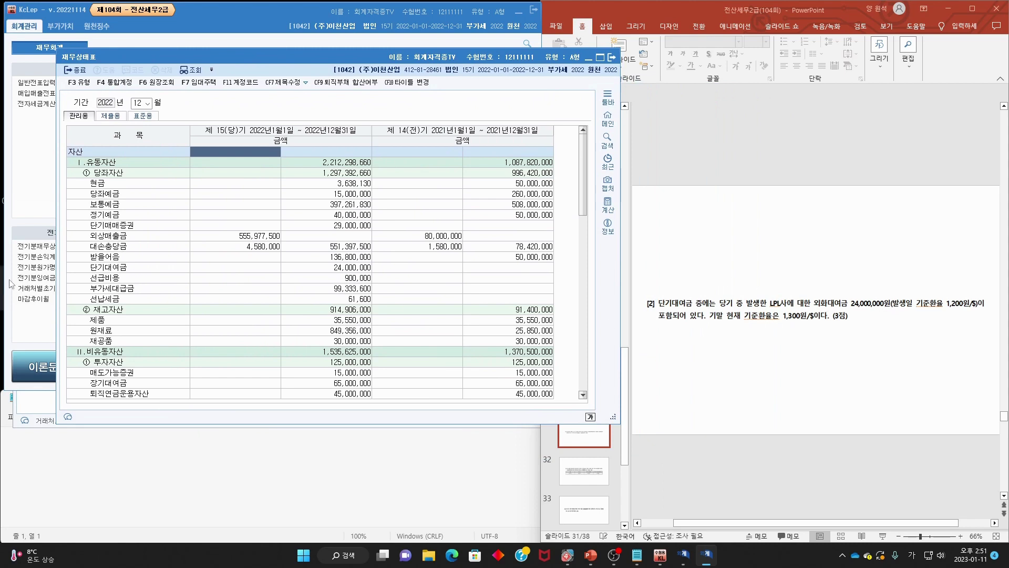
left_click(115, 269)
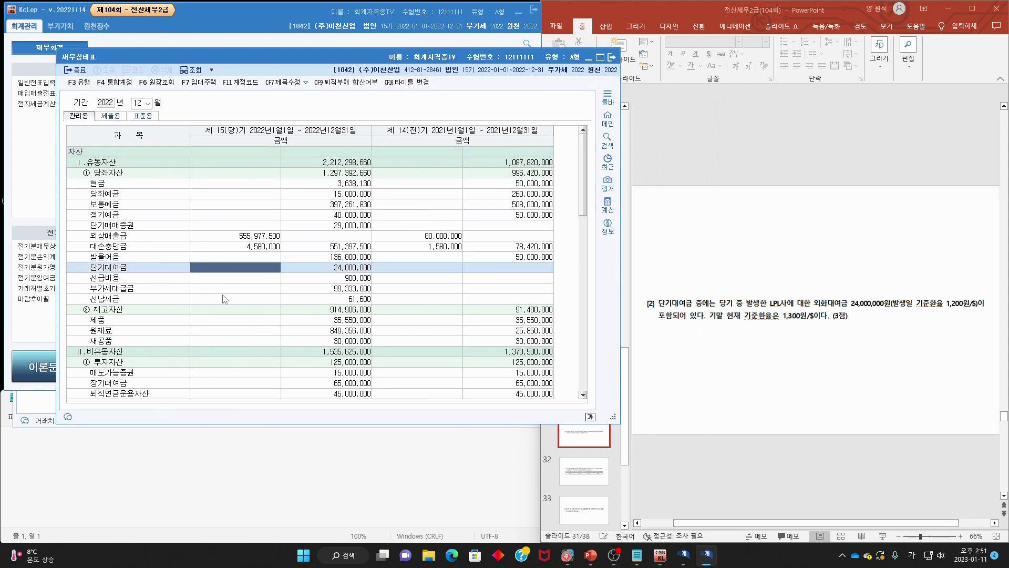
scroll(318, 310, "down", 2)
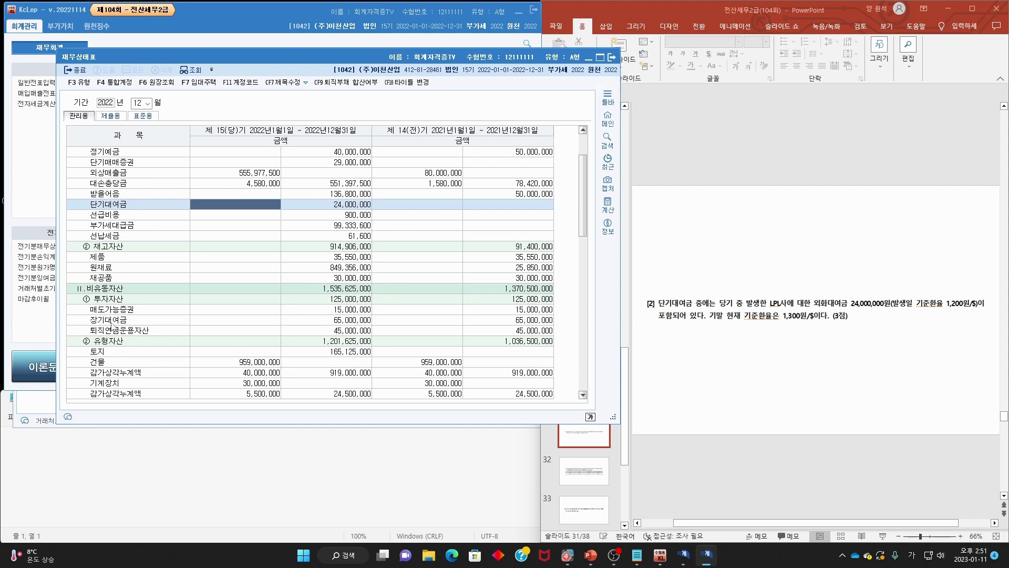
left_click(356, 321)
left_click(144, 210)
left_click(353, 205)
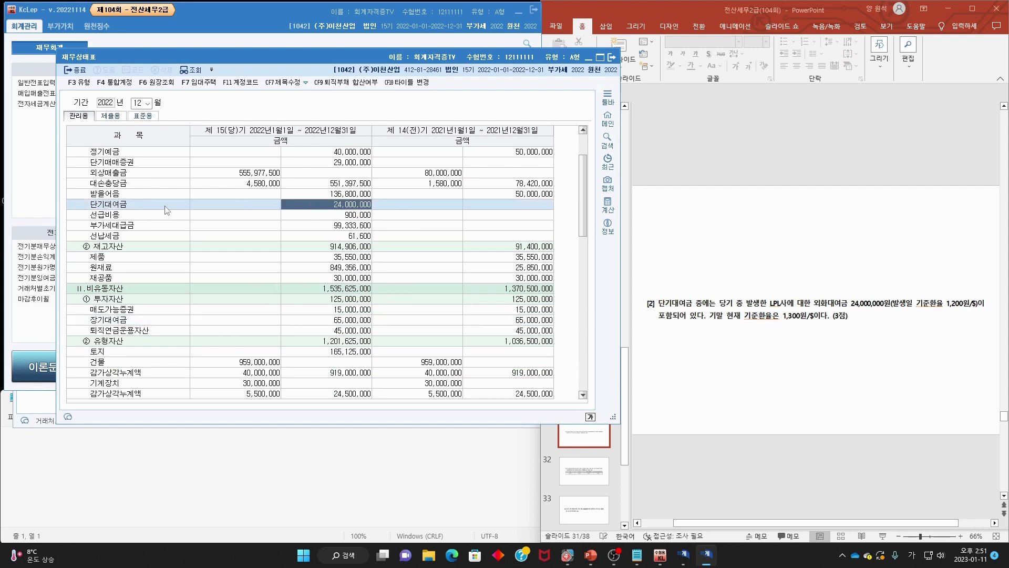
double_click(361, 207)
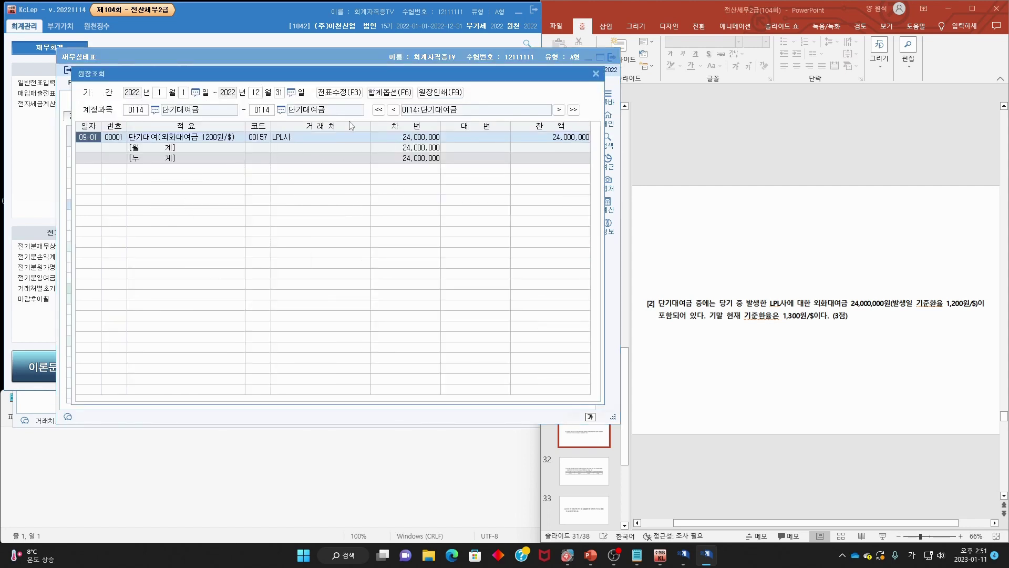
left_click(596, 74)
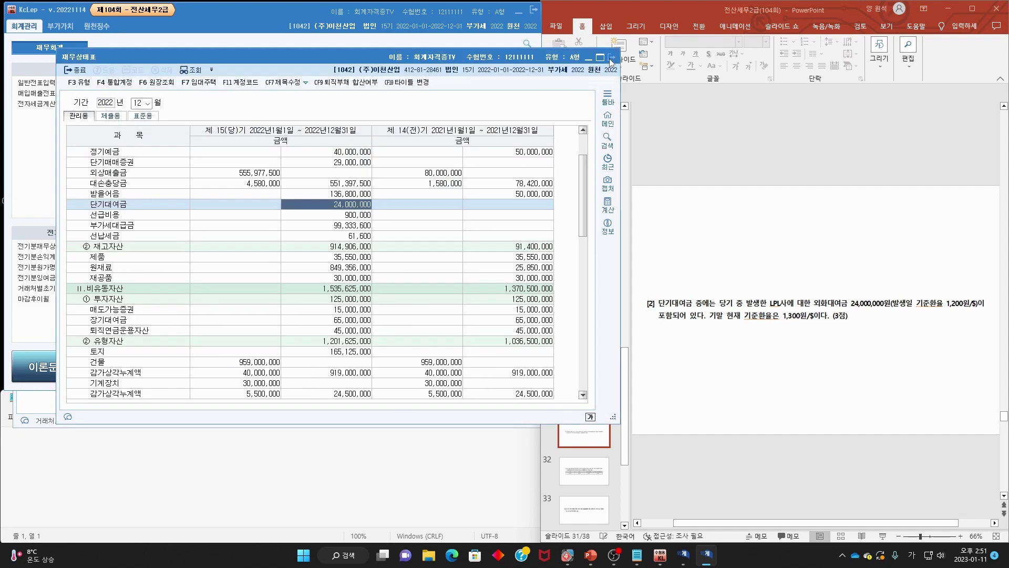
left_click(612, 57)
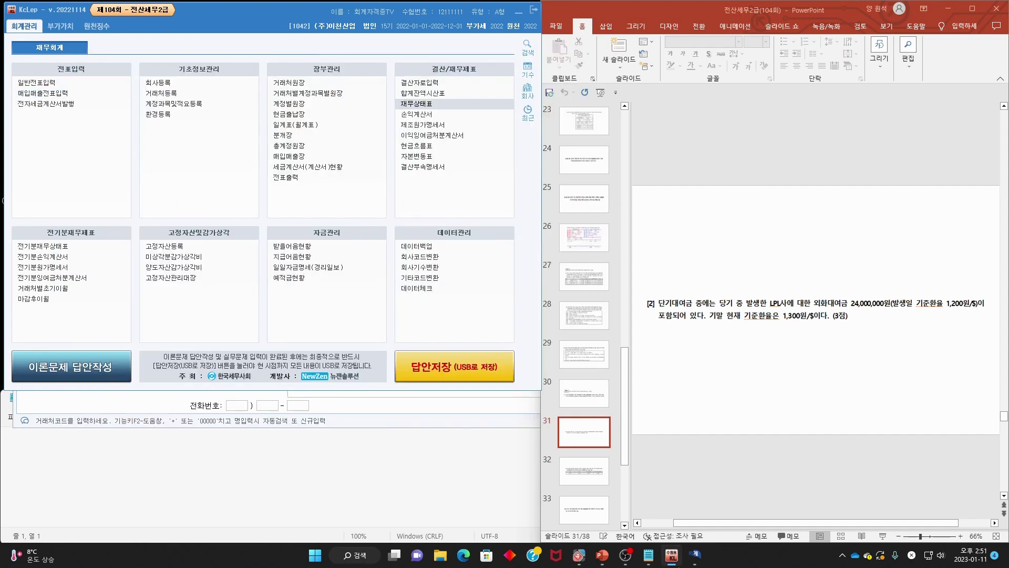
left_click(694, 555)
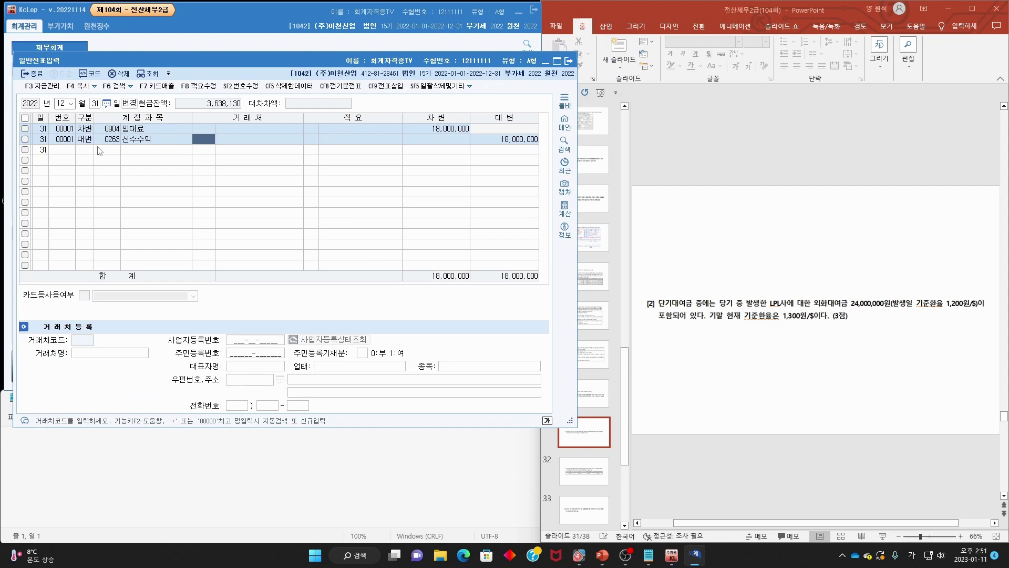
left_click(99, 151)
- Mark the 24,000,000원 loan and 1,200원/$ rate, then type 24,000,000 in Notepad
left_click_drag(944, 310, 976, 311)
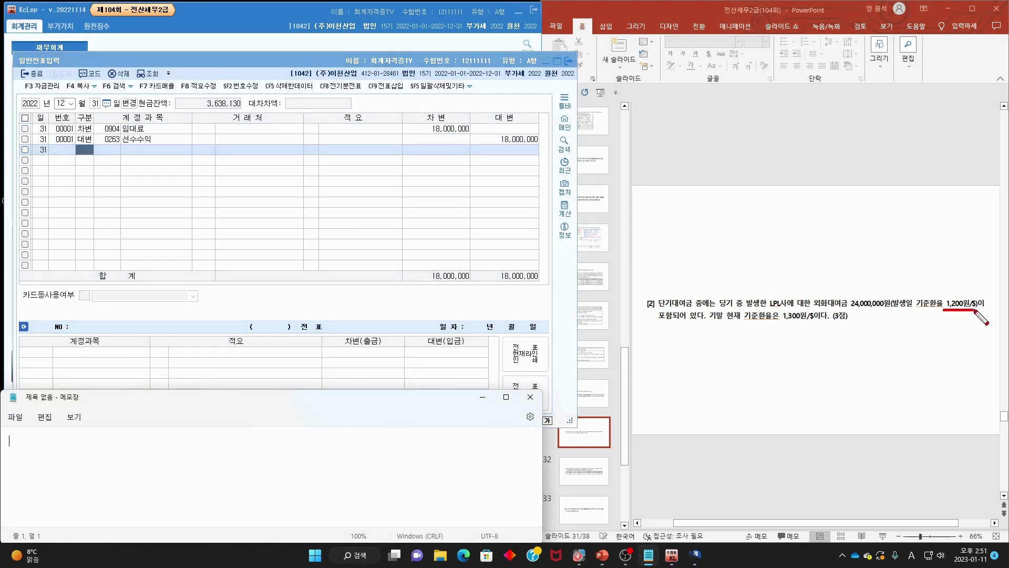
mouse_move(847, 310)
left_mouse_down()
mouse_move(895, 308)
mouse_move(928, 268)
left_mouse_up()
key("Escape")
type("2")
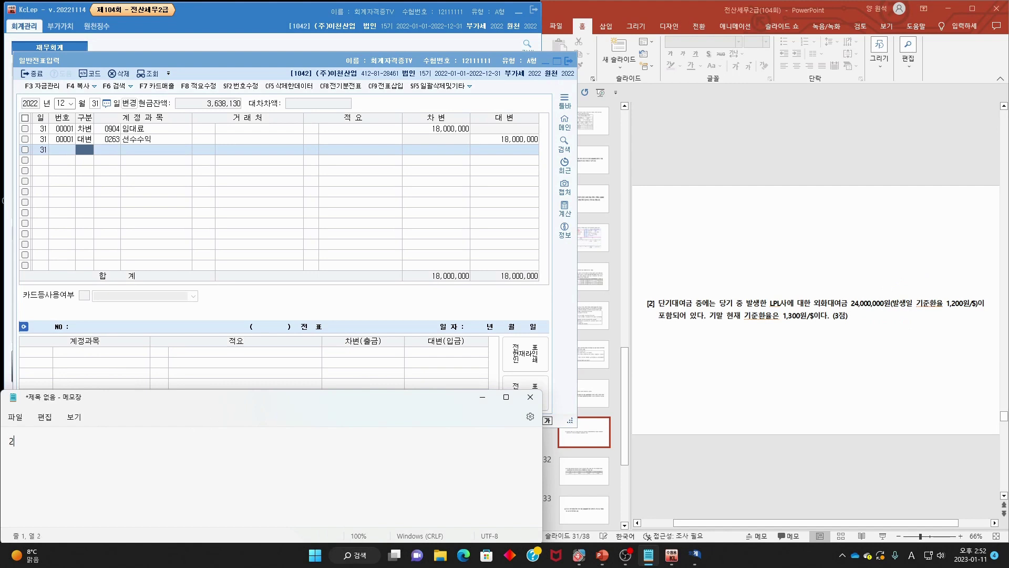
type("4,000,000 / 1,200 = $20,000")
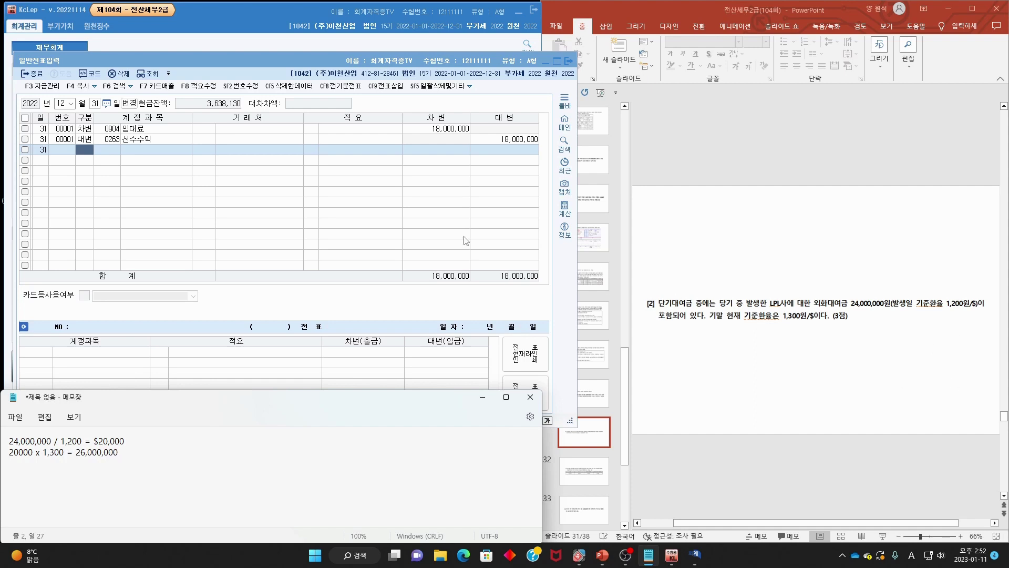
left_click(92, 153)
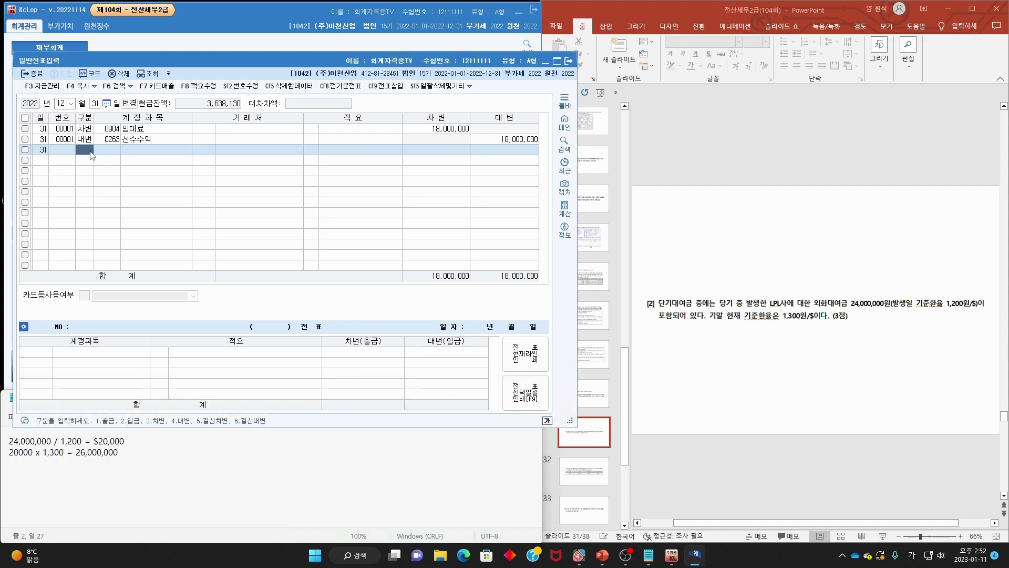
- Enter the debit line: 0114 단기대여금, customer LPL사, 2,000,000
type("3대여")
key("Return")
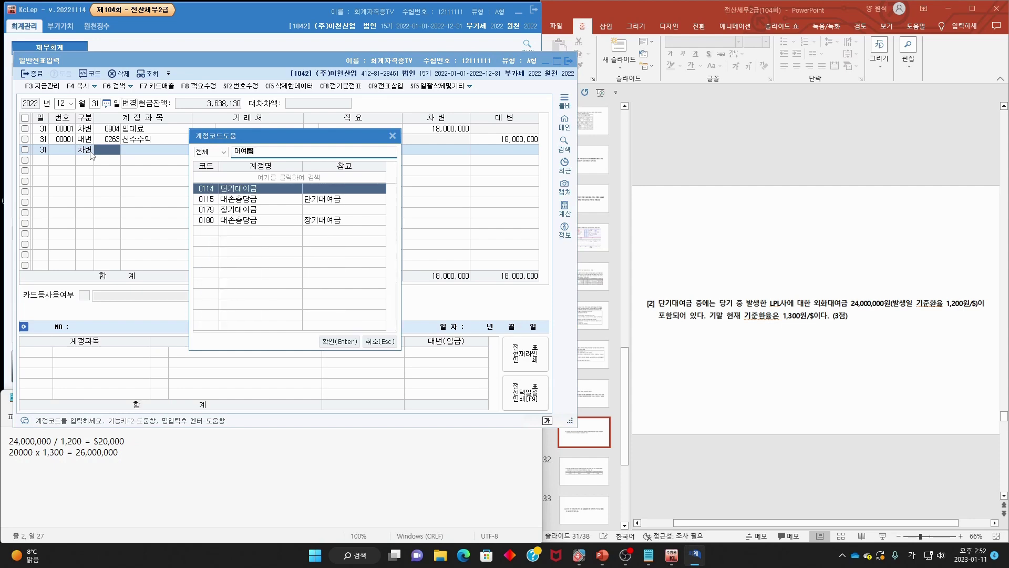
key("Return")
key("F2")
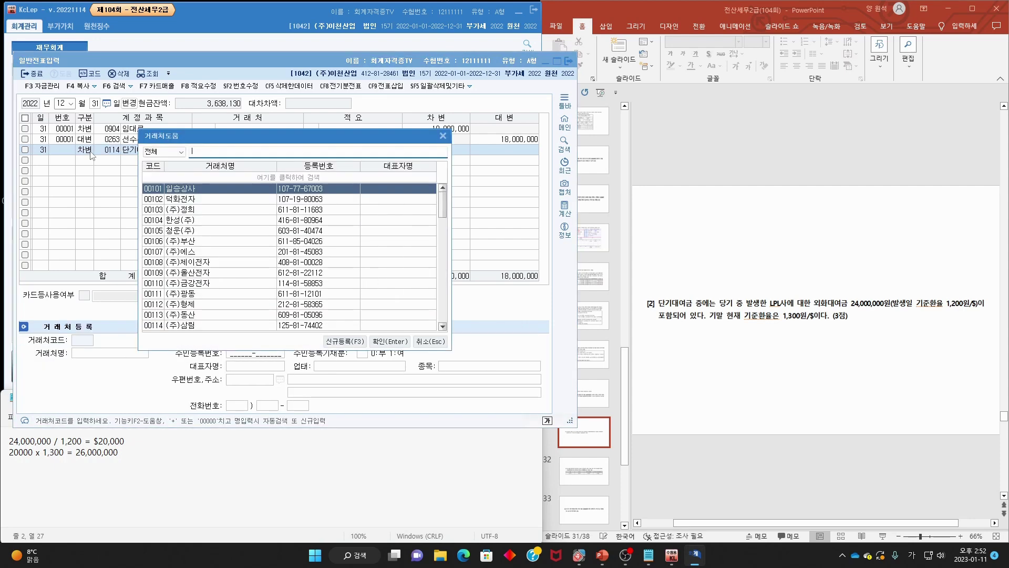
key("Hangul")
type("L")
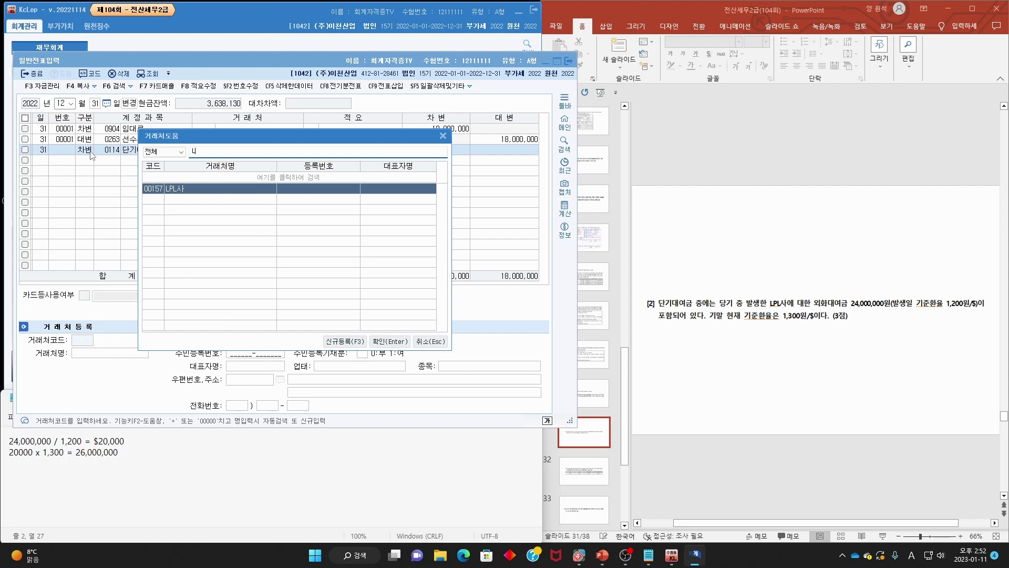
key("Return")
key("Return")
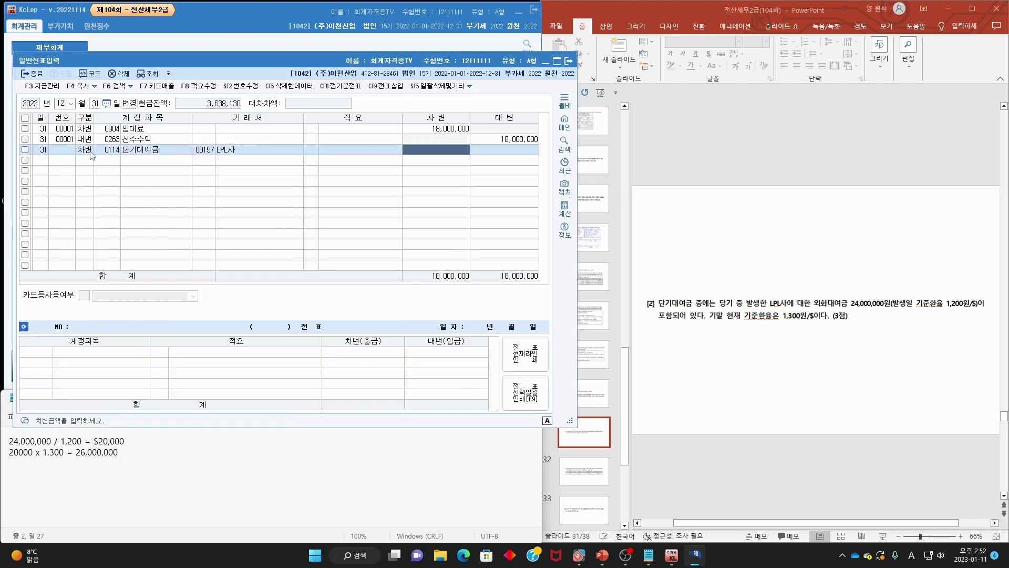
type("2000")
- Add the credit line to 0910 외화환산이익 for 2,000,000
key("Return")
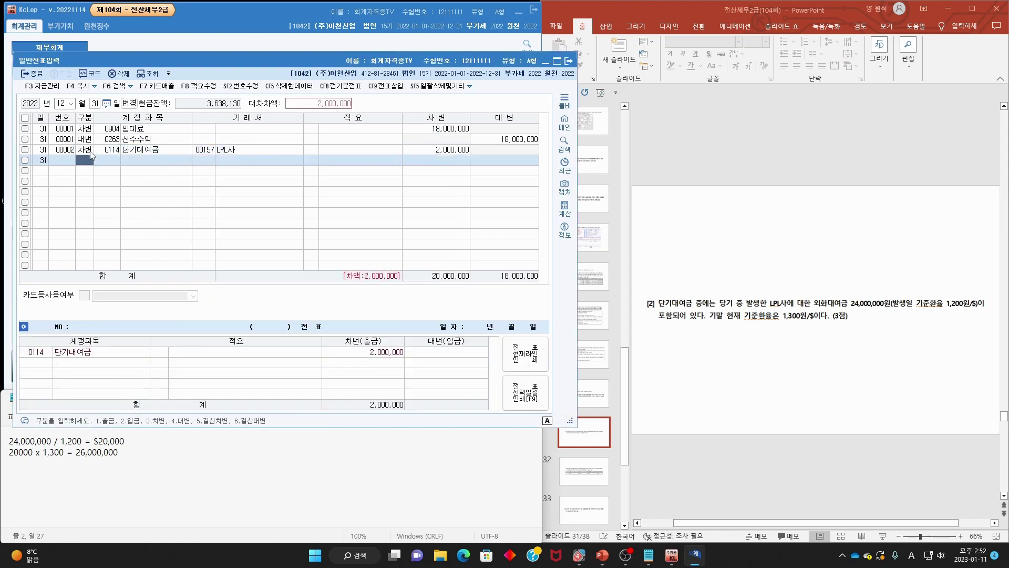
type("4")
key("Return")
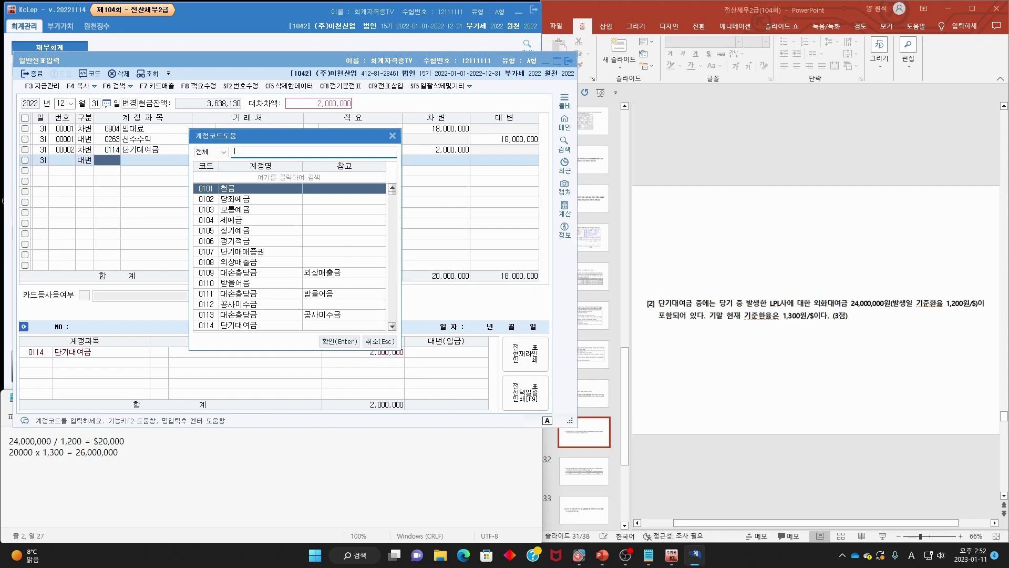
type("외화환")
key("Escape")
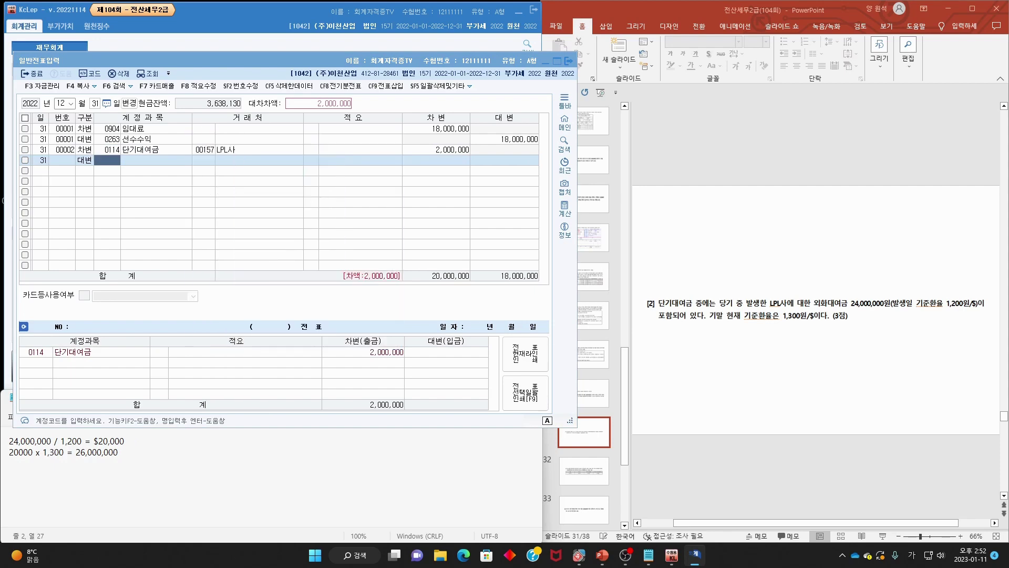
left_click(752, 250)
scroll(753, 250, "down", 1)
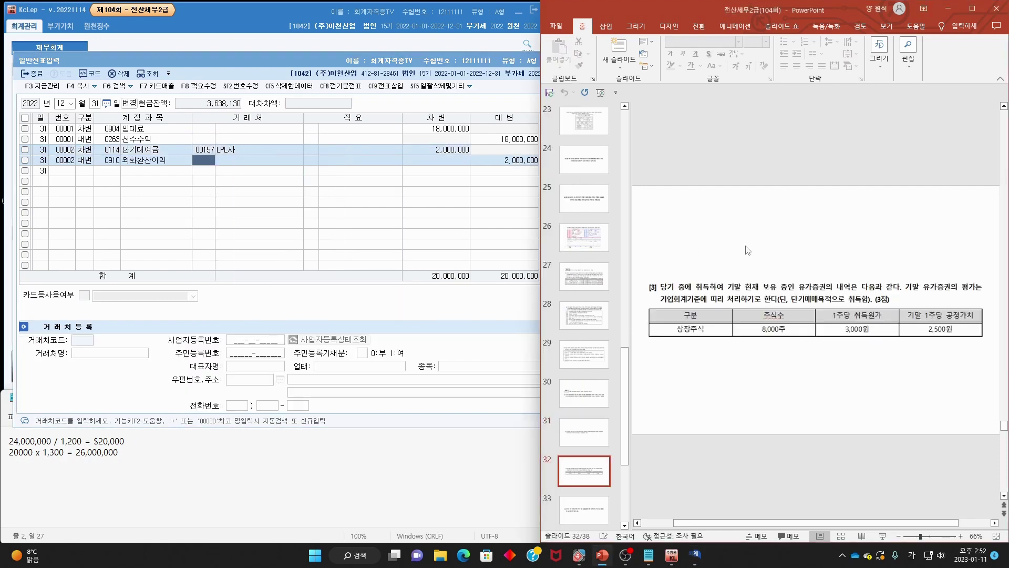
- Underline question [3]'s opening and its year-end valuation wording, then clear the ink
mouse_move(661, 295)
left_mouse_down()
mouse_move(647, 290)
mouse_move(856, 289)
left_mouse_up()
mouse_move(906, 269)
left_mouse_down()
mouse_move(892, 296)
mouse_move(981, 289)
left_mouse_up()
left_click_drag(657, 304, 869, 304)
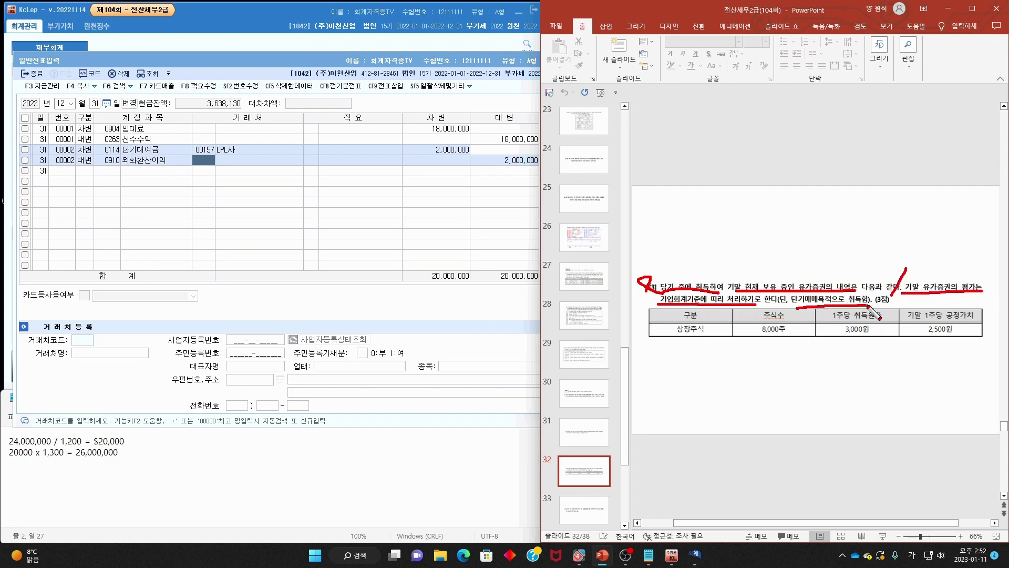
key("e")
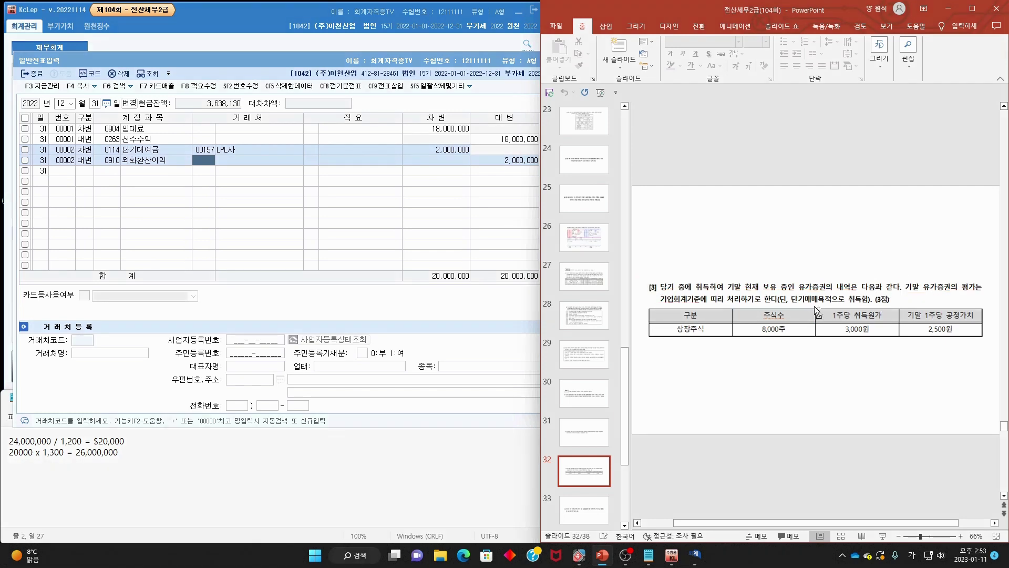
- Mark 8,000 shares at 3,000원 and the 2,500원 fair value, then select the old Notepad lines
left_click_drag(796, 304, 870, 303)
left_click_drag(792, 286, 804, 274)
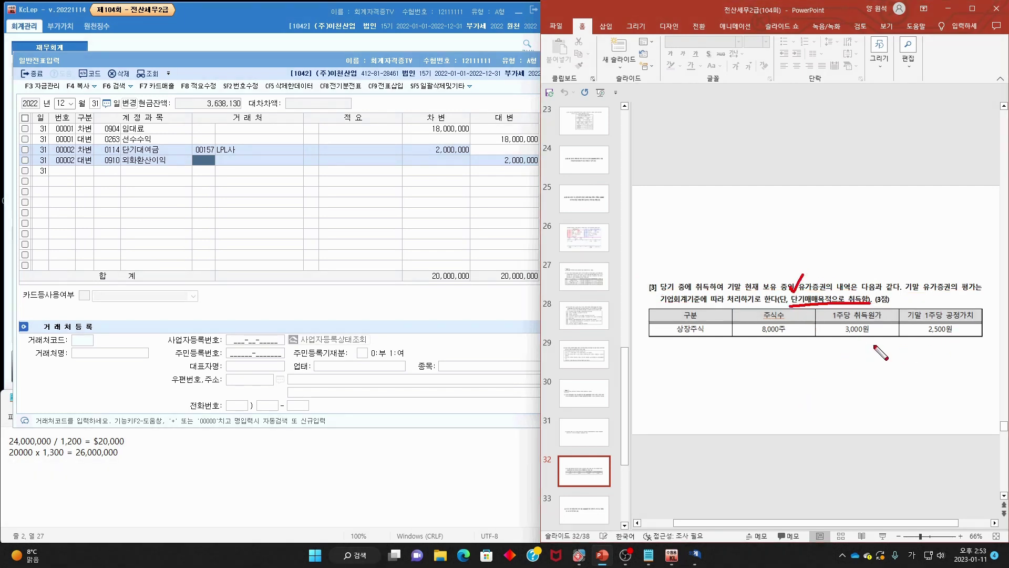
left_click_drag(776, 334, 850, 329)
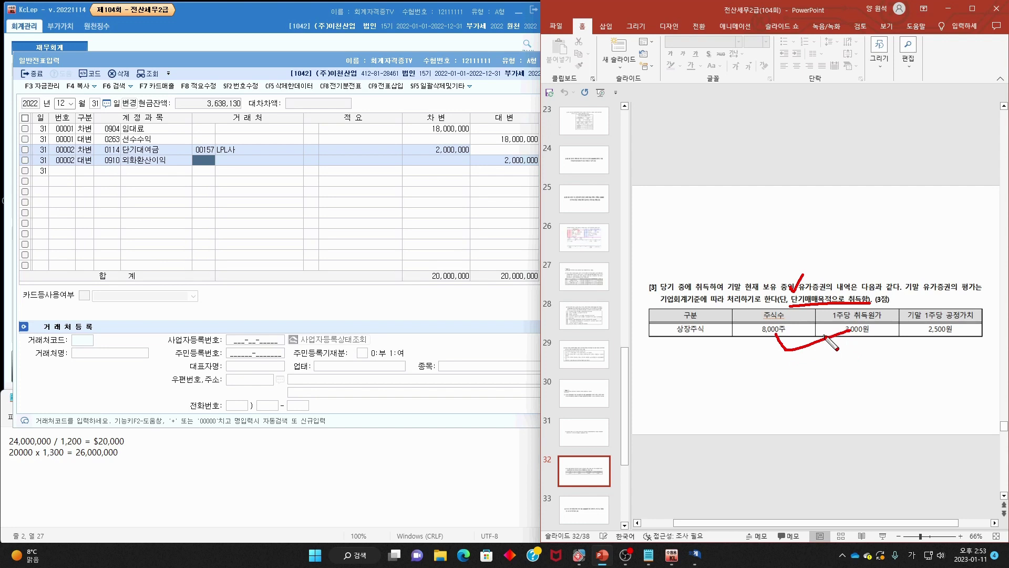
mouse_move(743, 372)
left_mouse_down()
mouse_move(770, 385)
mouse_move(791, 370)
mouse_move(776, 398)
left_mouse_up()
left_click_drag(971, 344, 944, 349)
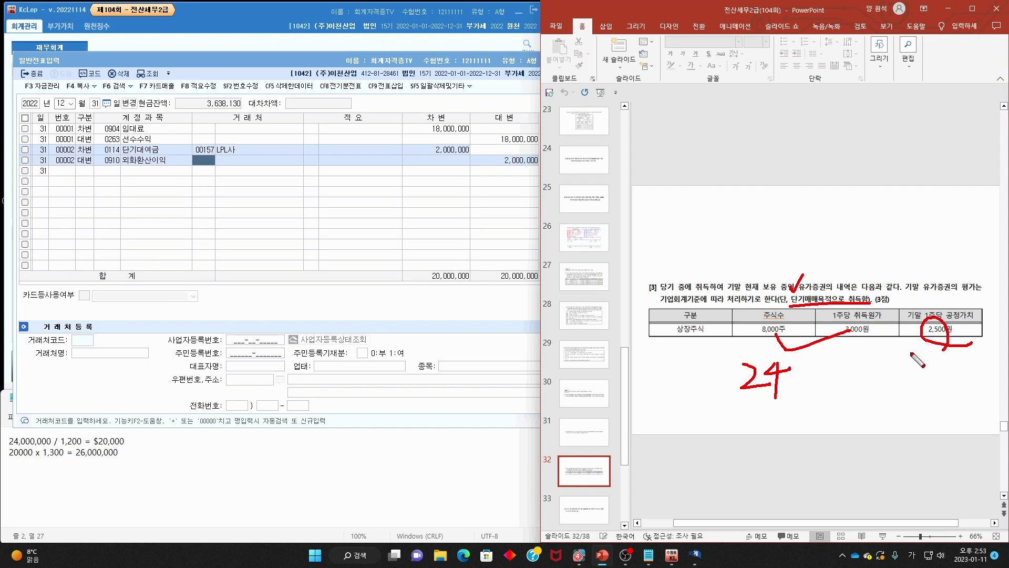
key("Escape")
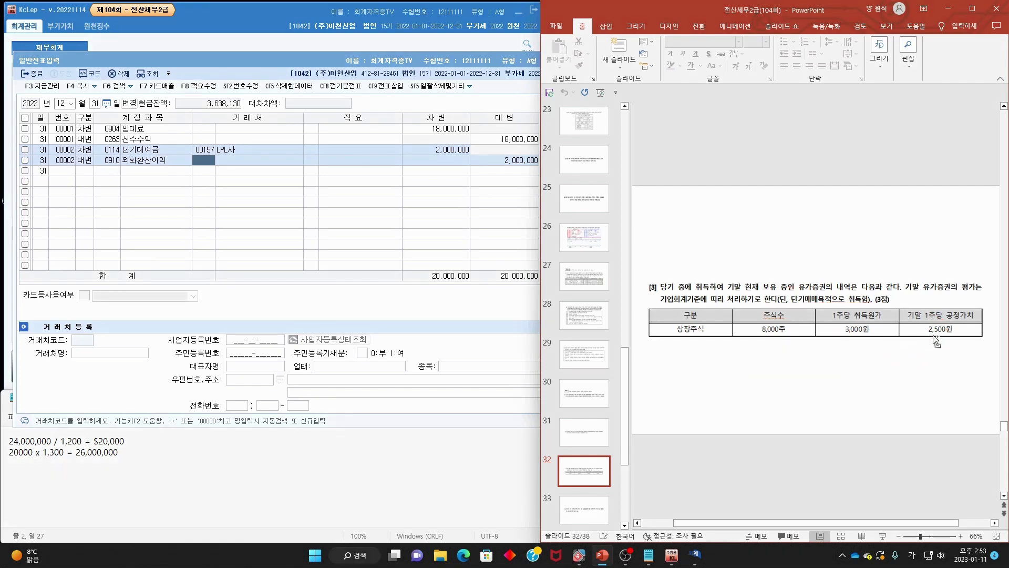
key("ctrl+2")
mouse_move(918, 331)
left_mouse_down()
mouse_move(918, 352)
mouse_move(925, 342)
left_mouse_up()
key("Escape")
left_click_drag(165, 466, 2, 426)
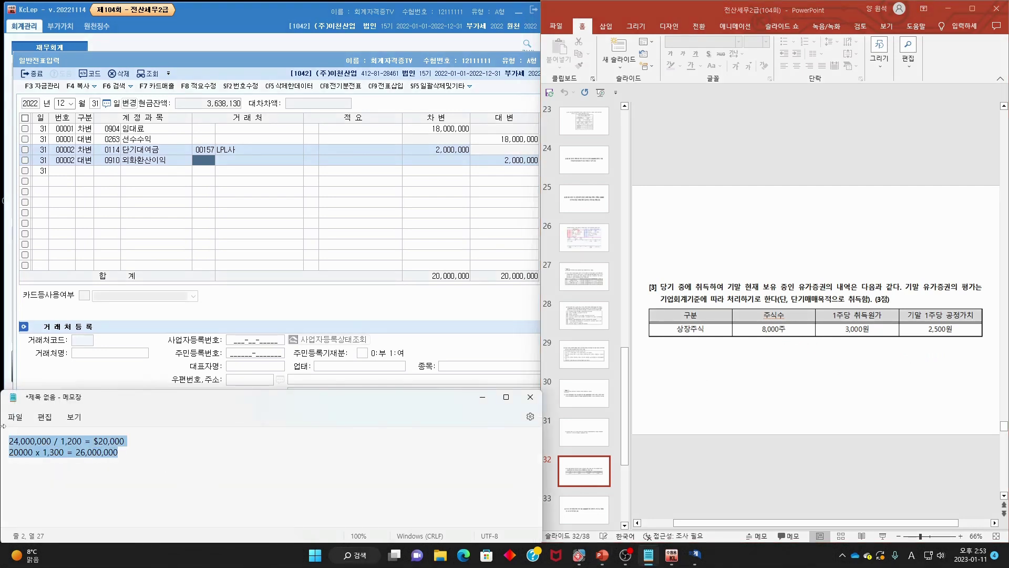
- Begin typing the 8,000 x 500 = 4,000,000 calculation over the old Notepad notes
type("8,000 x 500 = 4,000")
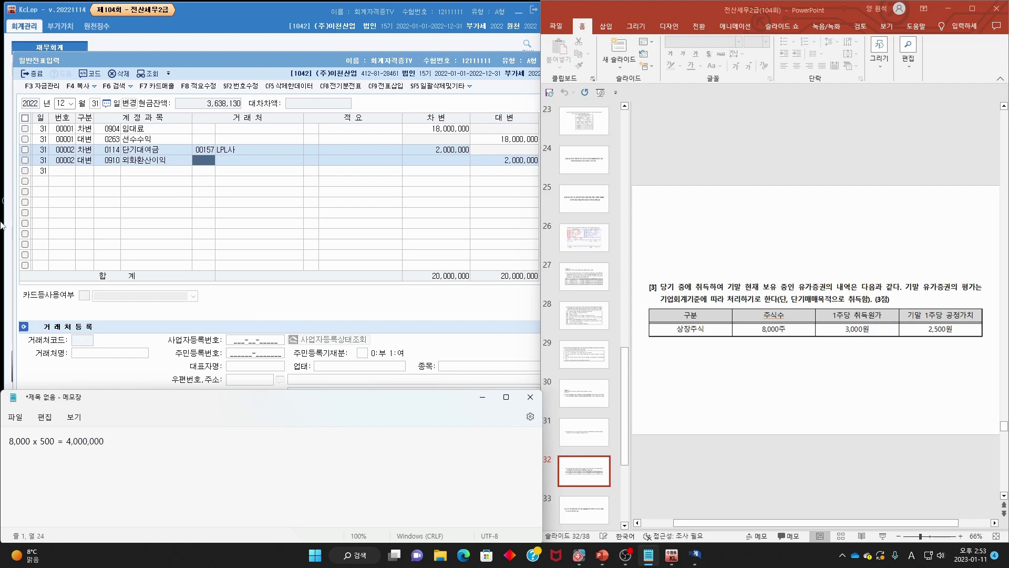
- Enter a debit line to 0957 단기매매증권평가손실 for 4,000,000
left_click(86, 172)
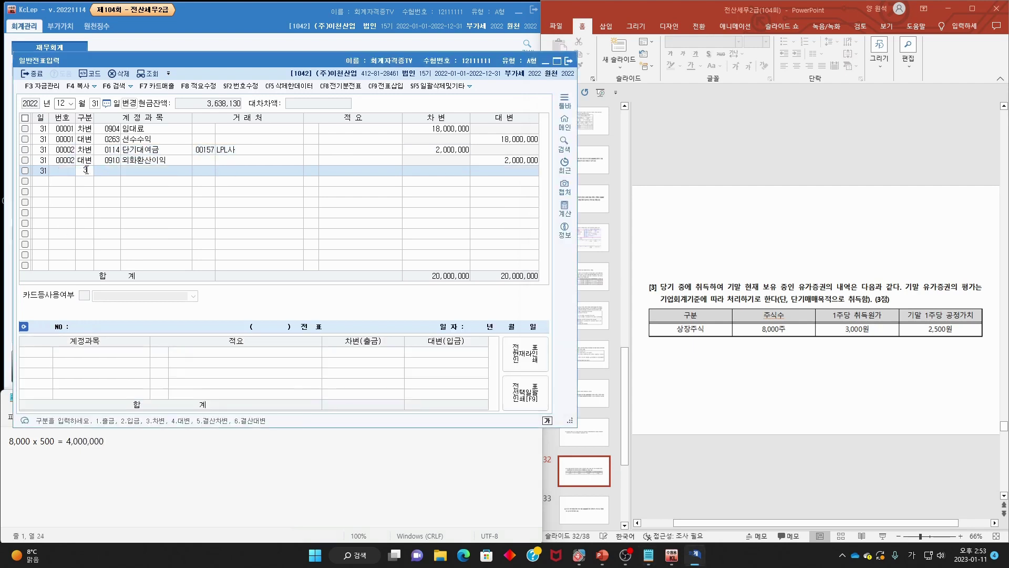
type("3")
key("F2")
type("단기")
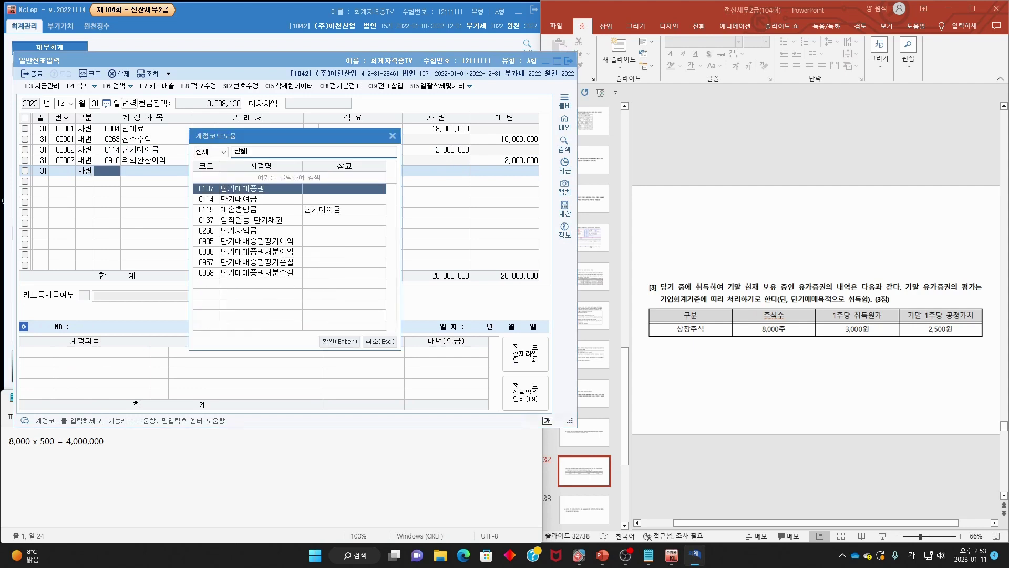
type("매")
key("Down")
key("Down")
key("Down")
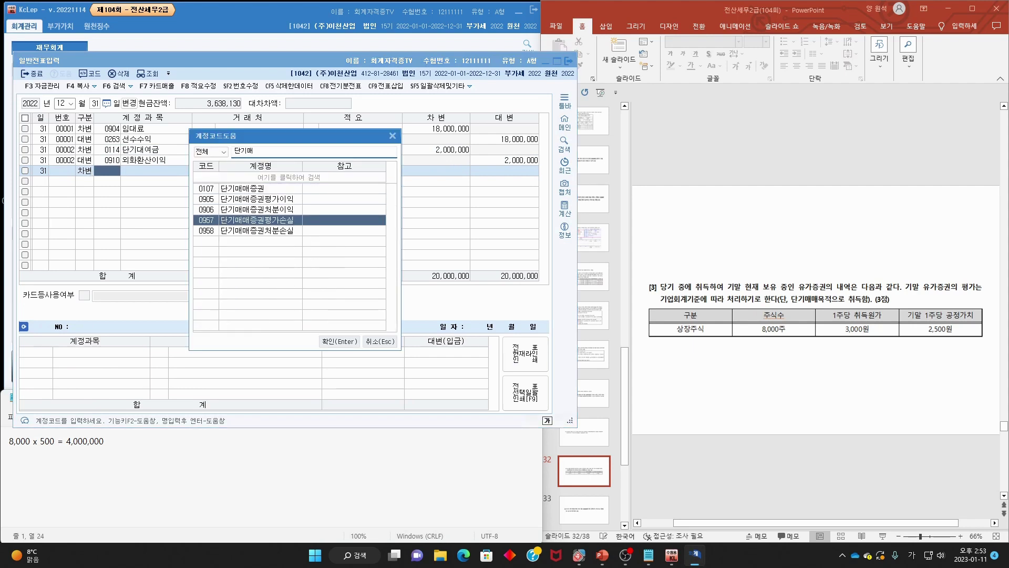
key("Return")
key("Return")
key("Return")
type("4")
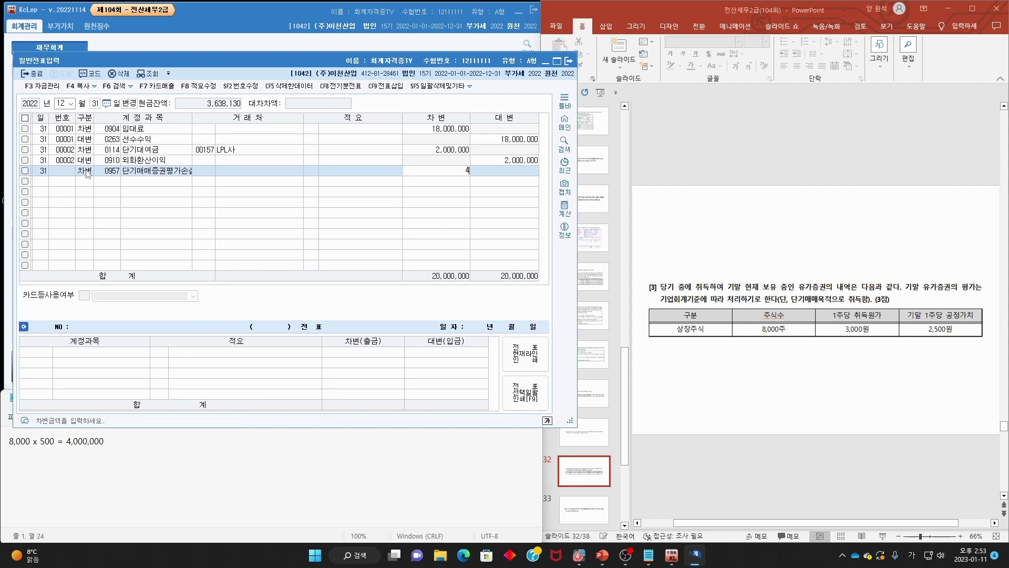
type(",000,000")
key("Return")
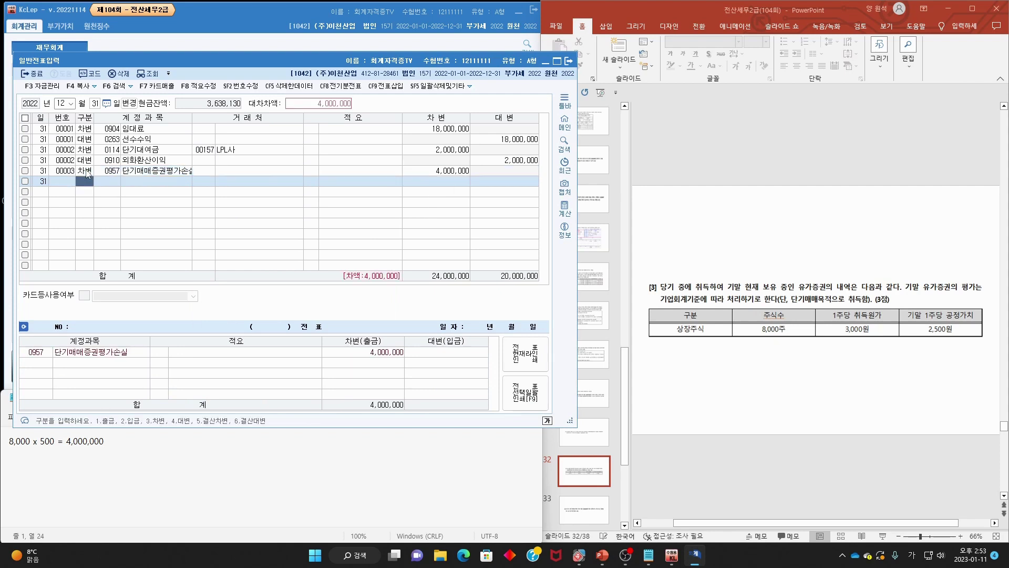
- Credit 0107 단기매매증권 for 4,000,000, then advance the slides to question [4]
type("4")
key("F2")
type("단기매")
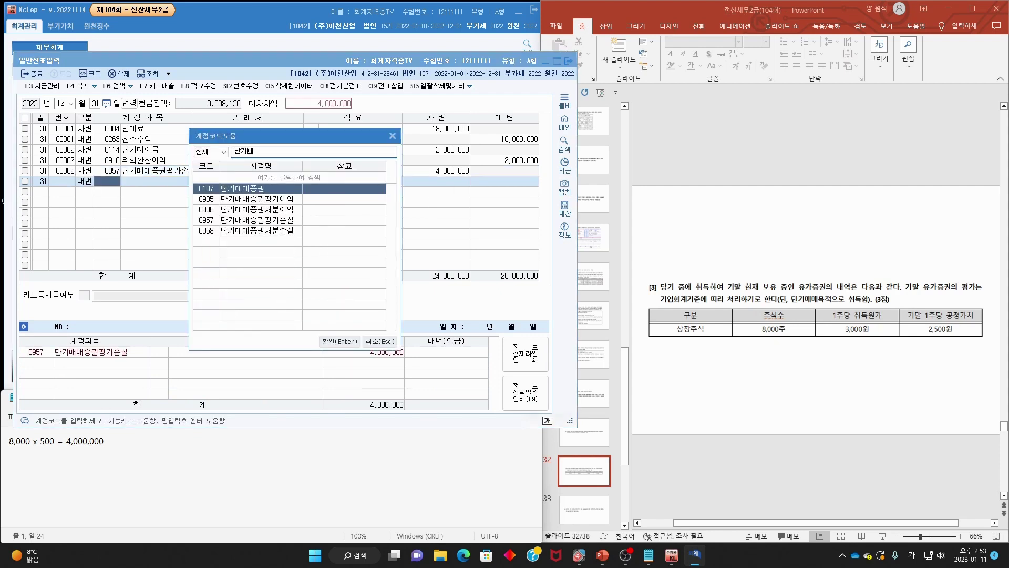
type("매")
key("Return")
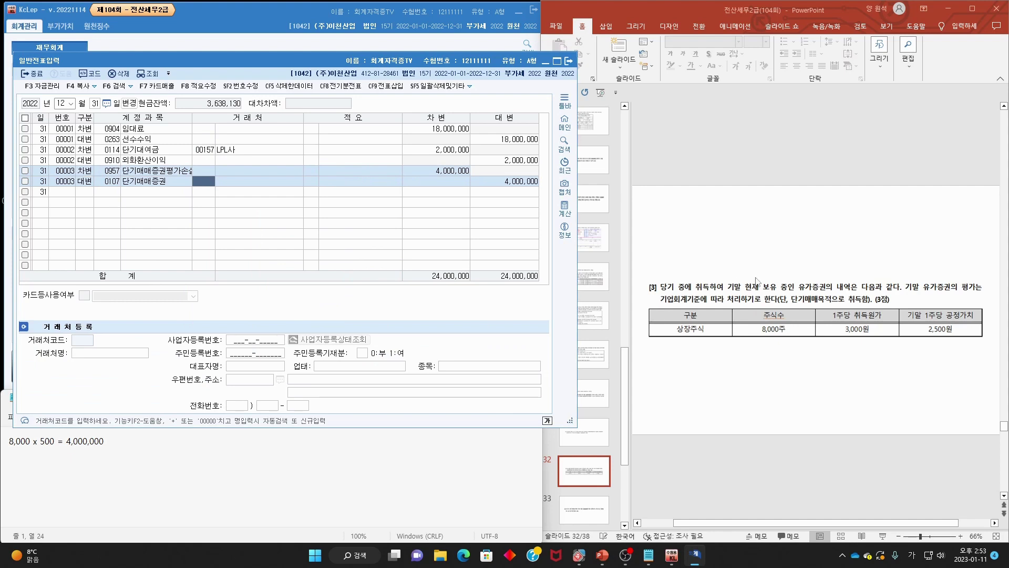
left_click(755, 278)
scroll(755, 278, "down", 1)
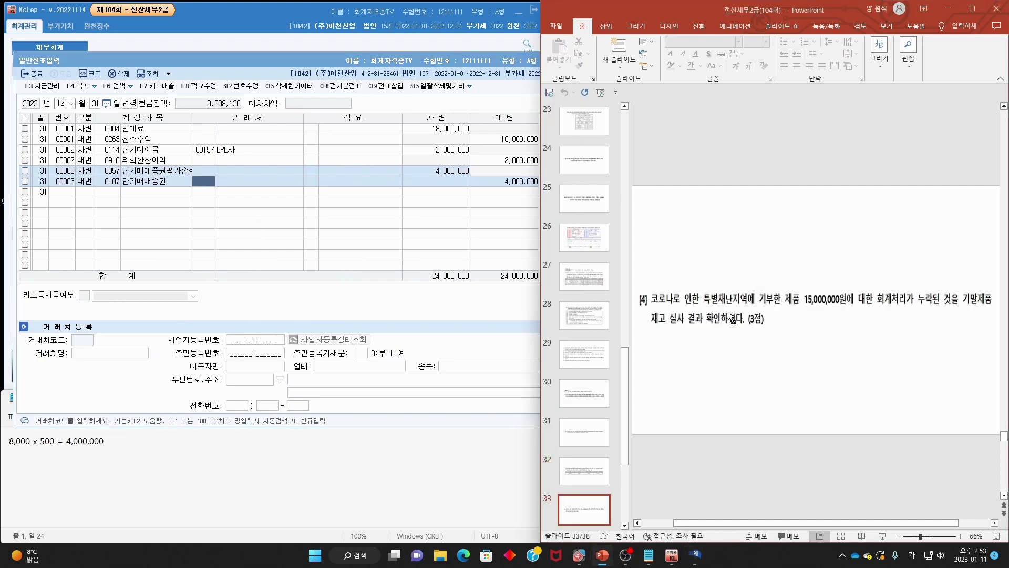
- Underline question [4]'s 15,000,000원 disaster-area donation and inventory wording, then return to the journal
left_click_drag(655, 305, 985, 307)
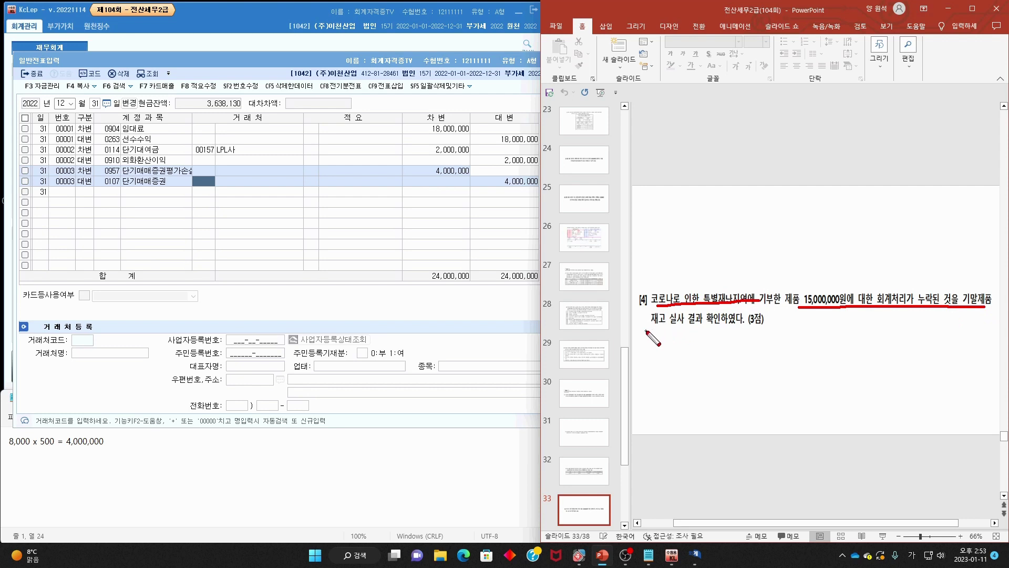
left_click_drag(651, 329, 751, 329)
key("Escape")
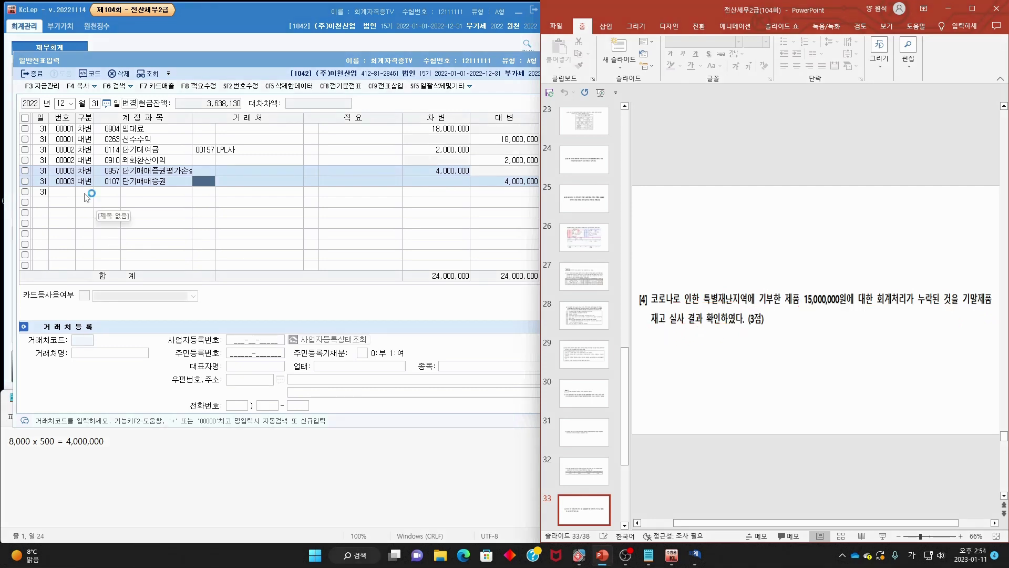
left_click(87, 191)
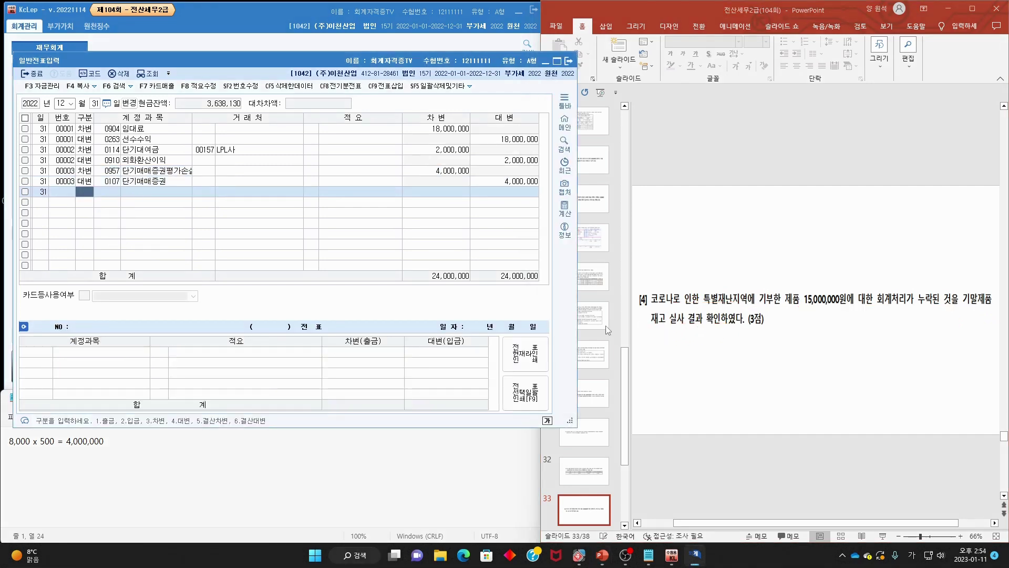
- Debit 0953 기부금 for 15,000,000 and dismiss the advertisement popup
type("3기부금")
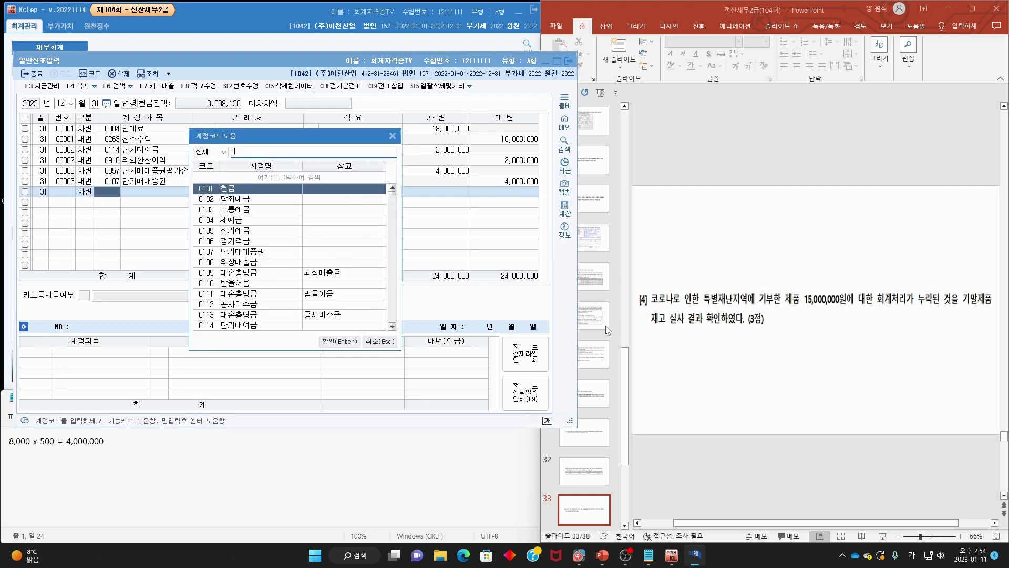
key("Return")
key("Return")
key("Return")
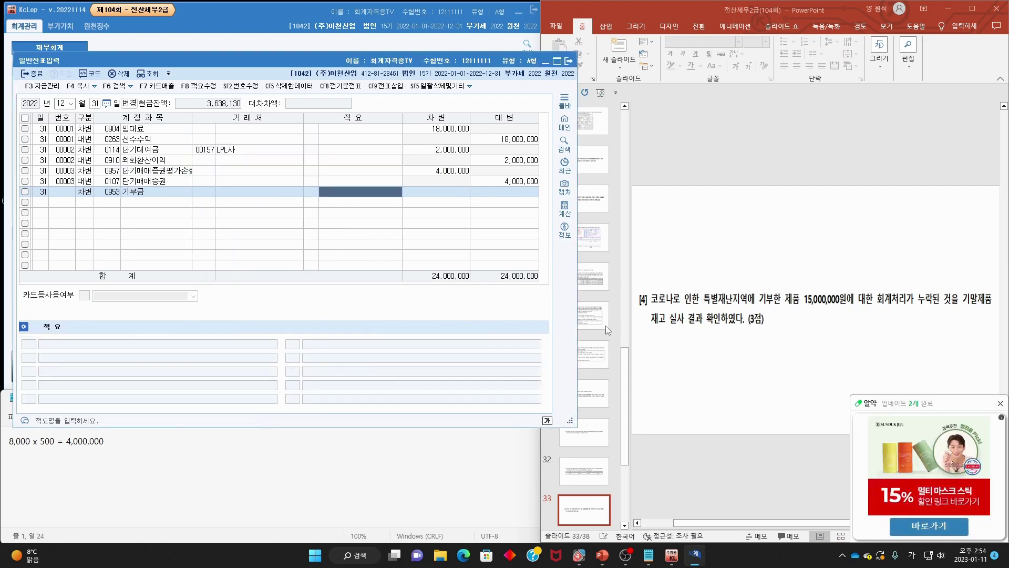
type("150000,000")
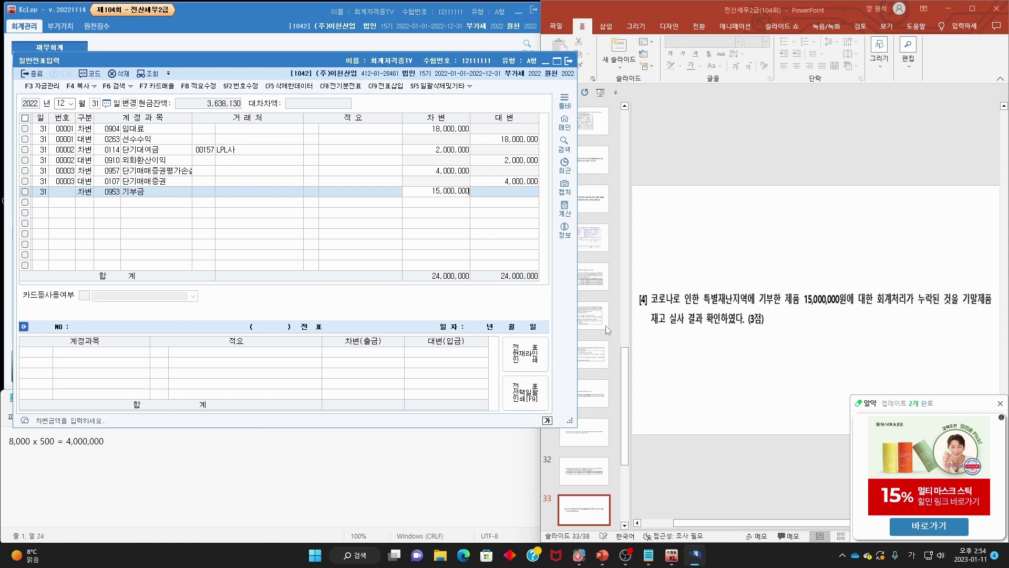
key("Return")
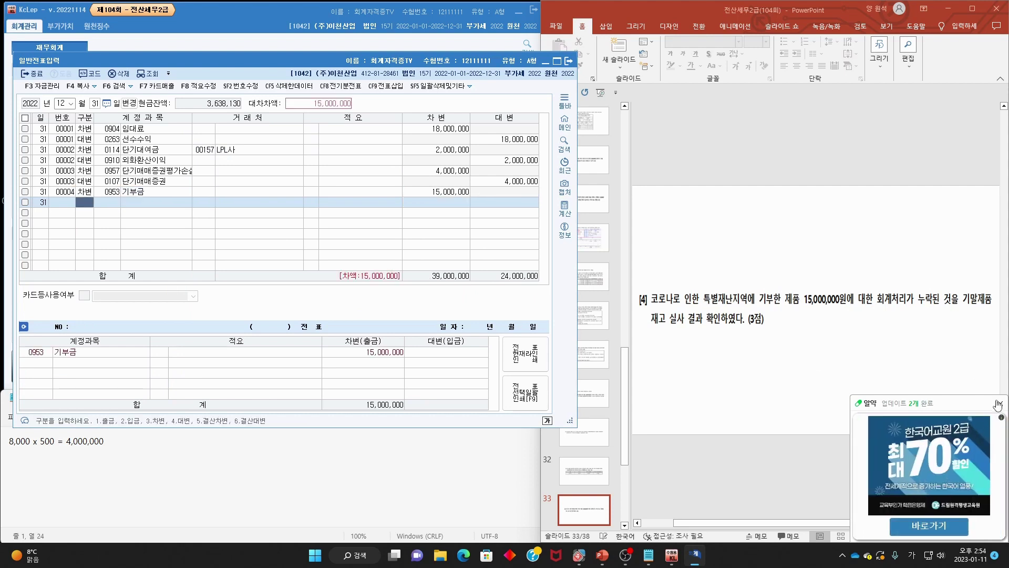
left_click(1000, 404)
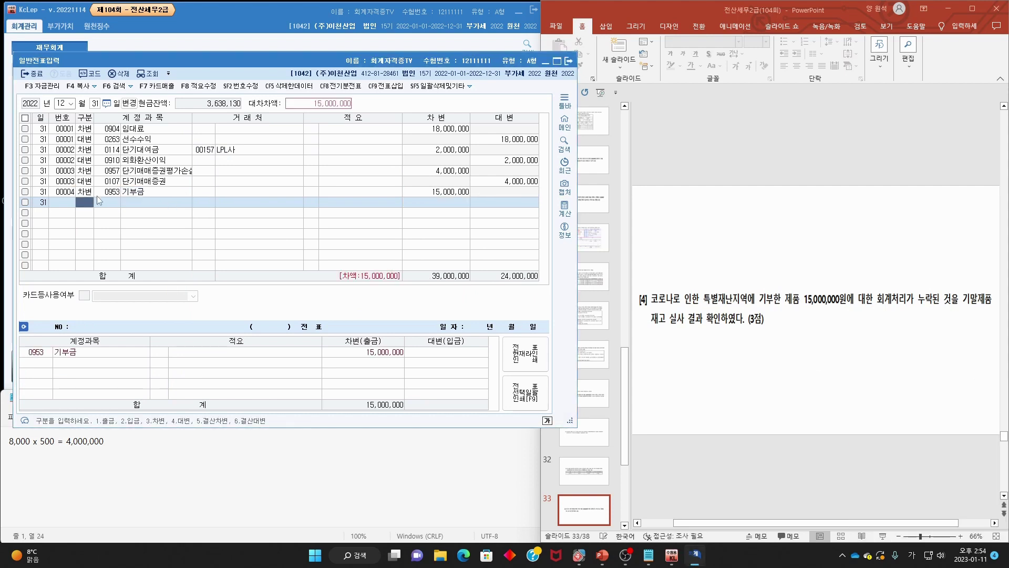
- Credit 0150 제품 for 15,000,000 on the second line
type("4제품")
key("Return")
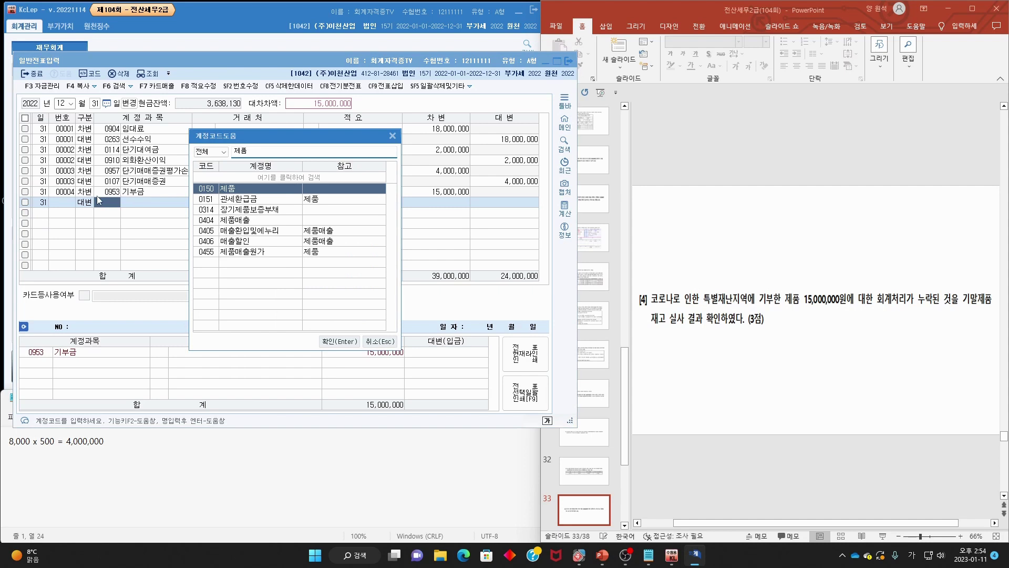
key("Return")
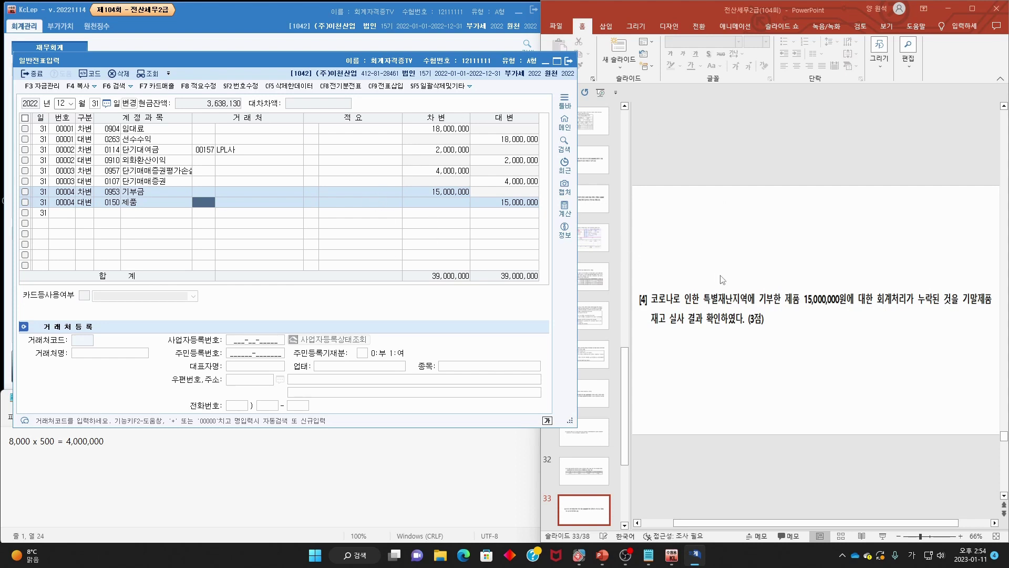
mouse_move(798, 309)
left_mouse_down()
mouse_move(712, 291)
mouse_move(807, 318)
left_mouse_up()
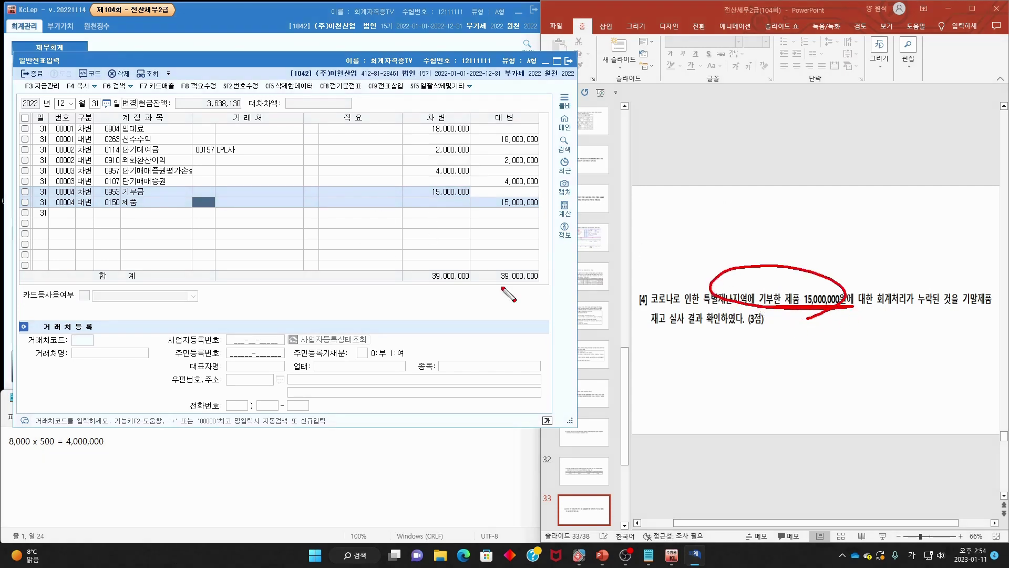
mouse_move(122, 201)
left_mouse_down()
mouse_move(157, 202)
mouse_move(141, 182)
mouse_move(161, 205)
left_mouse_up()
key("Escape")
- Apply 적요 code 8 (타계정으로 대체액 손익계산서 반영분) to the 제품 line
left_click(314, 205)
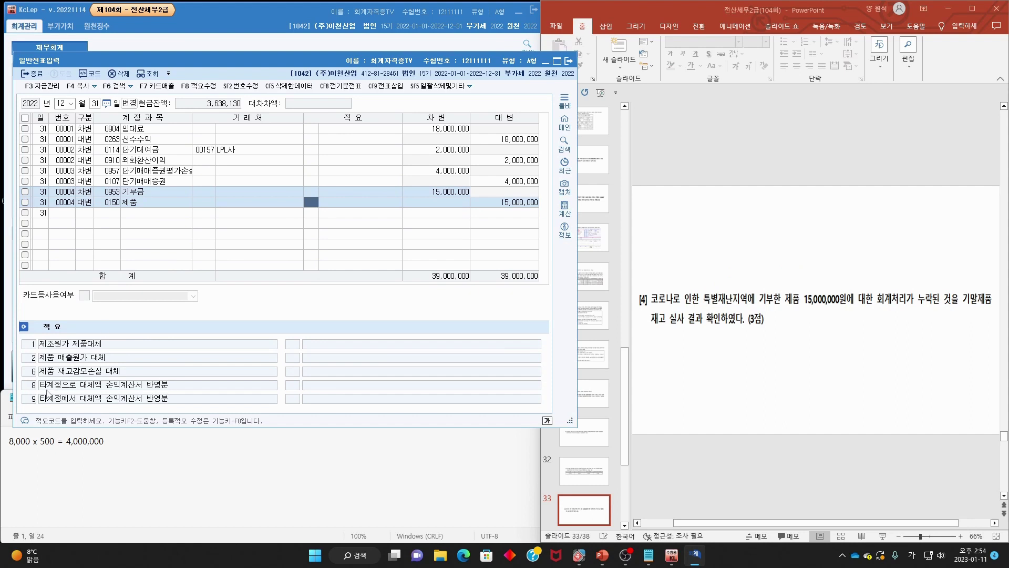
type("8")
key("Return")
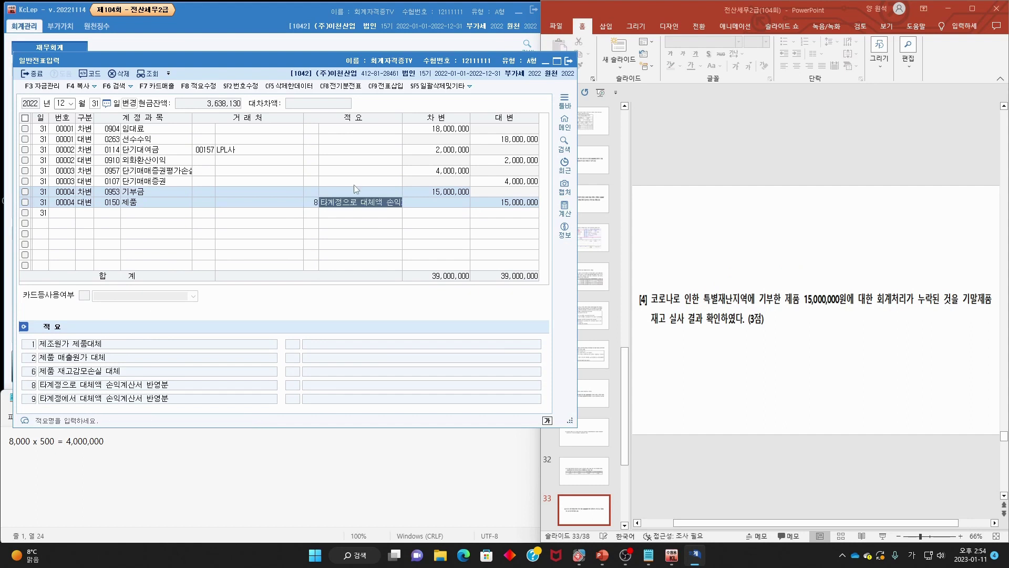
left_click(715, 263)
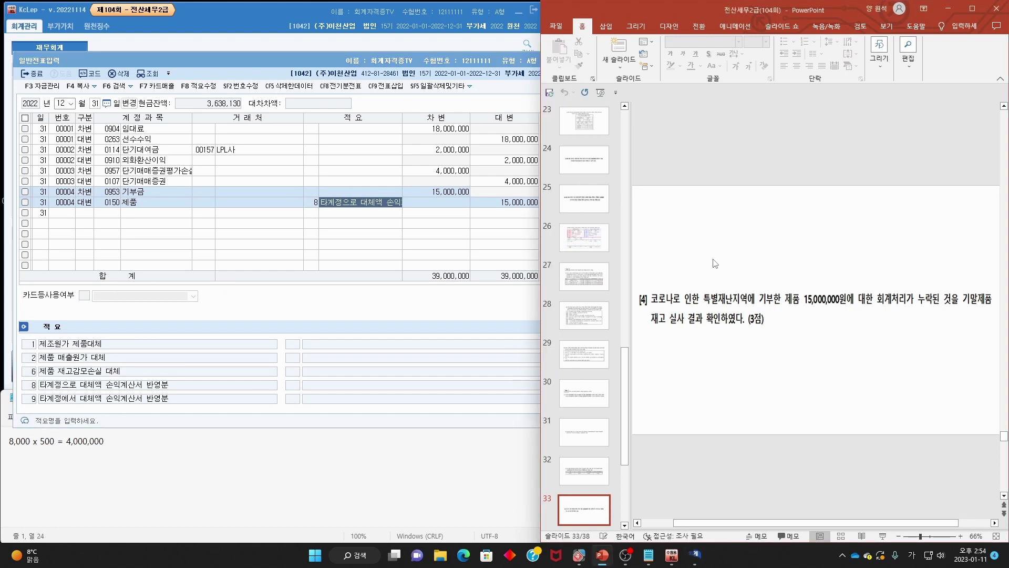
- Bring up slide 34 and underline 기말 현재 보유하고 있는 영업부 in the question
scroll(715, 263, "down", 2)
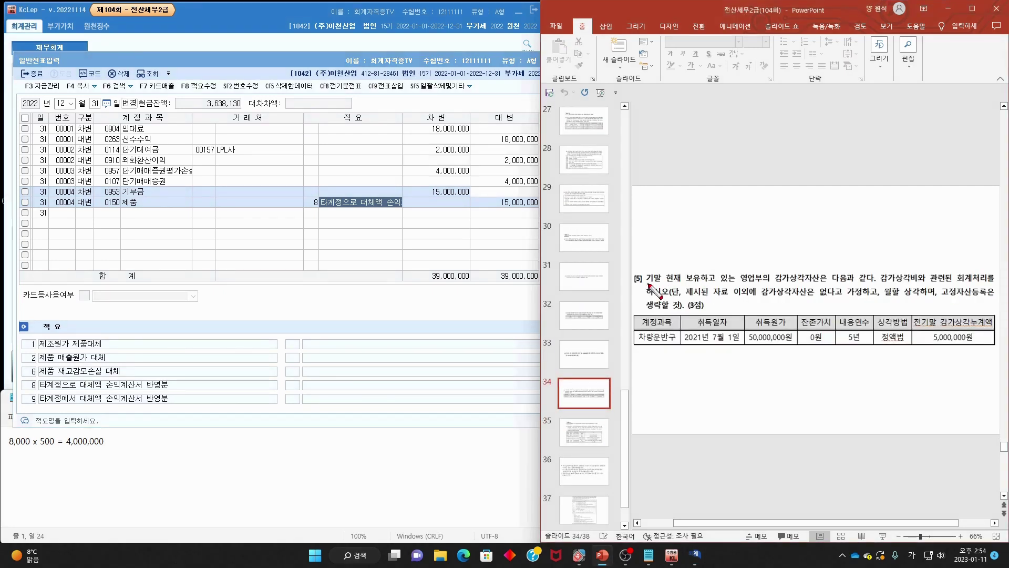
mouse_move(648, 284)
left_mouse_down()
mouse_move(988, 288)
mouse_move(661, 298)
mouse_move(679, 297)
mouse_move(679, 332)
mouse_move(728, 348)
mouse_move(910, 346)
left_mouse_up()
key("Escape")
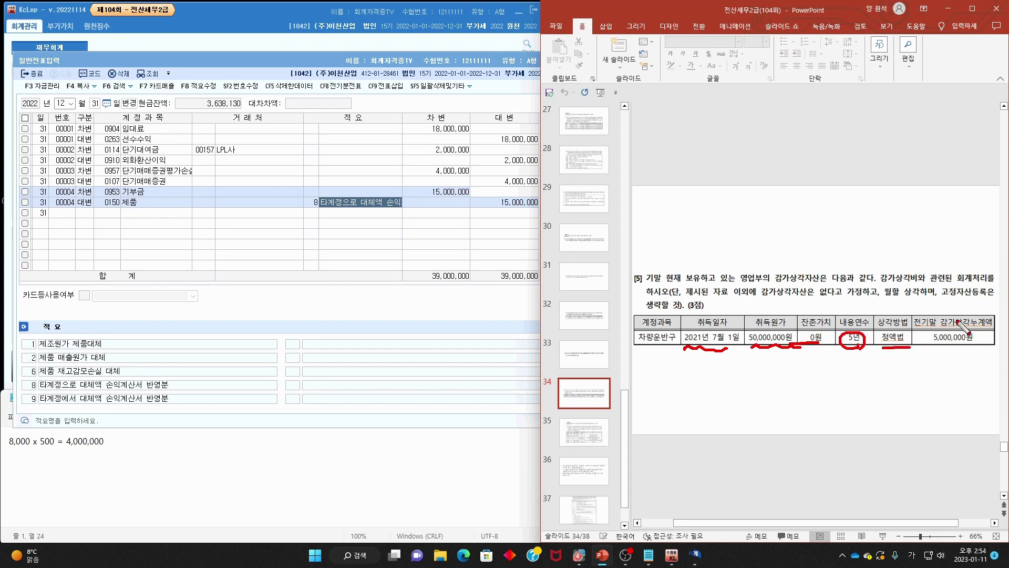
- Cross out prior accumulated depreciation, write 50 × 1/5 = 10, and circle 영업부의
left_click_drag(966, 315, 923, 356)
left_click_drag(926, 301, 968, 361)
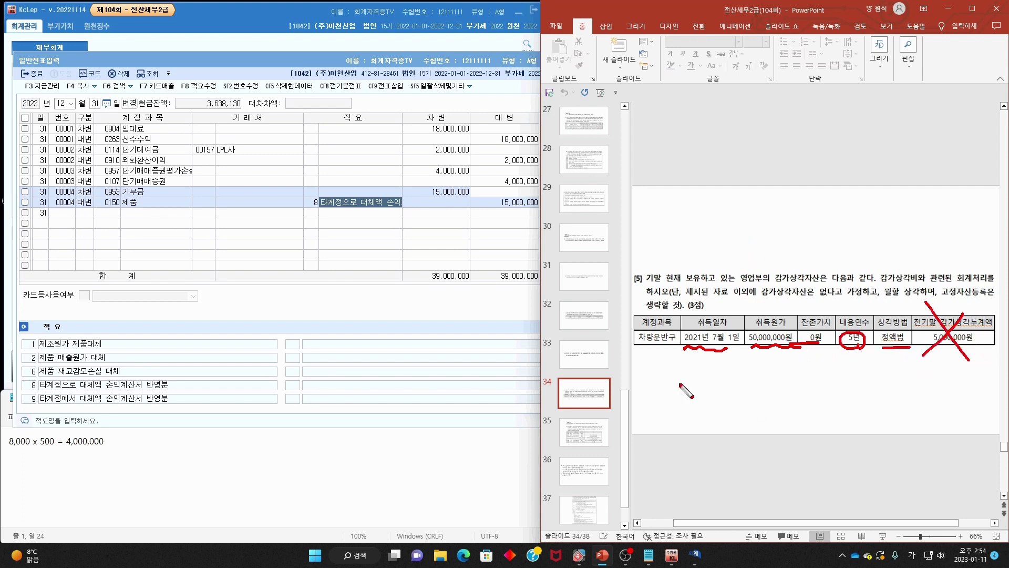
left_click_drag(761, 365, 762, 381)
mouse_move(762, 363)
left_mouse_down()
mouse_move(772, 362)
mouse_move(775, 382)
left_mouse_up()
mouse_move(776, 362)
left_mouse_down()
mouse_move(776, 382)
mouse_move(807, 377)
mouse_move(818, 388)
mouse_move(804, 388)
left_mouse_up()
mouse_move(835, 377)
left_mouse_down()
mouse_move(852, 376)
mouse_move(836, 409)
left_mouse_up()
mouse_move(841, 353)
left_mouse_down()
mouse_move(835, 371)
mouse_move(872, 374)
left_mouse_up()
mouse_move(876, 360)
left_mouse_down()
mouse_move(877, 379)
mouse_move(905, 385)
left_mouse_up()
mouse_move(915, 371)
left_mouse_down()
mouse_move(975, 366)
mouse_move(894, 399)
mouse_move(862, 346)
mouse_move(900, 407)
left_mouse_up()
left_click(937, 374)
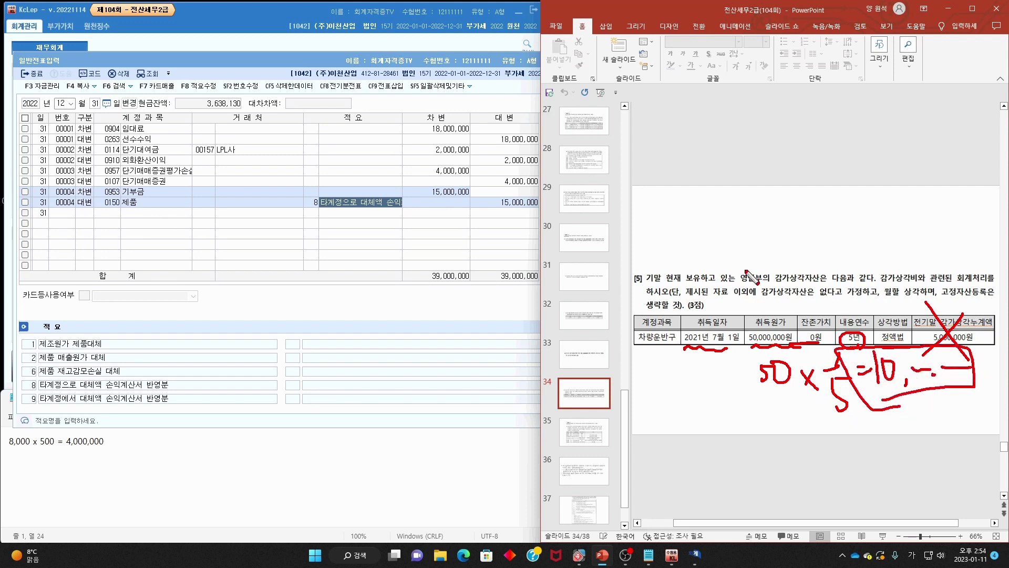
mouse_move(745, 270)
left_mouse_down()
mouse_move(767, 284)
mouse_move(747, 299)
left_mouse_up()
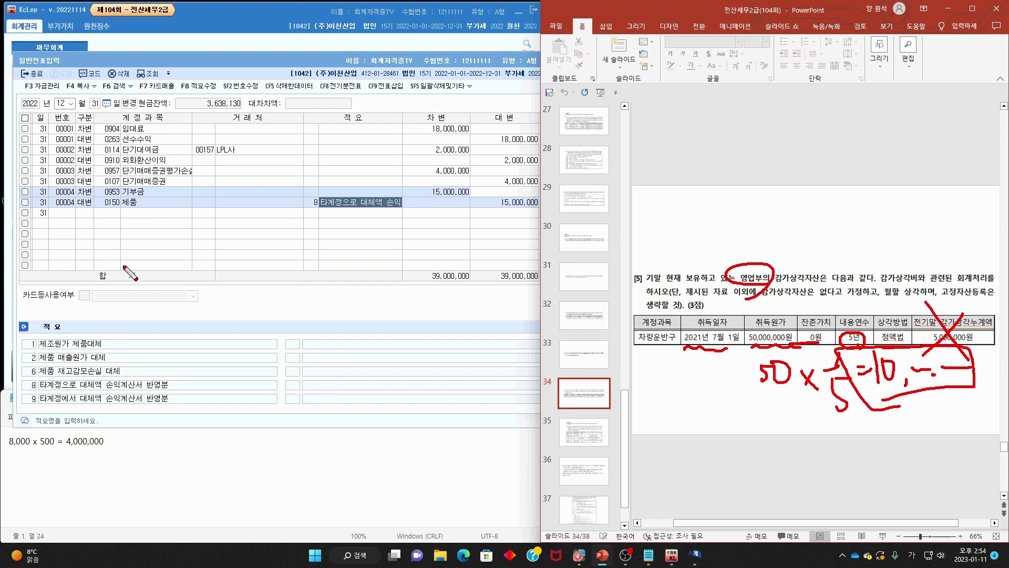
- Enter the debit line to 0818 감가상각비 for 10,000,000
key("Escape")
left_click(85, 215)
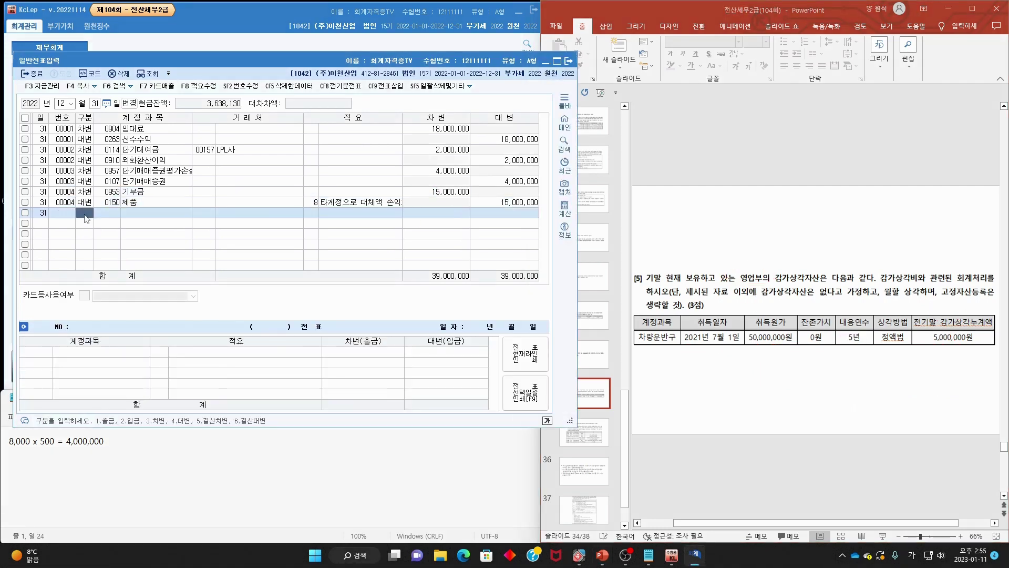
type("3")
key("F2")
type("감가")
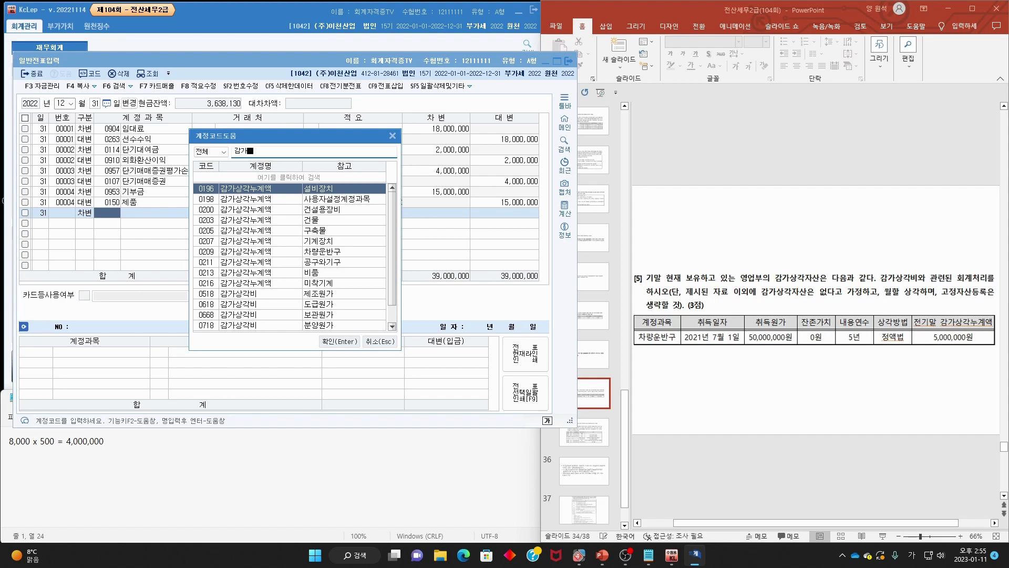
type("상각비")
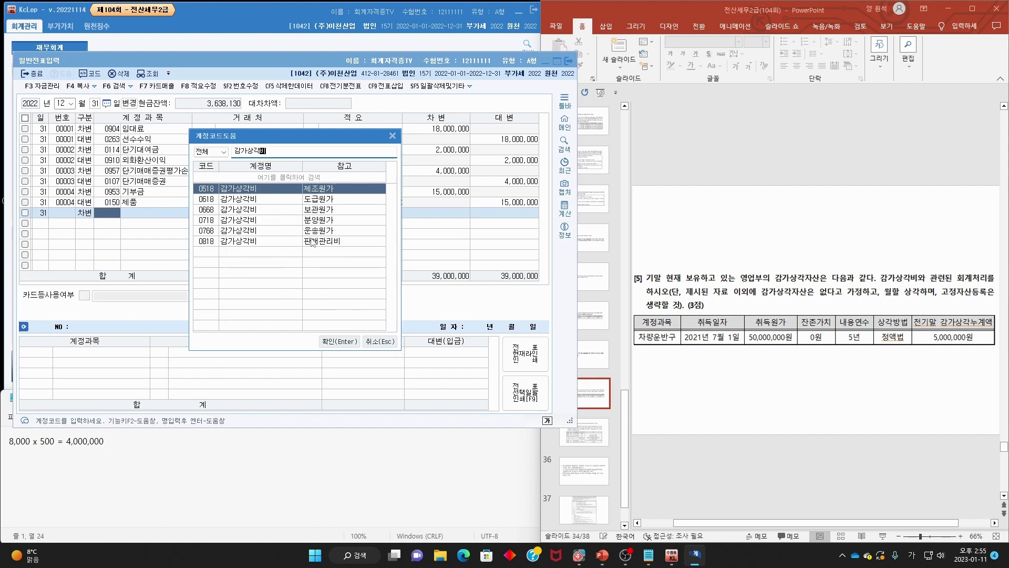
double_click(316, 243)
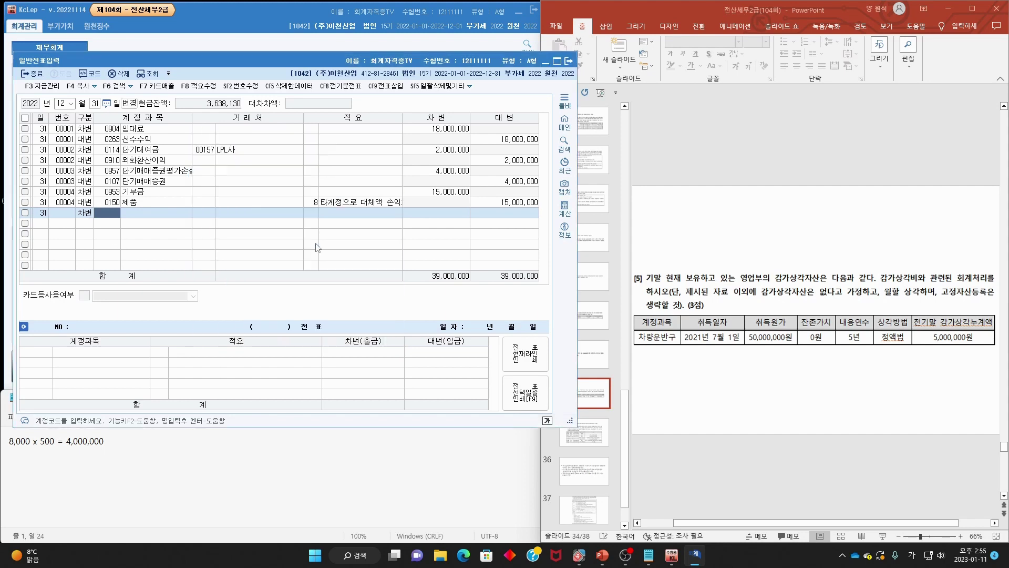
left_click(437, 216)
type("10,000")
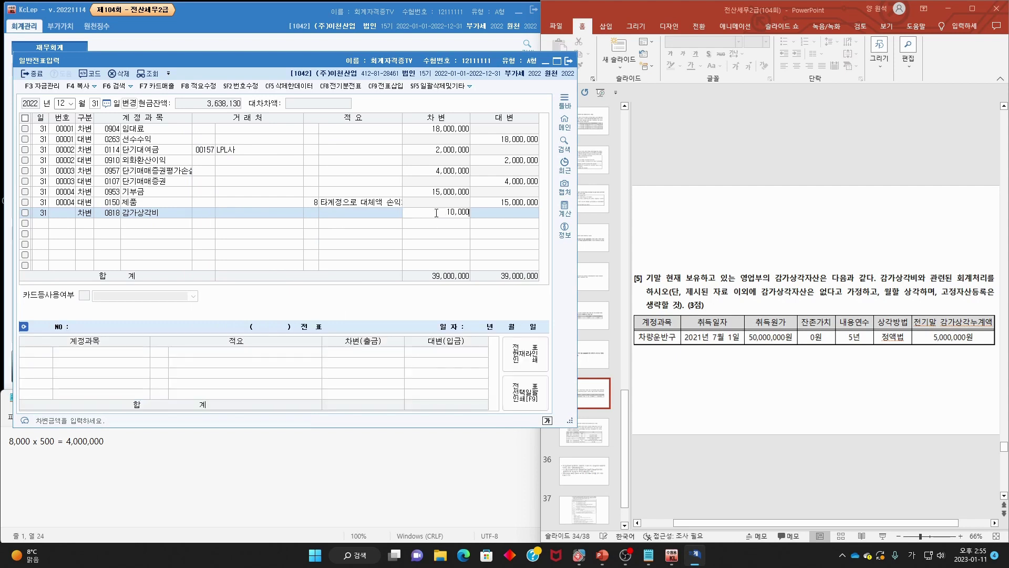
type(",000")
key("Return")
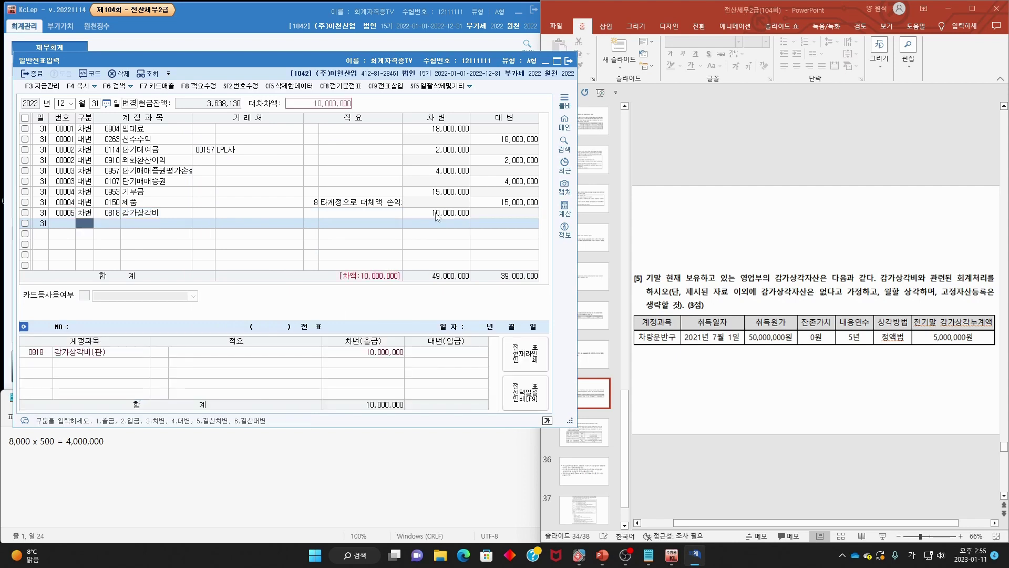
- Credit 0209 감가상각누계액 for 10,000,000, then advance the slides to slide 35
key("Return")
key("F2")
type("감가상각")
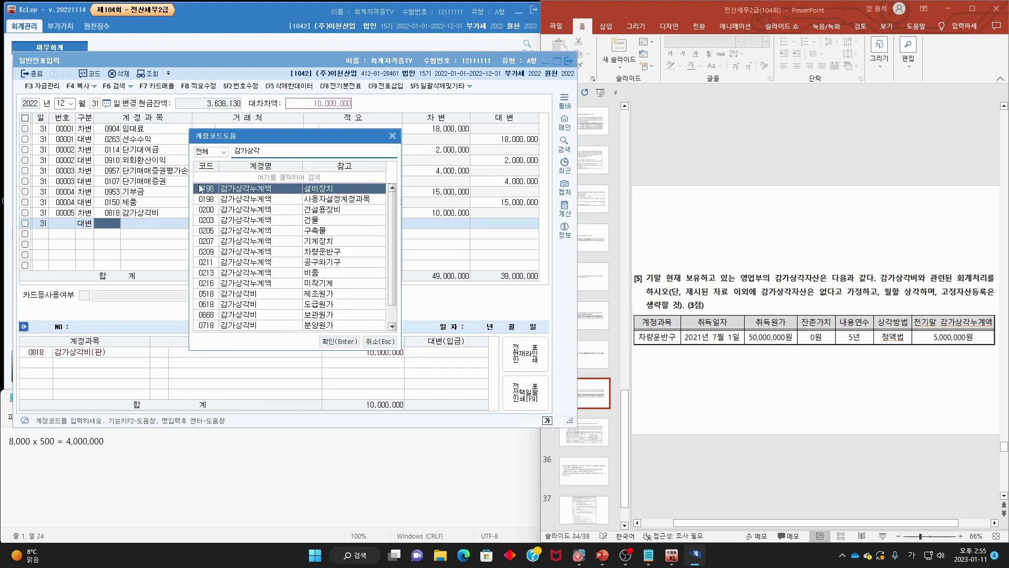
double_click(258, 252)
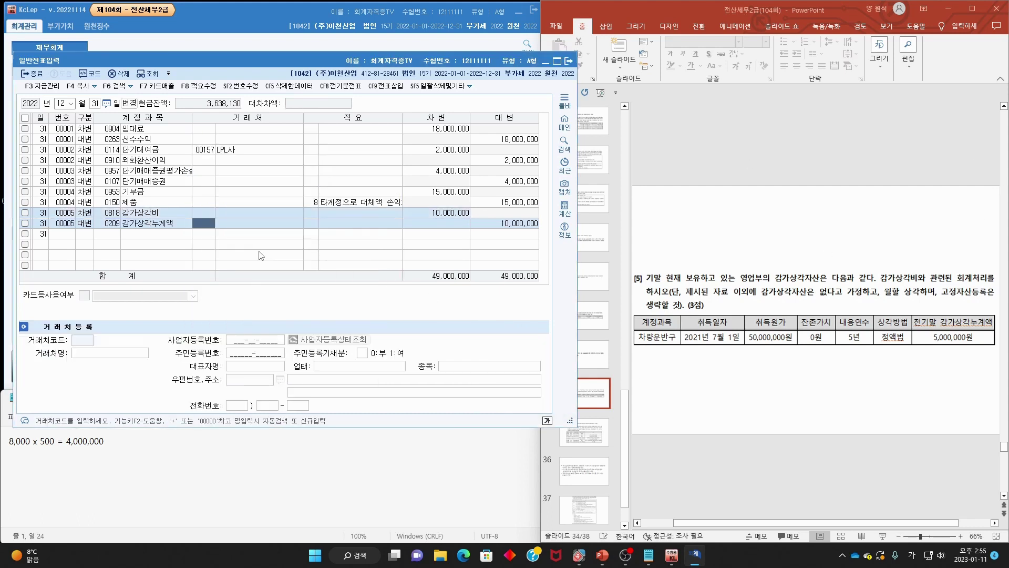
left_click(758, 291)
scroll(788, 277, "down", 1)
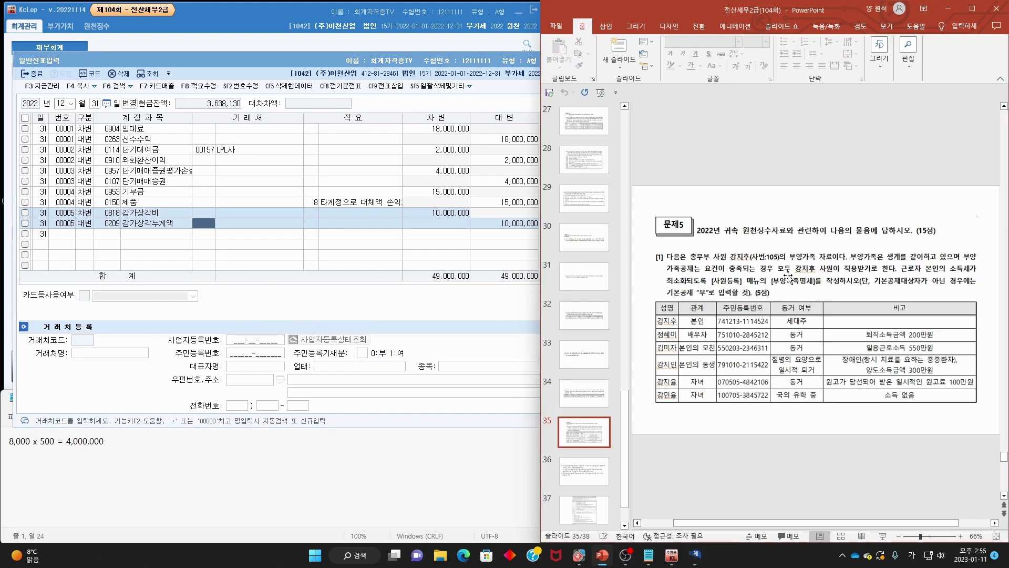
- Underline 문제5's conditions on employee 105's dependents and tax minimising, then advance to slide 36
mouse_move(699, 244)
left_mouse_down()
mouse_move(682, 247)
mouse_move(909, 237)
left_mouse_up()
key("Escape")
left_click_drag(690, 259, 981, 259)
mouse_move(669, 277)
left_mouse_down()
mouse_move(801, 273)
mouse_move(834, 287)
mouse_move(889, 287)
left_mouse_up()
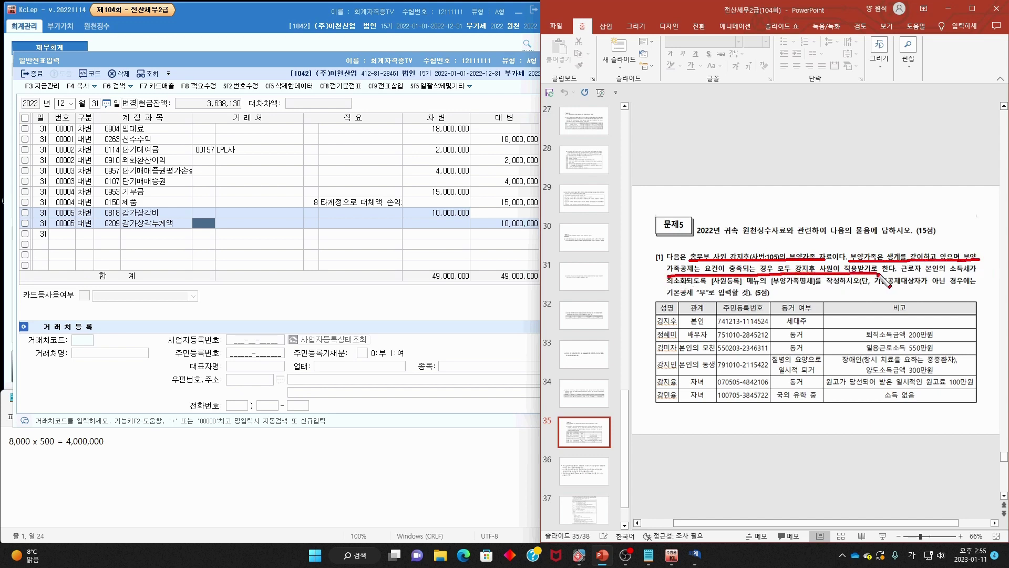
mouse_move(914, 255)
left_mouse_down()
mouse_move(917, 274)
mouse_move(1001, 272)
left_mouse_up()
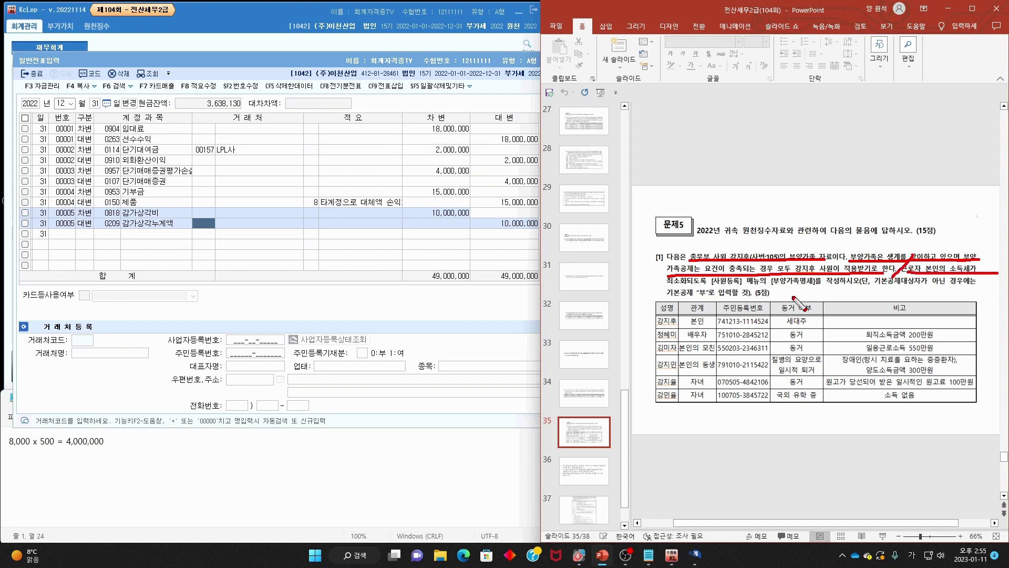
left_click_drag(670, 291, 977, 284)
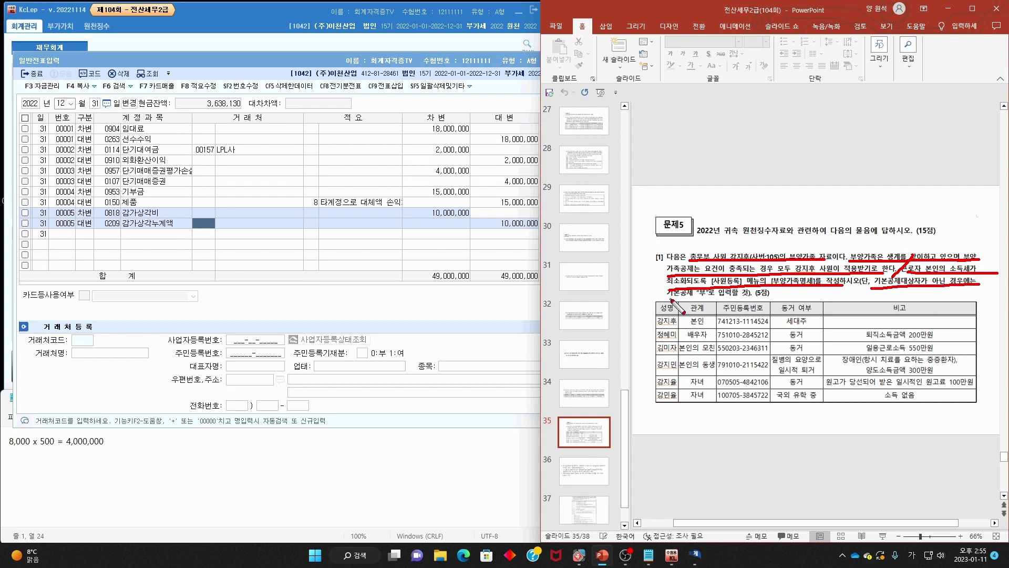
key("Escape")
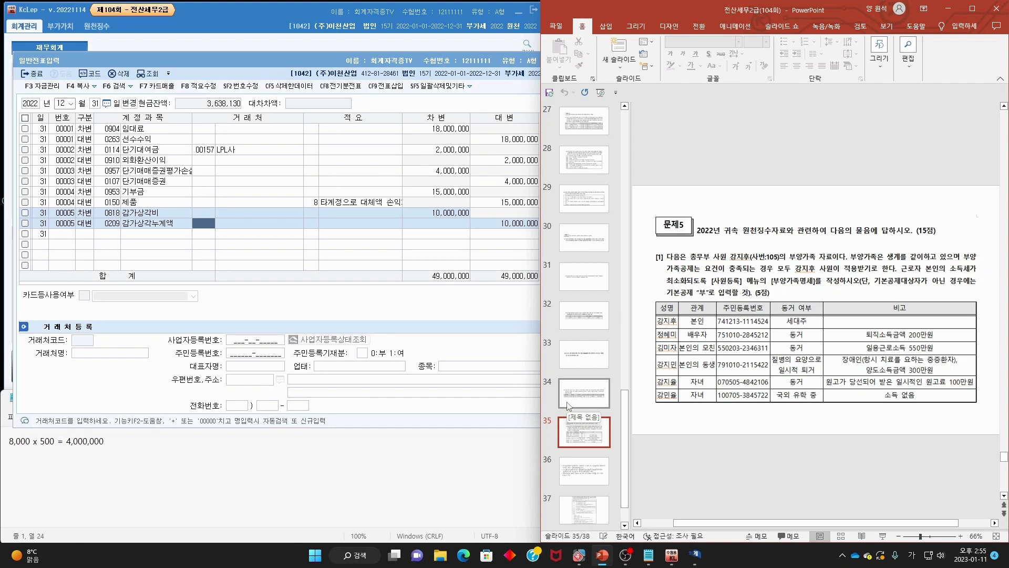
key("Down")
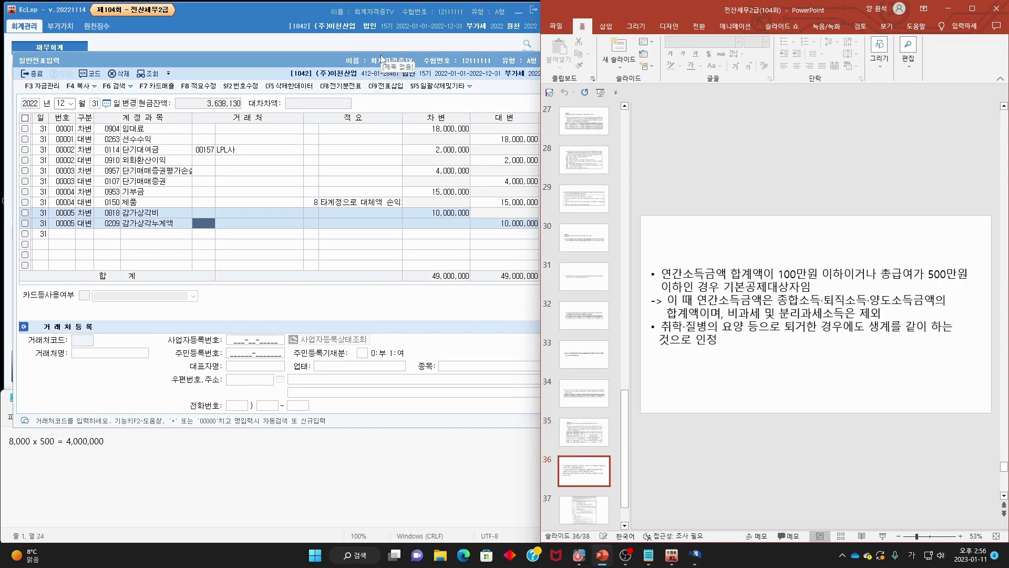
- Close the 일반전표입력 screen and mark the 100만원 annual income limit on slide 36
left_click(395, 58)
left_click(574, 60)
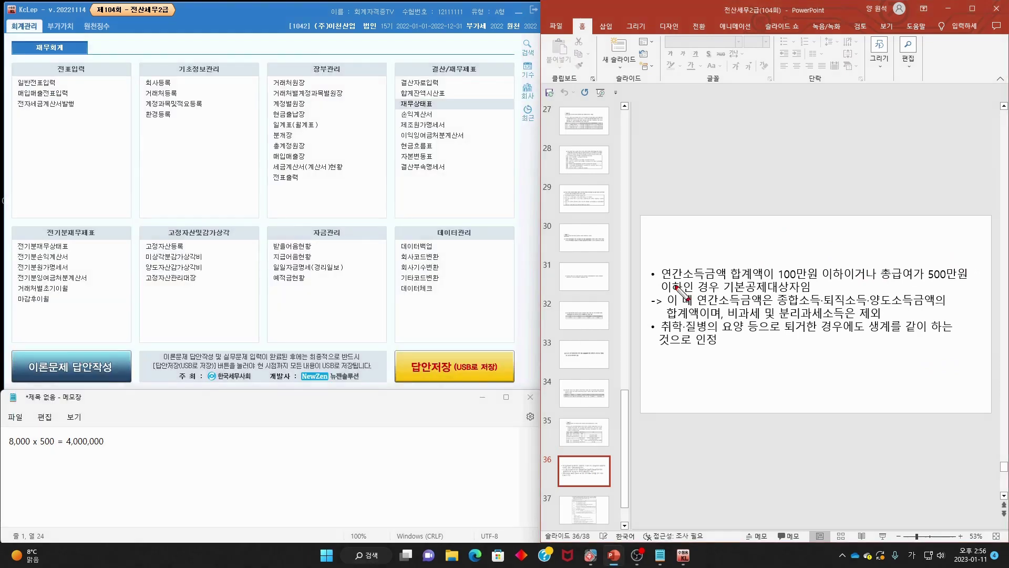
left_click_drag(661, 276, 726, 275)
mouse_move(836, 251)
left_mouse_down()
mouse_move(825, 285)
mouse_move(856, 258)
left_mouse_up()
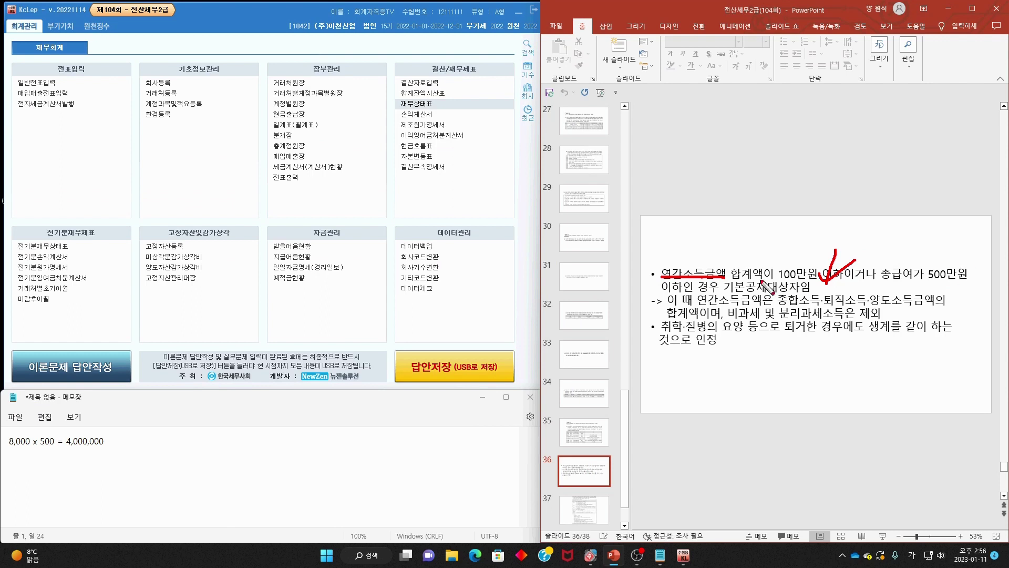
mouse_move(707, 287)
left_mouse_down()
mouse_move(668, 288)
mouse_move(823, 295)
left_mouse_up()
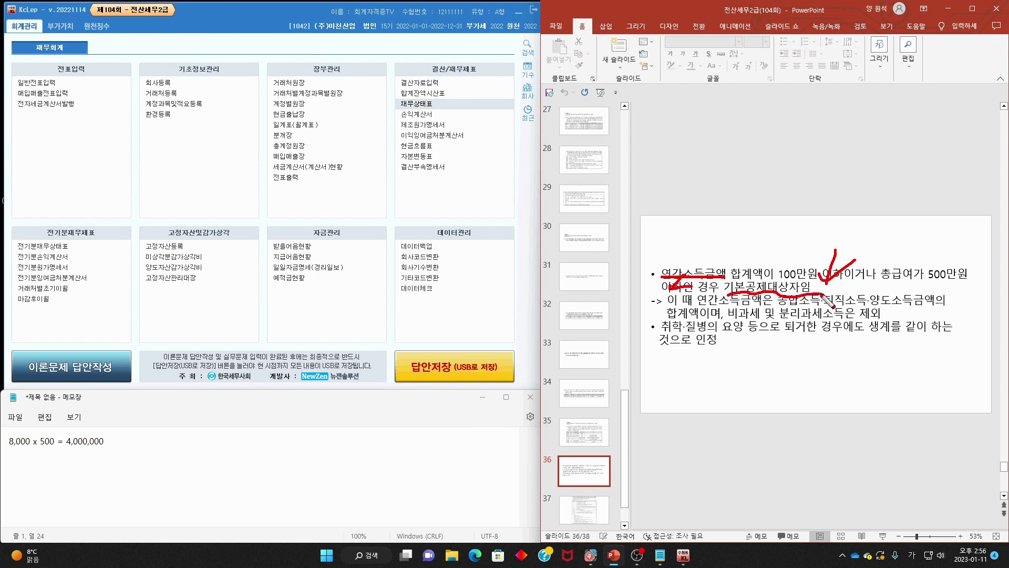
key("Escape")
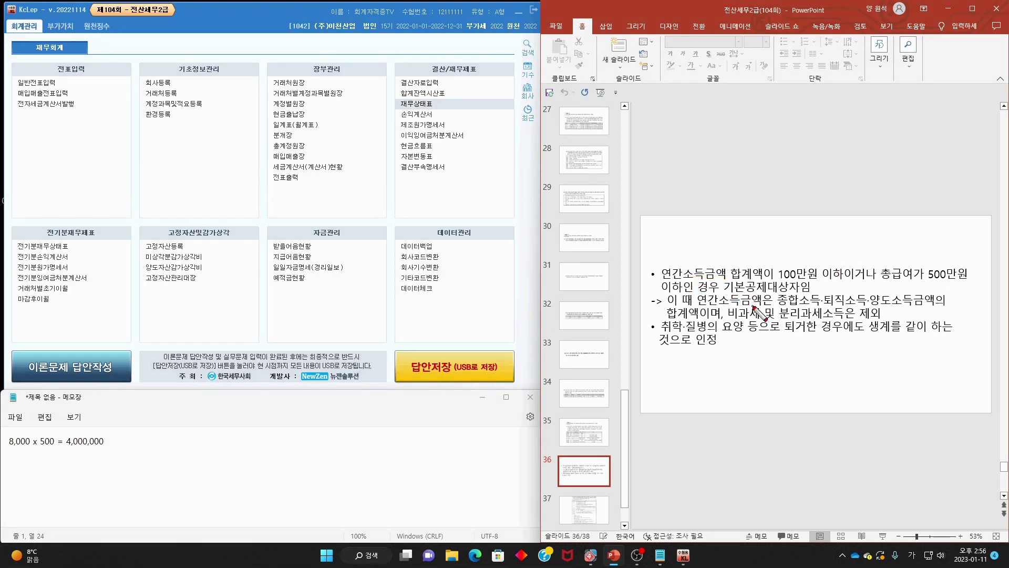
- Mark 합계액 and 취학·질병의 요양, clear the ink, and return to slide 35
mouse_move(756, 308)
left_mouse_down()
mouse_move(777, 299)
mouse_move(933, 307)
left_mouse_up()
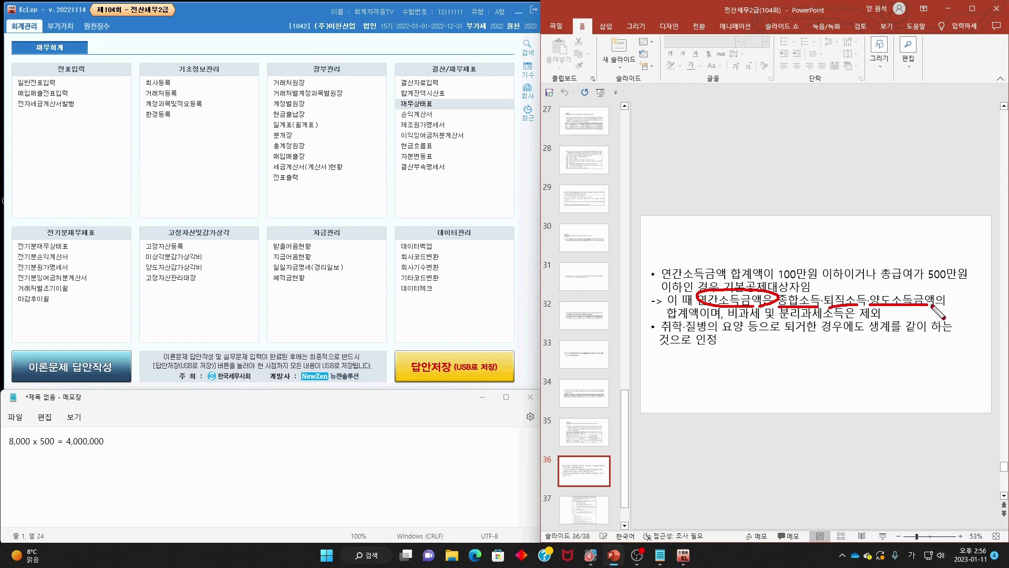
mouse_move(699, 313)
left_mouse_down()
mouse_move(684, 316)
mouse_move(885, 316)
left_mouse_up()
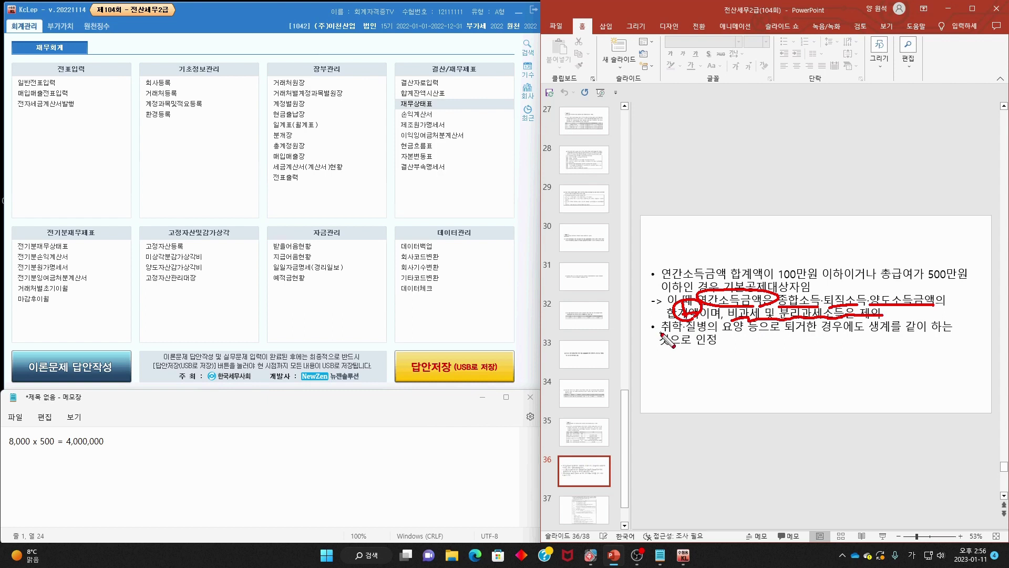
mouse_move(661, 334)
left_mouse_down()
mouse_move(945, 334)
mouse_move(733, 349)
left_mouse_up()
key("Escape")
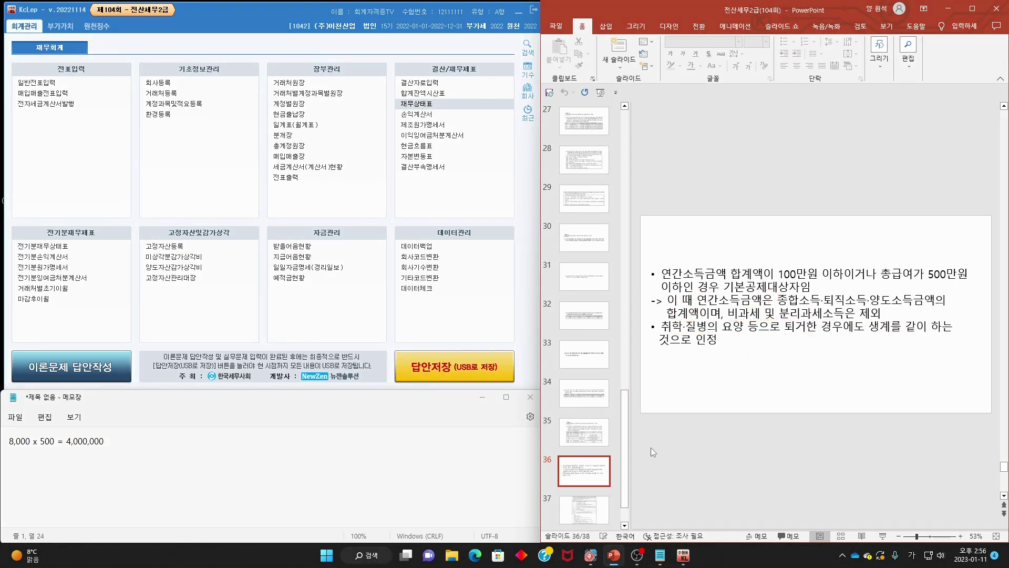
scroll(651, 446, "up", 1)
scroll(863, 315, "up", 2)
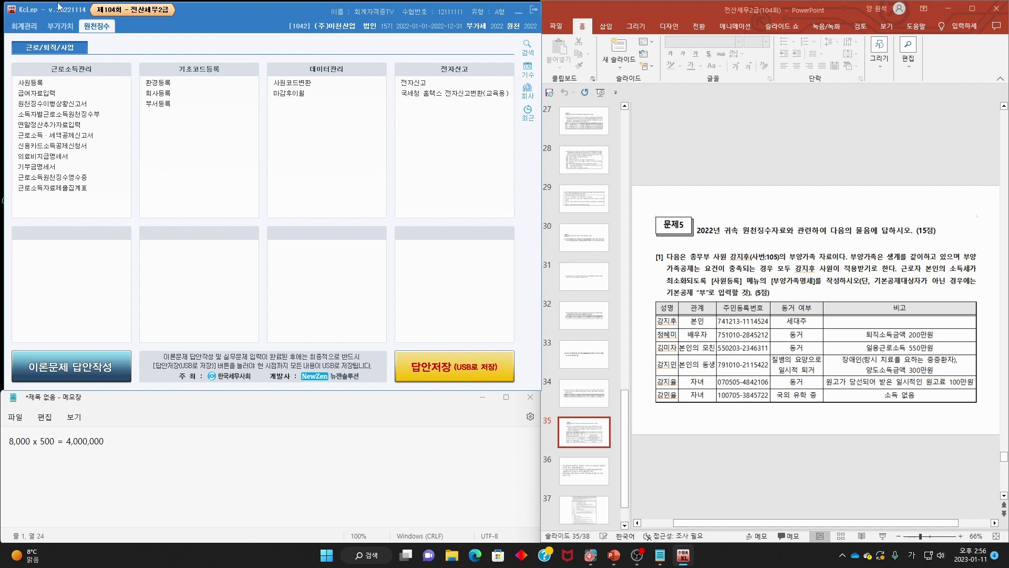
- Open 사원등록, load employee 105, and show the 부양가족명세 tab
left_click(38, 85)
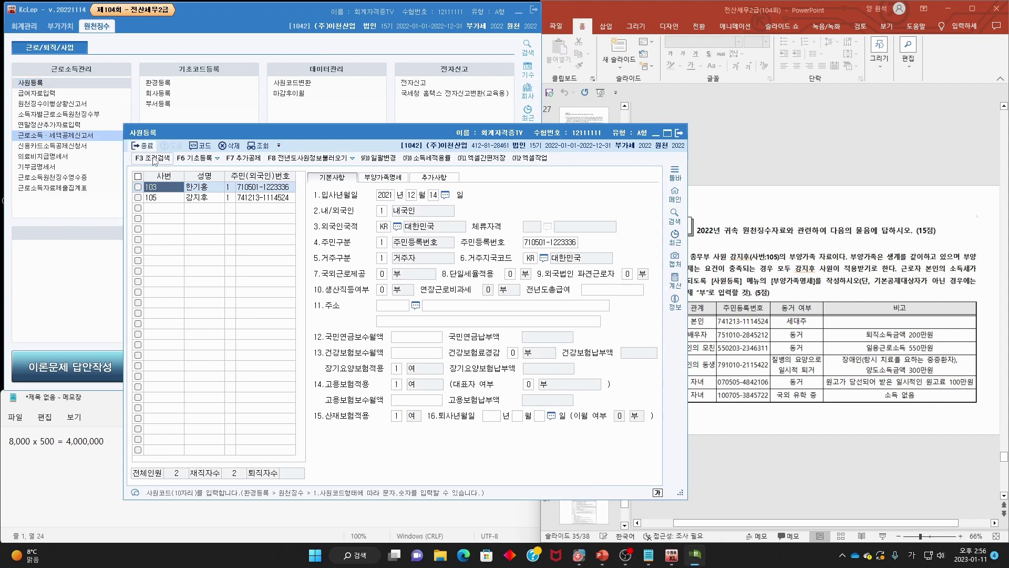
left_click(205, 198)
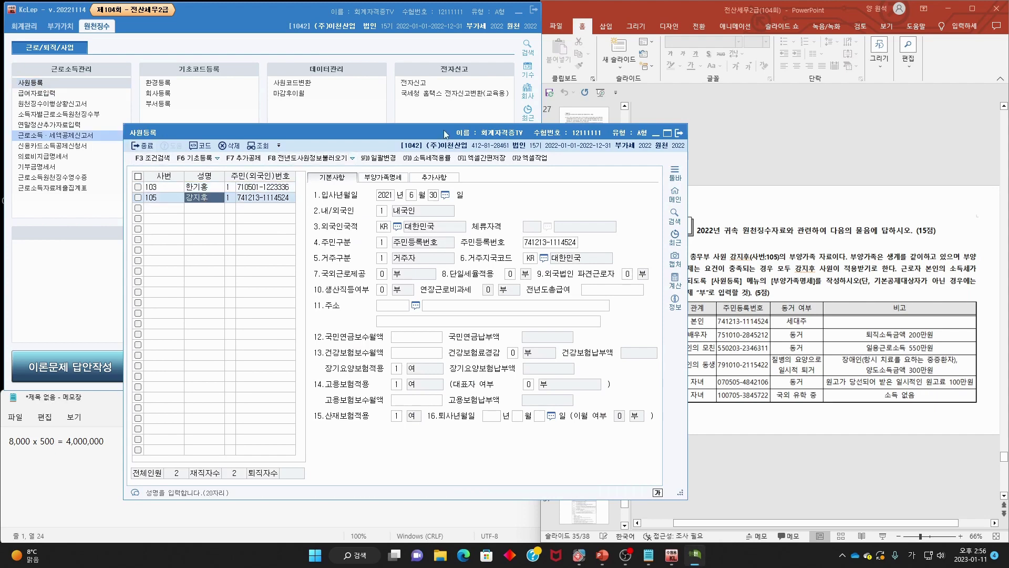
left_click_drag(447, 132, 337, 85)
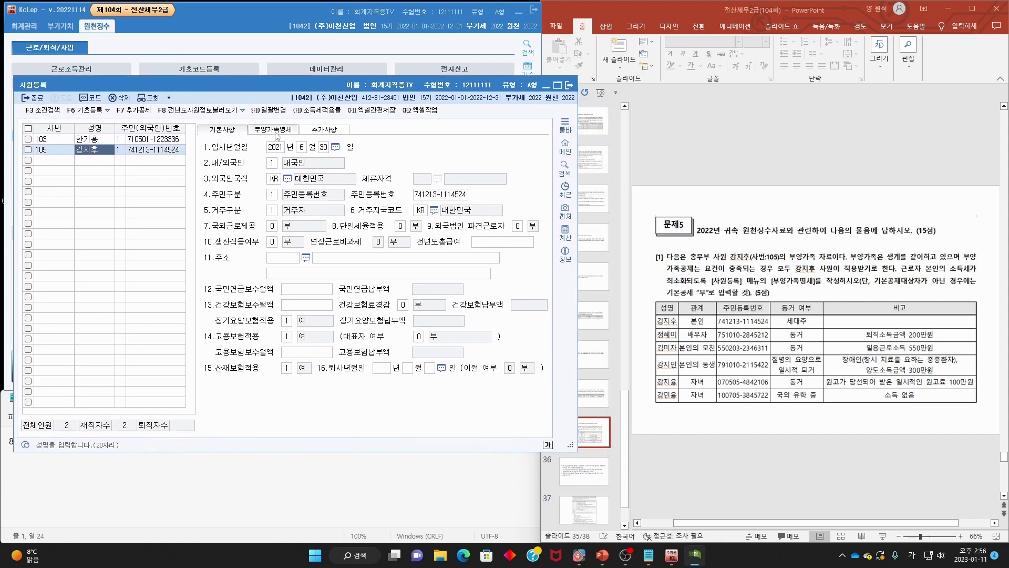
left_click(275, 130)
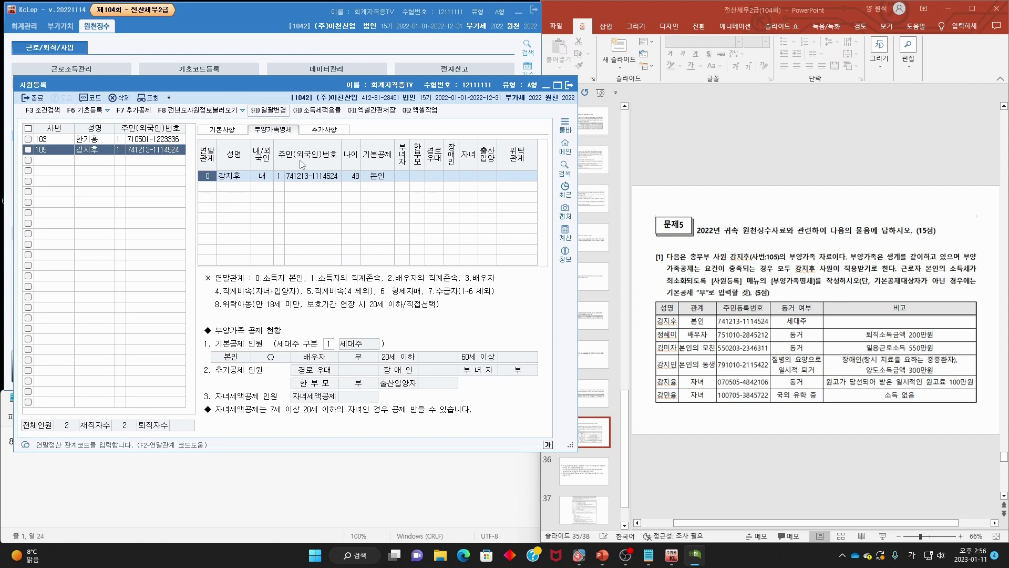
- Add the spouse as a 연말관계 3 dependent: name, 내국인, and resident registration number
left_click(205, 187)
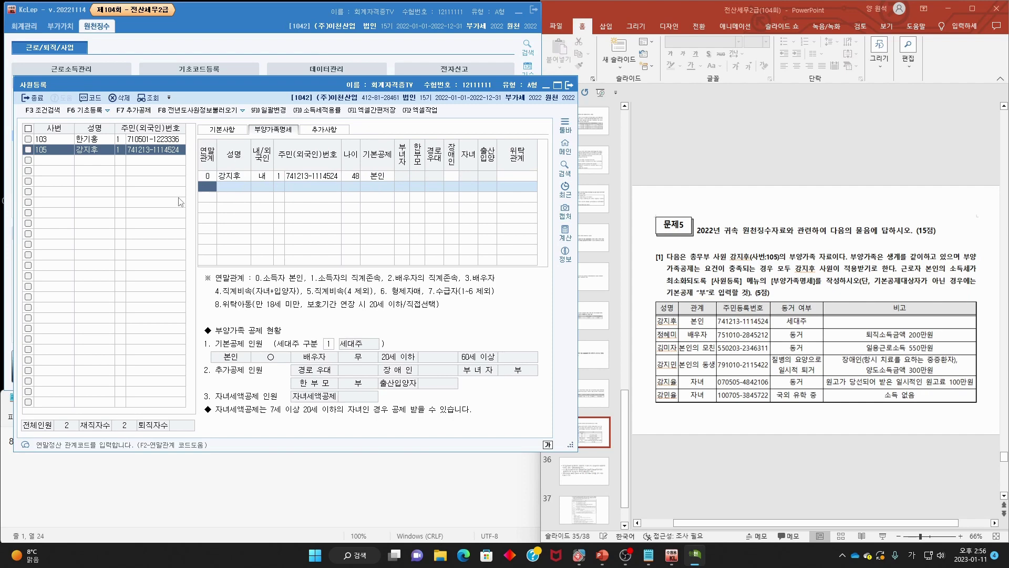
key("F2")
double_click(293, 236)
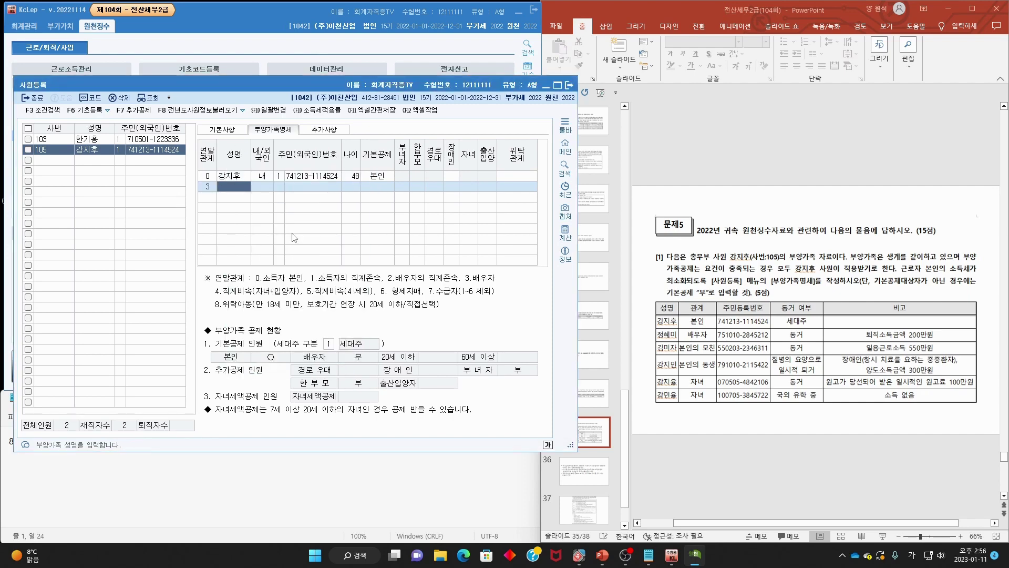
type("ㅈ")
key("Return")
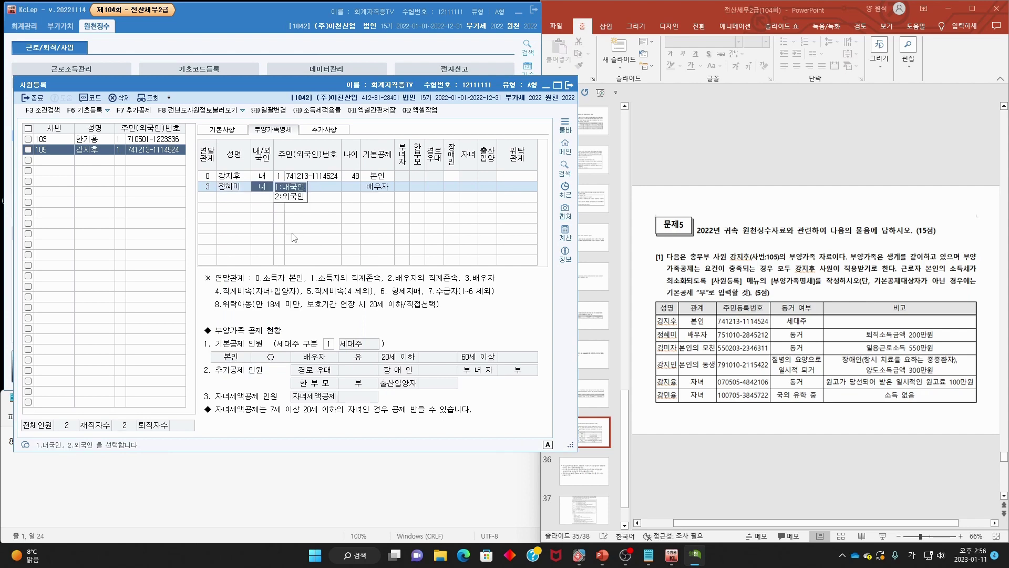
key("Return")
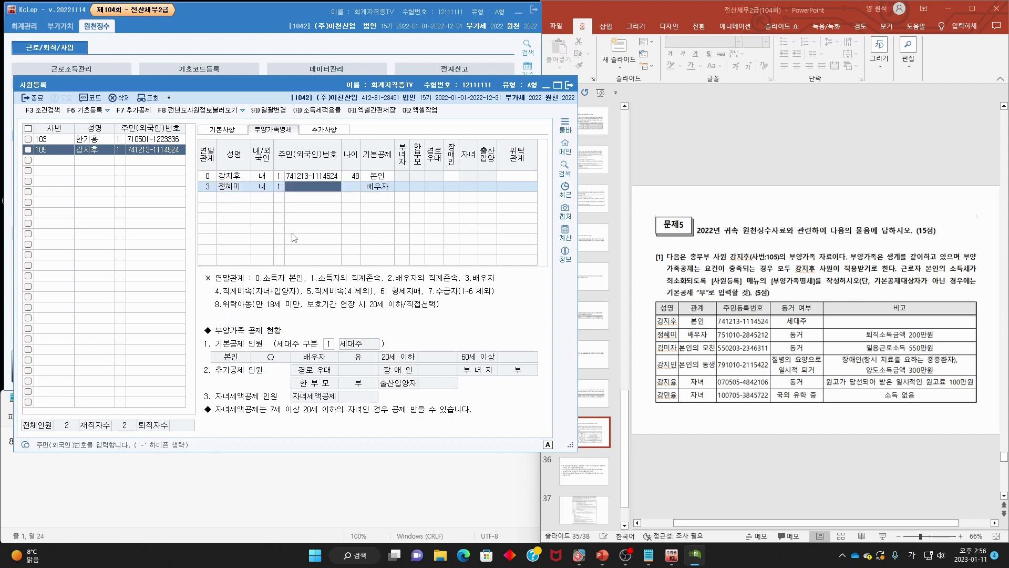
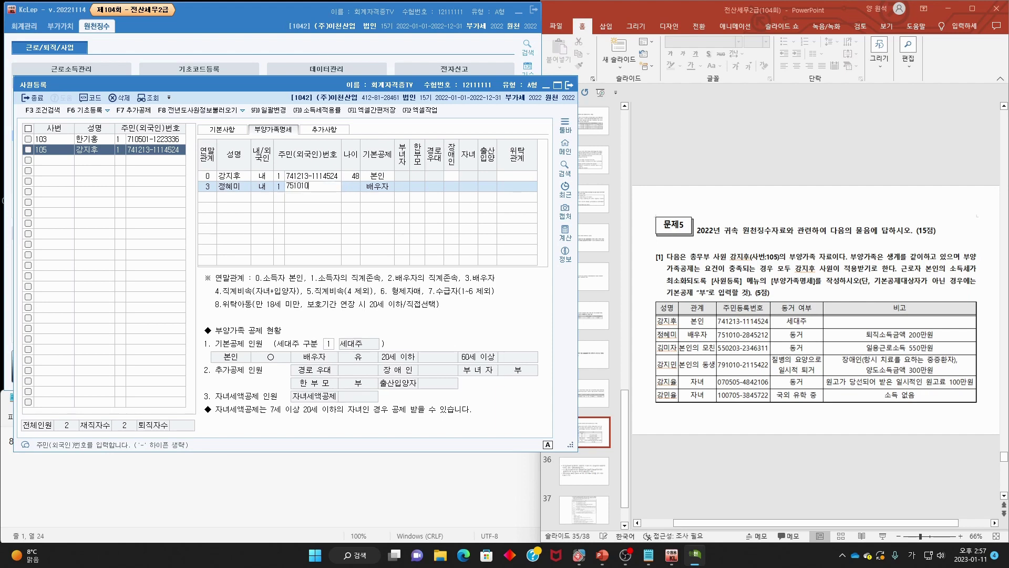
key("Return")
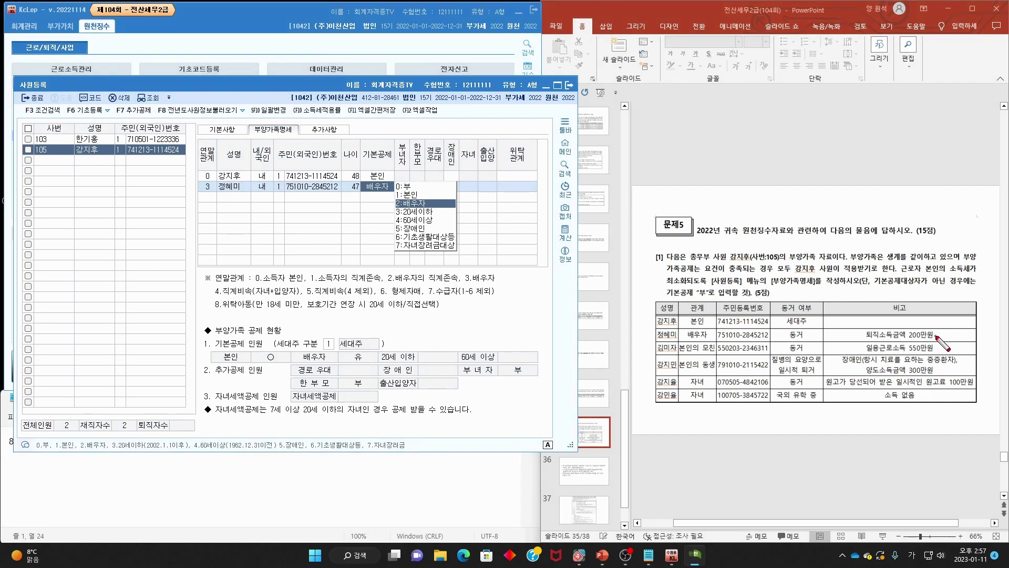
- Mark the spouse's 200만원 retirement income on the slide and set her 기본공제 to 0:부
mouse_move(911, 340)
left_mouse_down()
mouse_move(937, 335)
mouse_move(865, 332)
mouse_move(938, 336)
mouse_move(928, 344)
left_mouse_up()
mouse_move(866, 314)
left_mouse_down()
mouse_move(879, 330)
mouse_move(923, 295)
left_mouse_up()
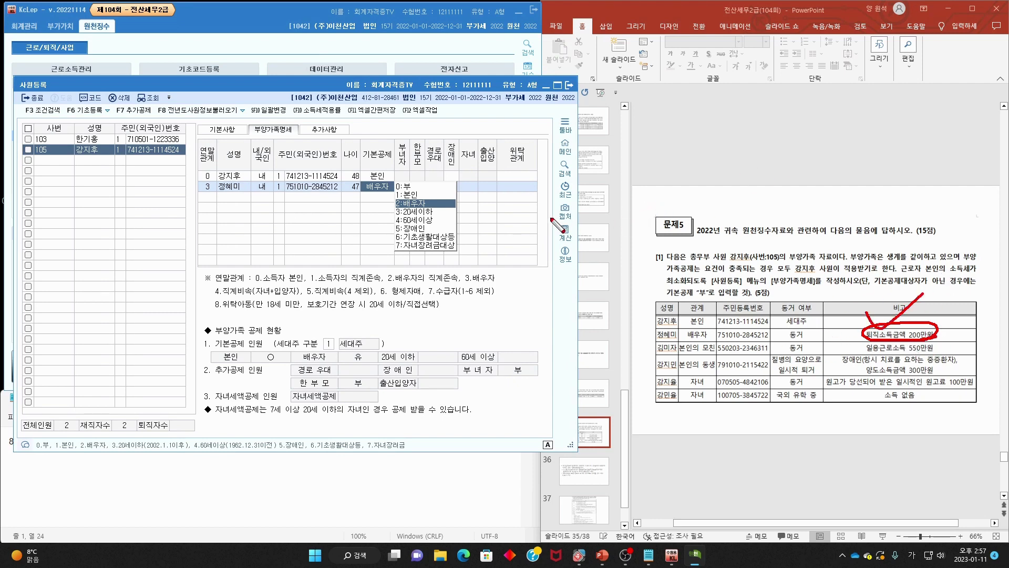
key("Escape")
left_click(442, 187)
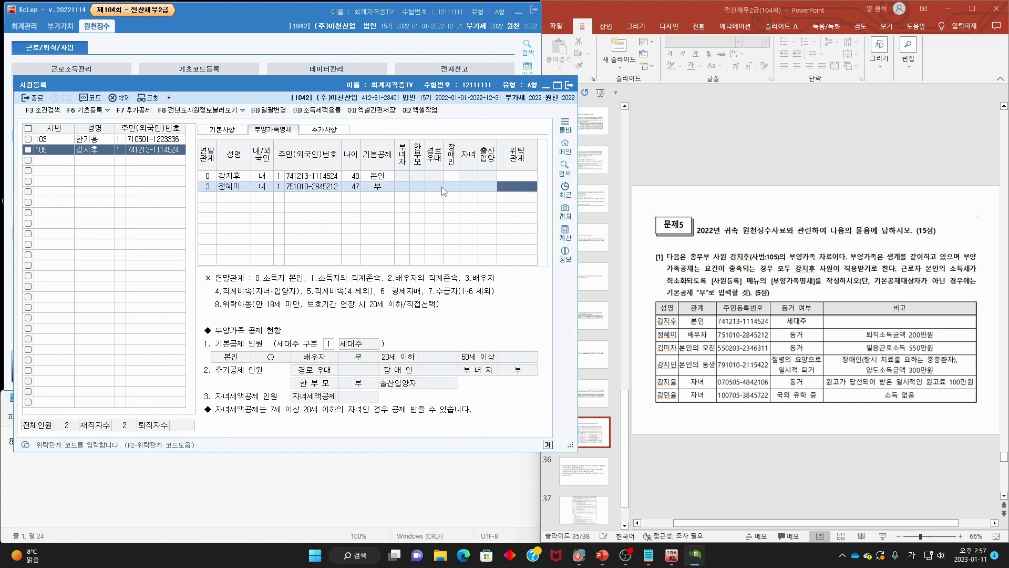
key("Return")
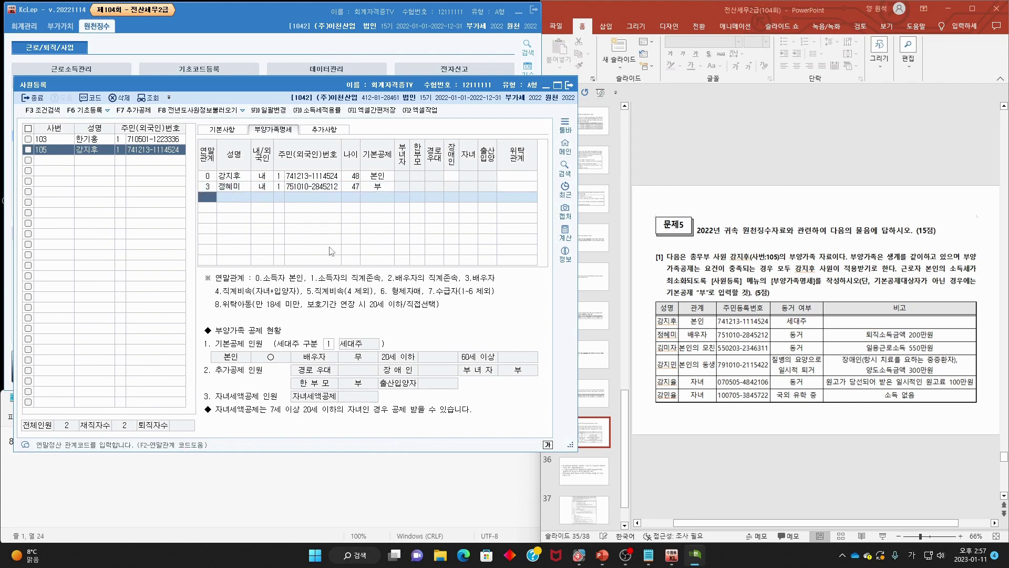
key("F2")
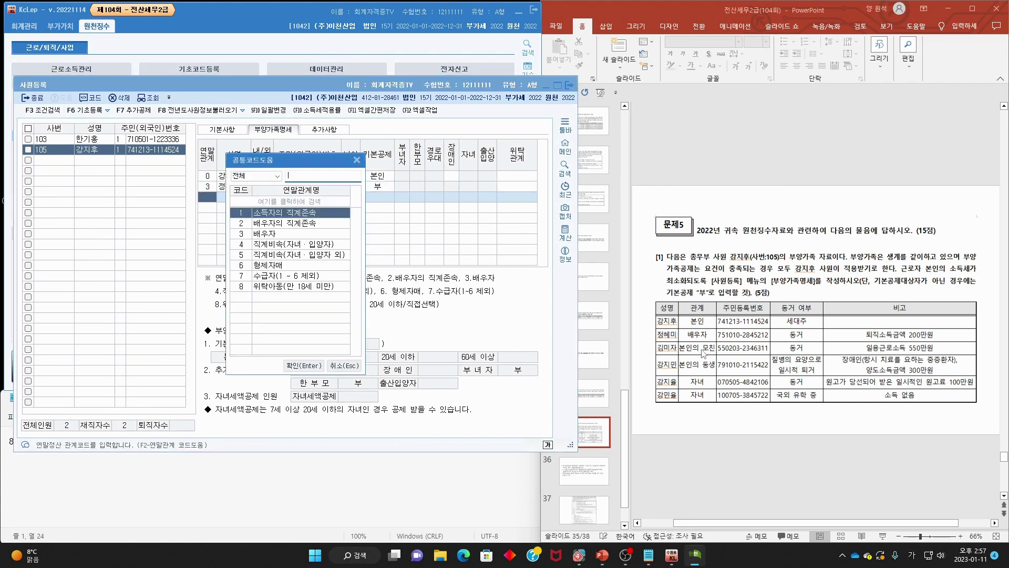
- Enter the mother as a 연말관계 1 dependent with her name, 내국인, and resident registration number
double_click(291, 215)
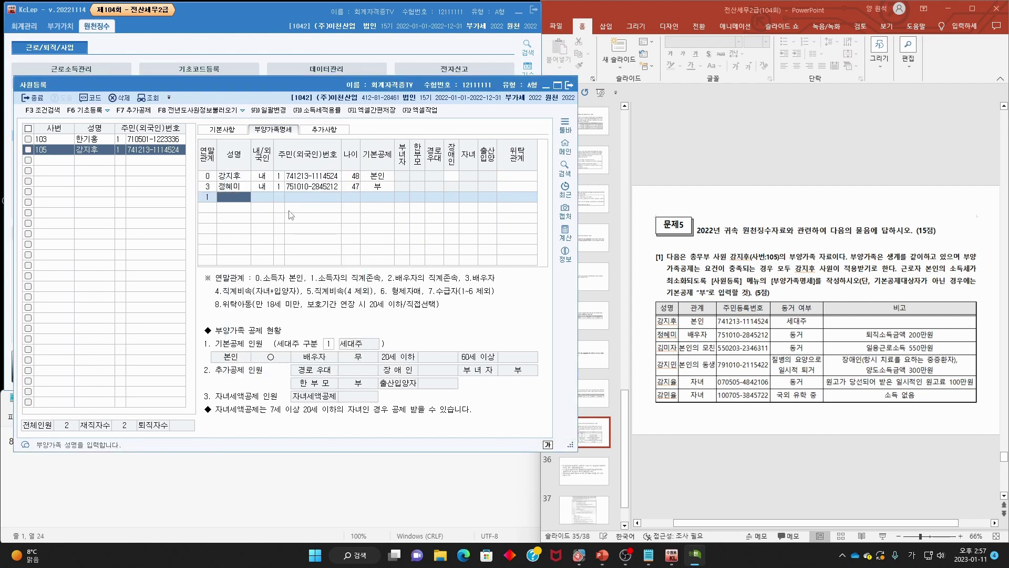
key("Return")
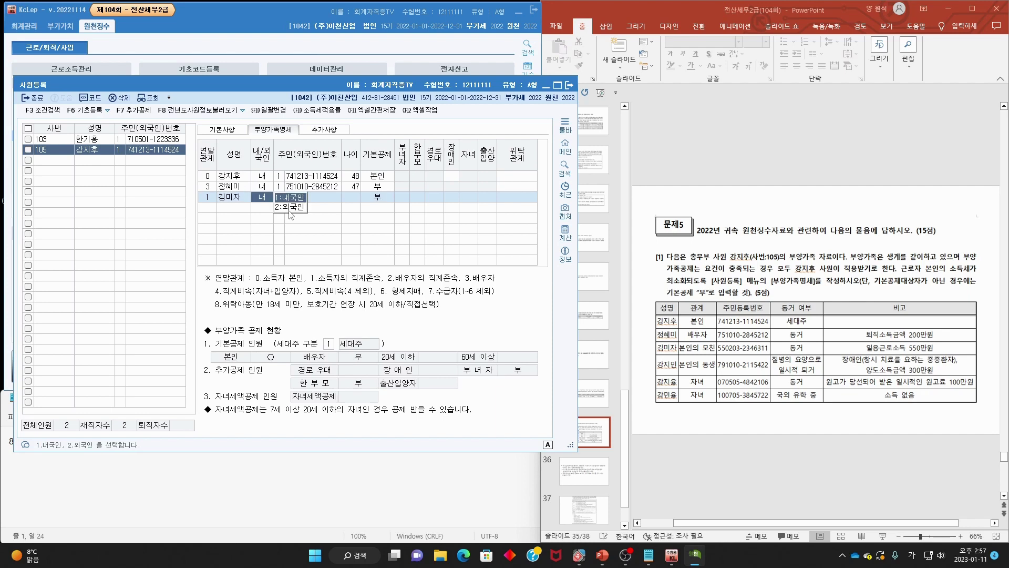
key("Return")
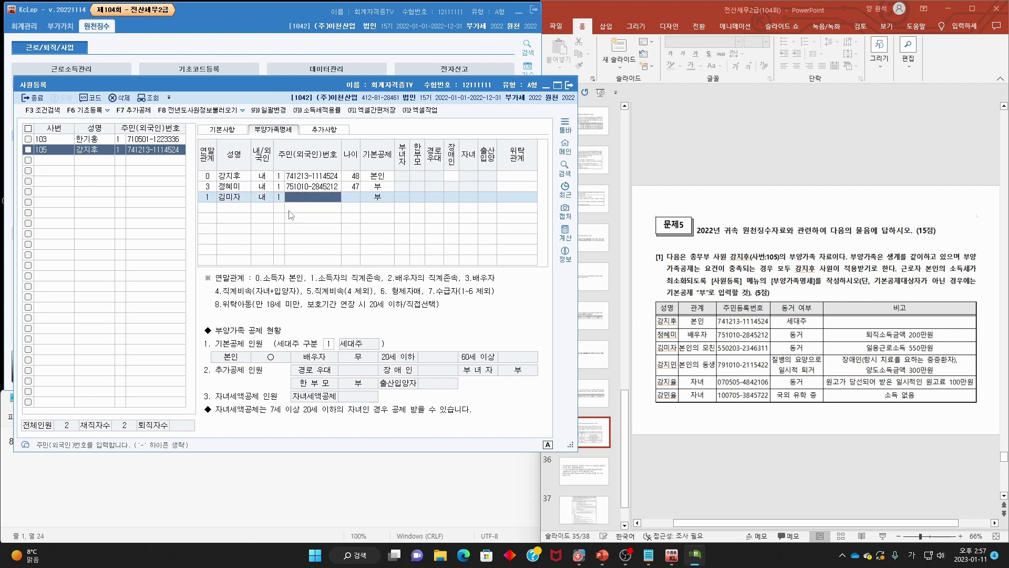
key("Return")
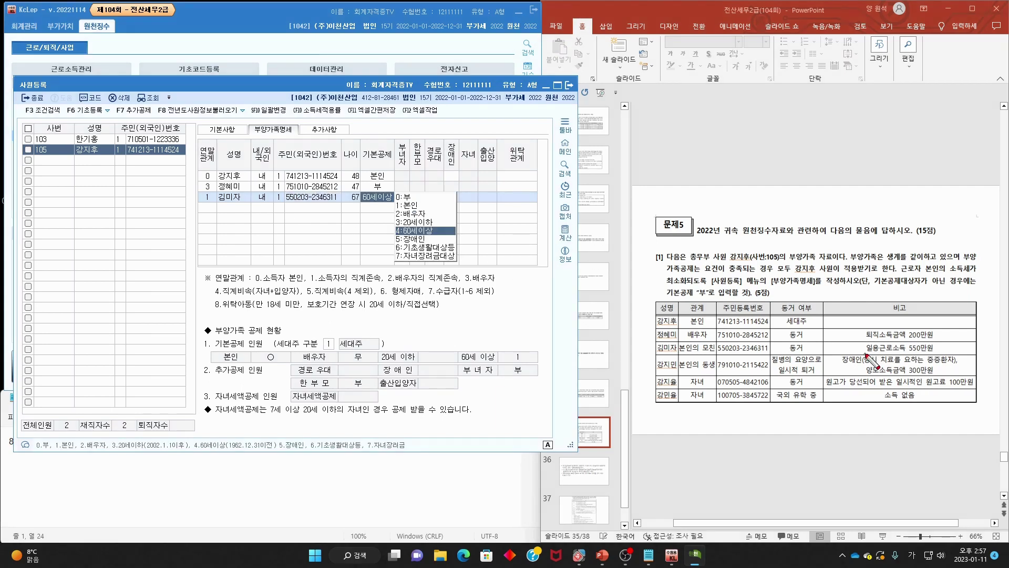
- Mark her 550만원 daily wage income on the slide and keep 기본공제 60세이상
mouse_move(866, 355)
left_mouse_down()
mouse_move(939, 354)
mouse_move(942, 346)
mouse_move(873, 343)
mouse_move(873, 364)
left_mouse_up()
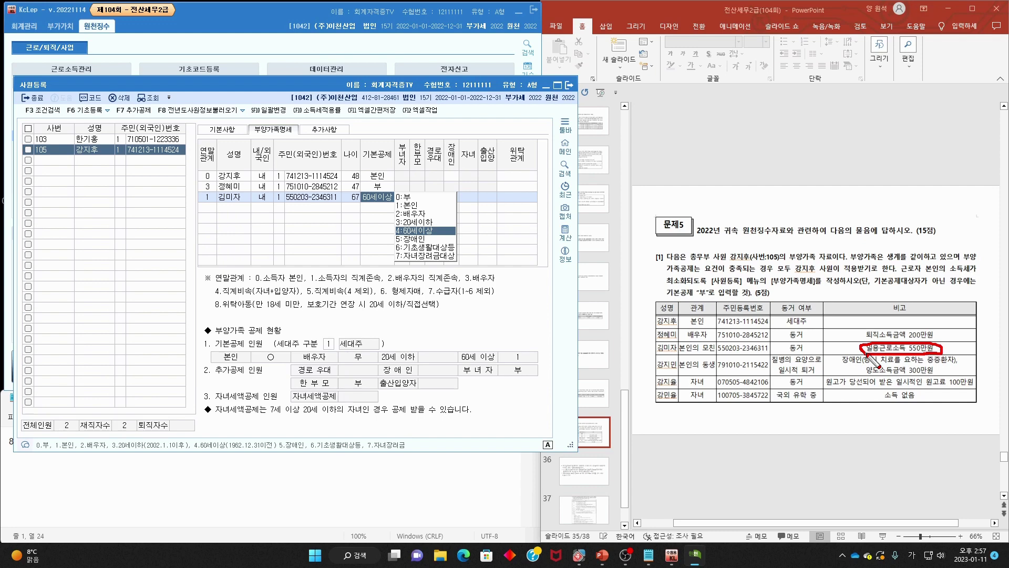
left_click_drag(851, 340, 869, 347)
mouse_move(934, 336)
left_mouse_down()
mouse_move(938, 346)
mouse_move(963, 322)
mouse_move(874, 355)
mouse_move(940, 354)
left_mouse_up()
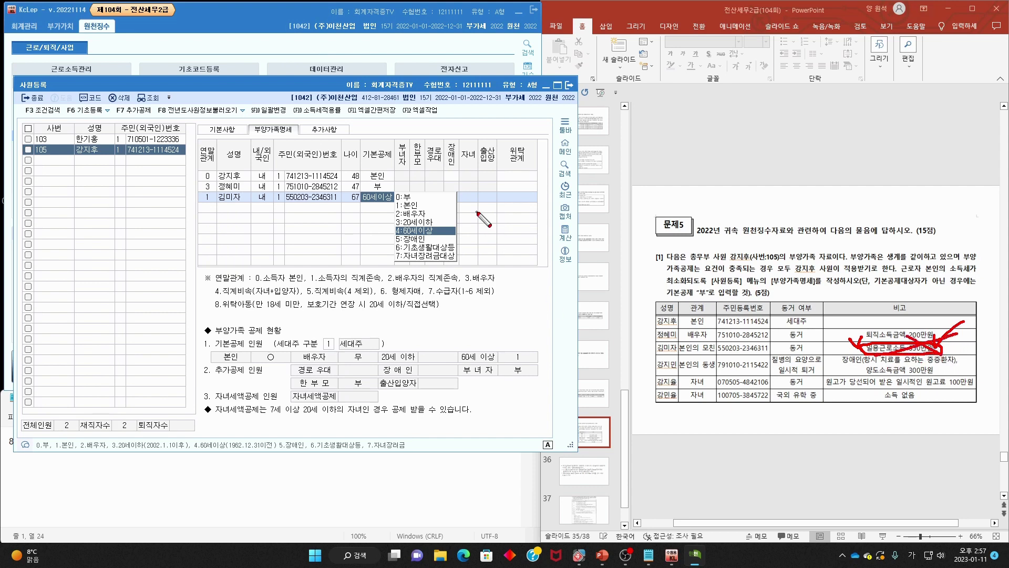
key("Escape")
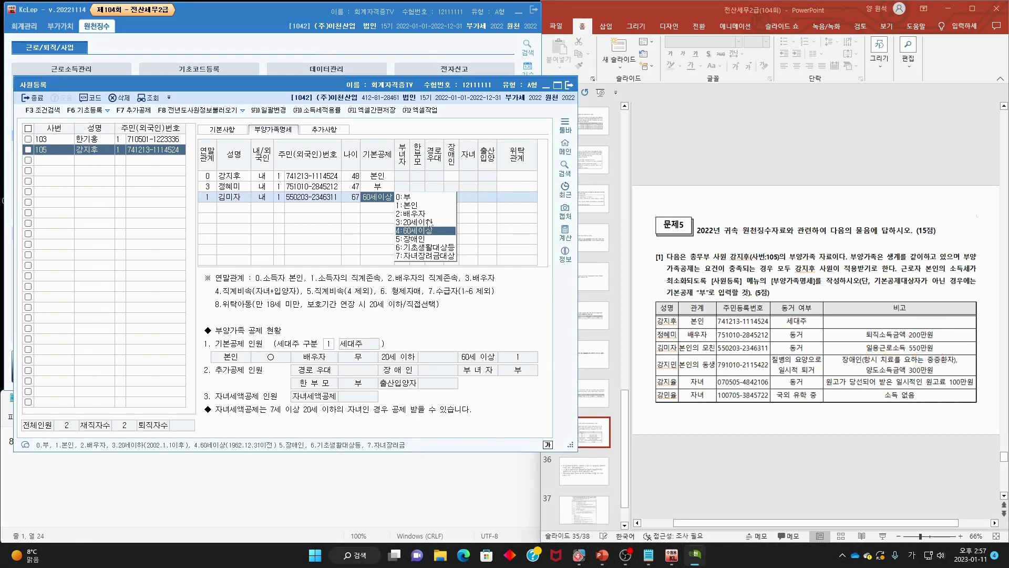
key("Return")
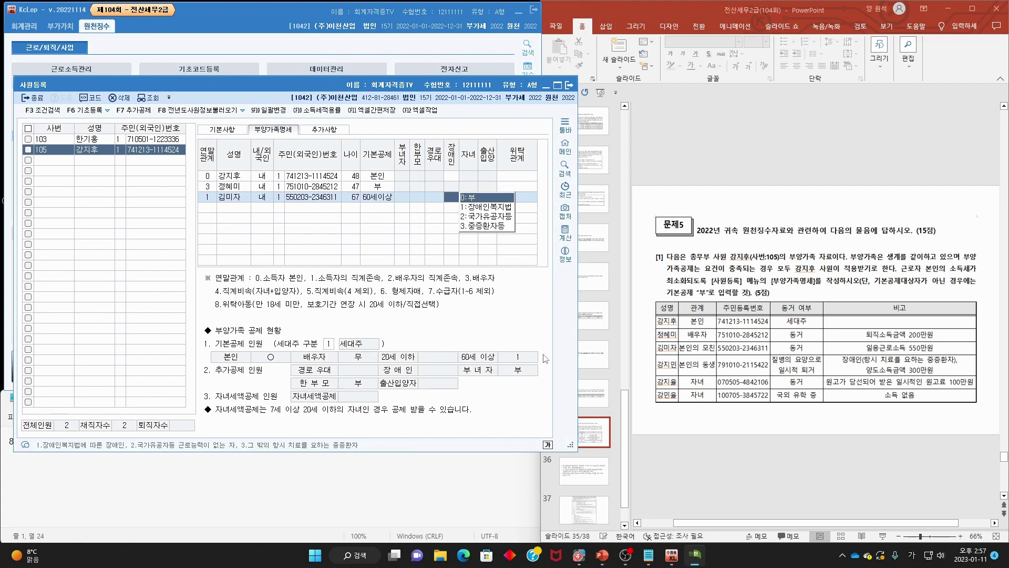
- Add the sibling as a code-6 형제자매 dependent with name, 내국인 and resident registration number
key("Return")
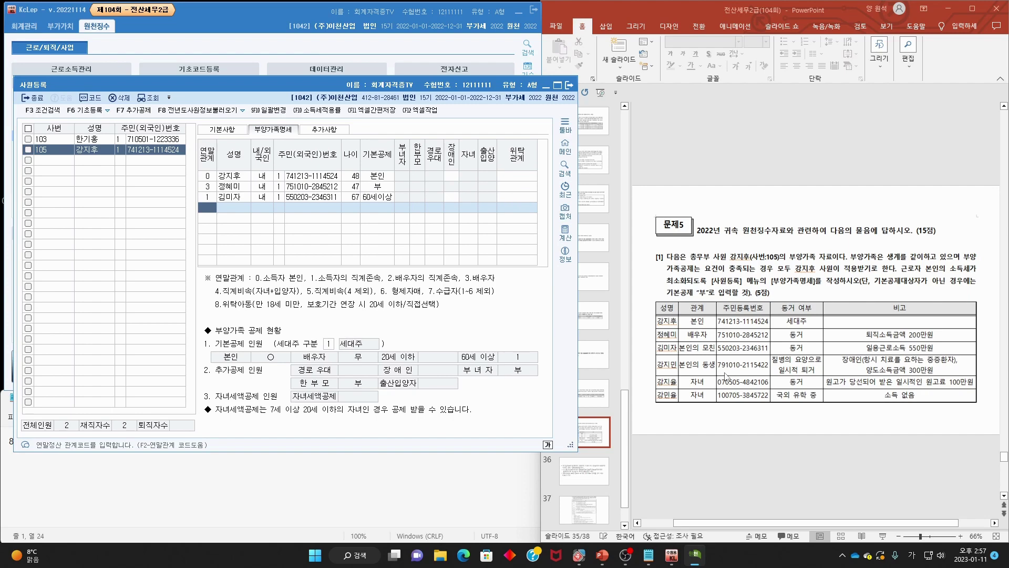
key("F2")
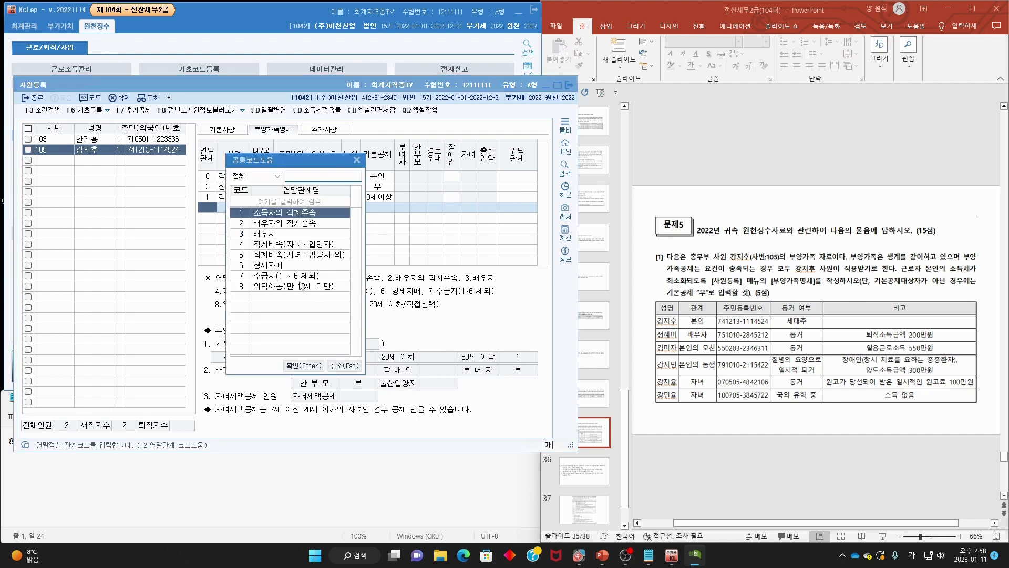
double_click(293, 269)
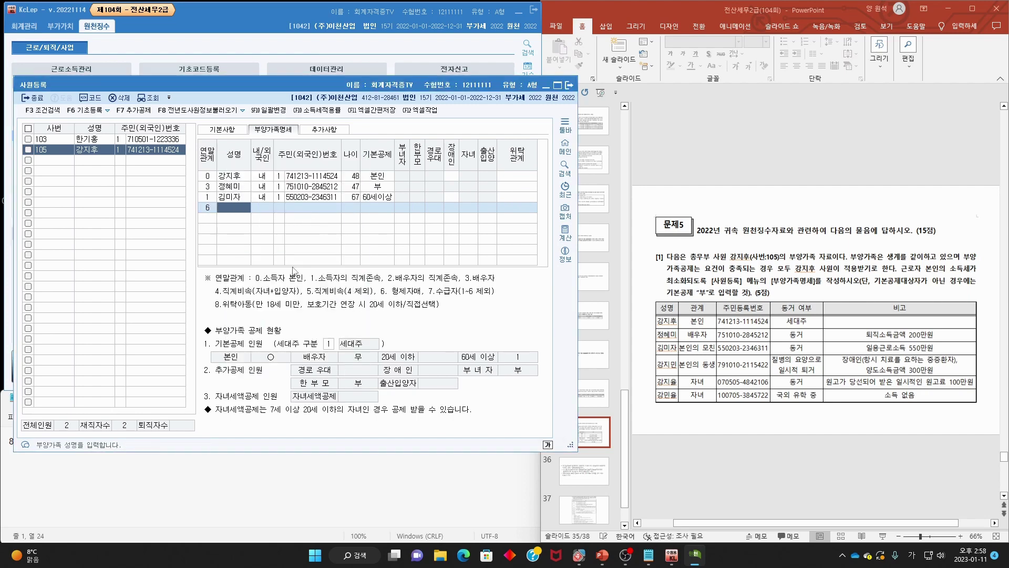
key("Return")
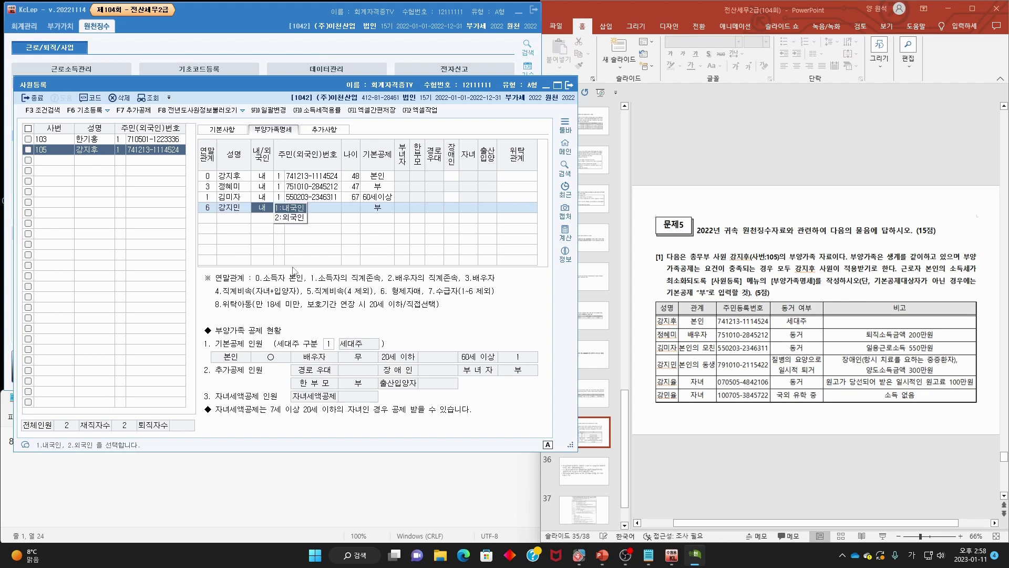
key("Return")
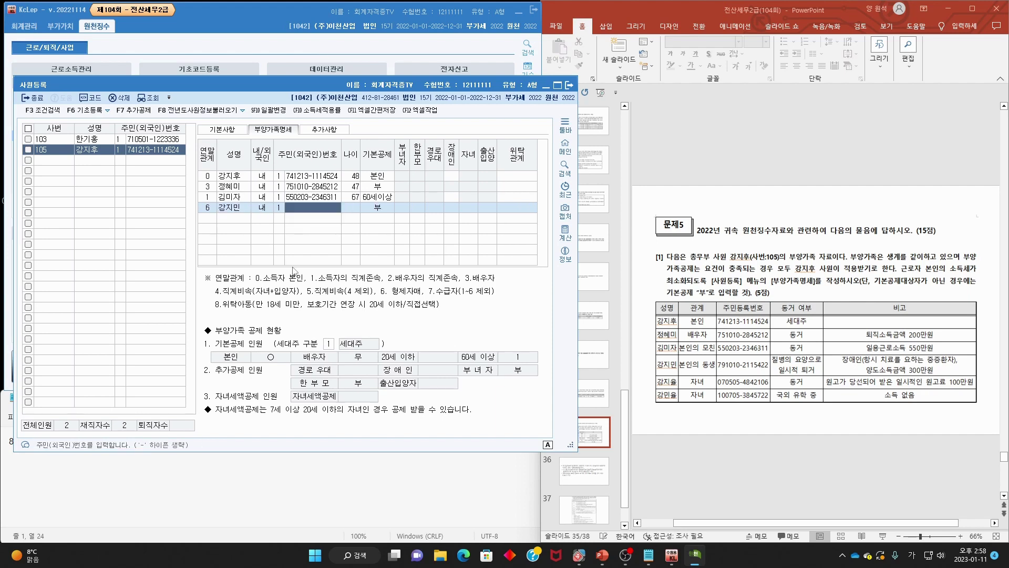
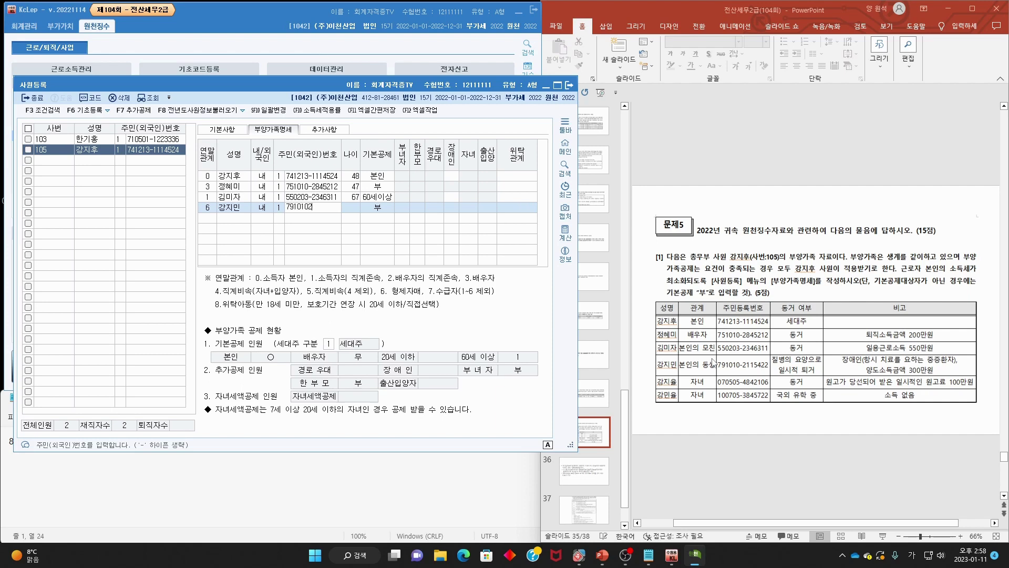
key("Return")
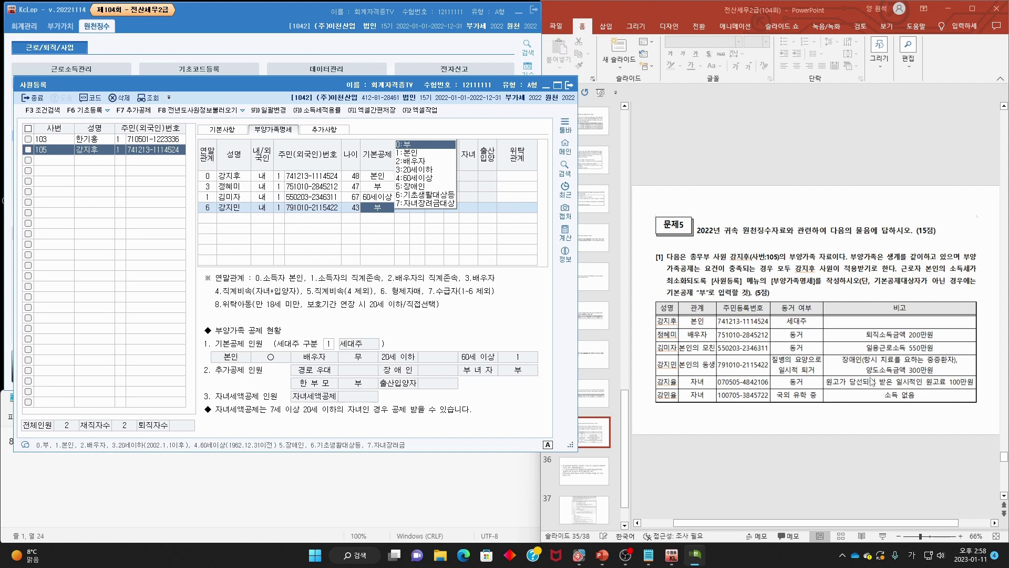
- Mark the disability remark and 300만원 transfer income on the slide, leaving 기본공제 at 0:부
left_click_drag(845, 362, 950, 363)
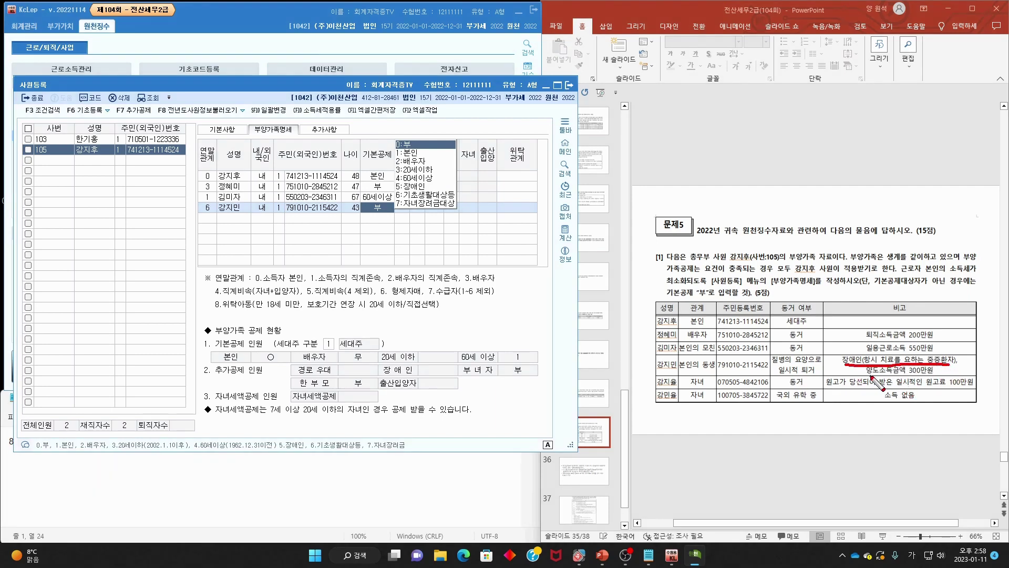
mouse_move(872, 375)
left_mouse_down()
mouse_move(938, 377)
mouse_move(919, 371)
mouse_move(933, 382)
left_mouse_up()
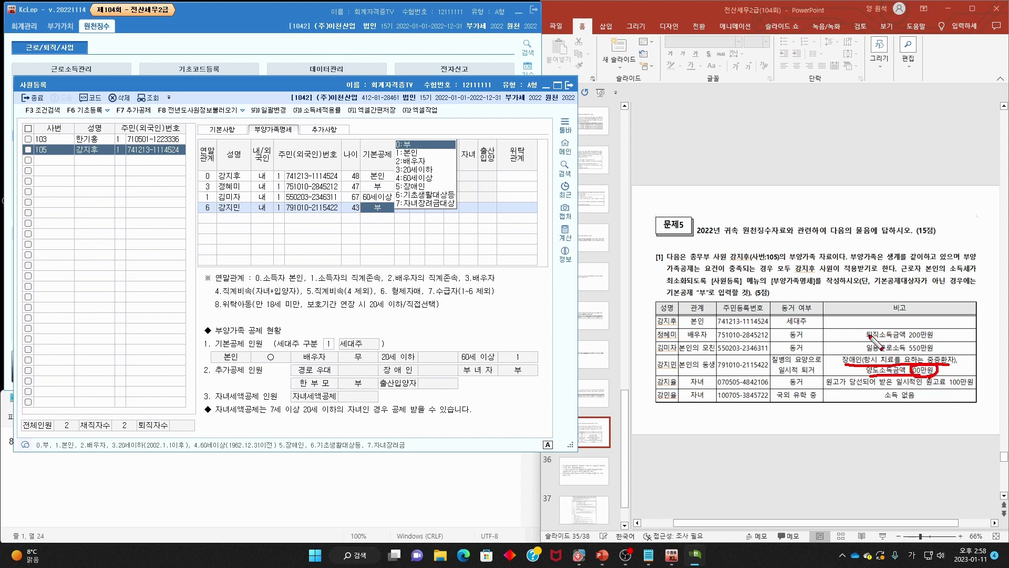
mouse_move(869, 336)
left_mouse_down()
mouse_move(956, 340)
mouse_move(868, 328)
mouse_move(864, 350)
mouse_move(872, 348)
left_mouse_up()
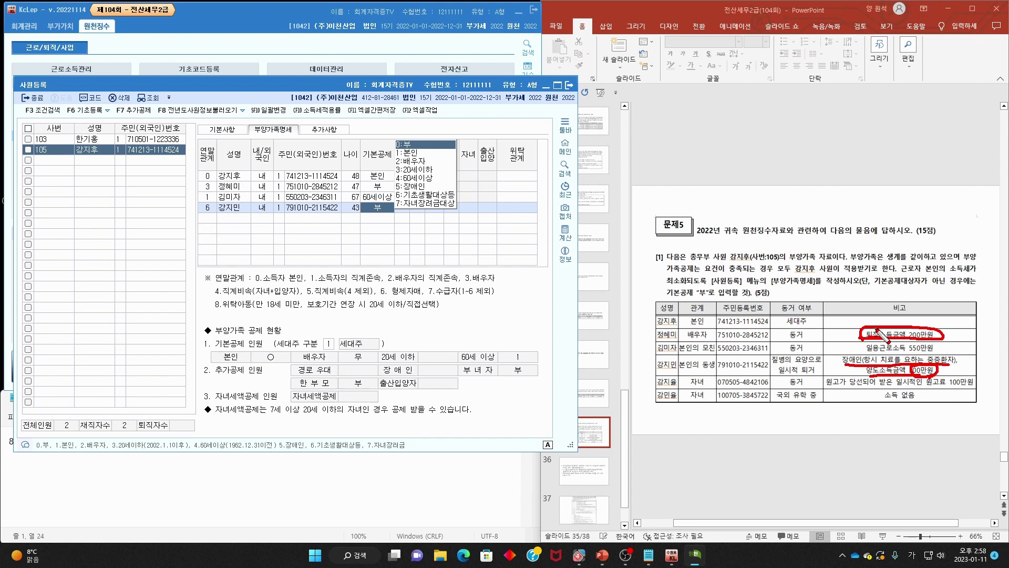
key("e")
left_click_drag(934, 380, 941, 386)
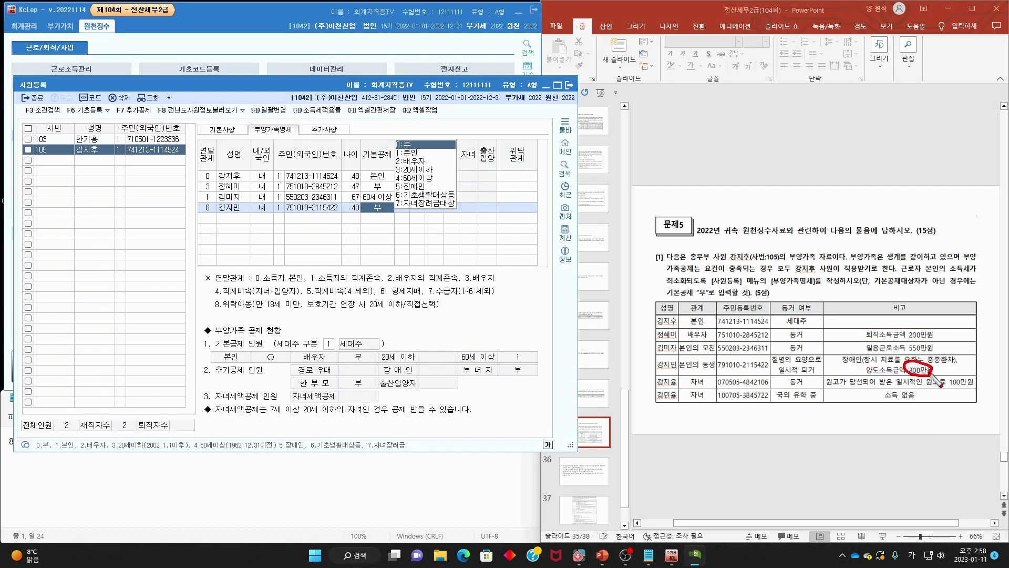
key("Escape")
left_click(215, 220)
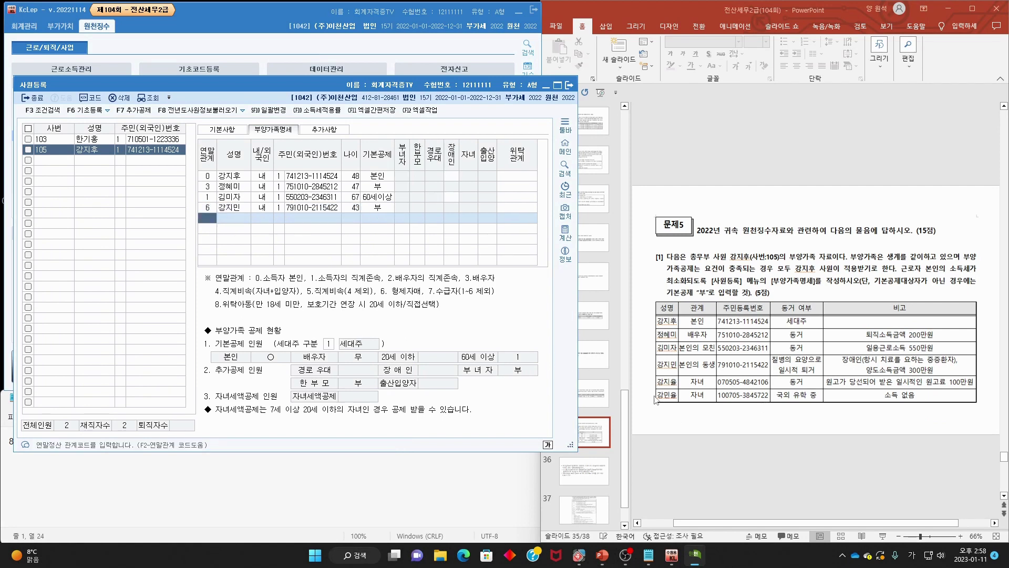
- Add the child as a code-4 직계비속 dependent with name and resident registration number
key("F2")
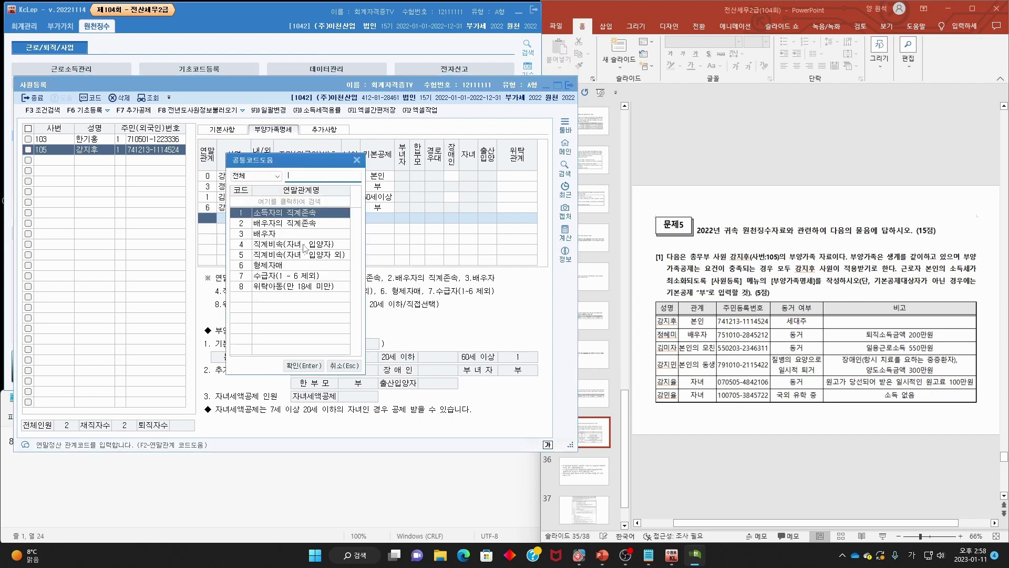
left_click(304, 248)
key("Return")
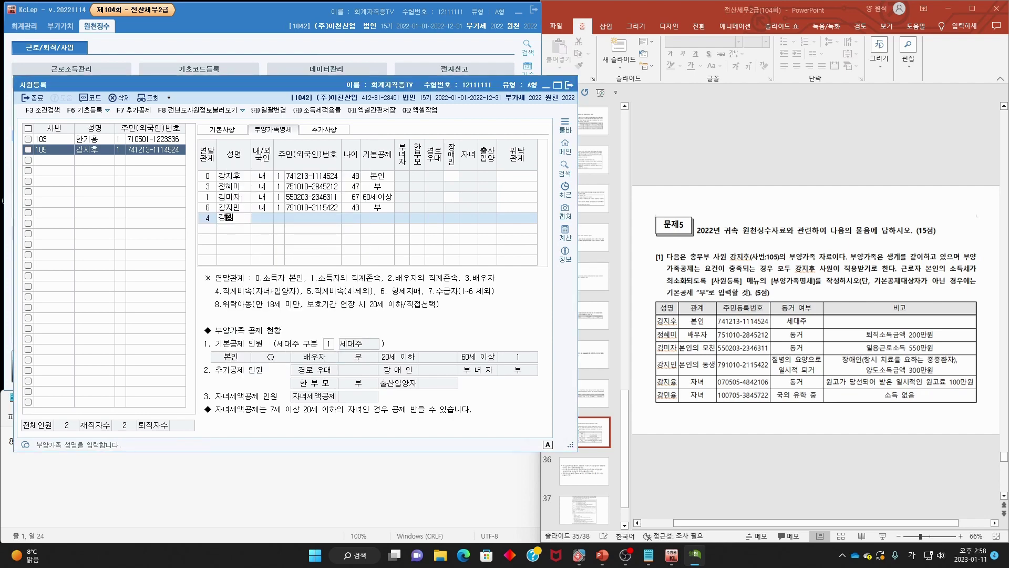
key("Return")
key("Return")
key("Return")
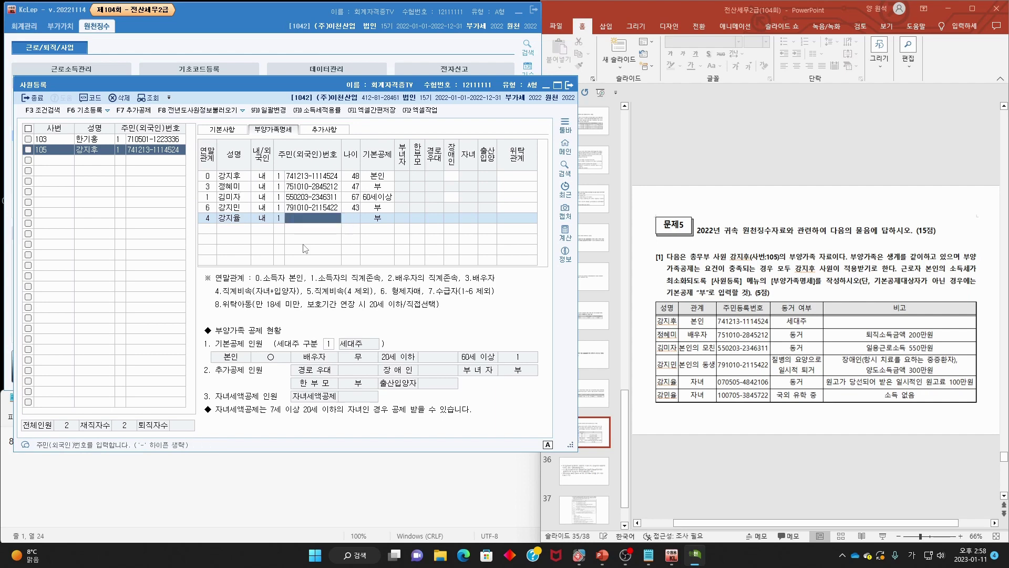
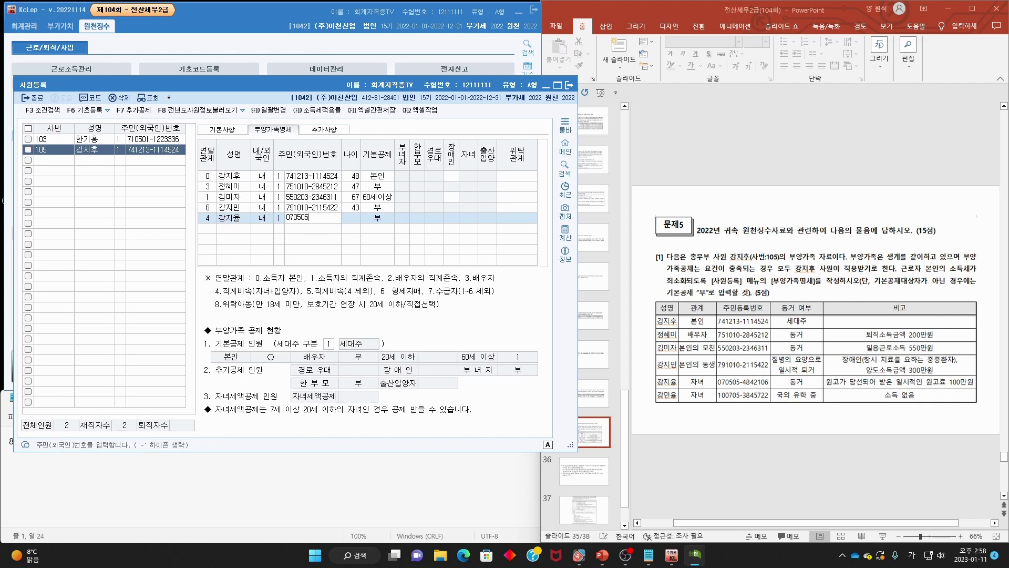
key("Return")
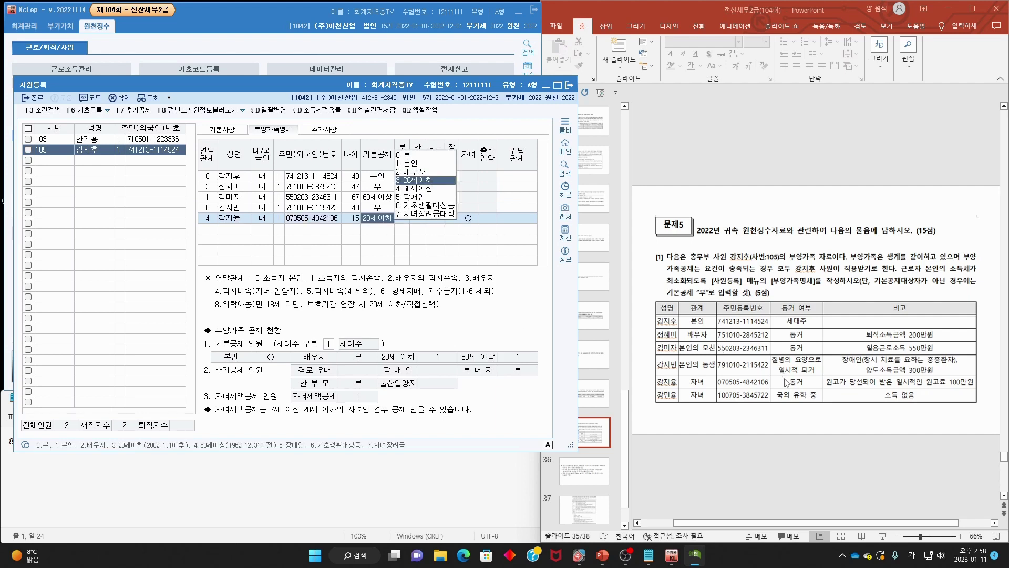
- Mark the 100만원 manuscript fee, age 15 and child mark, keeping the 20세이하 deduction
mouse_move(832, 388)
left_mouse_down()
mouse_move(976, 388)
mouse_move(941, 390)
mouse_move(967, 377)
mouse_move(975, 388)
mouse_move(979, 353)
left_mouse_up()
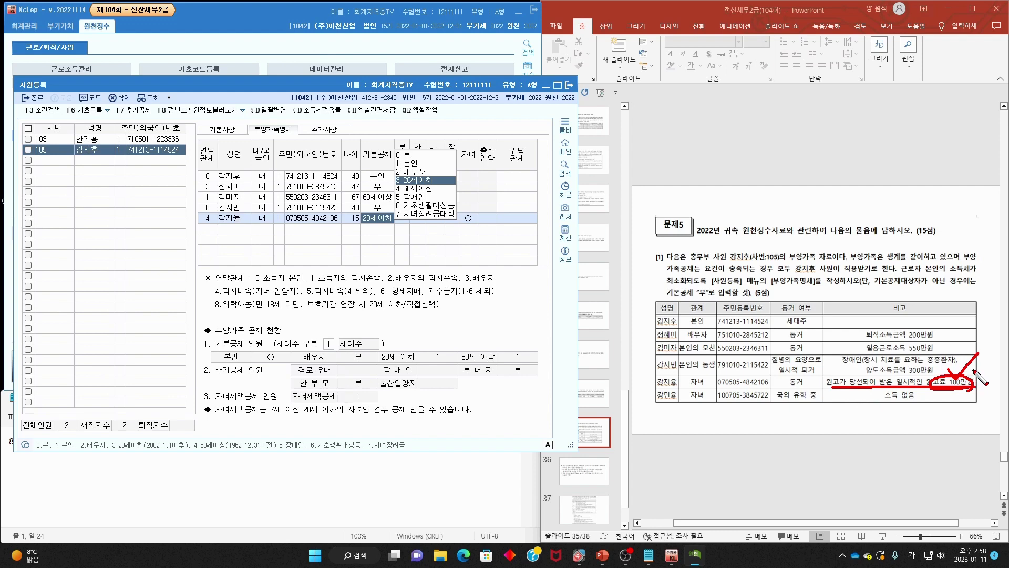
mouse_move(974, 371)
left_mouse_down()
mouse_move(950, 396)
mouse_move(997, 413)
left_mouse_up()
key("Escape")
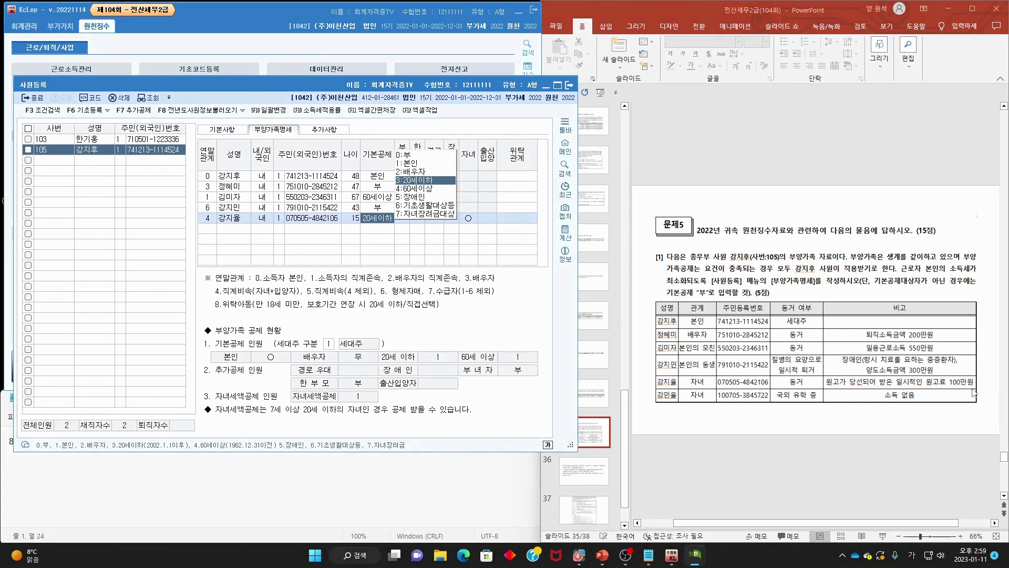
key("ctrl+p")
mouse_move(975, 390)
left_mouse_down()
mouse_move(833, 391)
mouse_move(865, 375)
mouse_move(982, 384)
mouse_move(973, 388)
left_mouse_up()
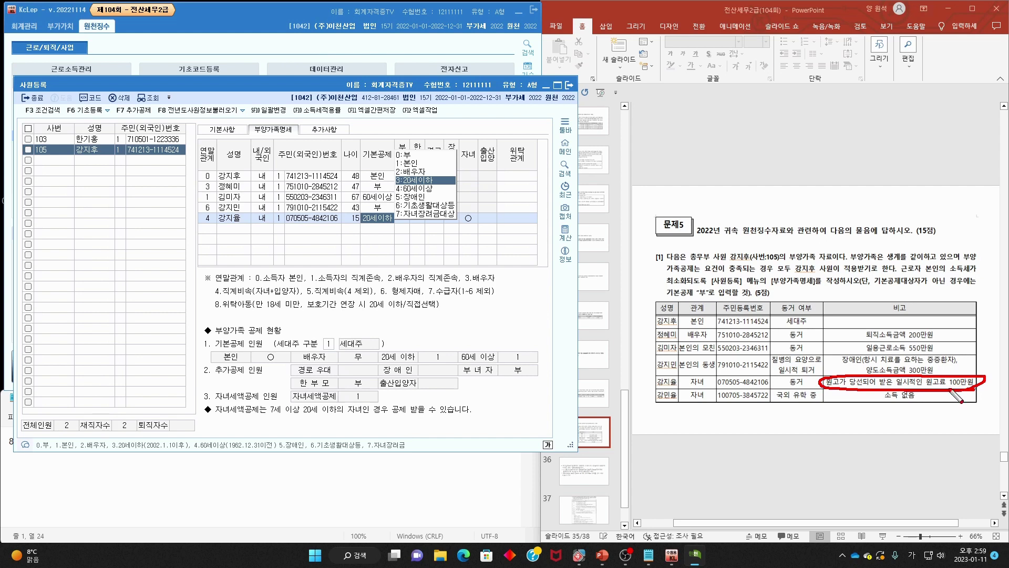
left_click_drag(951, 368, 988, 379)
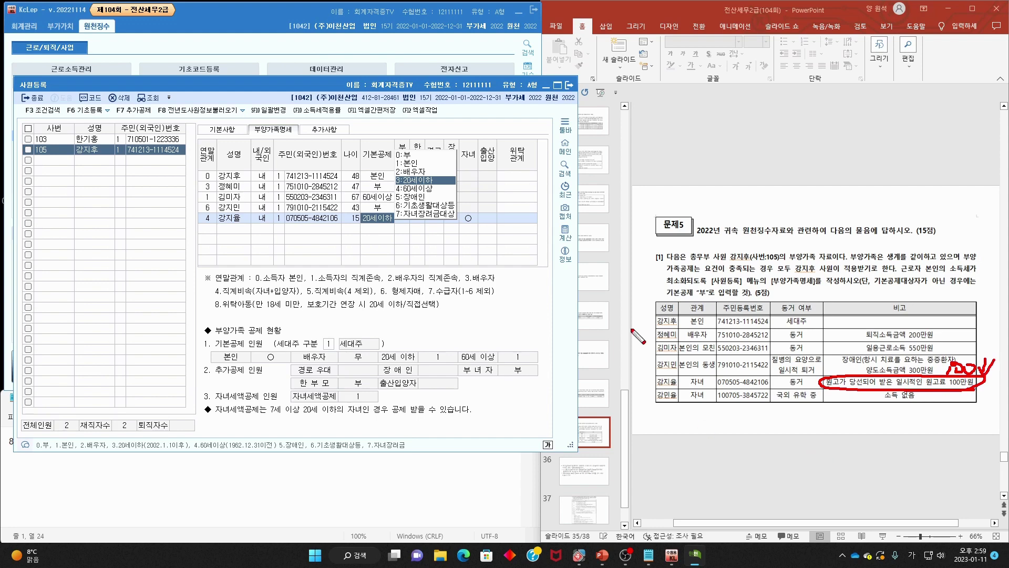
key("Escape")
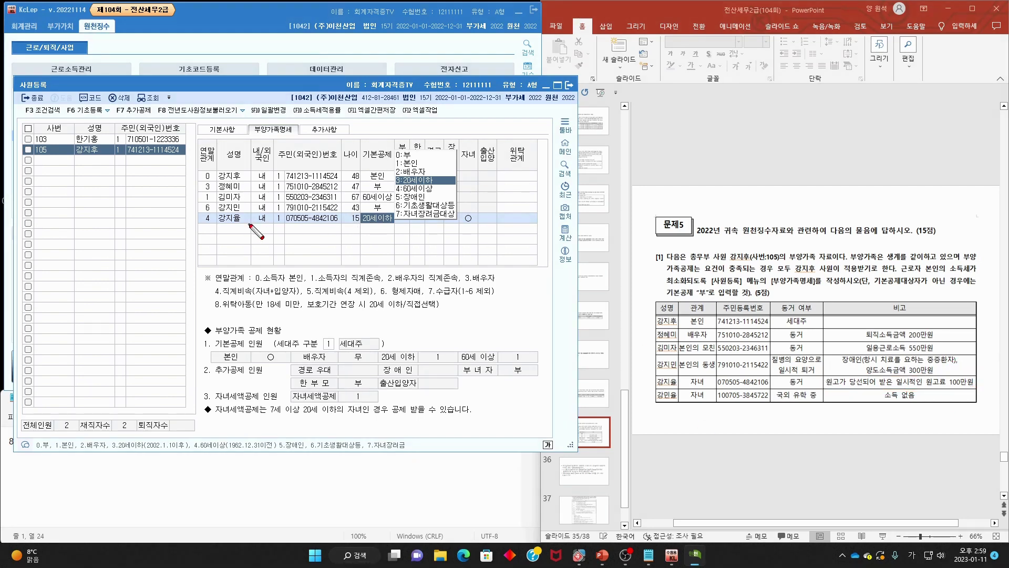
mouse_move(350, 225)
left_mouse_down()
mouse_move(361, 220)
mouse_move(355, 228)
mouse_move(345, 214)
mouse_move(353, 208)
left_mouse_up()
mouse_move(473, 226)
left_mouse_down()
mouse_move(465, 221)
mouse_move(476, 211)
left_mouse_up()
key("Escape")
left_click(210, 229)
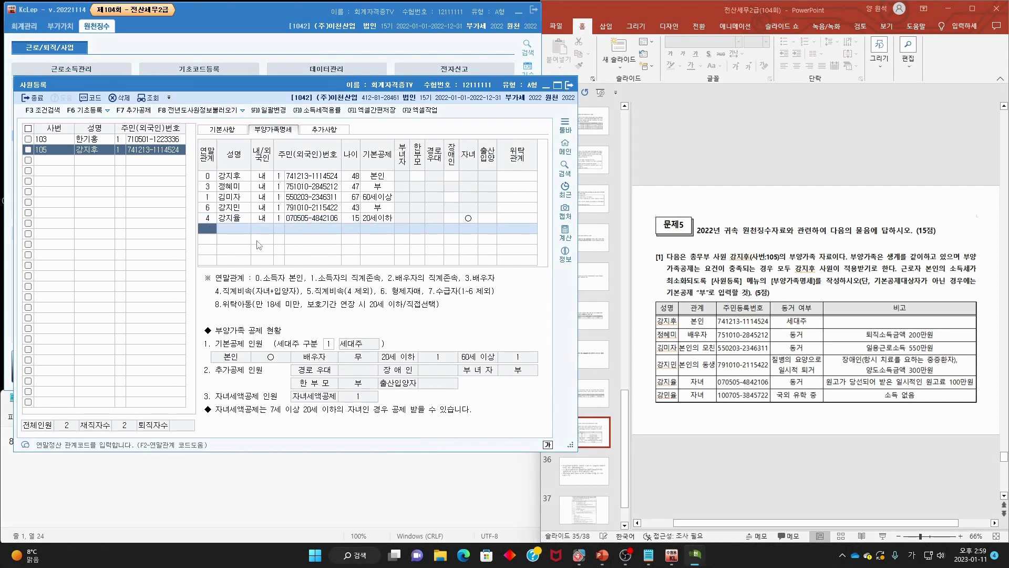
- Add the second child as a code-4 dependent with name, 내국인 and resident registration number
key("F2")
double_click(279, 244)
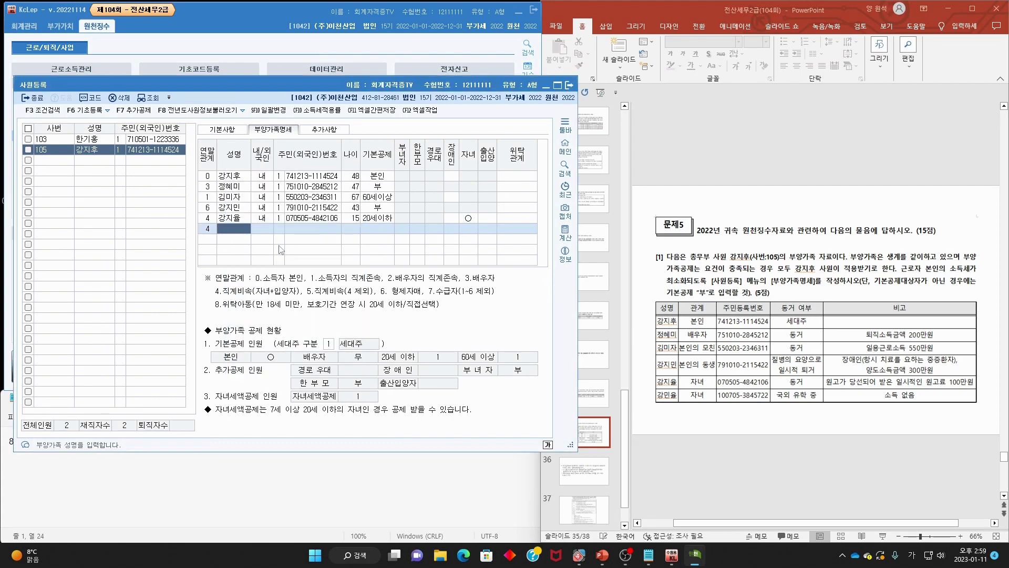
key("Return")
key("Return")
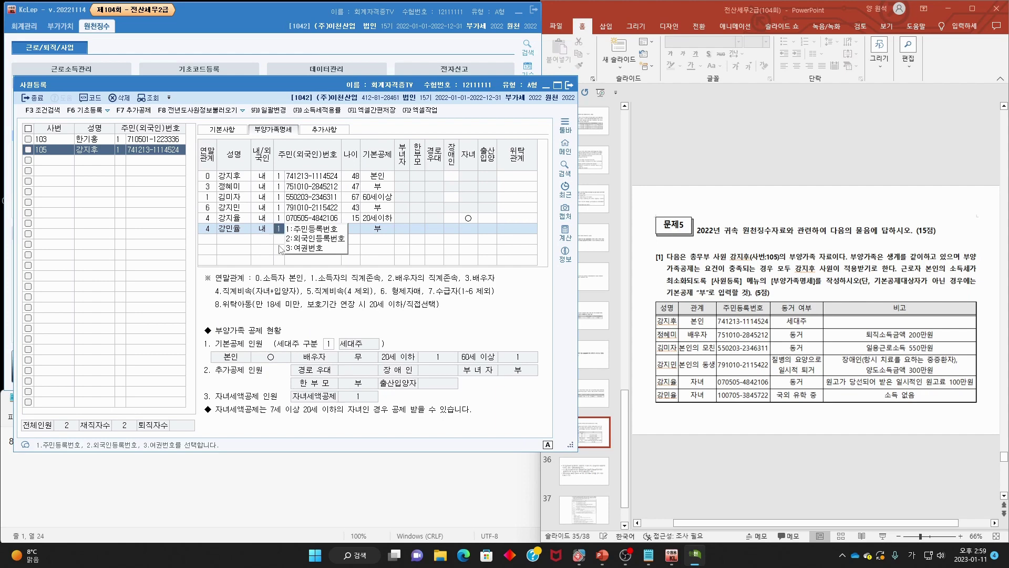
key("Return")
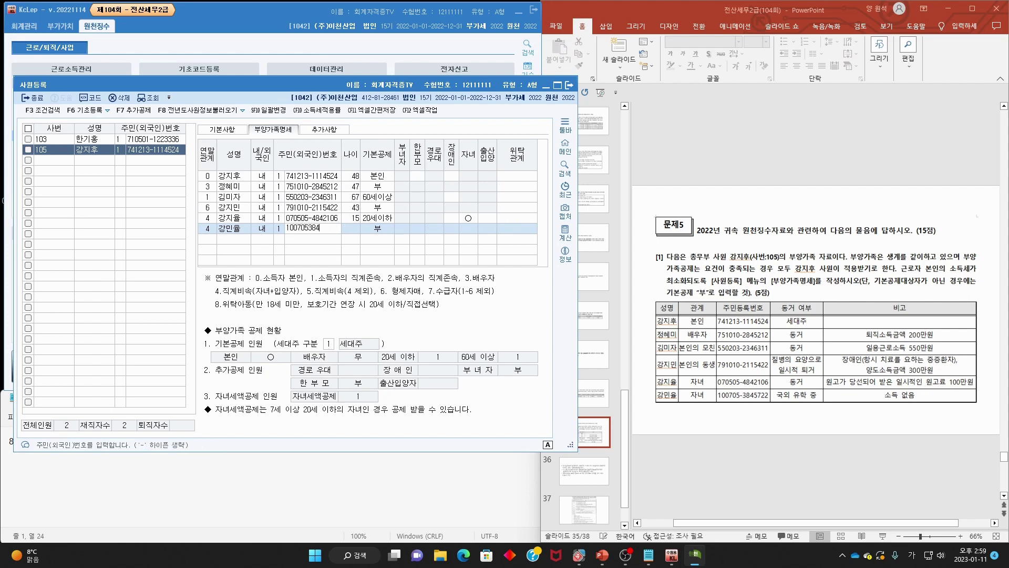
key("Return")
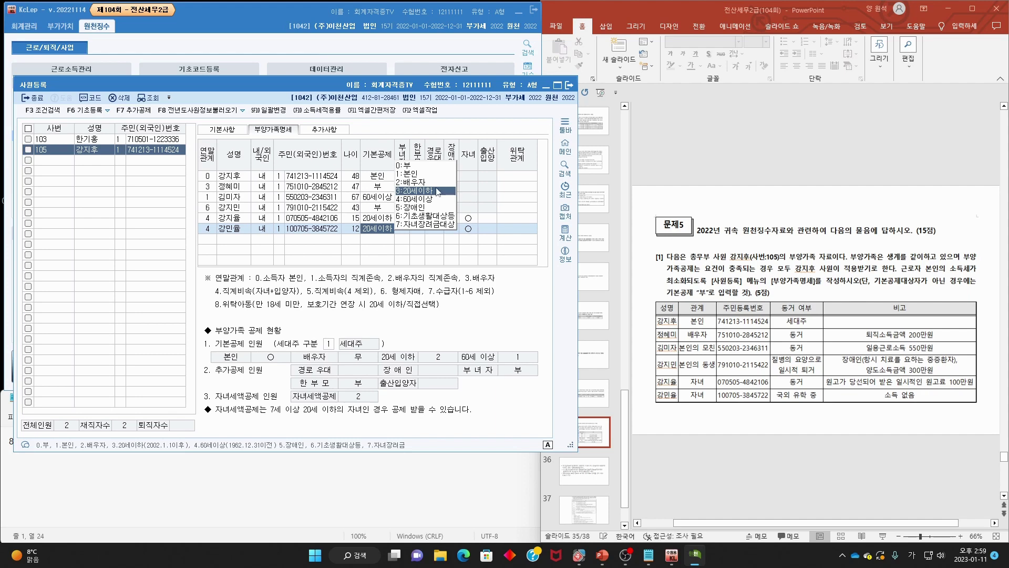
- Keep the 20세이하 deduction, circle the age 12, and return to the problem slides
left_click(429, 191)
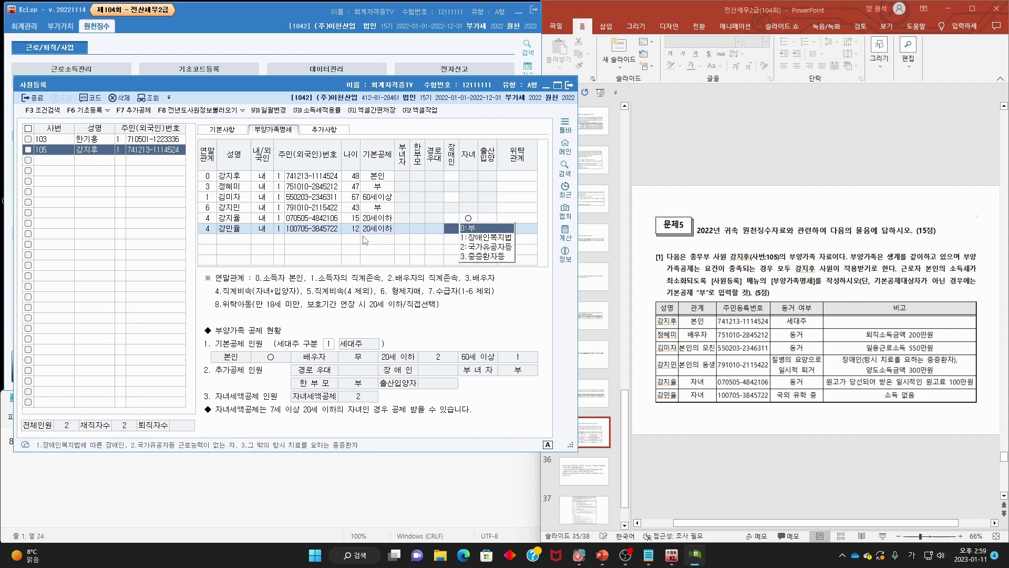
left_click_drag(359, 233, 361, 230)
key("Escape")
left_click(821, 363)
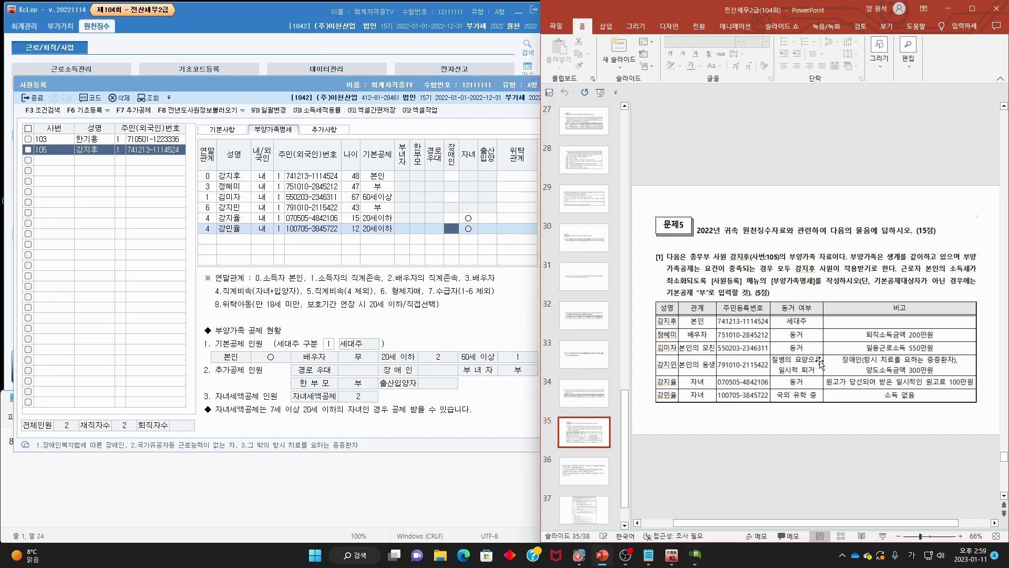
- Bring up slide 37 and mark the employee, settlement data instruction, and dependents' medical-cost rule
scroll(821, 363, "down", 1)
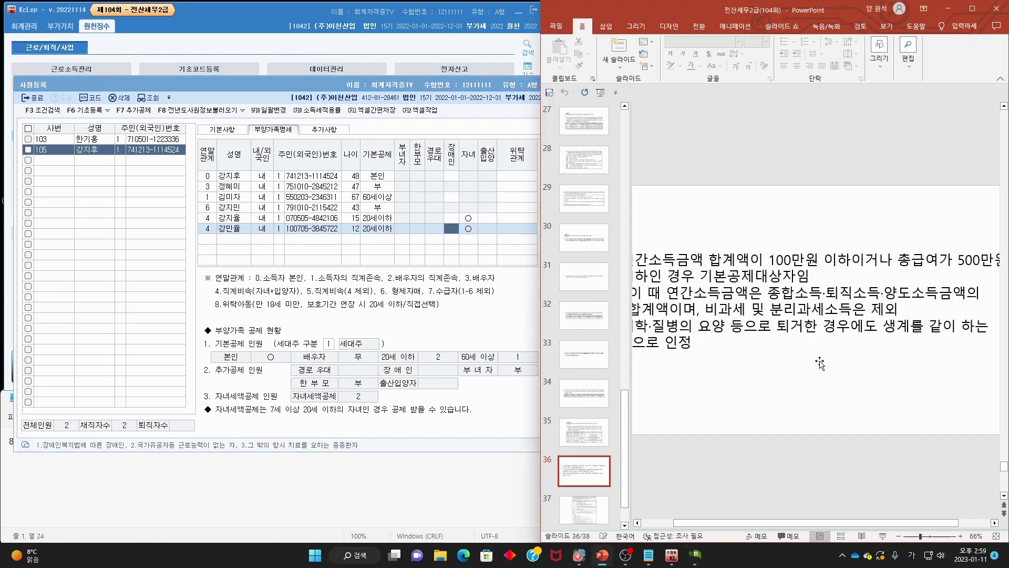
scroll(820, 364, "down", 1)
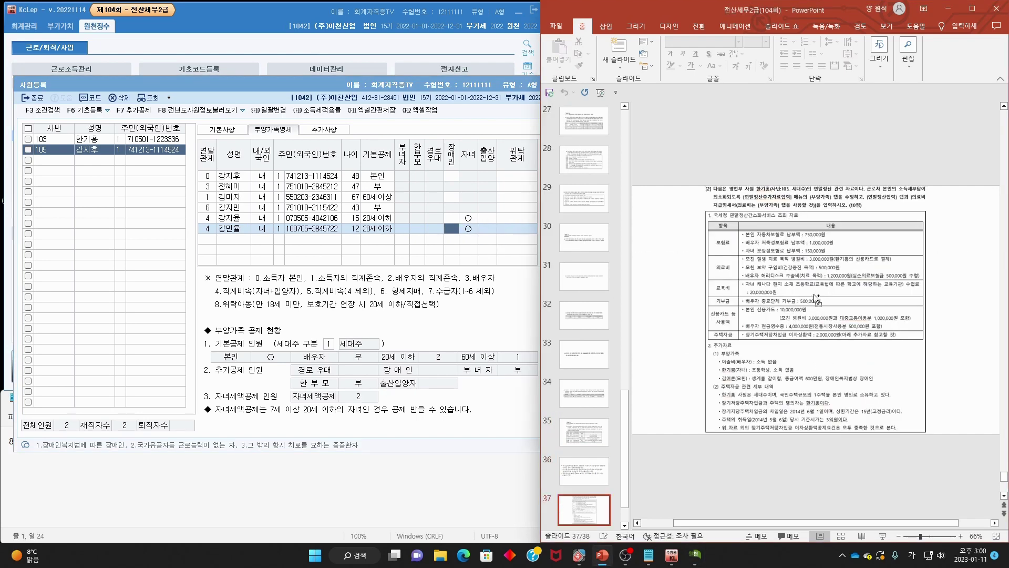
scroll(858, 243, "up", 4)
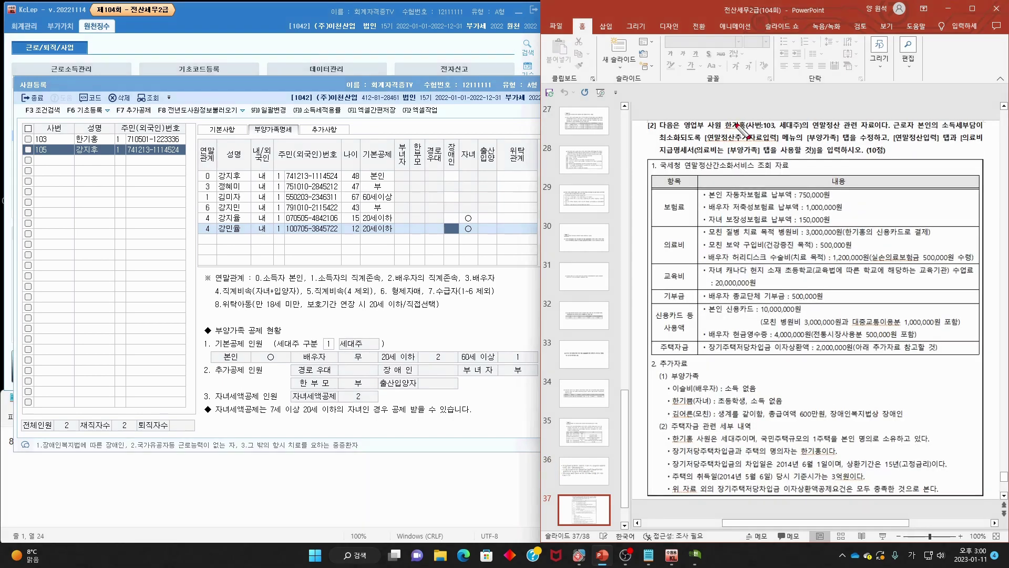
left_click_drag(755, 129, 979, 129)
left_click_drag(660, 141, 972, 144)
left_click_drag(660, 157, 865, 156)
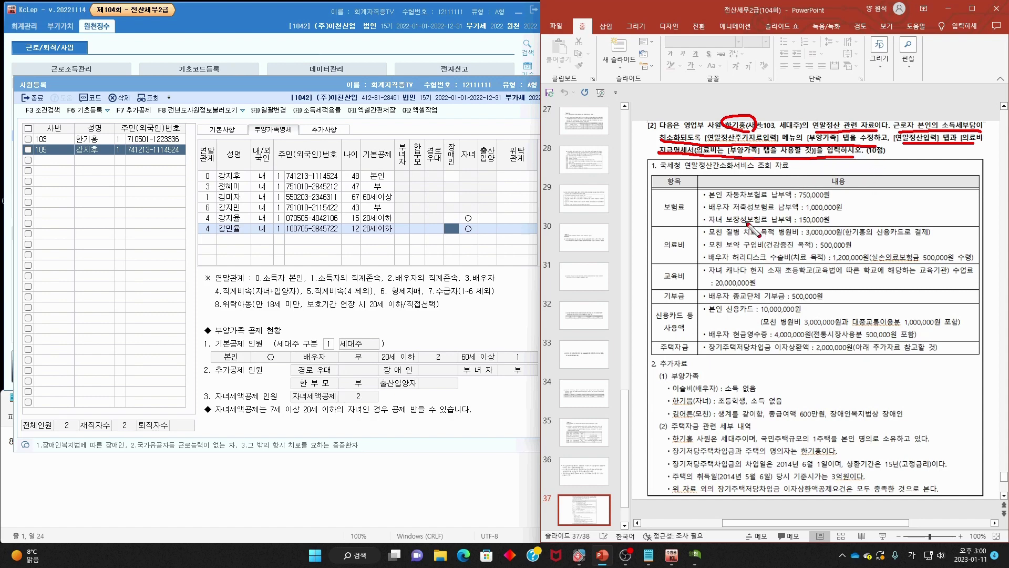
- Clear the ink and close KcLep's 사원등록 window
key("Escape")
left_click(478, 86)
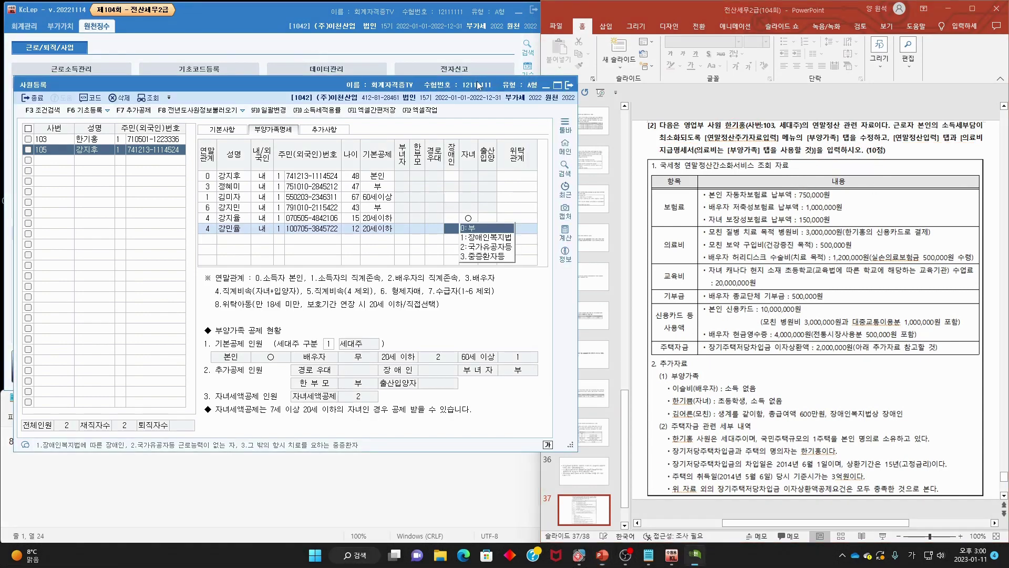
left_click(570, 86)
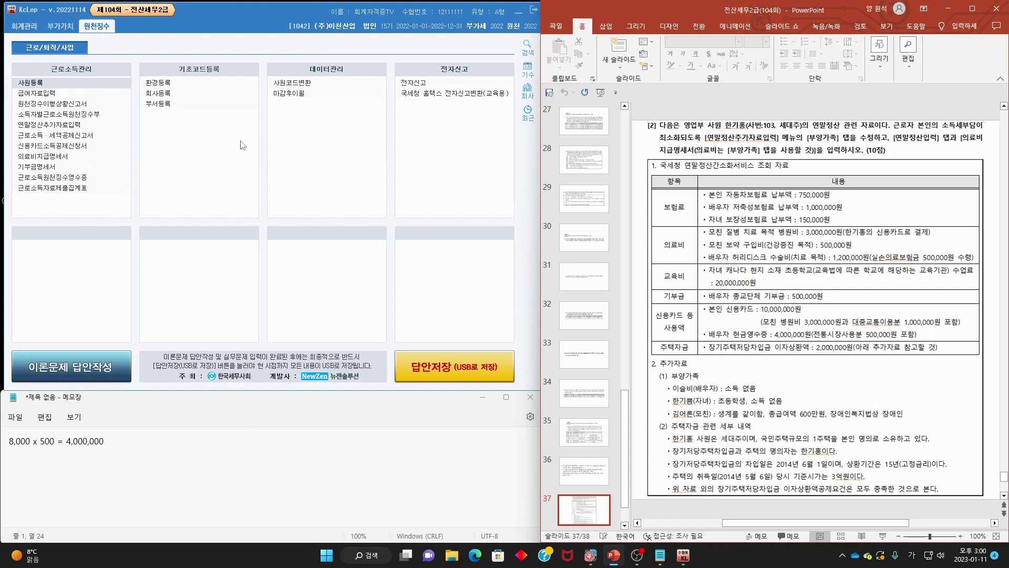
- Open 연말정산추가자료입력 for employee 103 and show the 부양가족 tab
left_click(59, 125)
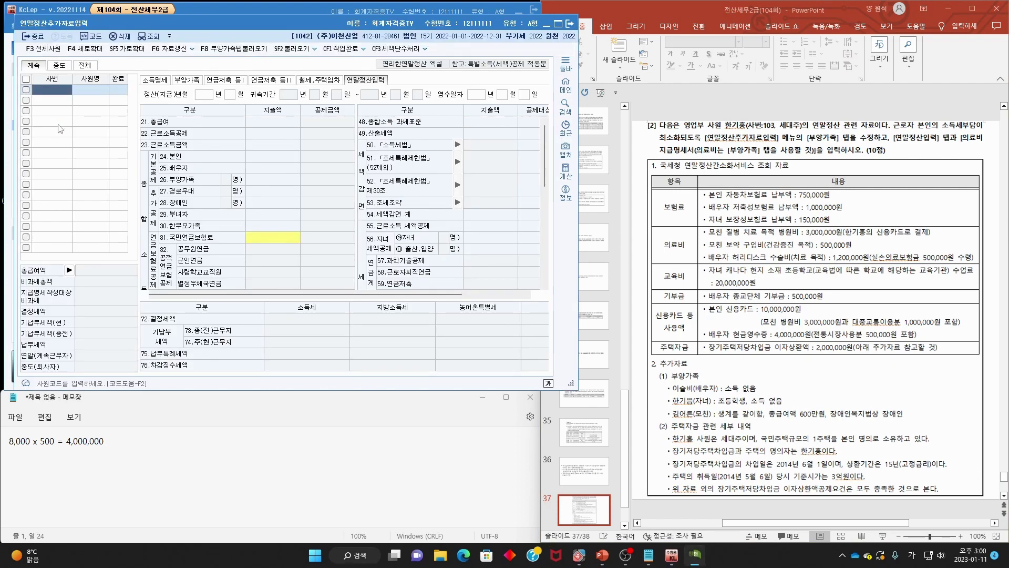
key("F2")
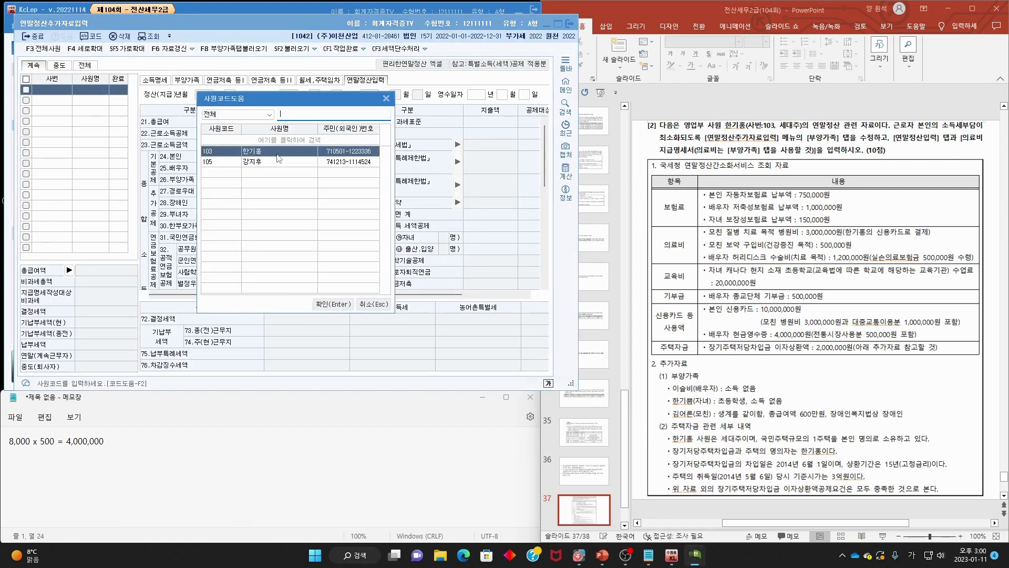
double_click(277, 154)
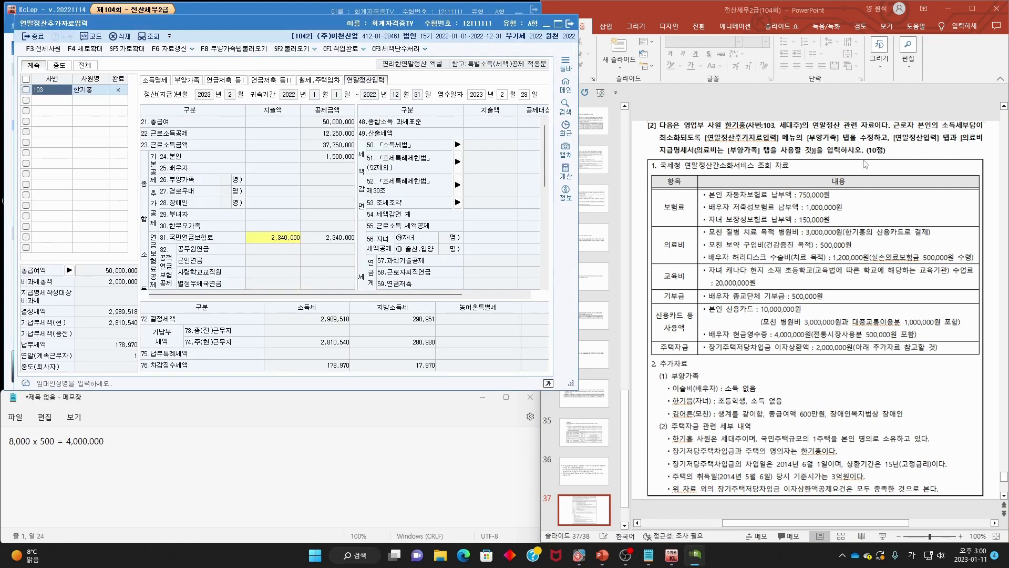
left_click(194, 82)
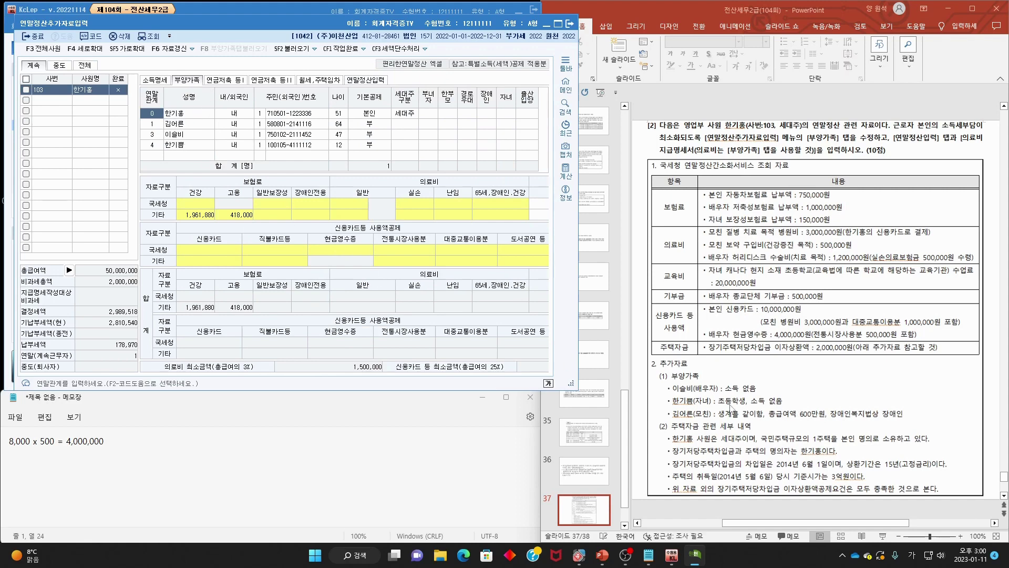
- Mark the household notes and the mother's 600만원 salary, and set the income-less spouse's 기본공제 to 배우자
left_click_drag(672, 377, 668, 418)
left_click_drag(904, 388, 897, 428)
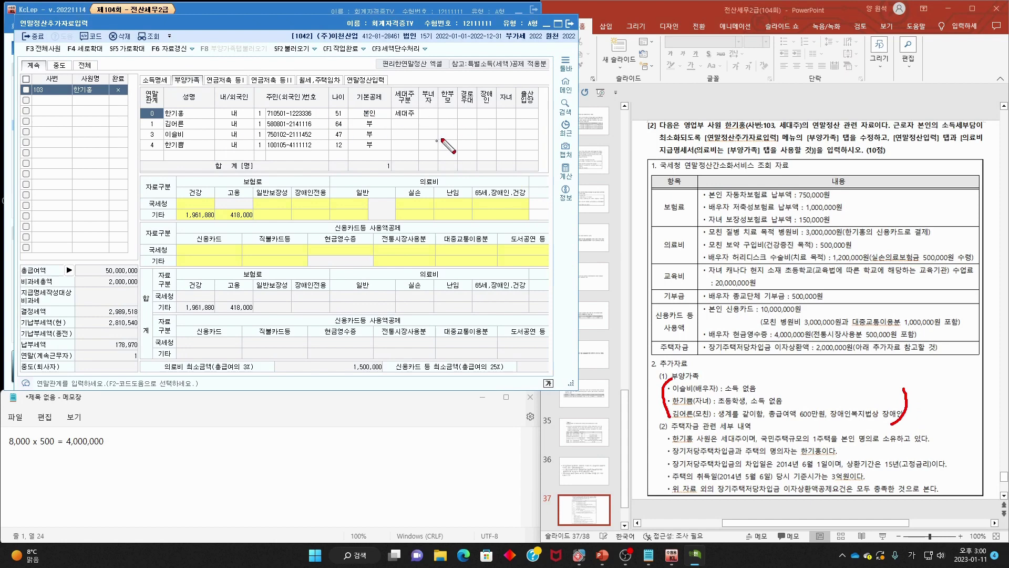
mouse_move(665, 446)
left_mouse_down()
mouse_move(925, 446)
mouse_move(949, 425)
left_mouse_up()
key("Escape")
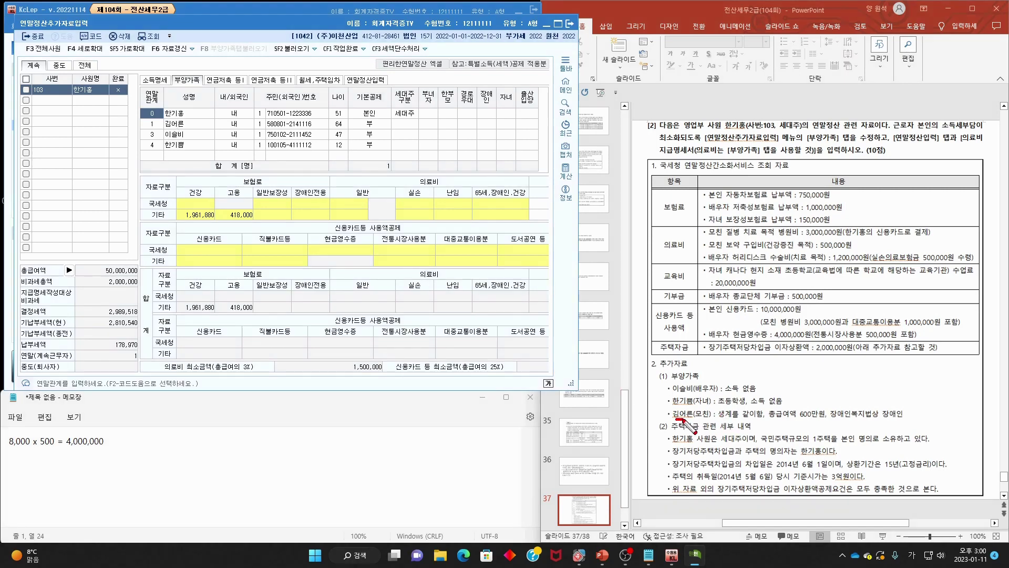
left_click_drag(682, 419, 818, 418)
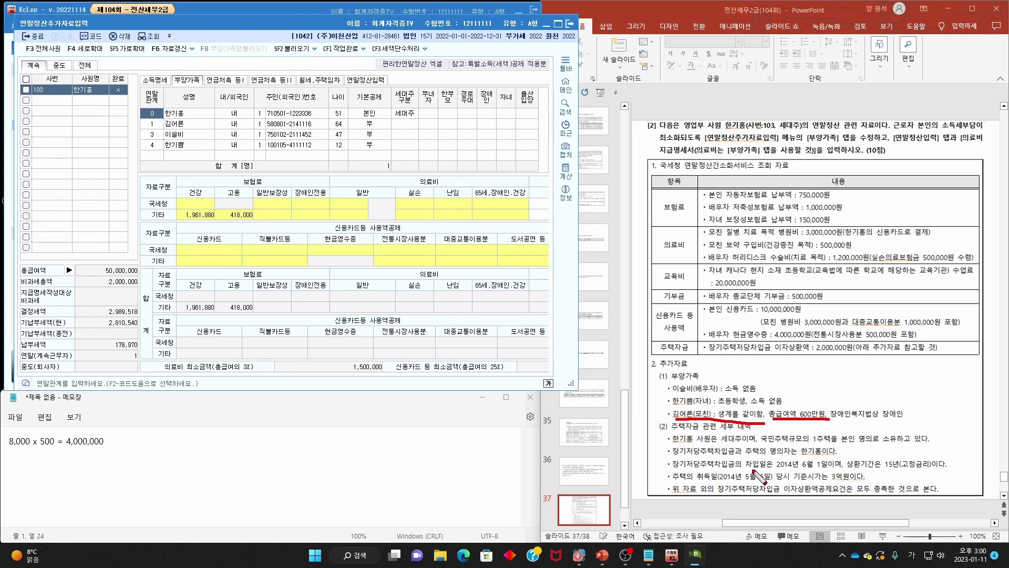
mouse_move(839, 418)
left_mouse_down()
mouse_move(777, 430)
mouse_move(796, 423)
left_mouse_up()
key("Escape")
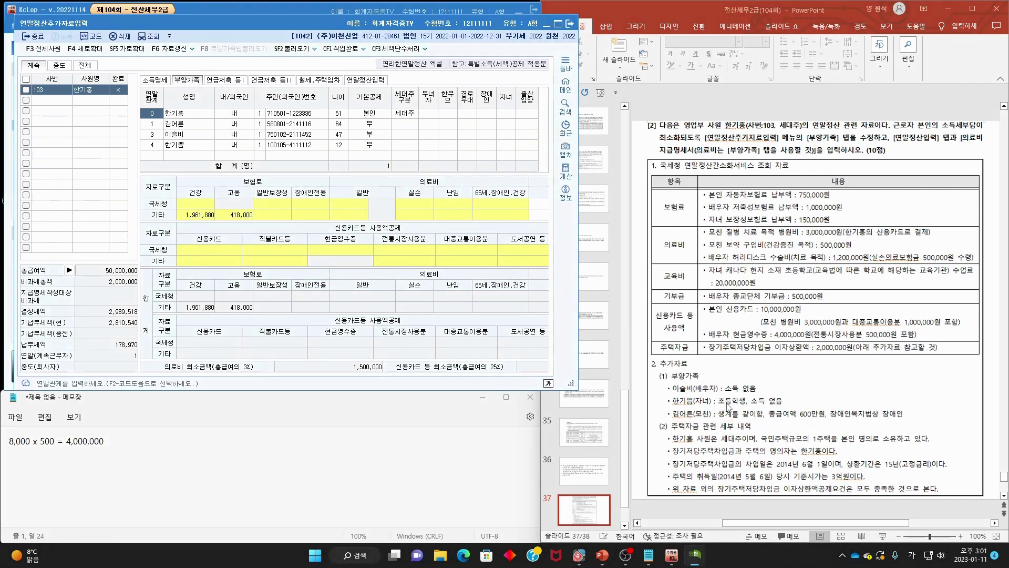
left_click_drag(676, 391, 765, 393)
key("Escape")
left_click(371, 136)
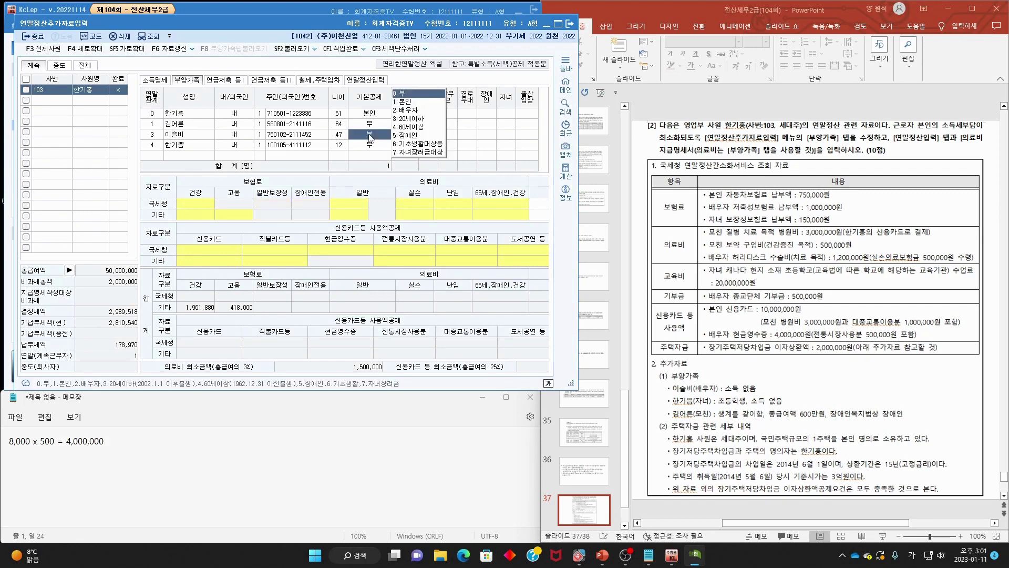
left_click(424, 110)
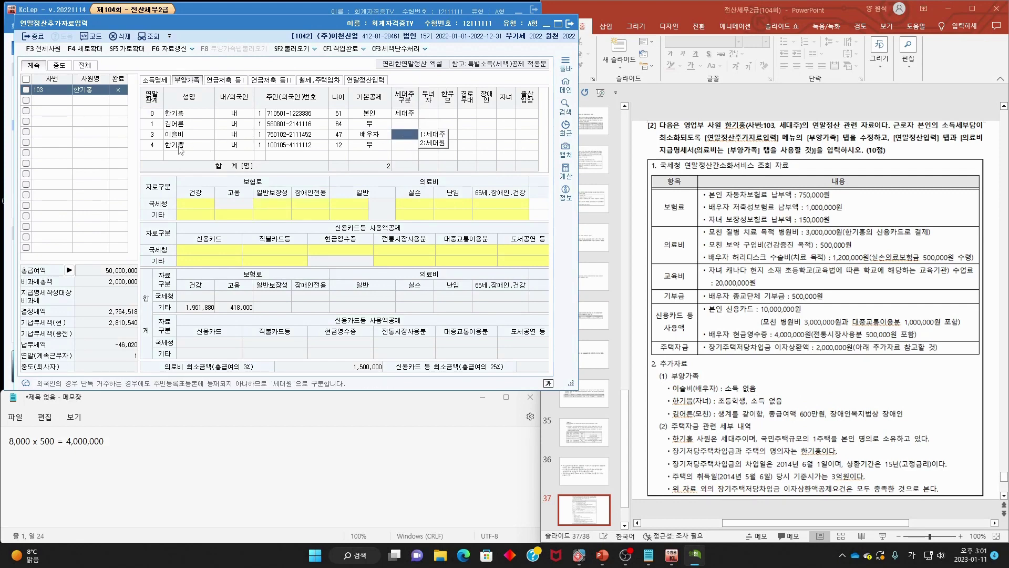
- Set the child's 기본공제 to 20세이하 and confirm the age and child-credit mark
mouse_move(734, 404)
left_mouse_down()
mouse_move(725, 405)
mouse_move(799, 412)
mouse_move(694, 396)
mouse_move(735, 412)
left_mouse_up()
key("Escape")
left_click(369, 146)
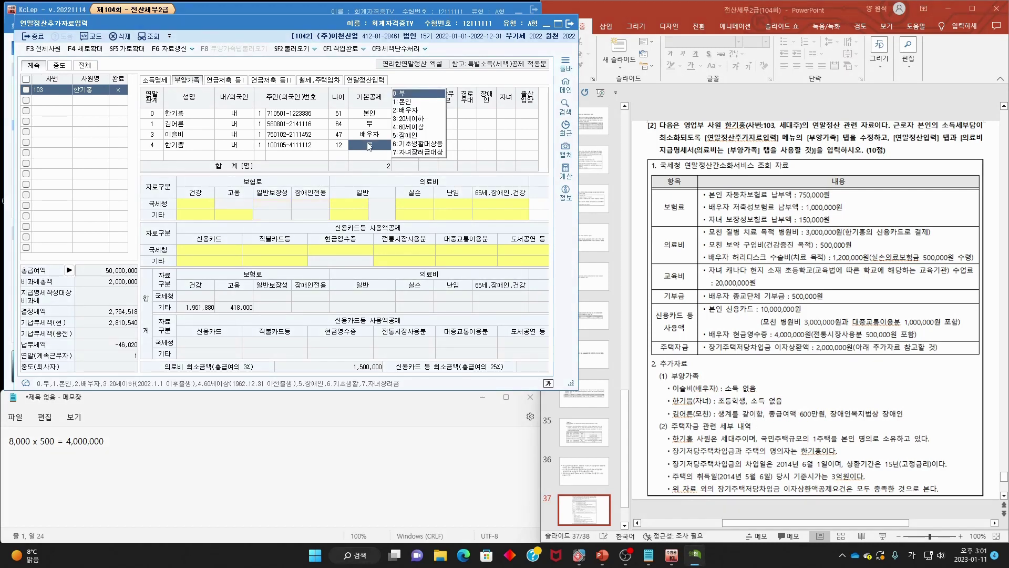
left_click(423, 119)
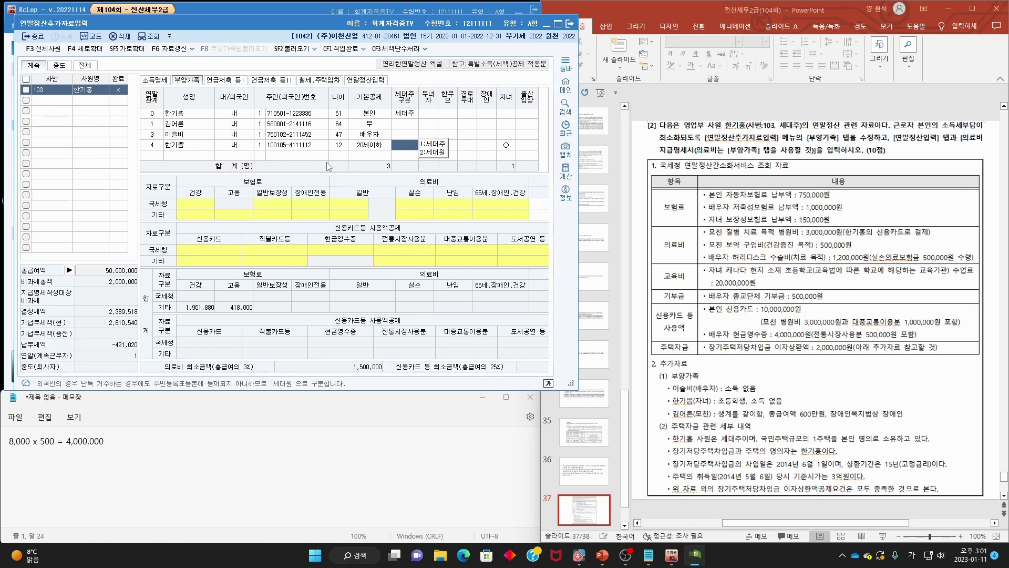
mouse_move(518, 150)
left_mouse_down()
mouse_move(499, 145)
mouse_move(518, 136)
left_mouse_up()
left_click_drag(344, 137, 332, 143)
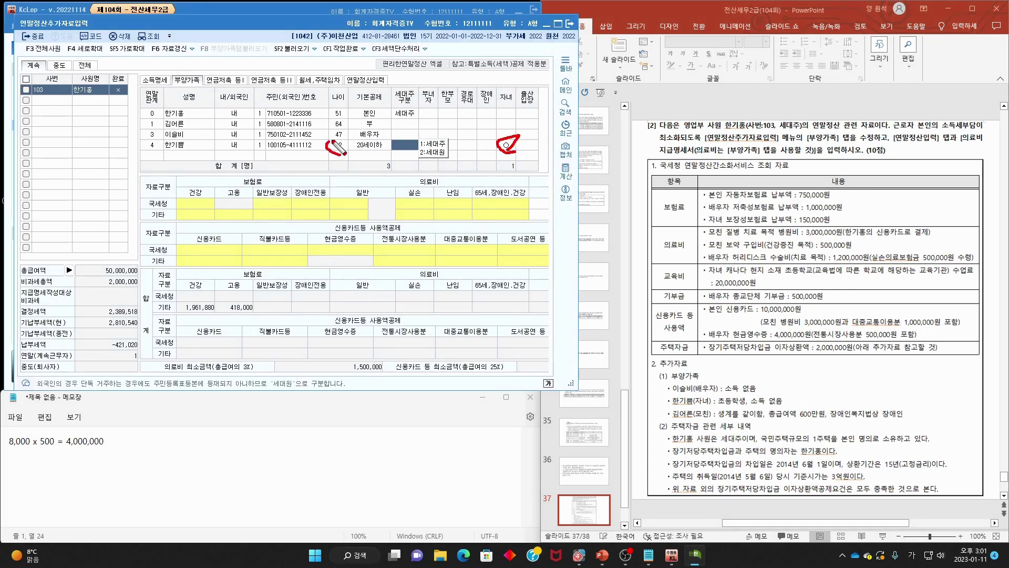
left_click(871, 432)
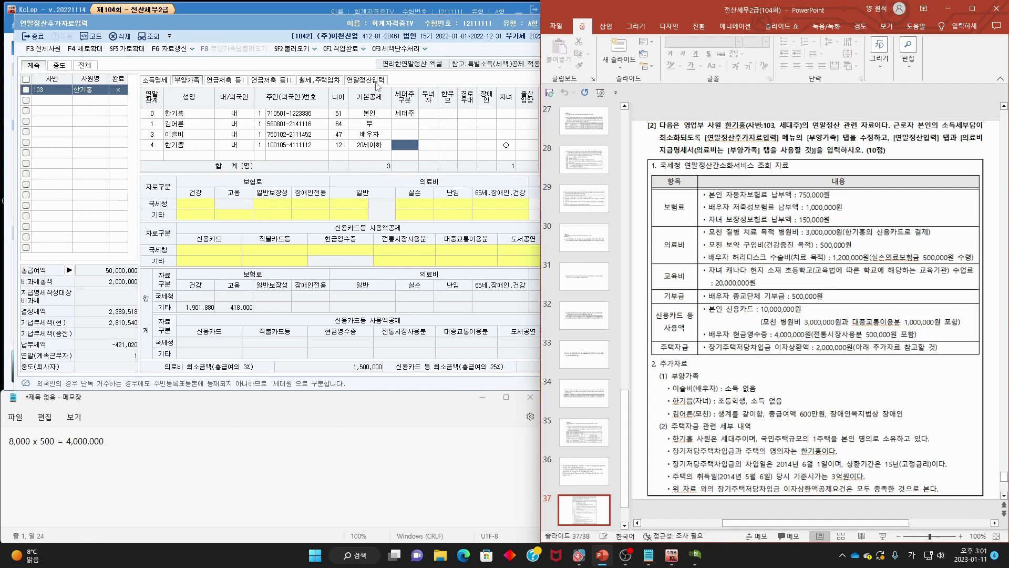
- Switch to the 연말정산입력 tab and scroll to grid rows 57–63
left_click(379, 81)
left_click_drag(336, 295, 400, 295)
scroll(455, 217, "down", 5)
scroll(454, 217, "up", 2)
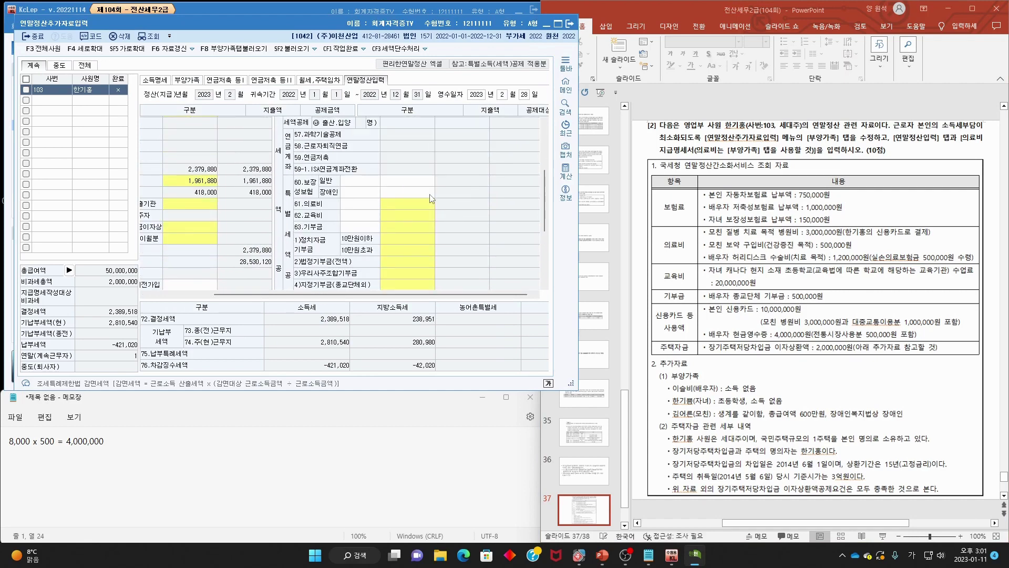
left_click(625, 416)
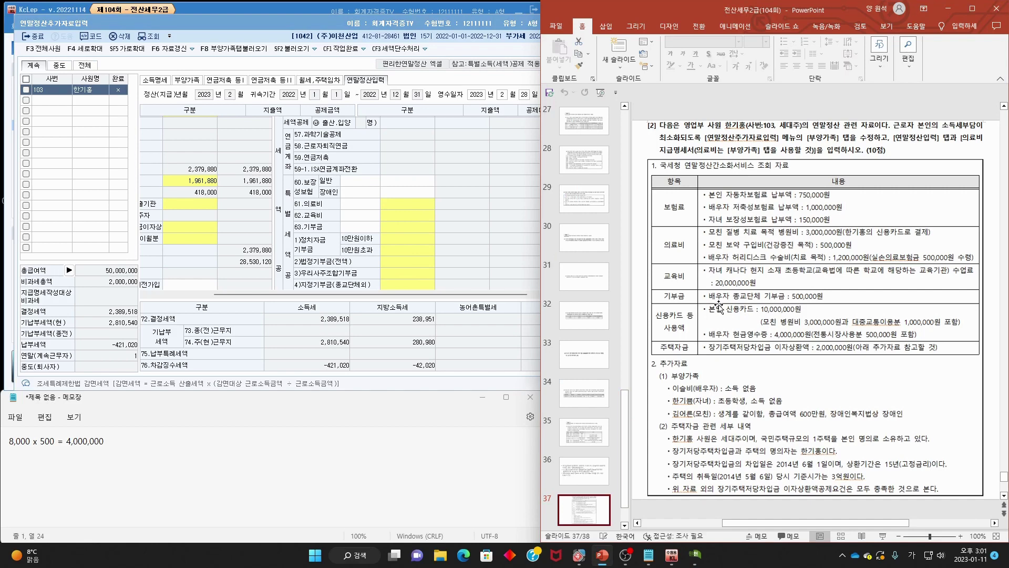
- On slide 38, mark the 100만원 income limit, 500만원 salary condition and exclusion note
scroll(719, 307, "down", 3)
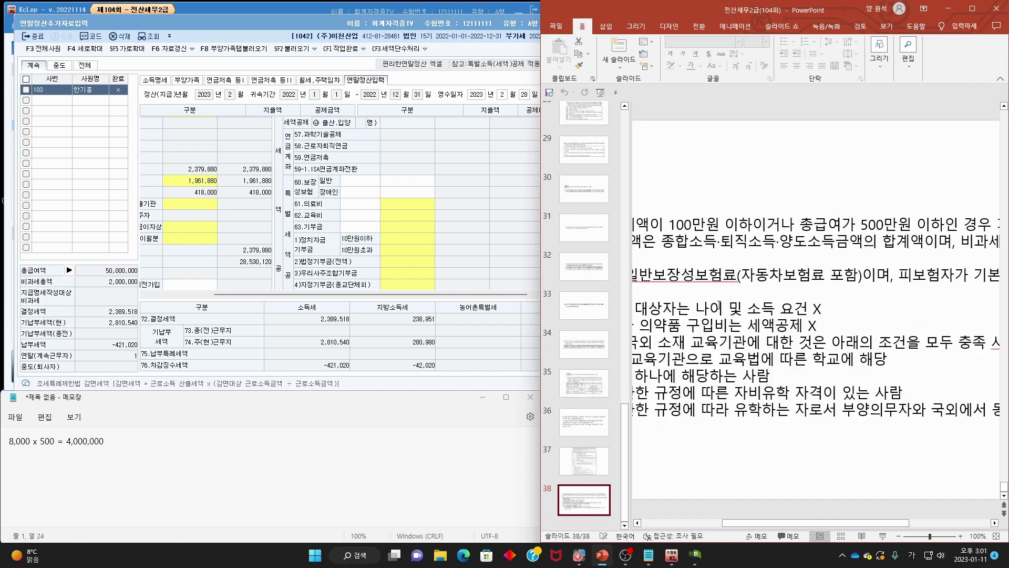
scroll(730, 302, "down", 3)
scroll(731, 302, "down", 2)
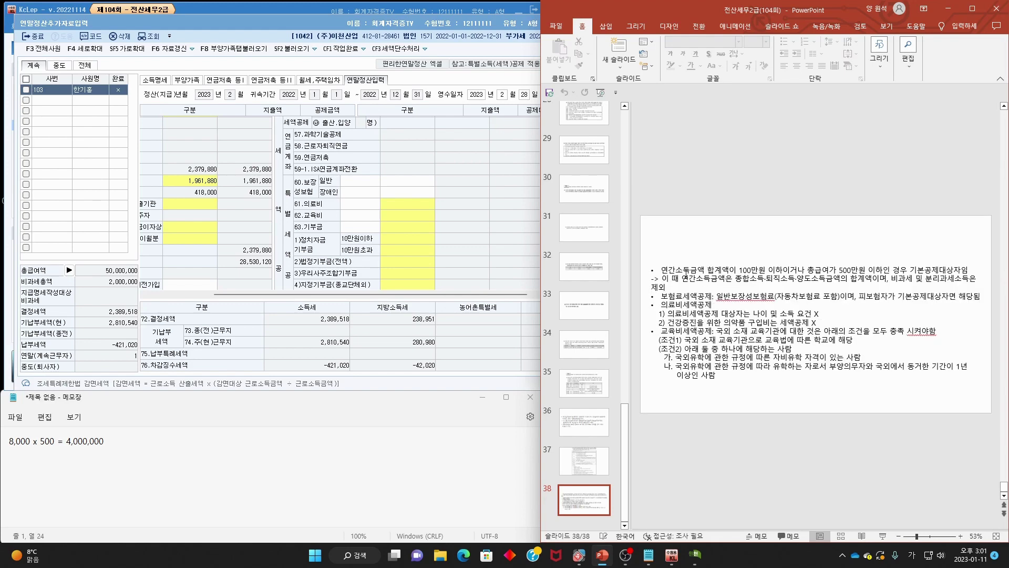
left_click_drag(534, 227, 261, 226)
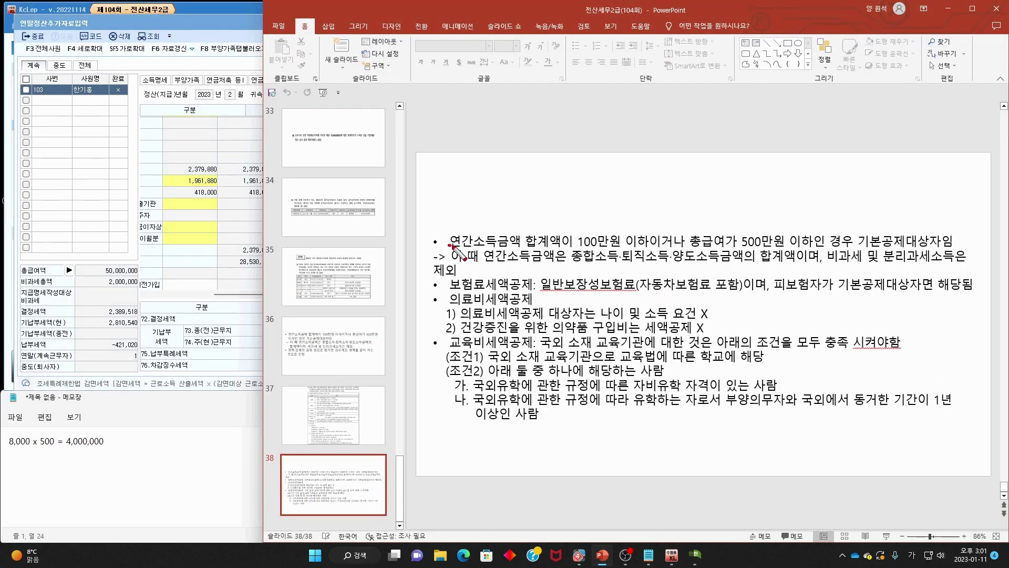
left_click_drag(451, 245, 591, 242)
mouse_move(642, 221)
left_mouse_down()
mouse_move(637, 247)
mouse_move(668, 234)
left_mouse_up()
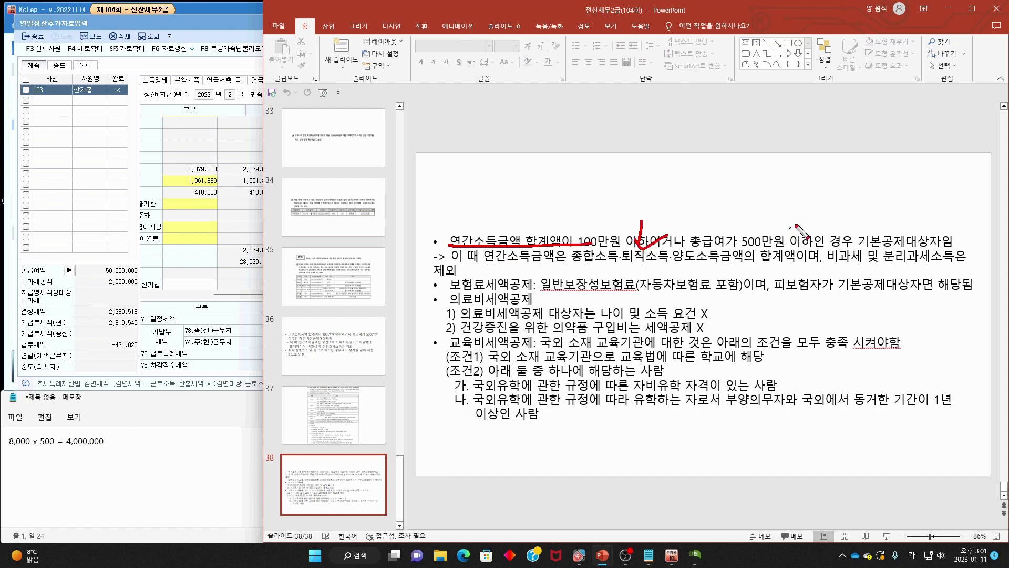
mouse_move(806, 216)
left_mouse_down()
mouse_move(810, 249)
mouse_move(930, 244)
left_mouse_up()
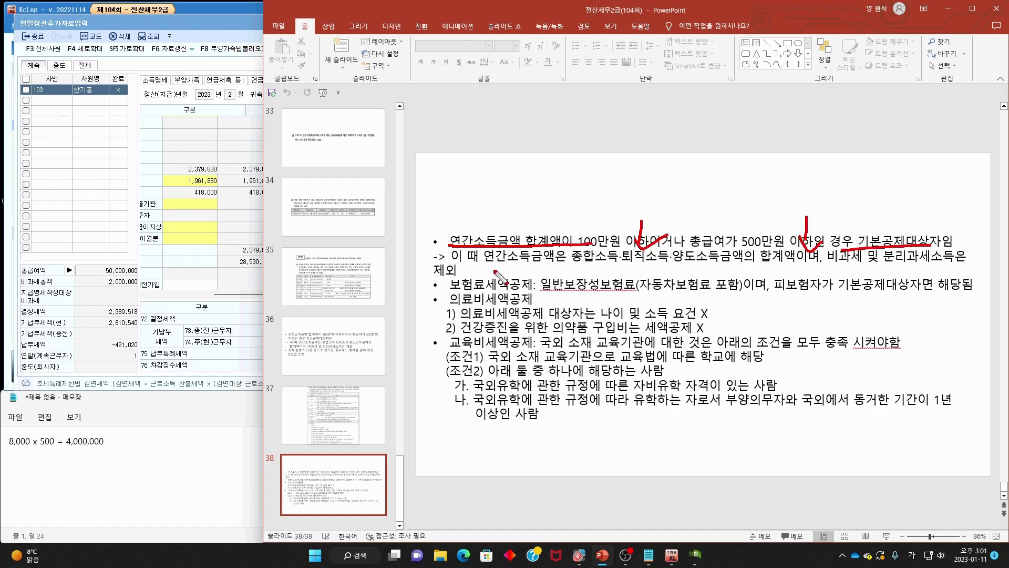
left_click_drag(491, 270, 452, 279)
left_click_drag(436, 217, 411, 234)
key("Escape")
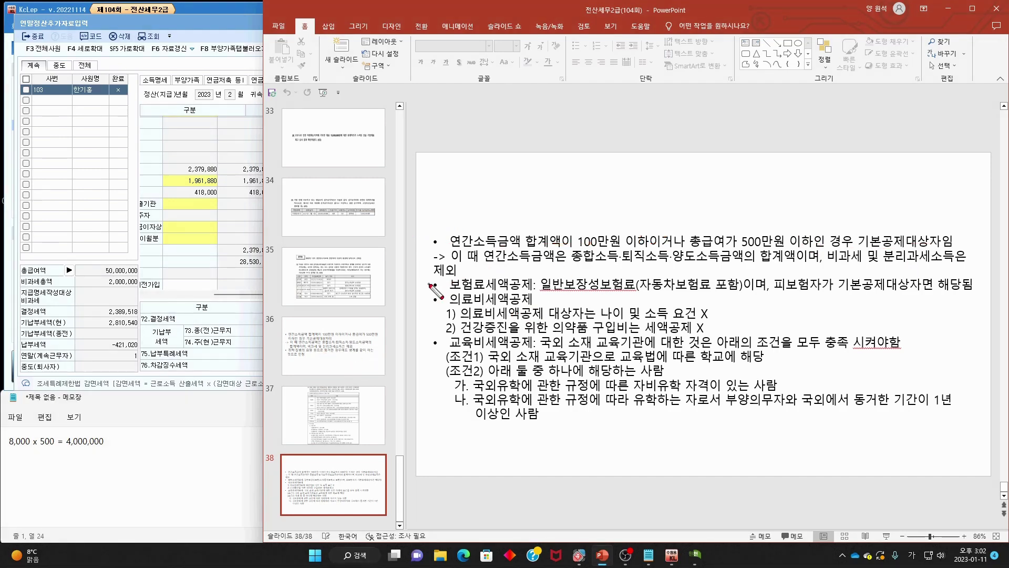
- Mark the insurance premium heading, car insurance inclusion, and the medical expense credit rules and health-supplement exclusion
left_click_drag(455, 288, 713, 295)
mouse_move(798, 264)
left_mouse_down()
mouse_move(758, 307)
mouse_move(833, 293)
mouse_move(977, 305)
left_mouse_up()
key("Escape")
mouse_move(481, 308)
left_mouse_down()
mouse_move(502, 297)
mouse_move(517, 319)
mouse_move(712, 318)
left_mouse_up()
mouse_move(638, 296)
left_mouse_down()
mouse_move(657, 319)
mouse_move(674, 302)
left_mouse_up()
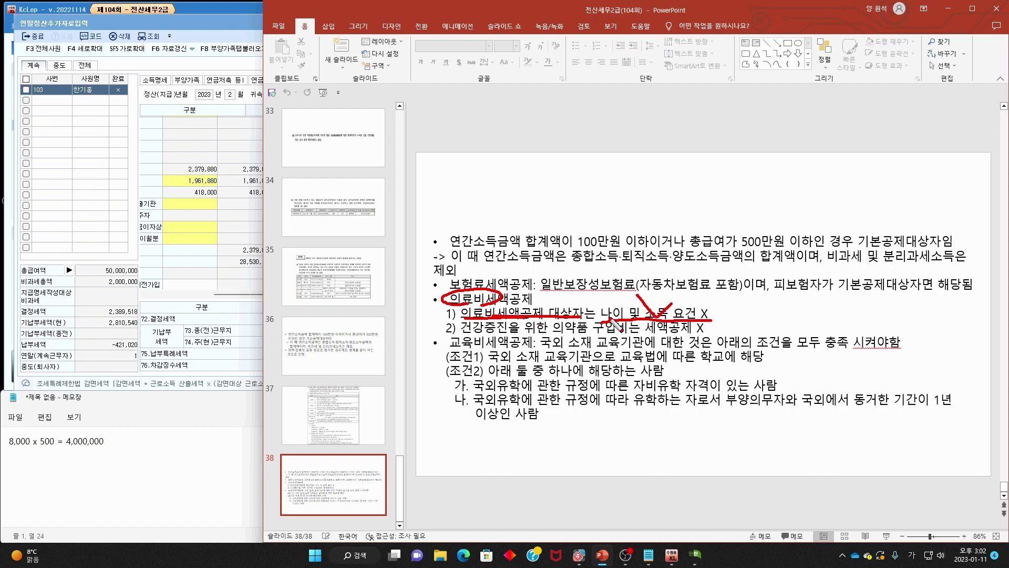
left_click_drag(596, 318, 722, 318)
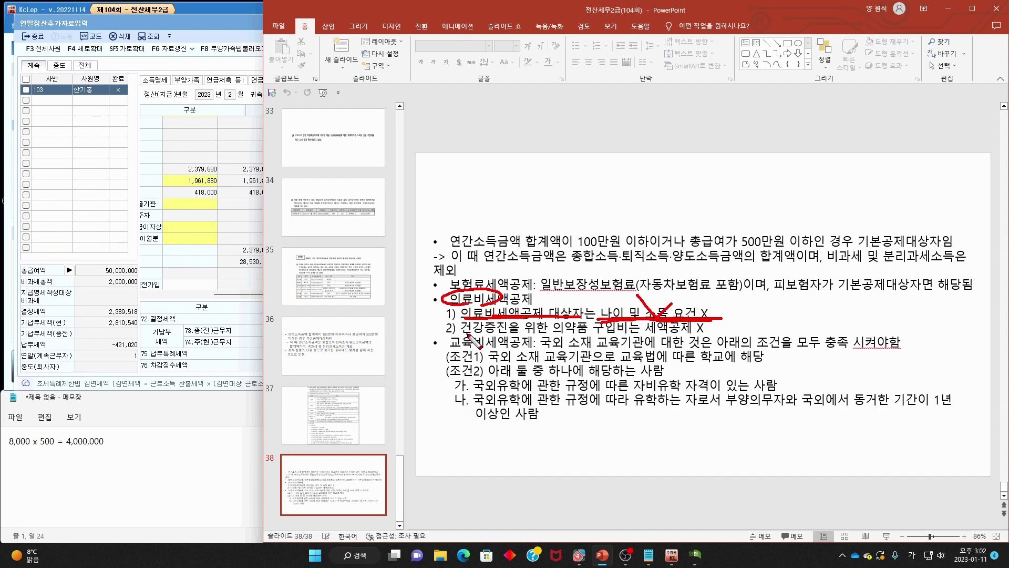
left_click_drag(467, 333, 715, 333)
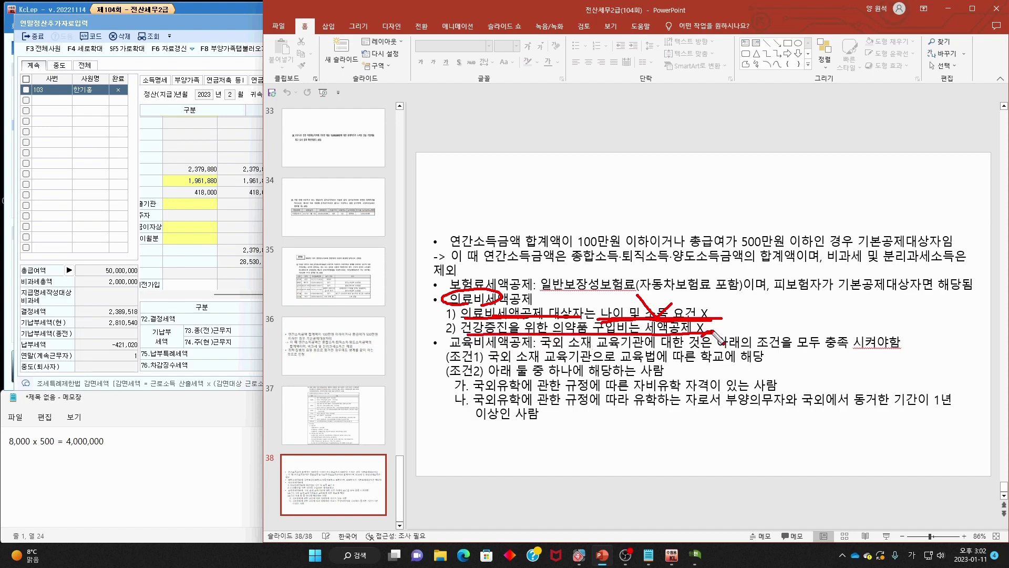
- Underline the 교육비세액공제 heading and mark conditions 1 and 2 in red ink on slide 38
key("Escape")
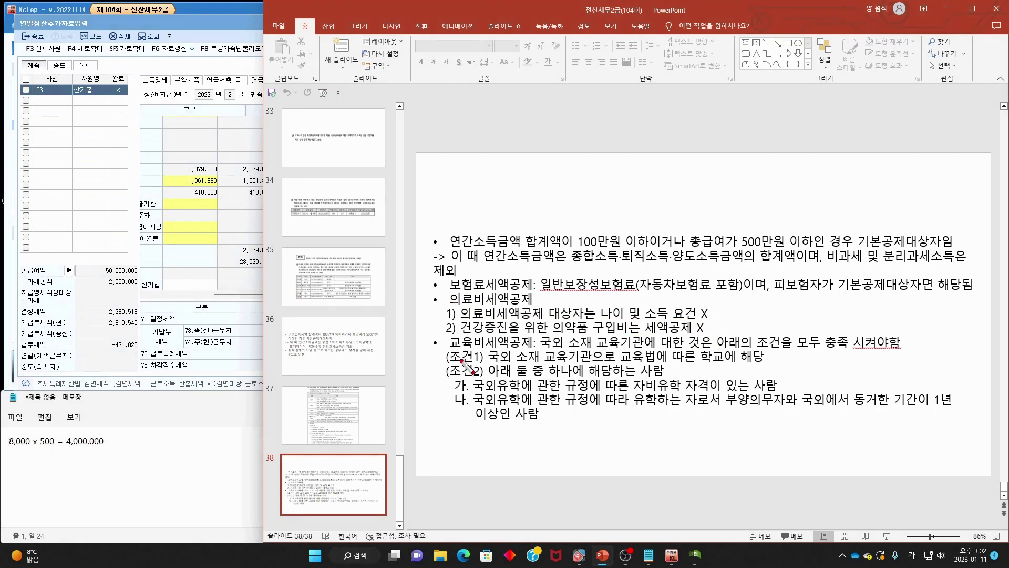
left_click_drag(455, 348, 901, 349)
key("Escape")
mouse_move(487, 364)
left_mouse_down()
mouse_move(440, 362)
mouse_move(759, 366)
left_mouse_up()
key("Escape")
left_click_drag(446, 377, 678, 391)
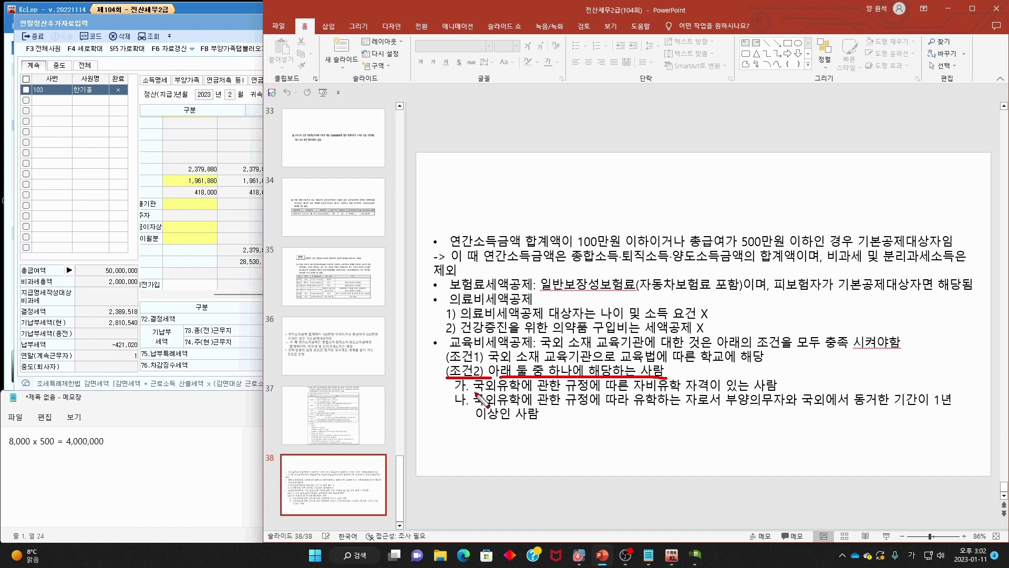
- Mark the study-abroad qualifications, circling 부양의무자 and underlining the one-year cohabitation requirement
mouse_move(476, 392)
left_mouse_down()
mouse_move(779, 393)
mouse_move(813, 364)
left_mouse_up()
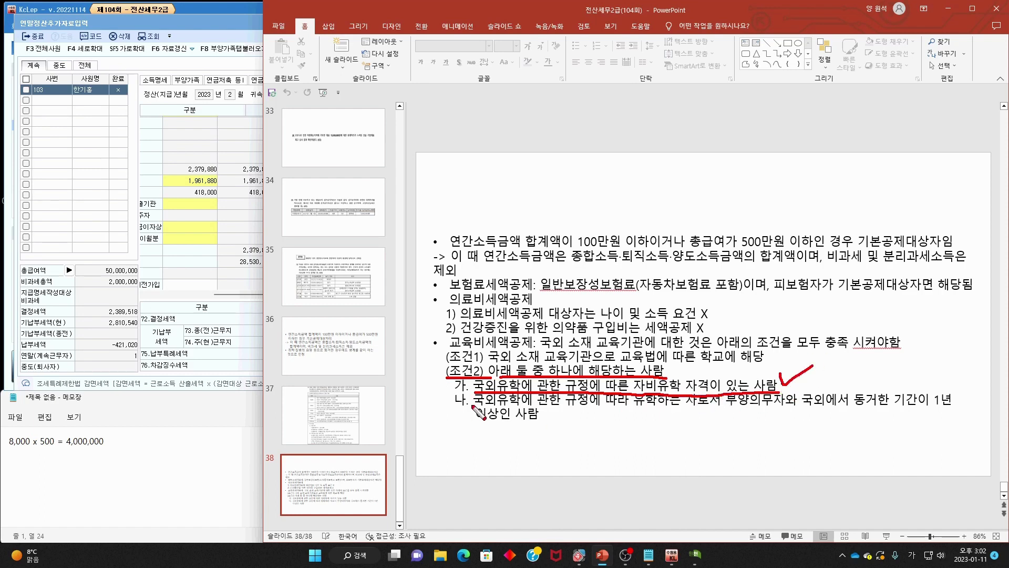
left_click_drag(474, 407, 949, 409)
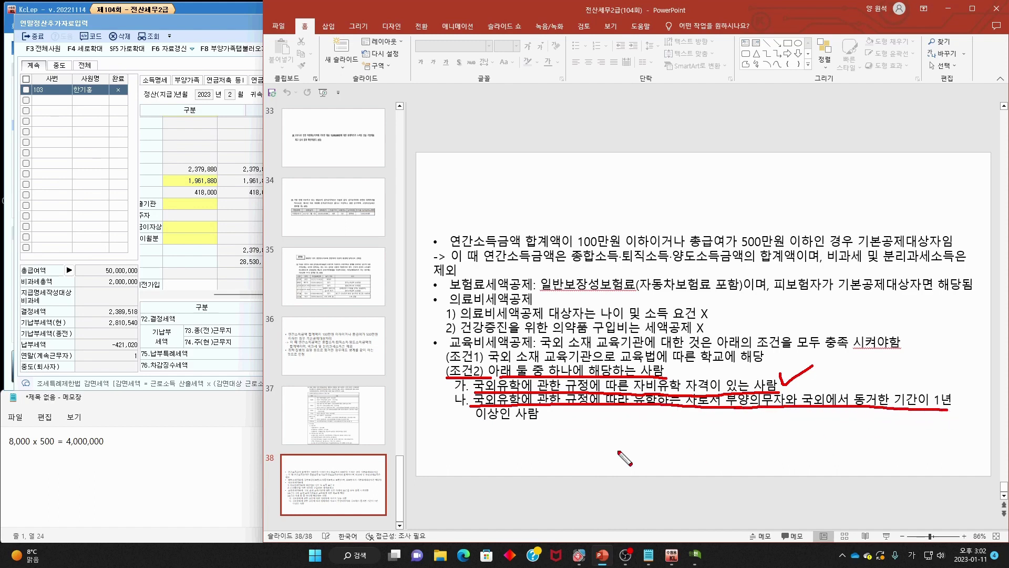
left_click_drag(480, 430, 519, 427)
mouse_move(770, 412)
left_mouse_down()
mouse_move(735, 400)
mouse_move(764, 420)
mouse_move(755, 430)
left_mouse_up()
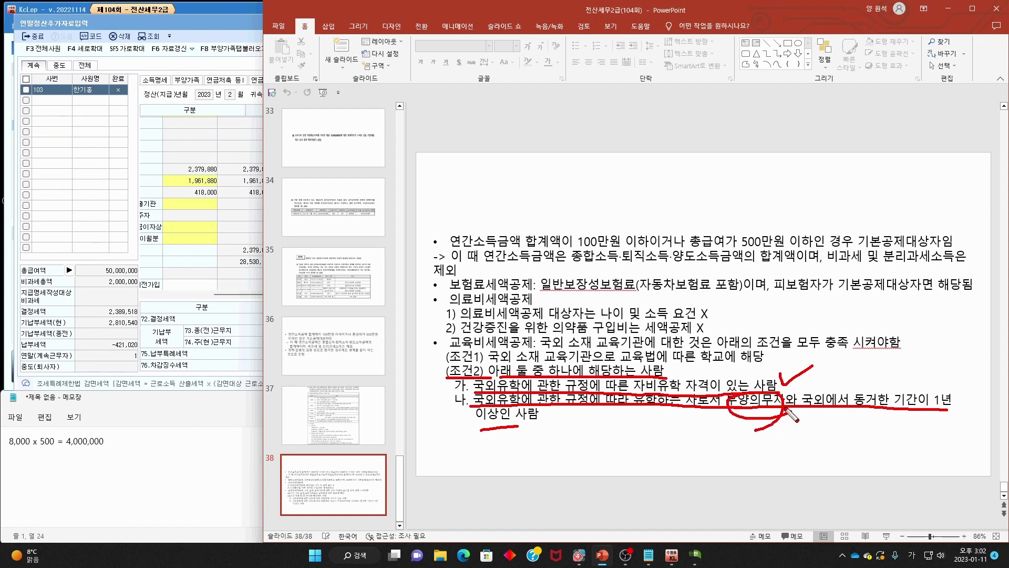
left_click_drag(781, 374, 823, 359)
left_click_drag(818, 408, 946, 409)
left_click_drag(434, 427, 480, 426)
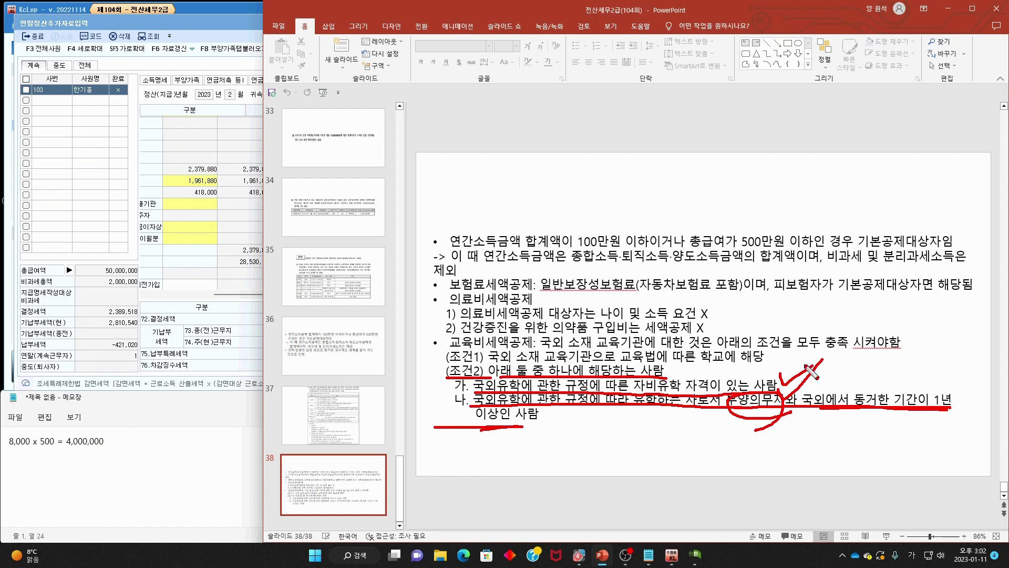
- Re-underline the deduction heading and overseas institution, then return to slide 37
left_click_drag(435, 348, 652, 345)
left_click_drag(535, 327, 550, 325)
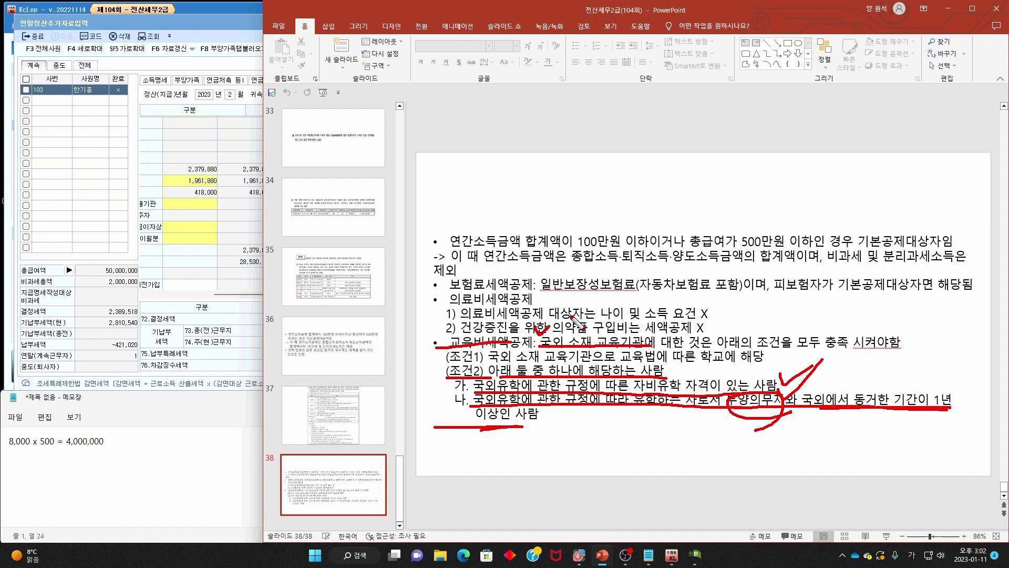
key("Escape")
left_click(347, 419)
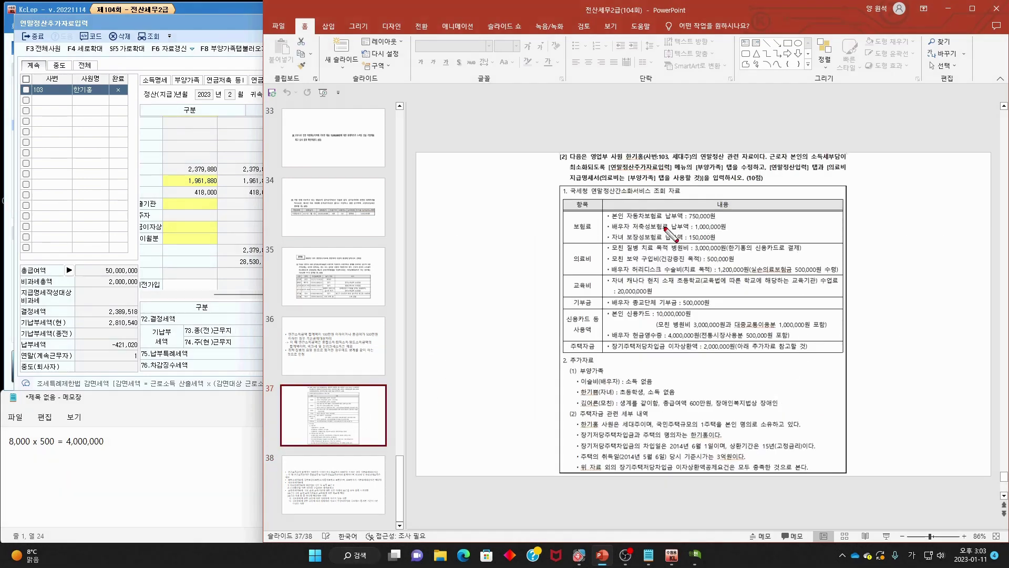
- Underline the car insurance and 750,000원 premiums on slide 37, noting a 90 total
left_click_drag(608, 220, 715, 220)
mouse_move(608, 230)
left_mouse_down()
mouse_move(670, 224)
mouse_move(635, 225)
mouse_move(663, 229)
mouse_move(653, 240)
mouse_move(725, 240)
mouse_move(732, 221)
mouse_move(721, 238)
mouse_move(752, 221)
mouse_move(754, 239)
left_mouse_up()
mouse_move(761, 227)
left_mouse_down()
mouse_move(767, 245)
mouse_move(762, 228)
left_mouse_up()
key("Escape")
- Enter 900,000 as employee 103's 60.보장성보험 일반 amount in KcLep
left_click(239, 27)
left_click(417, 181)
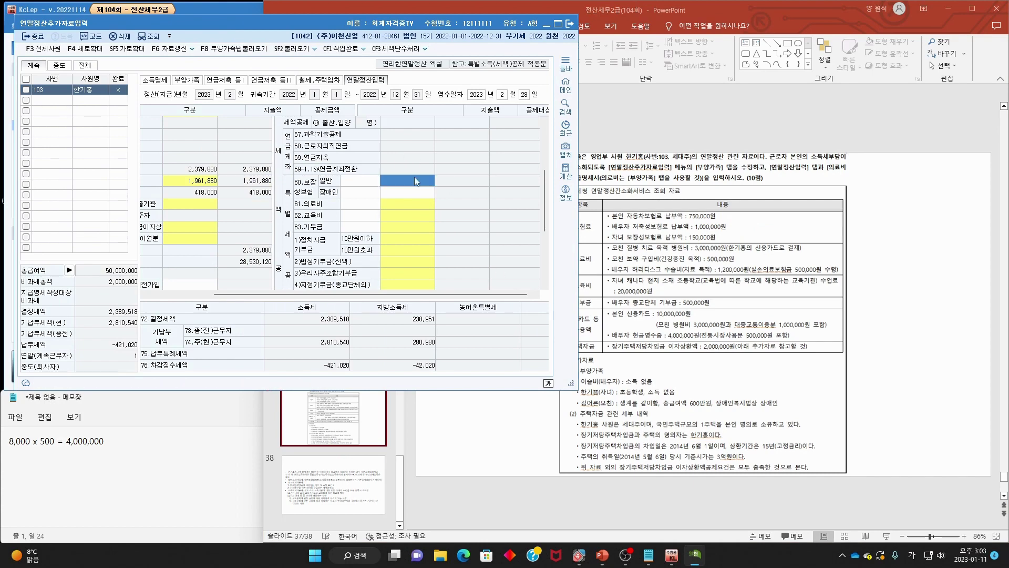
type("9")
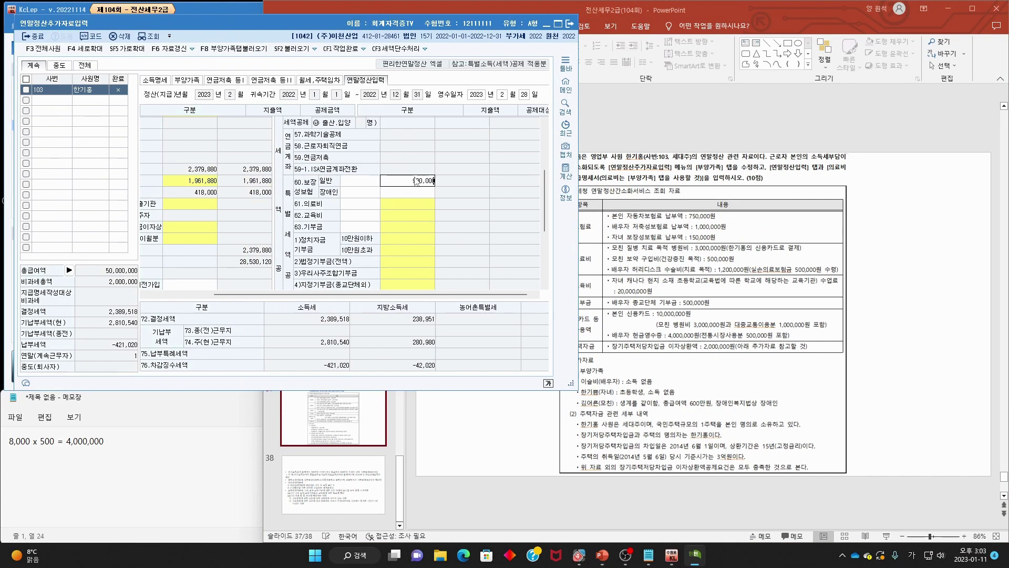
type("00,000")
key("Return")
left_click(791, 294)
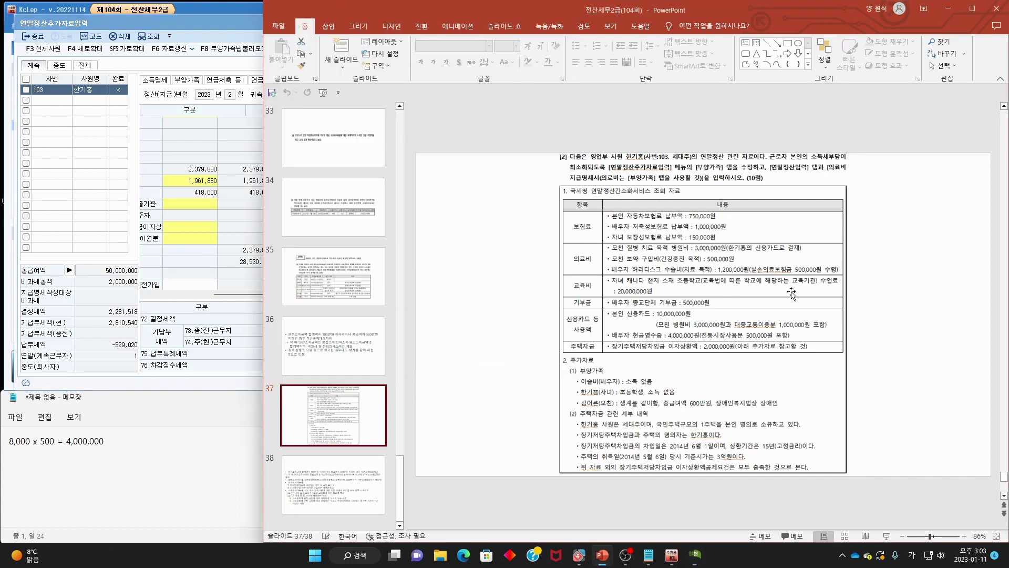
- Mark the mother's treatment expense, circle 의료비 and tick the 150,000원 child insurance premium
left_click_drag(609, 254, 794, 253)
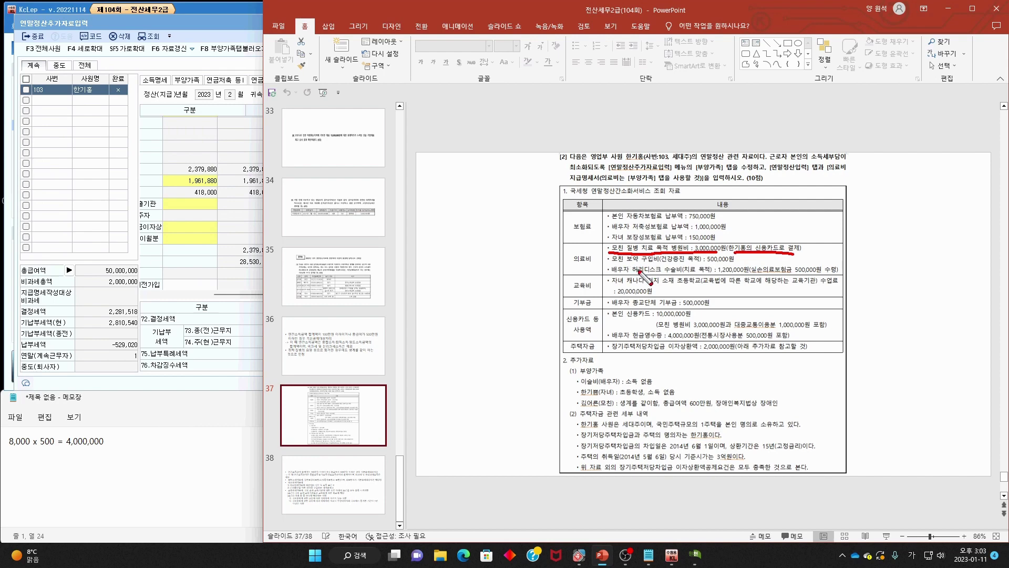
left_click_drag(612, 239, 625, 233)
left_click_drag(582, 406, 714, 408)
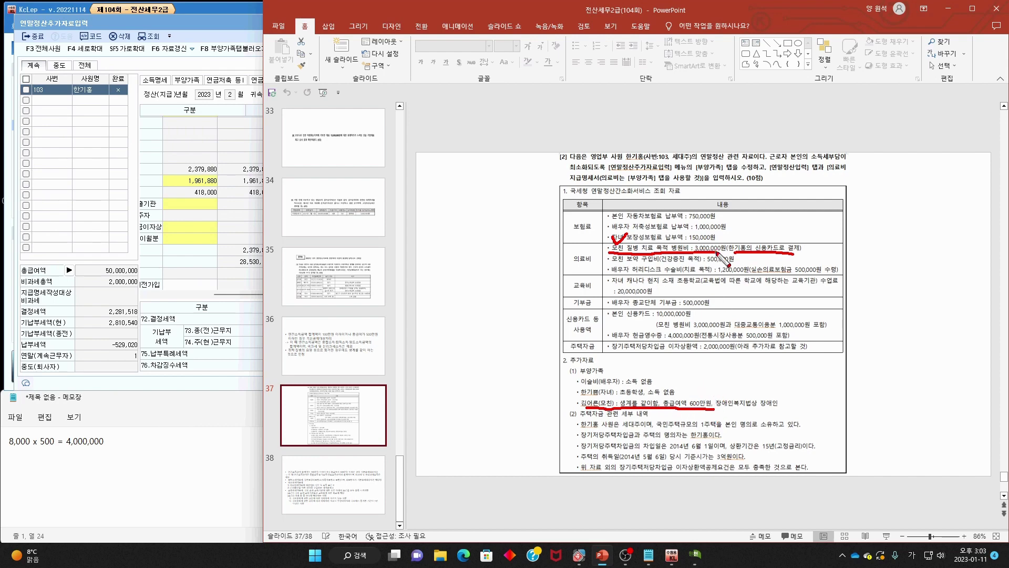
left_click_drag(587, 262, 602, 235)
mouse_move(688, 239)
left_mouse_down()
mouse_move(695, 247)
mouse_move(705, 226)
left_mouse_up()
- Underline the question's tax-minimising instruction, tick the mother's medical line and circle the employee
left_click_drag(770, 159, 842, 158)
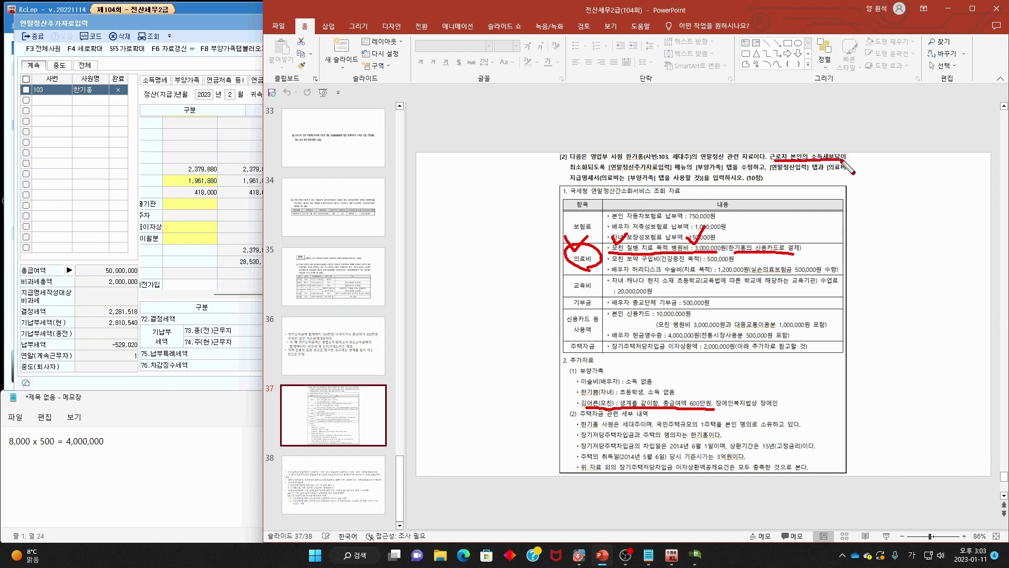
left_click_drag(569, 171, 624, 172)
mouse_move(610, 235)
left_mouse_down()
mouse_move(623, 243)
mouse_move(641, 223)
left_mouse_up()
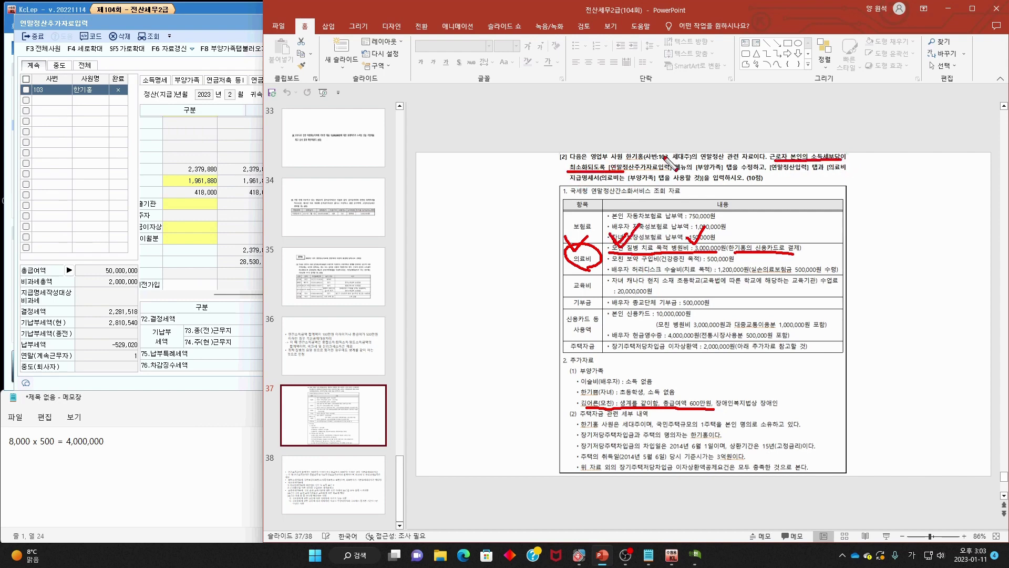
mouse_move(661, 158)
left_mouse_down()
mouse_move(633, 141)
mouse_move(637, 166)
left_mouse_up()
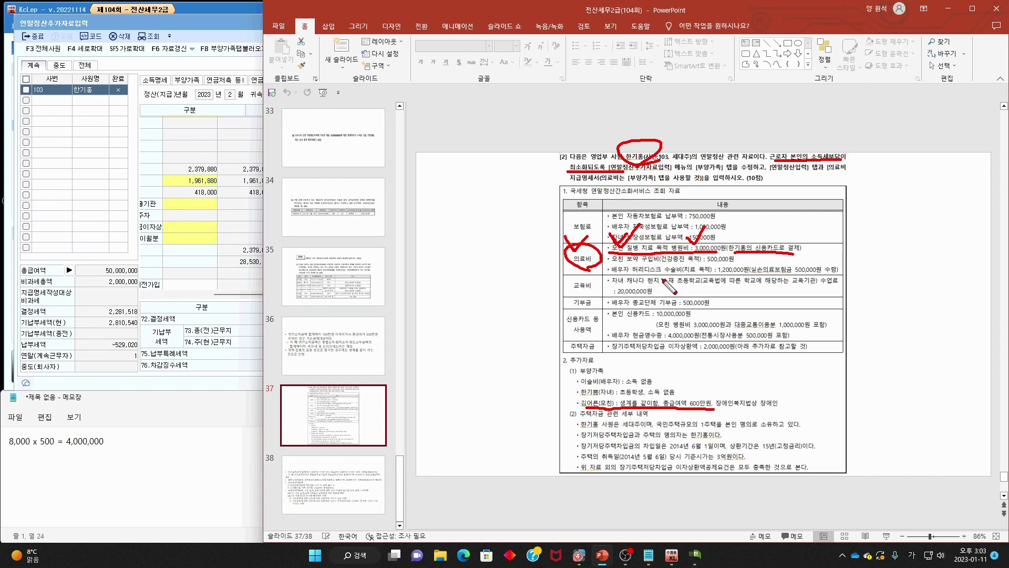
key("Escape")
- Open 의료비지급명세서 from the 부양가족 일반 medical cell and choose the mother as first recipient
left_click(225, 198)
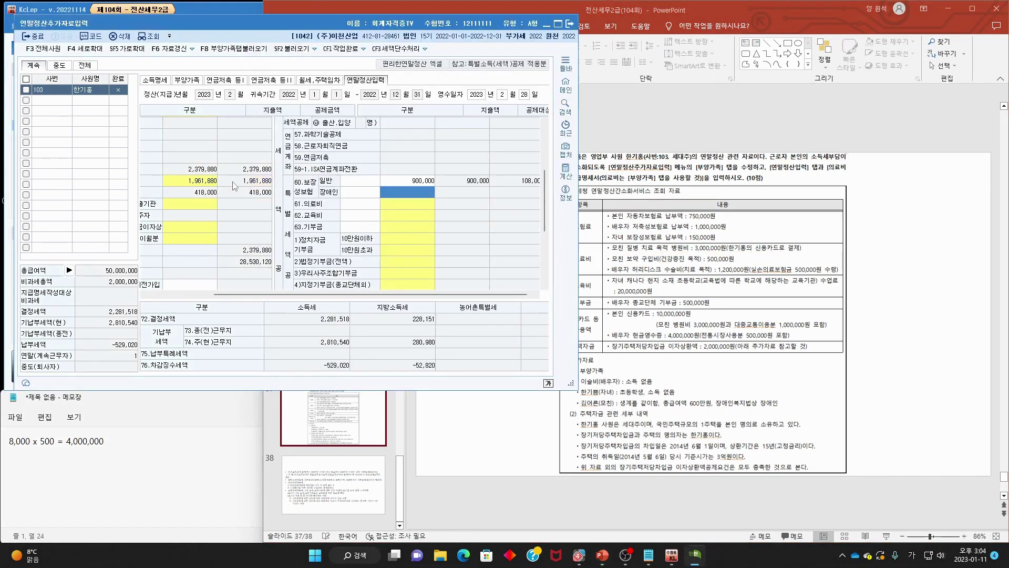
left_click(187, 80)
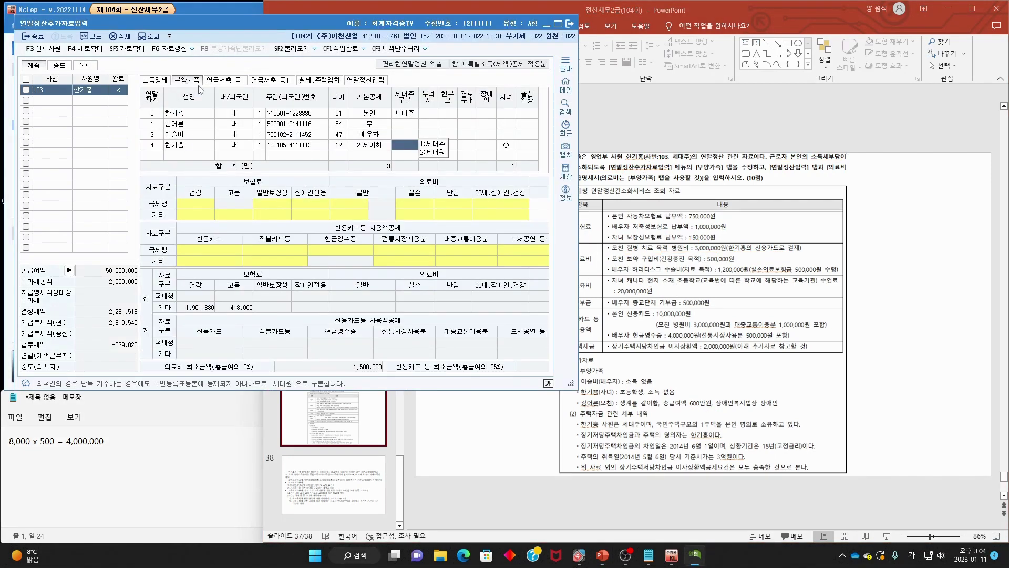
left_click(346, 202)
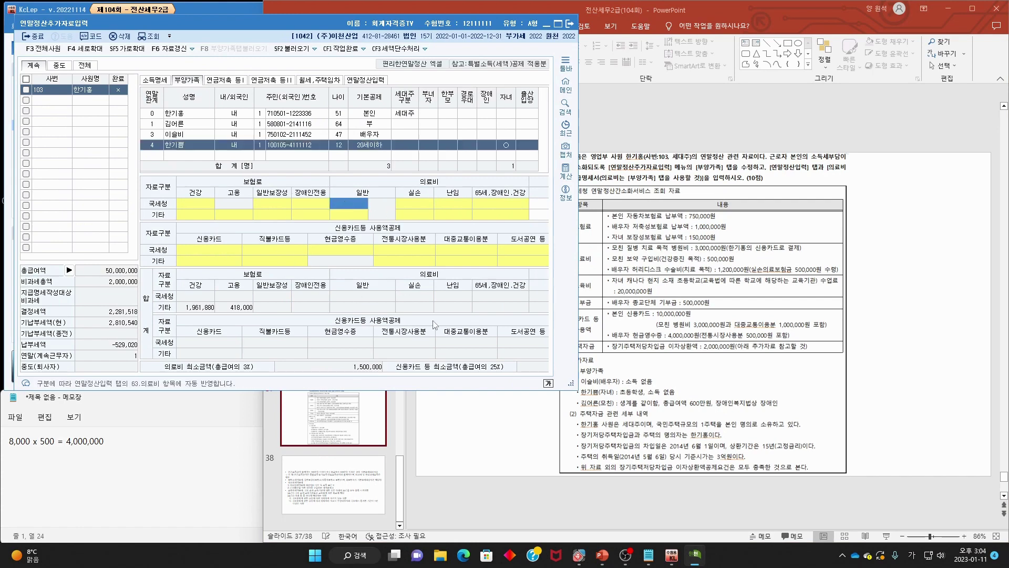
key("Return")
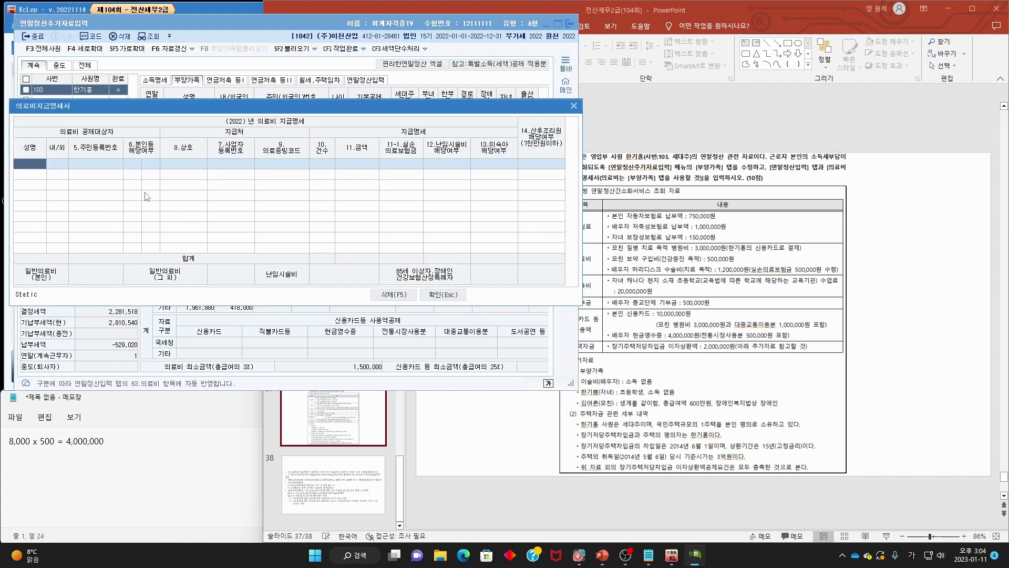
key("F2")
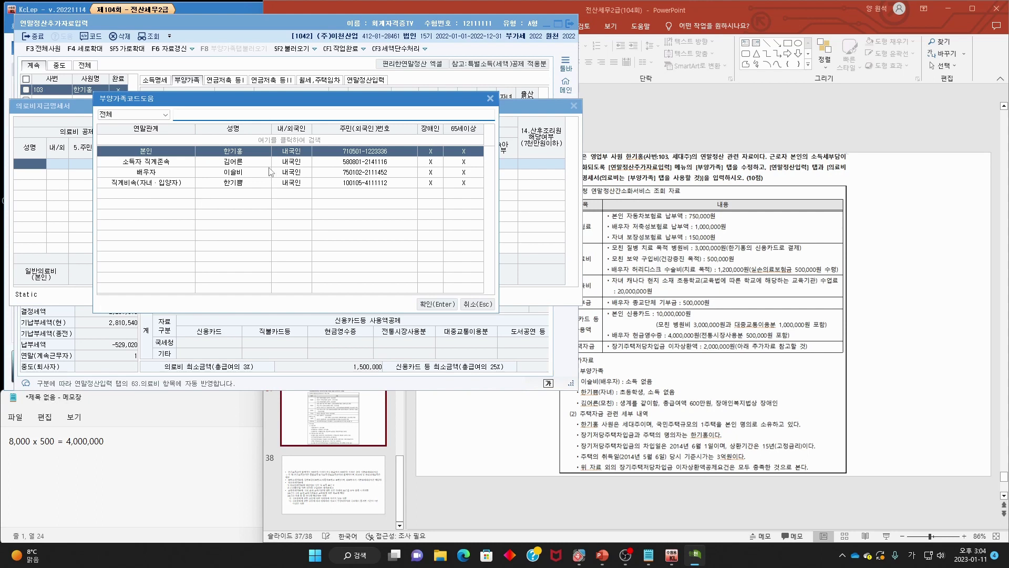
double_click(222, 163)
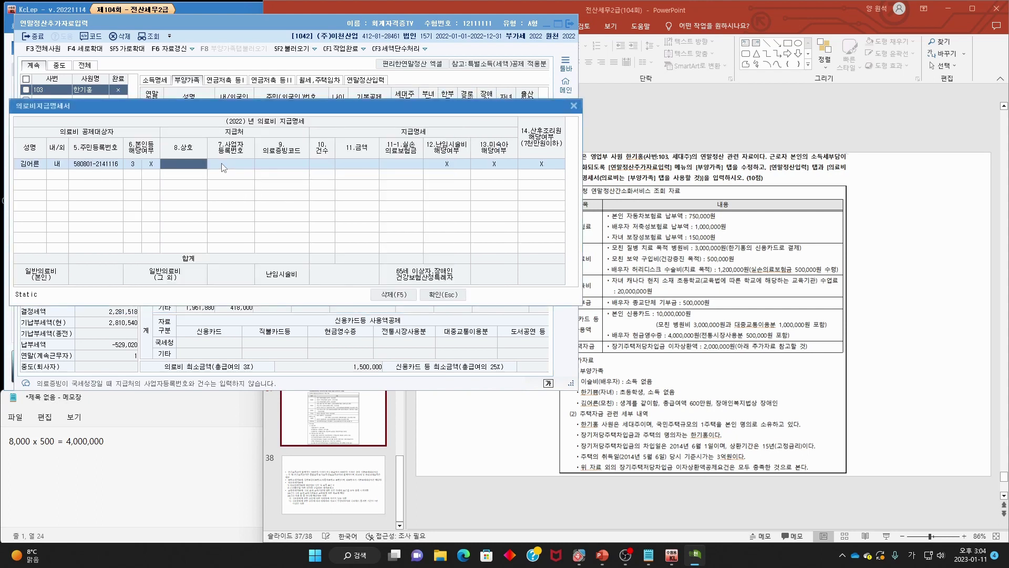
key("Return")
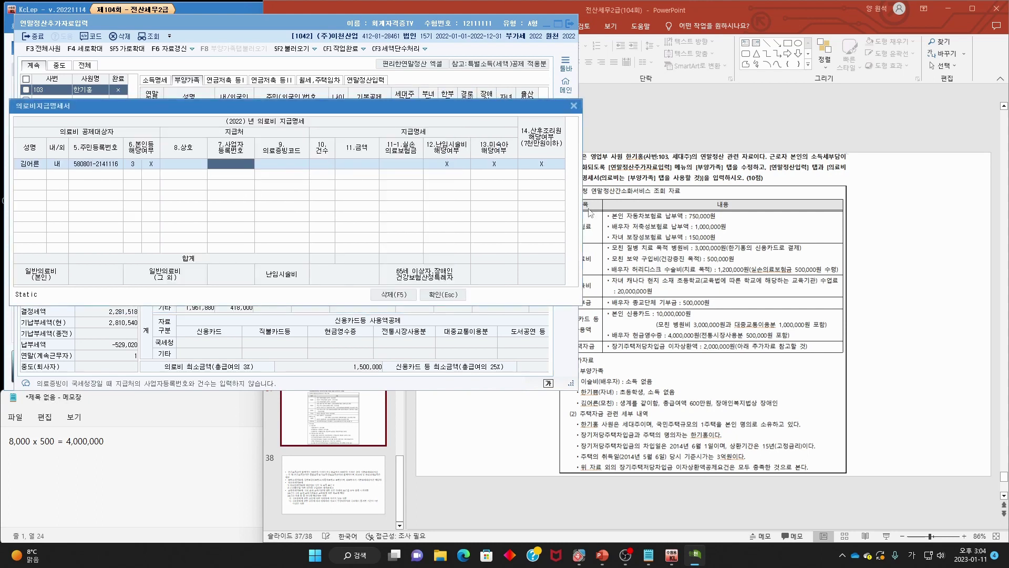
left_click(866, 335)
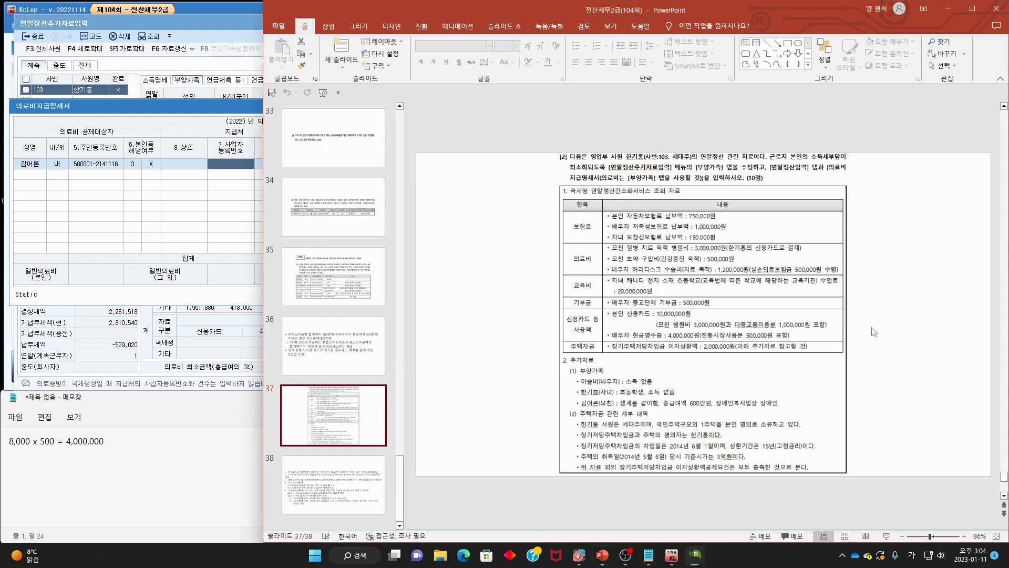
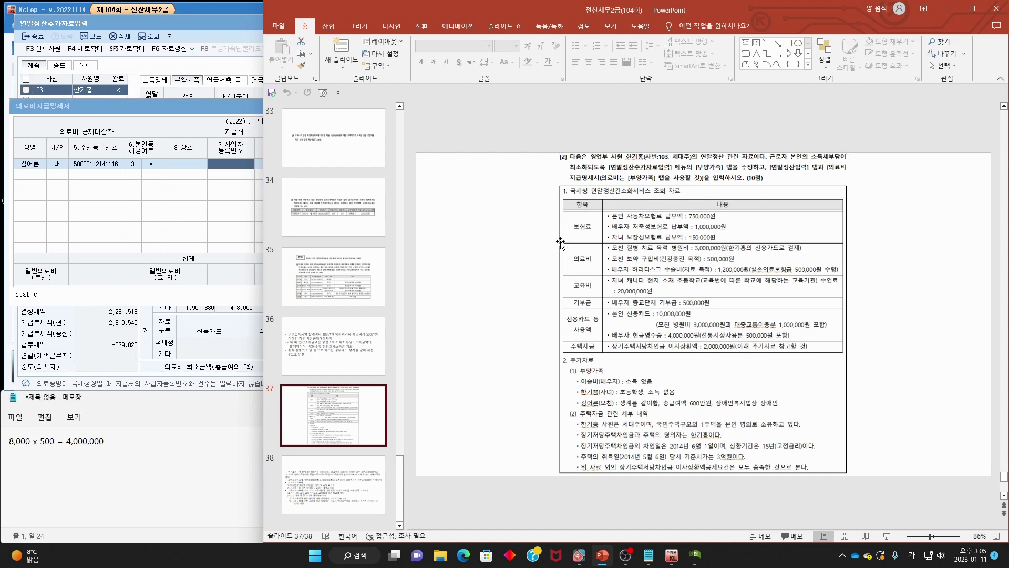
- Record the mother's medical row as 1.국세청장 evidence, 1 case, 3,000,000 won
mouse_move(614, 275)
left_mouse_down()
mouse_move(847, 272)
mouse_move(789, 241)
mouse_move(644, 239)
mouse_move(626, 288)
left_mouse_up()
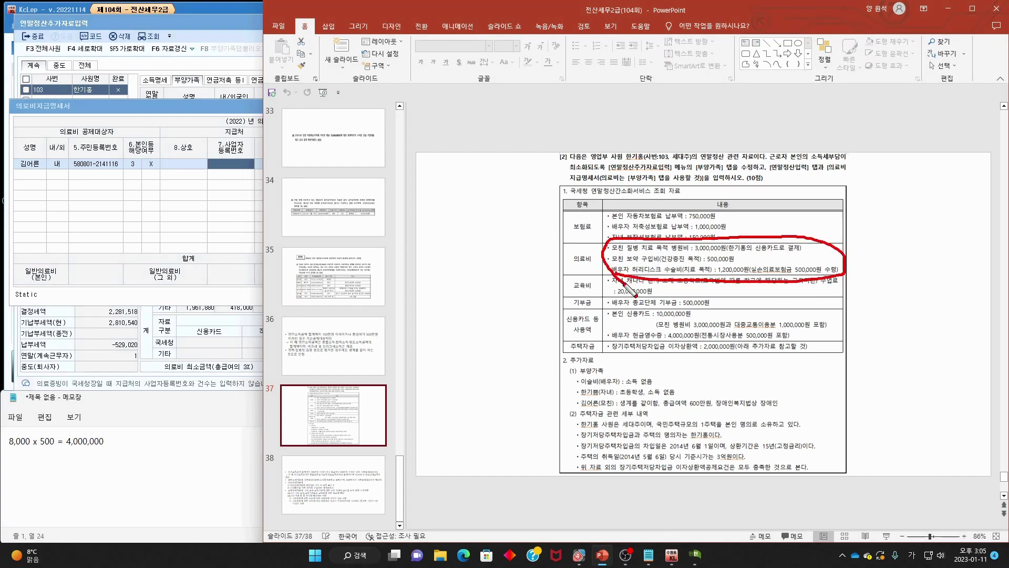
left_click_drag(582, 245, 599, 253)
key("Escape")
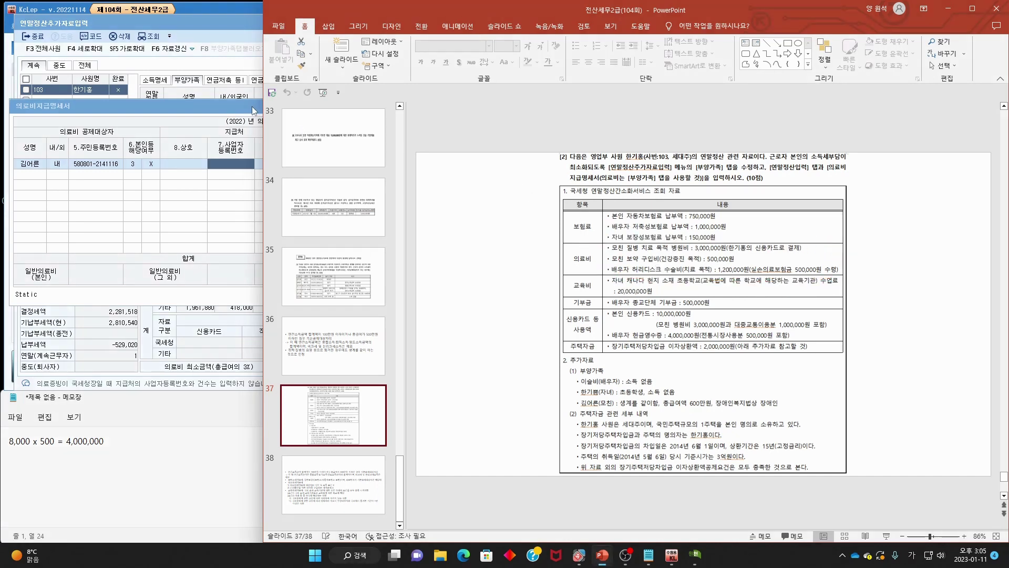
left_click(242, 104)
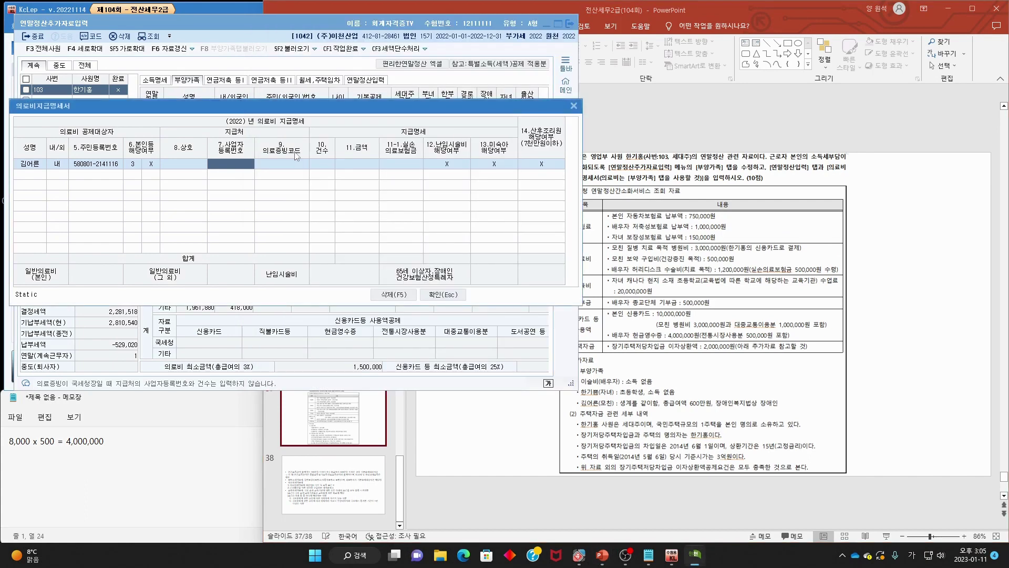
key("Return")
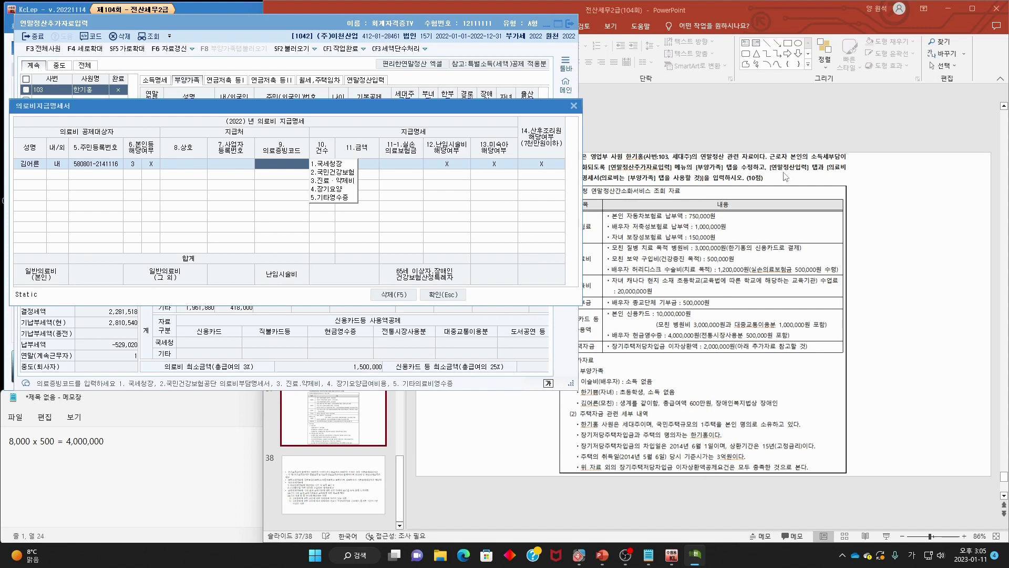
type("1")
key("Return")
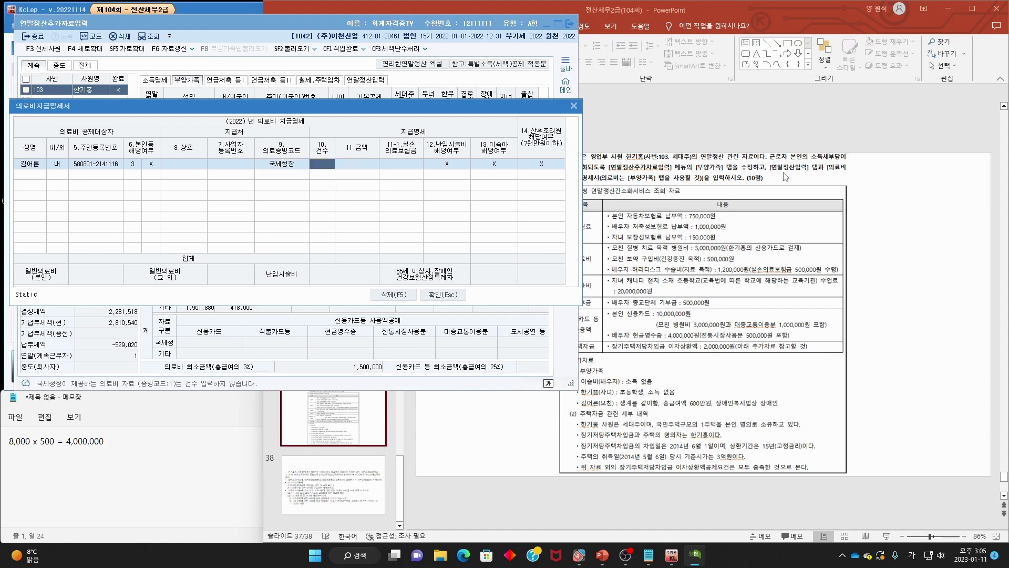
key("Return")
left_click(868, 212)
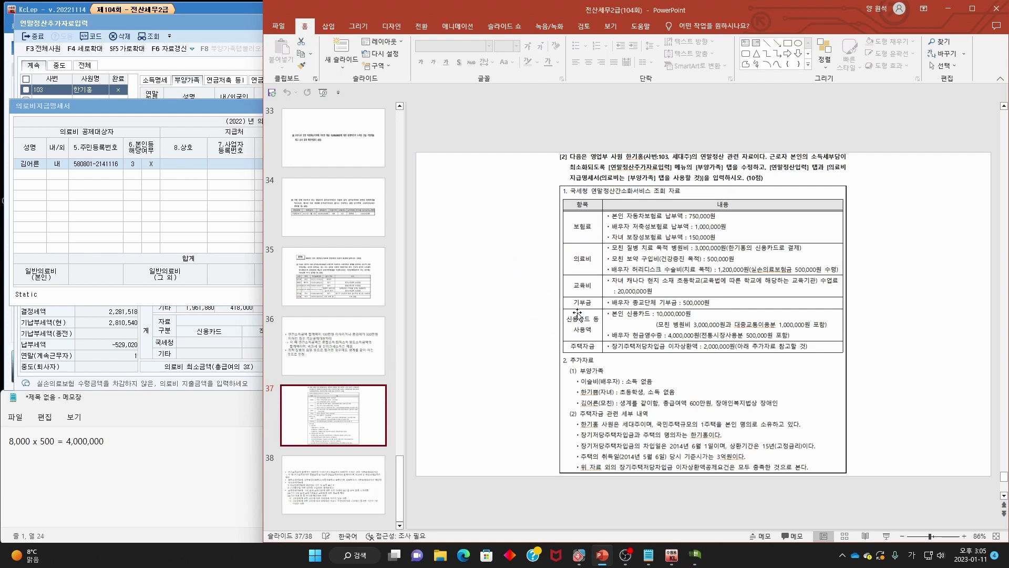
key("alt+Tab")
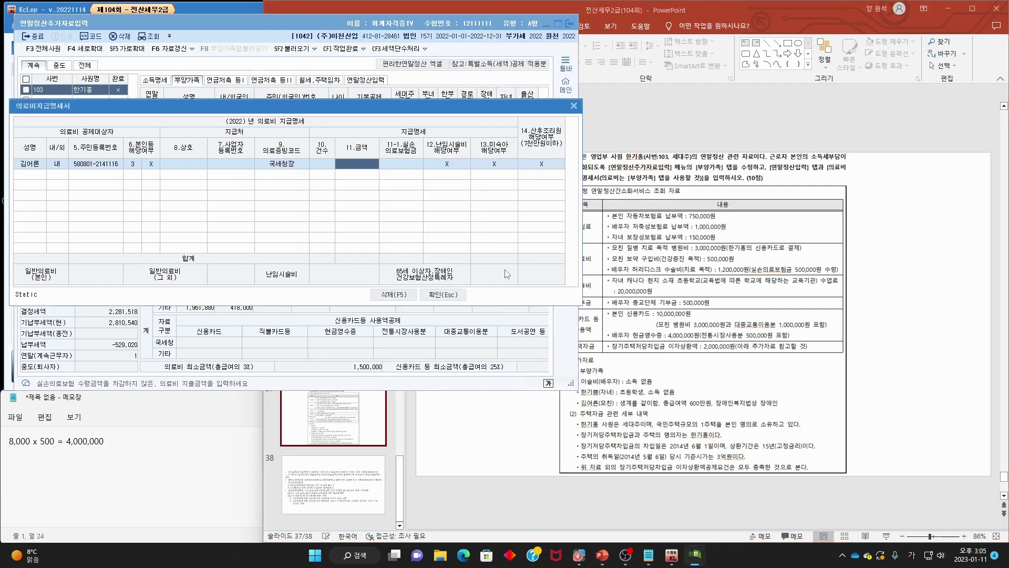
type("3,000,000")
key("Return")
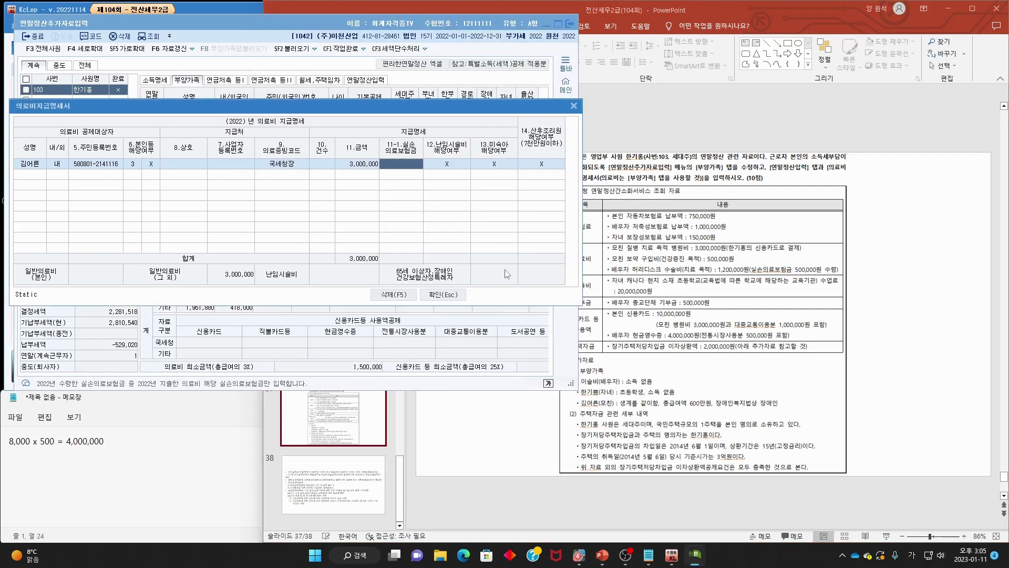
- Underline the mother's tonic medicine and the spouse's back surgery expense on the slide
left_click(920, 365)
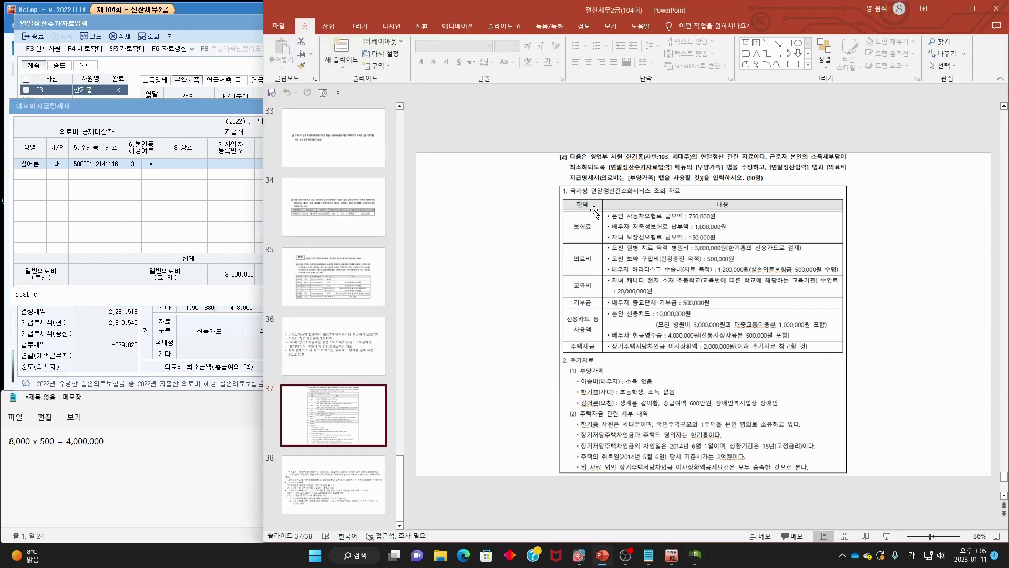
mouse_move(609, 261)
left_mouse_down()
mouse_move(716, 277)
mouse_move(652, 275)
mouse_move(719, 269)
left_mouse_up()
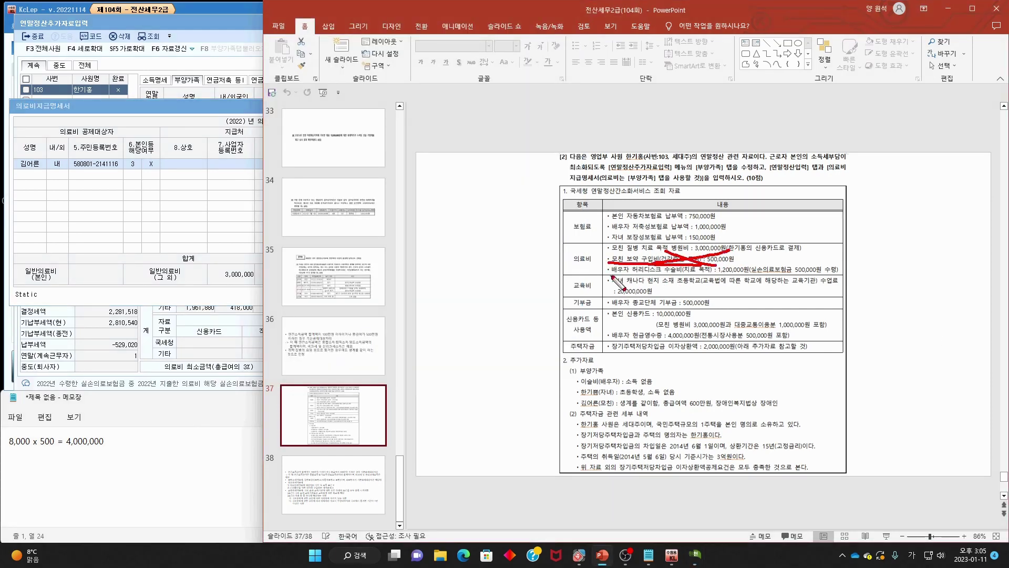
left_click_drag(611, 273, 818, 267)
key("Escape")
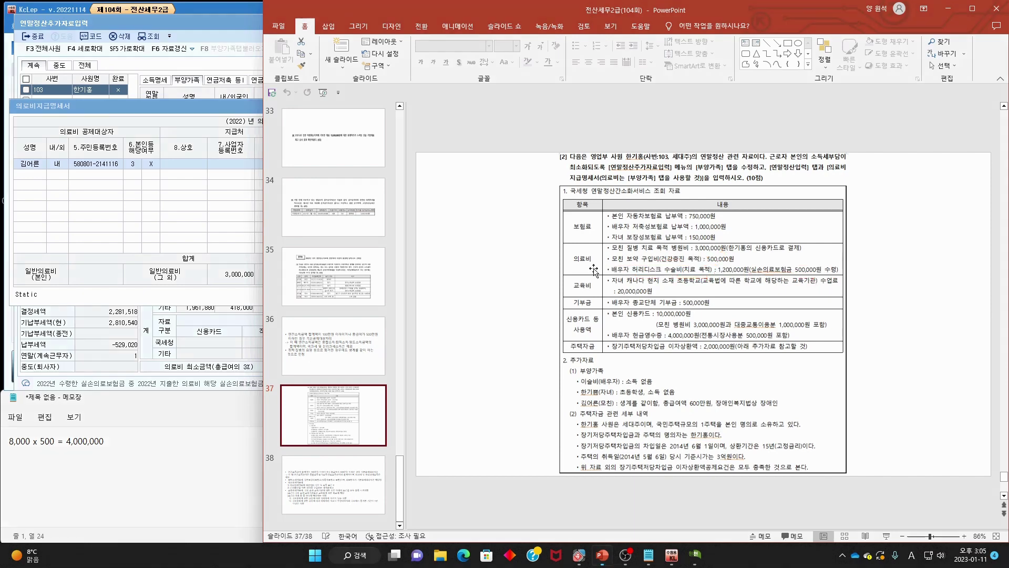
- Add the spouse as the second medical recipient with 1.국세청장 evidence
left_click(41, 179)
key("F2")
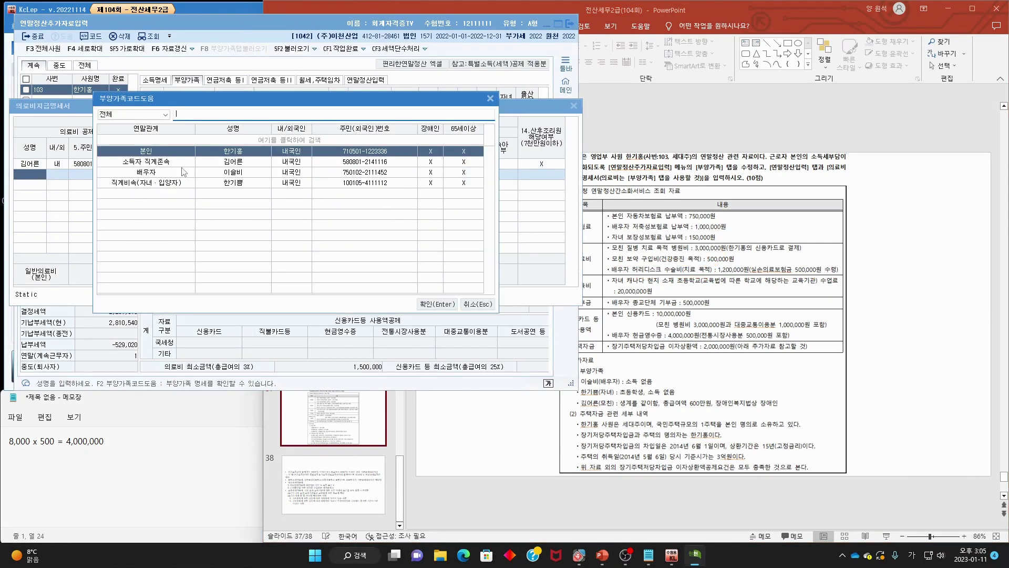
double_click(182, 173)
key("Return")
key("Return")
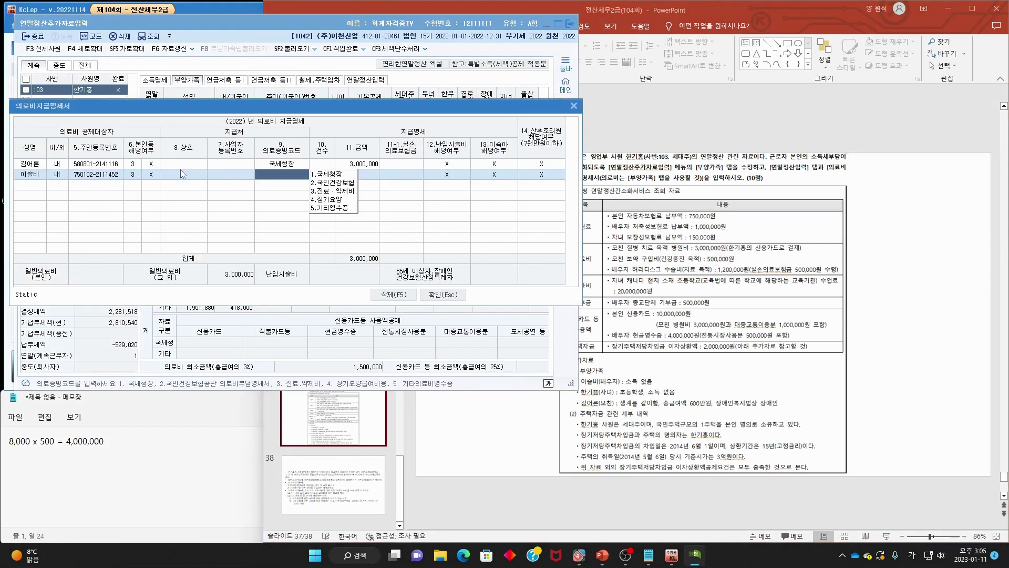
type("1")
key("Return")
- Enter 1,200,000 with a 500,000 실손 reimbursement and close the medical statement
key("Return")
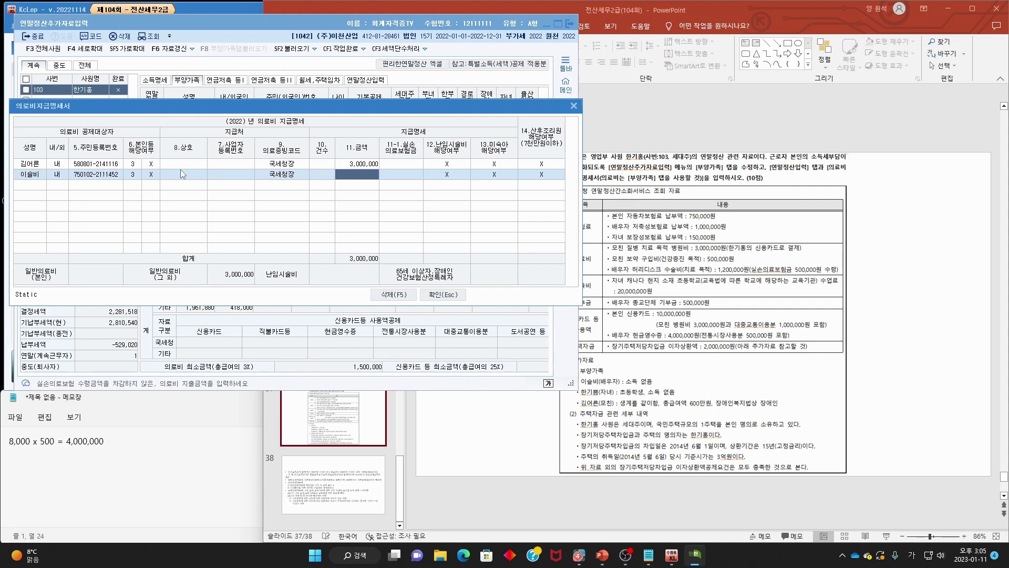
type("1,200,000")
key("Return")
type("50")
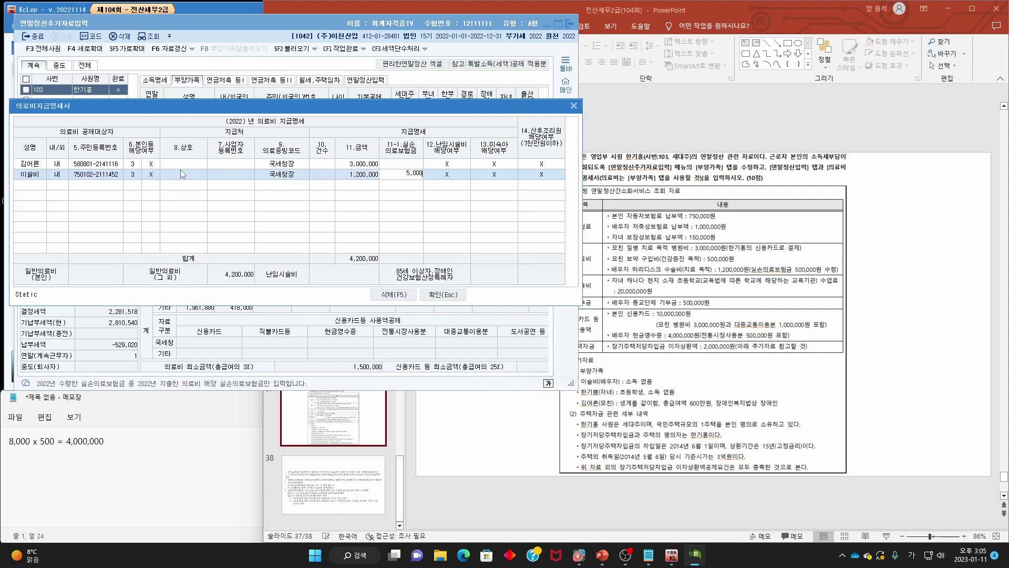
type("0,000")
key("Return")
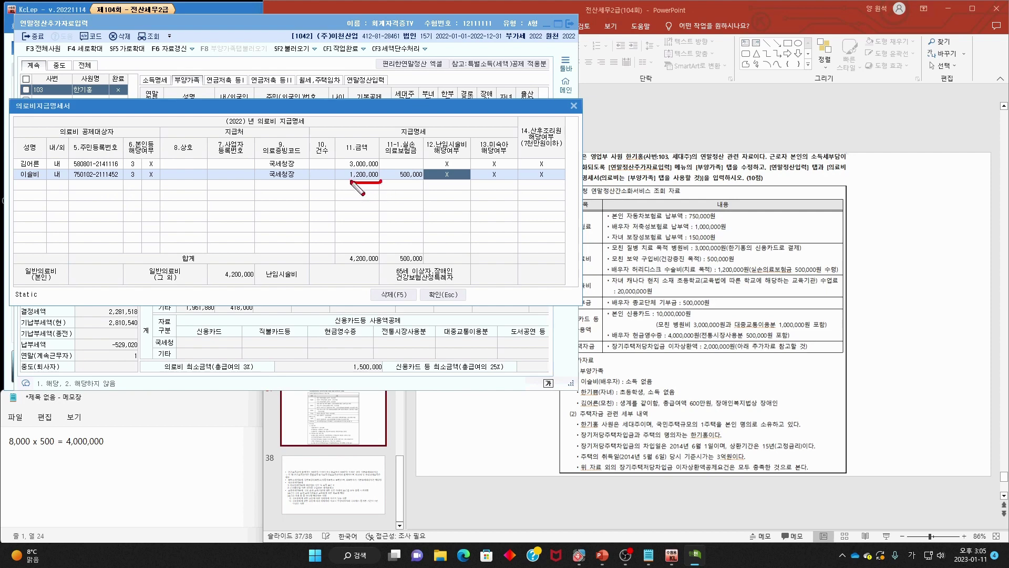
mouse_move(368, 169)
left_mouse_down()
mouse_move(384, 202)
mouse_move(418, 208)
mouse_move(361, 212)
mouse_move(362, 187)
left_mouse_up()
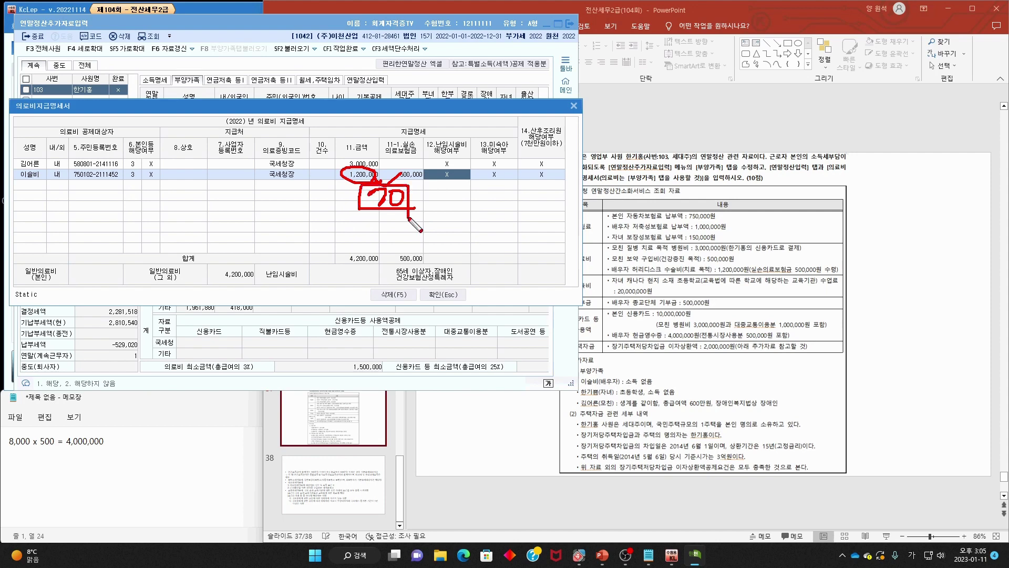
key("Escape")
left_click(444, 295)
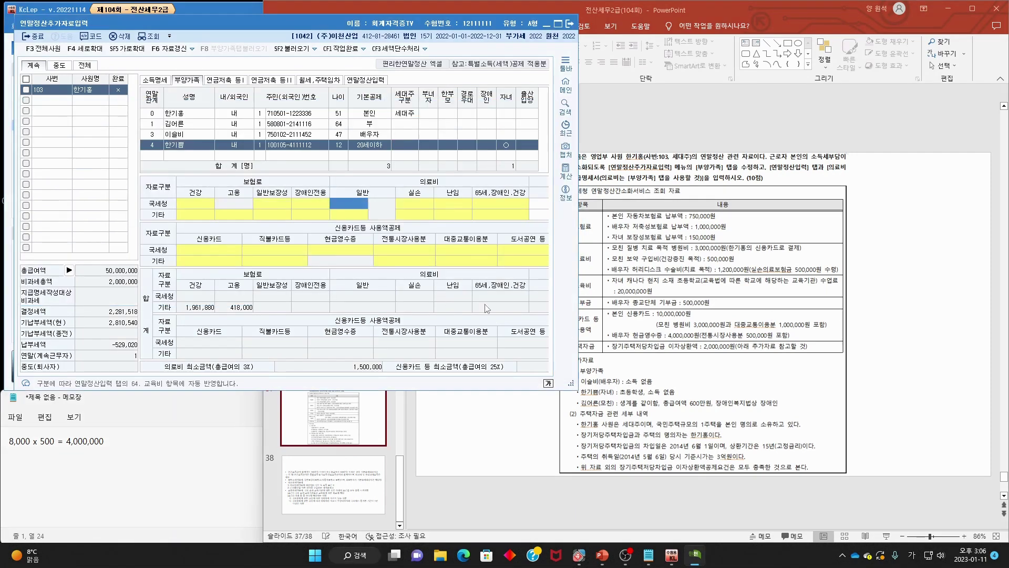
left_click(896, 346)
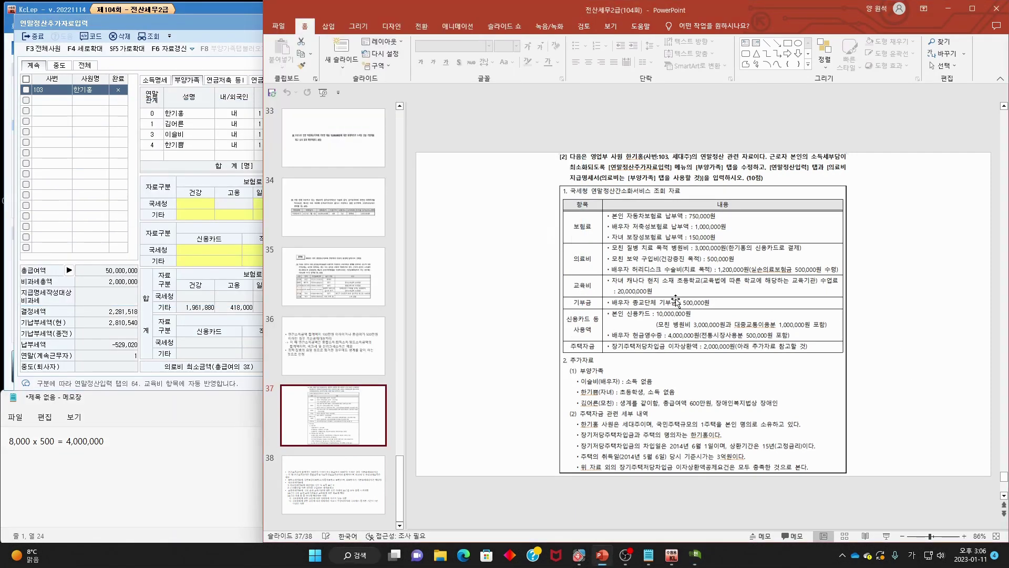
key("ctrl+2")
left_click_drag(596, 282, 599, 288)
left_click_drag(612, 284, 841, 284)
mouse_move(657, 295)
left_mouse_down()
mouse_move(618, 294)
mouse_move(610, 281)
left_mouse_up()
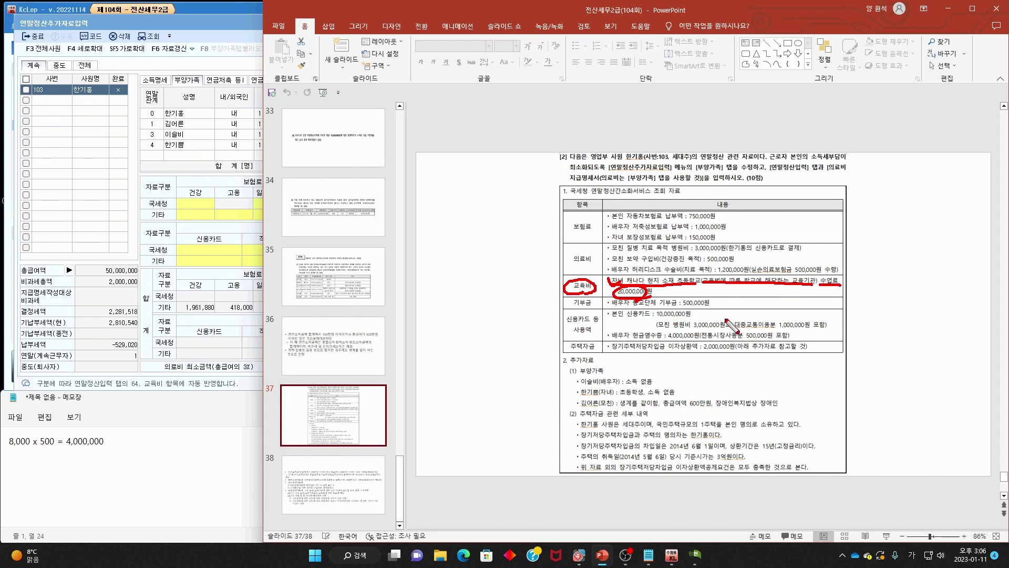
key("Escape")
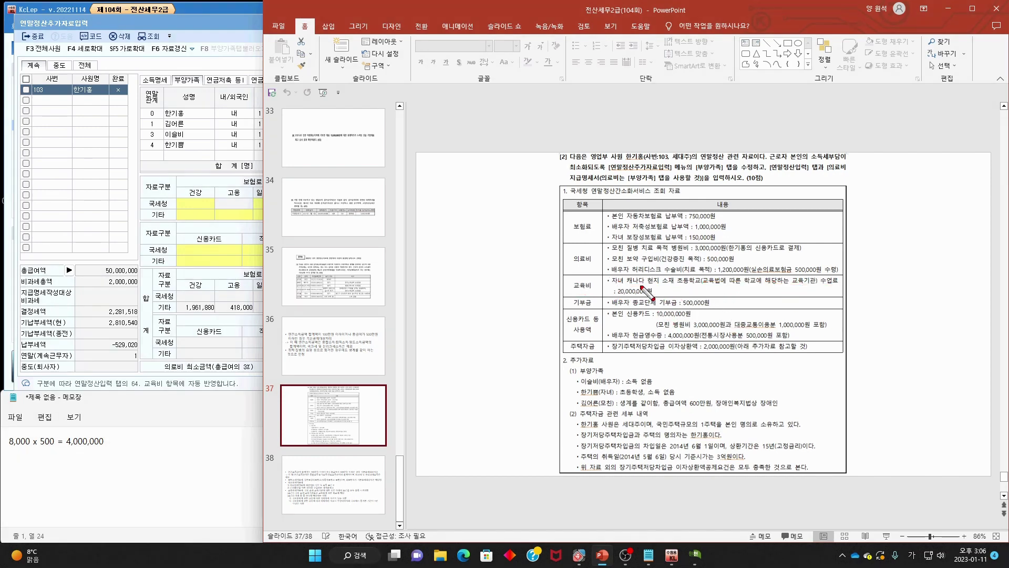
mouse_move(625, 274)
left_mouse_down()
mouse_move(608, 284)
mouse_move(626, 282)
left_mouse_up()
mouse_move(584, 396)
left_mouse_down()
mouse_move(684, 394)
mouse_move(575, 402)
mouse_move(612, 405)
left_mouse_up()
left_click_drag(618, 279, 615, 267)
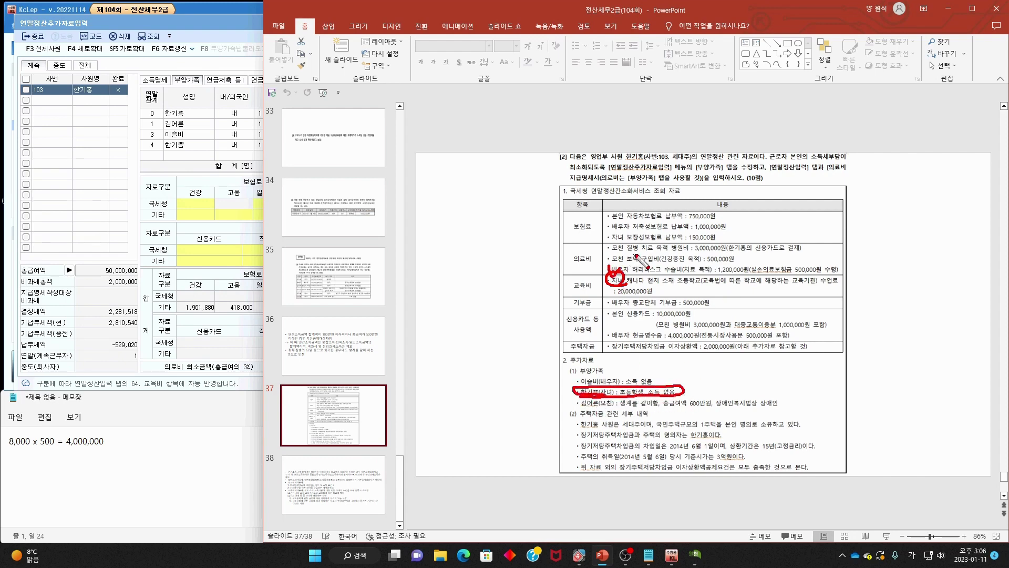
left_click_drag(703, 286, 787, 288)
left_click_drag(714, 269, 736, 263)
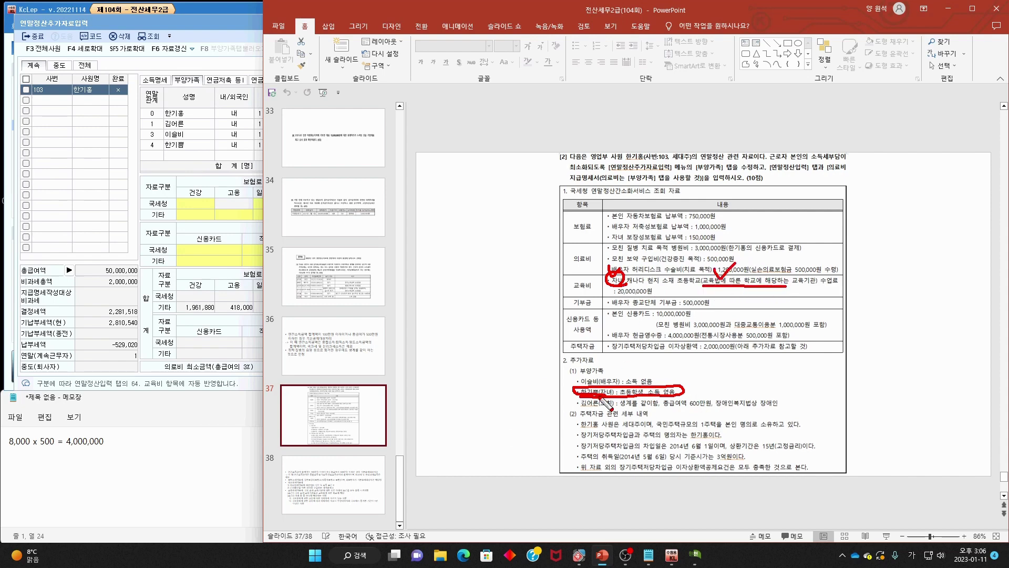
key("Escape")
left_click(341, 477)
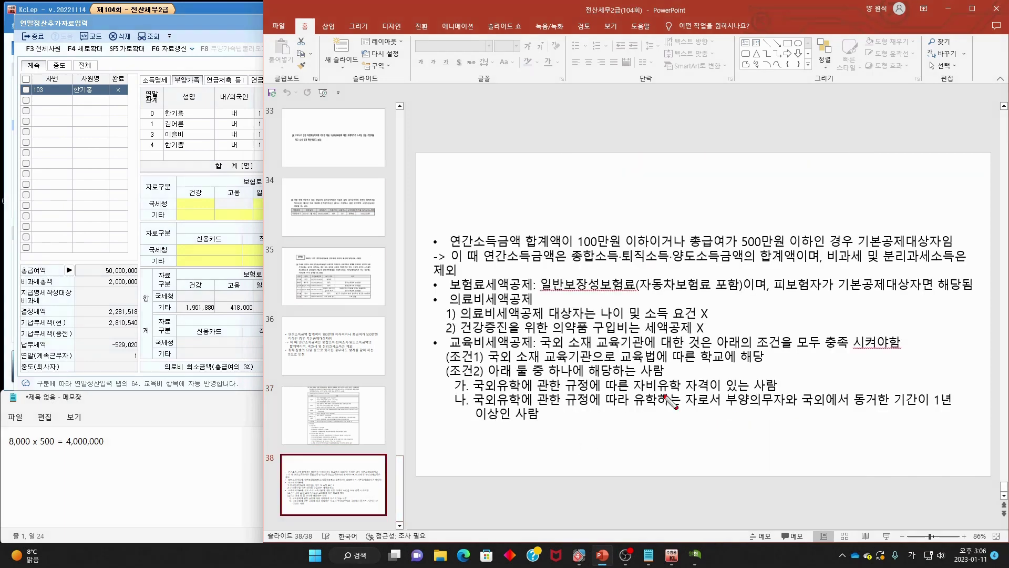
left_click_drag(633, 391, 714, 392)
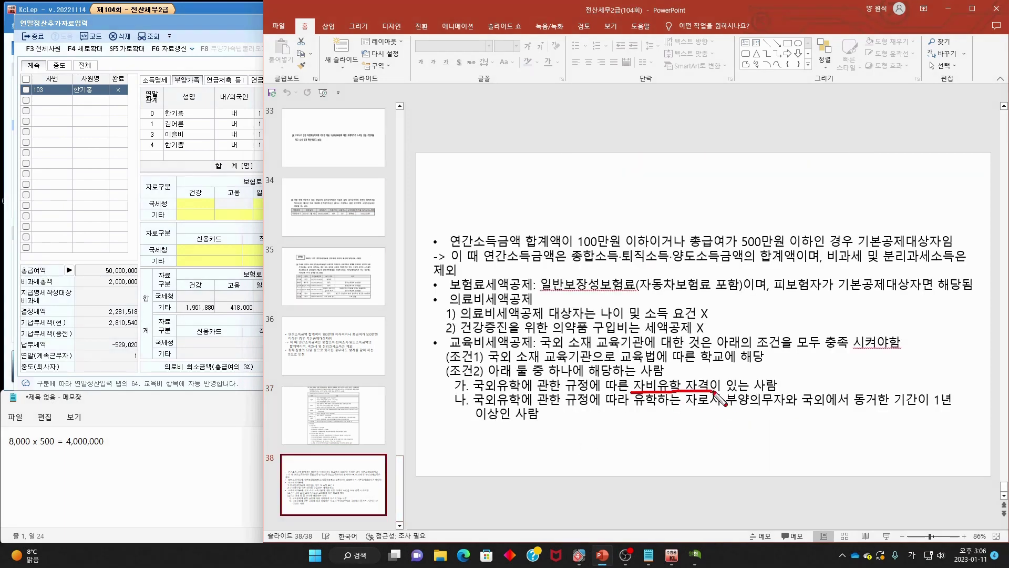
mouse_move(734, 386)
left_mouse_down()
mouse_move(704, 413)
mouse_move(950, 409)
left_mouse_up()
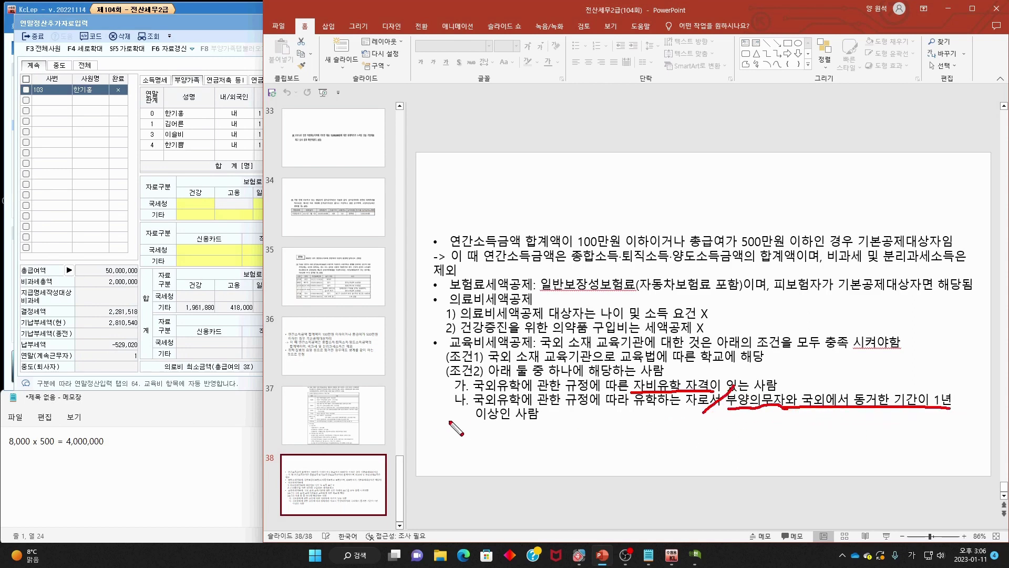
left_click_drag(475, 421, 531, 420)
key("Escape")
left_click(347, 414)
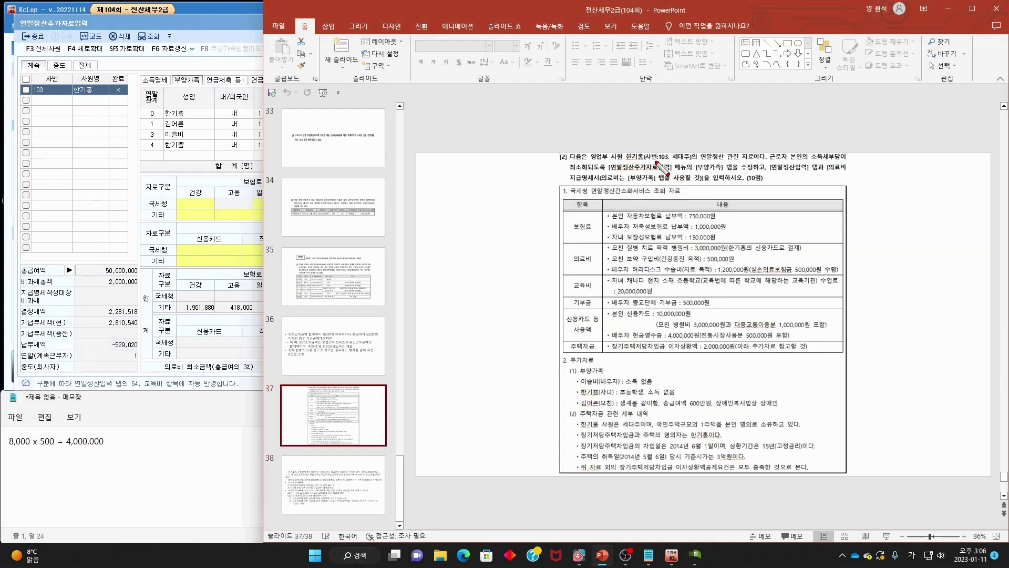
left_click_drag(651, 149, 638, 170)
left_click_drag(580, 388, 654, 381)
left_click_drag(657, 157, 650, 186)
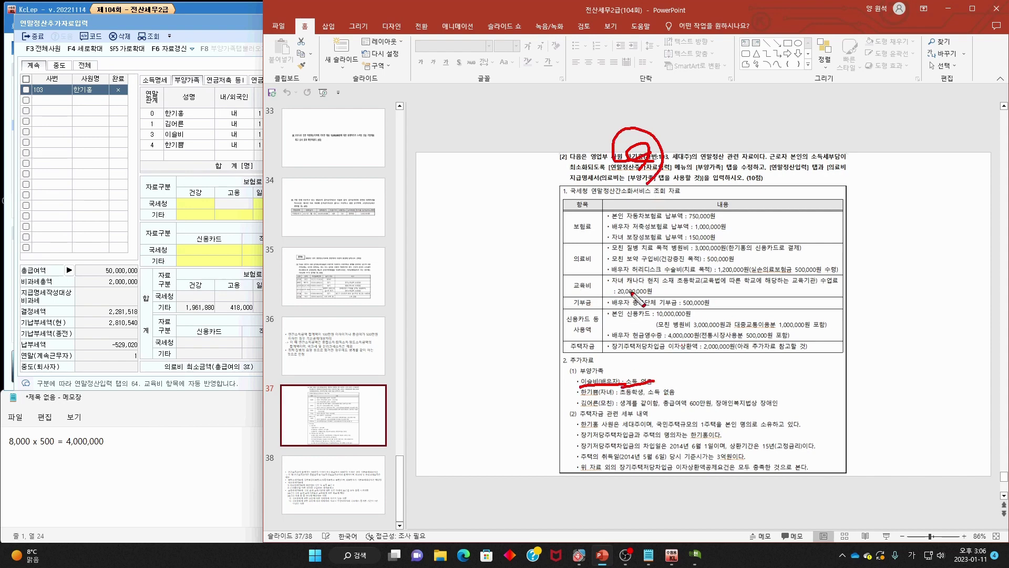
key("Escape")
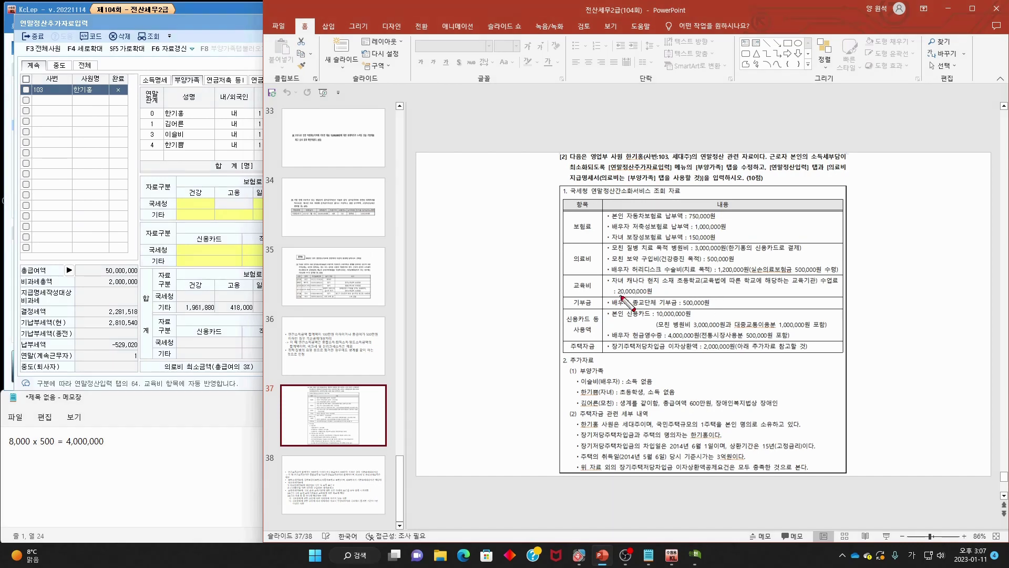
left_click(197, 22)
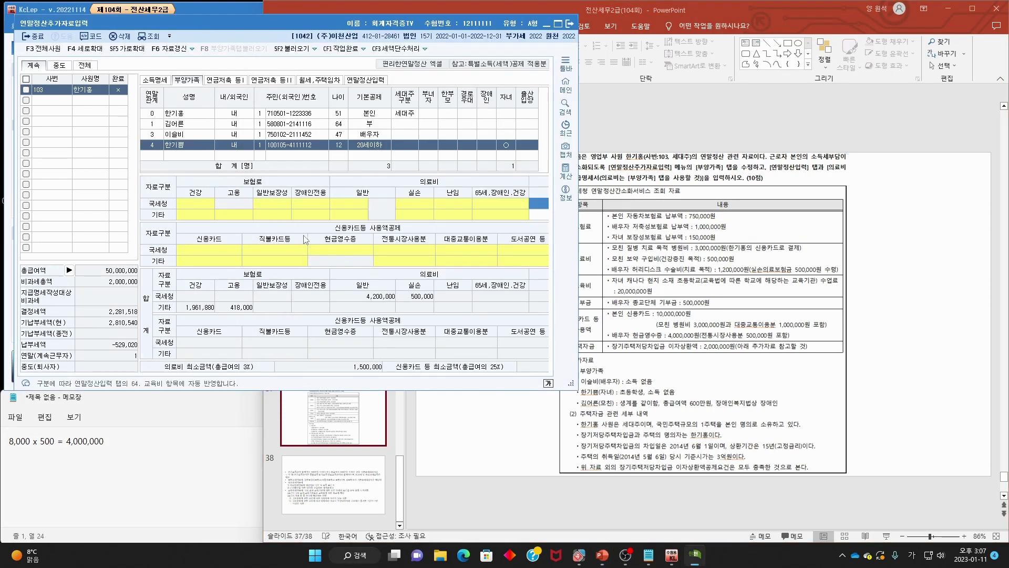
- Enter 3,000,000 as the child's 초중고 expense under 62.교육비 and confirm both dialogs
left_click(364, 80)
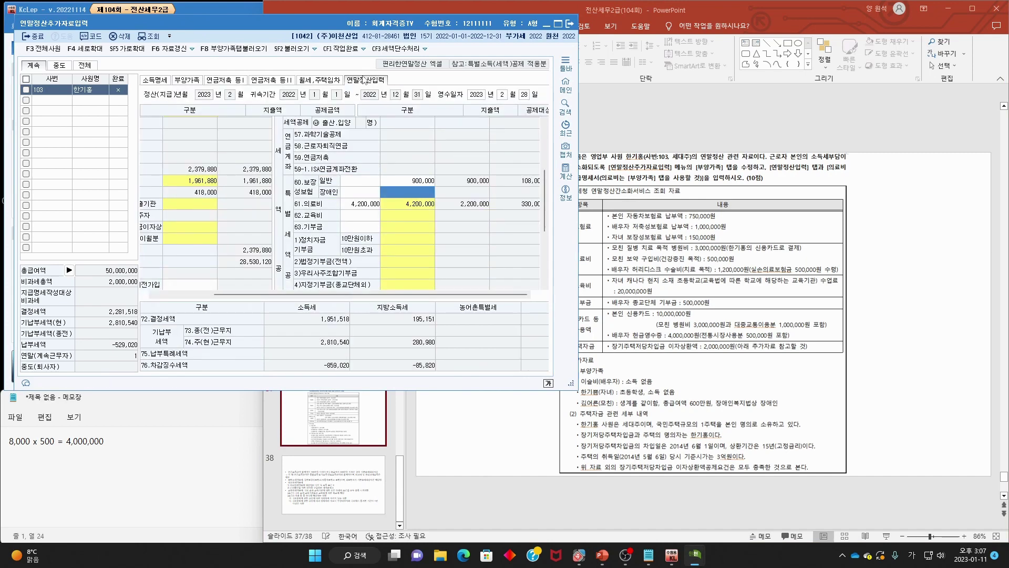
left_click(406, 215)
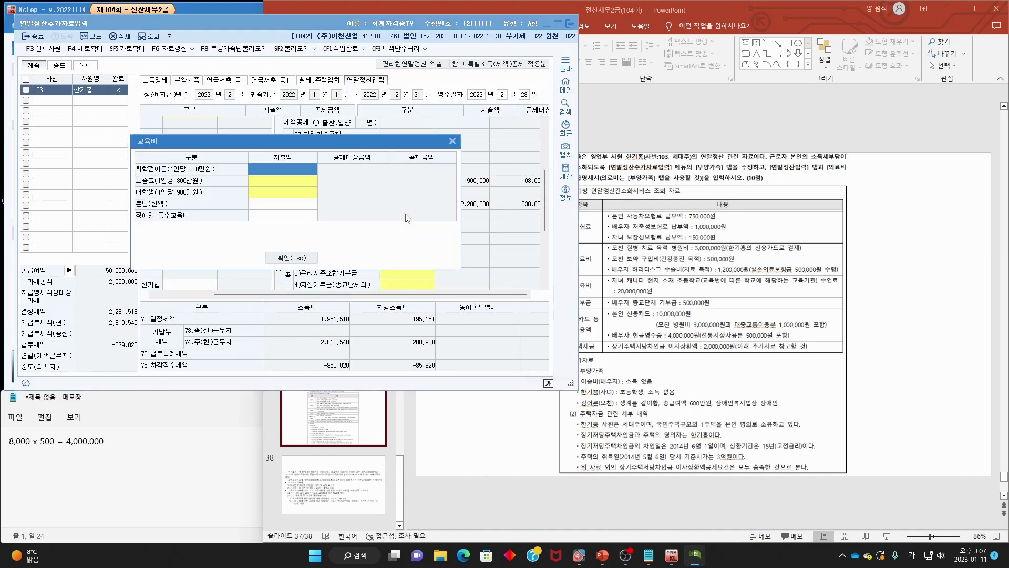
left_click(281, 185)
key("Return")
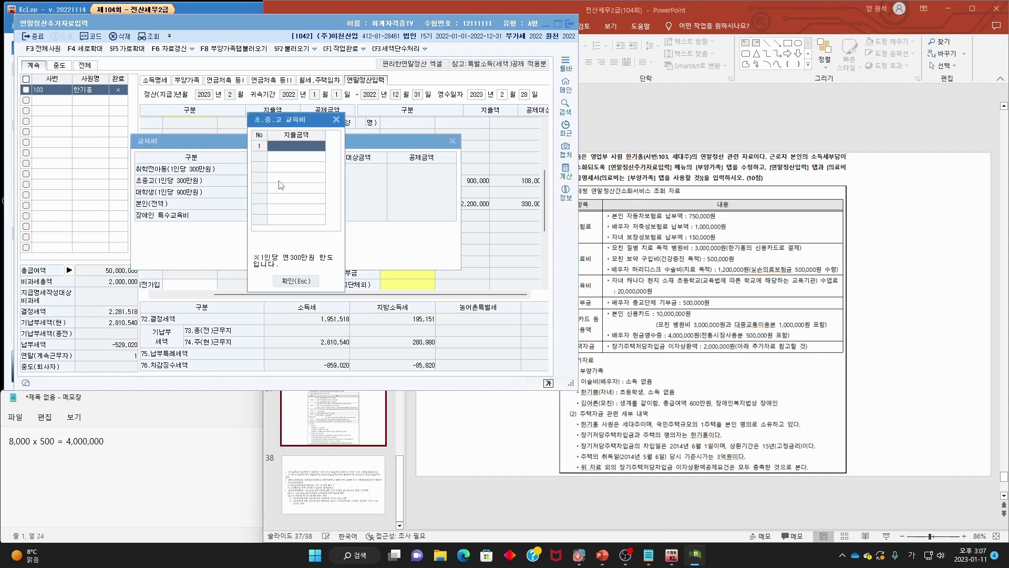
type("3,000,000")
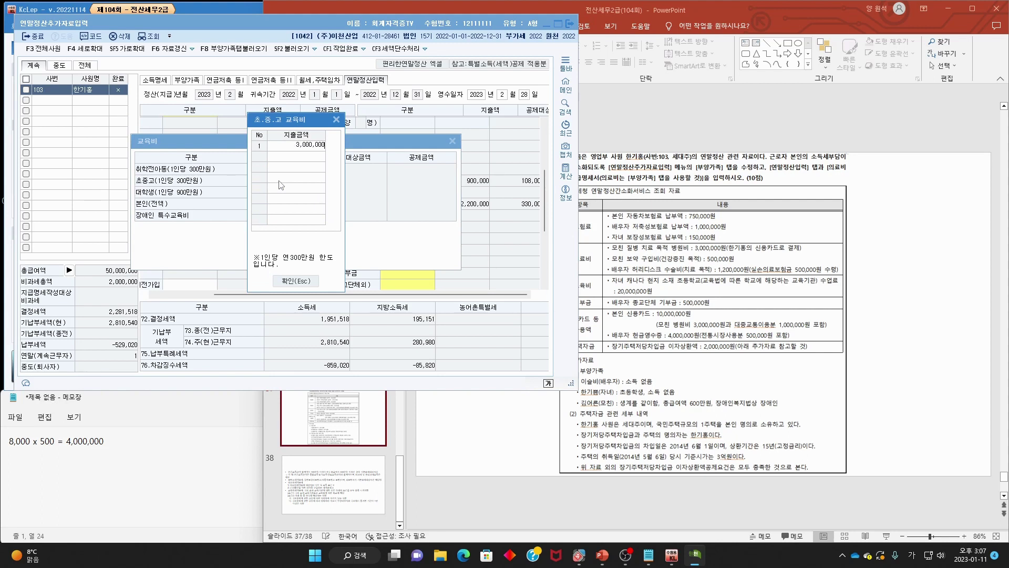
key("Return")
left_click(295, 281)
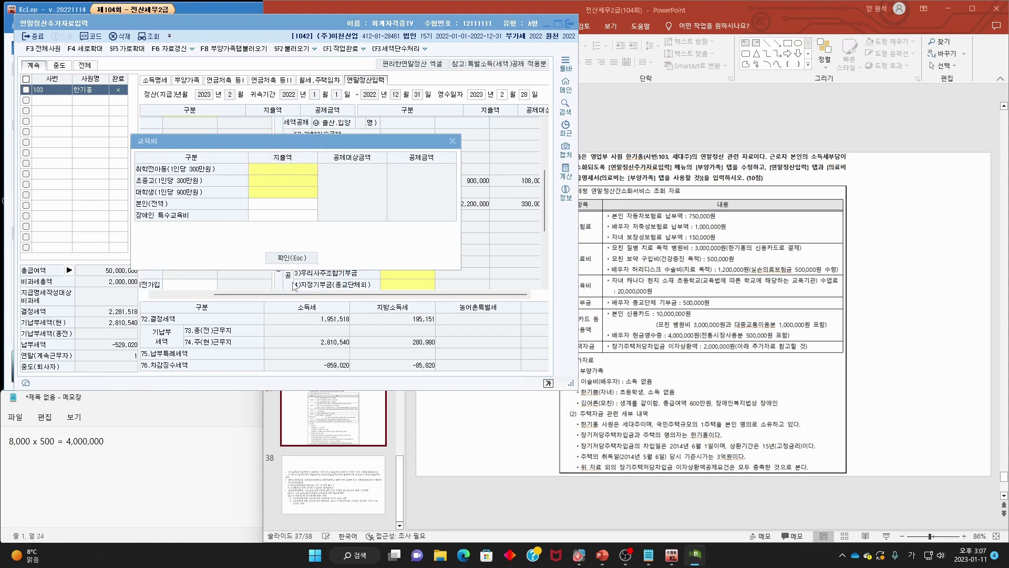
mouse_move(667, 295)
left_mouse_down()
mouse_move(646, 286)
mouse_move(655, 271)
left_mouse_up()
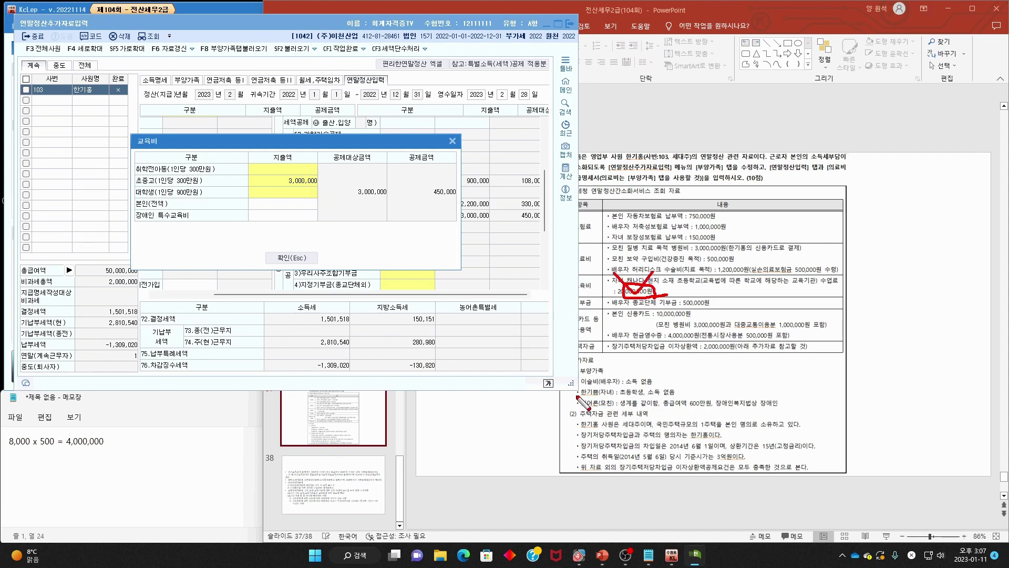
left_click_drag(575, 396, 656, 397)
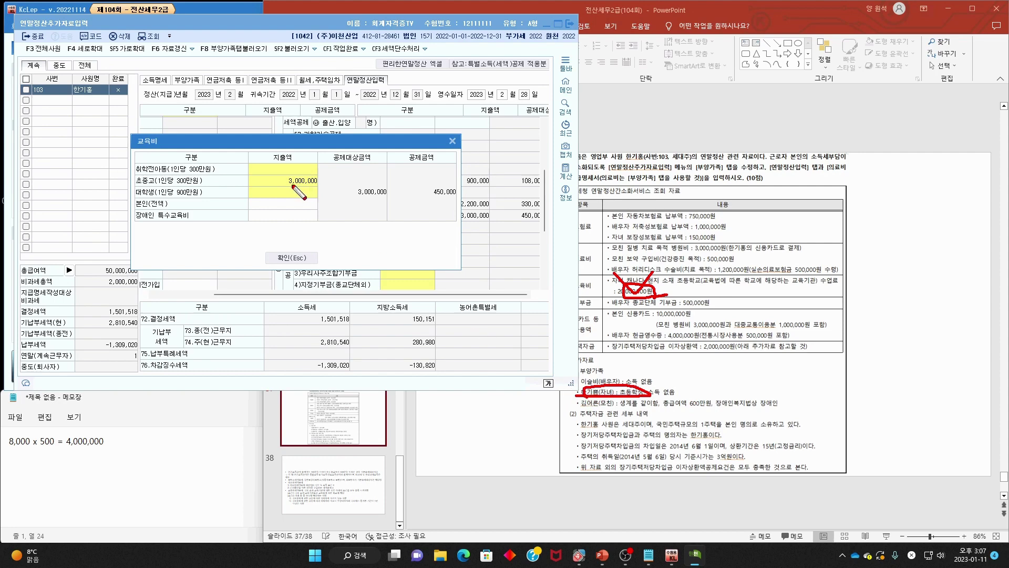
key("Escape")
left_click(308, 257)
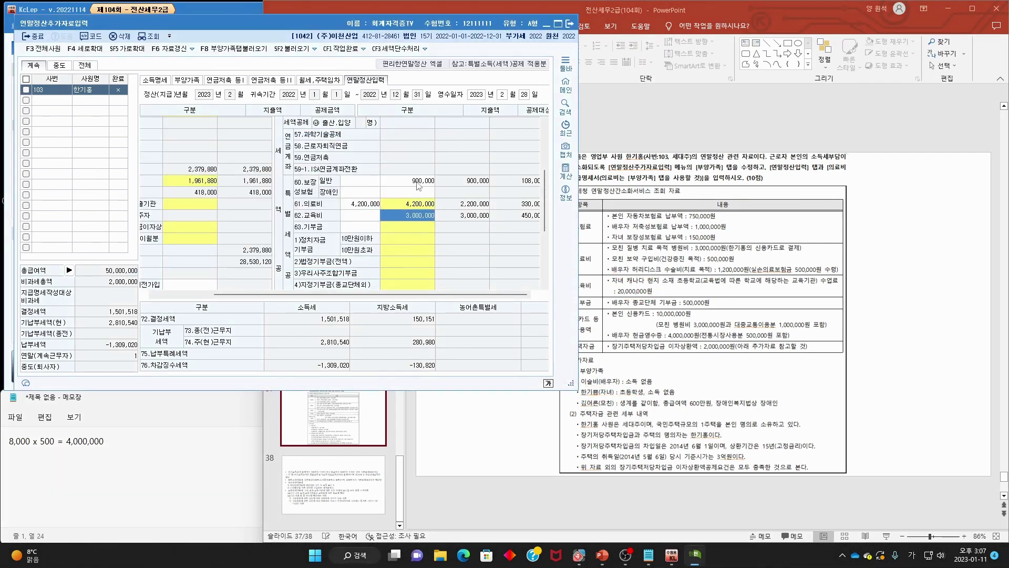
- Mark the spouse's religious donation and its amount on the problem slide
left_click(777, 319)
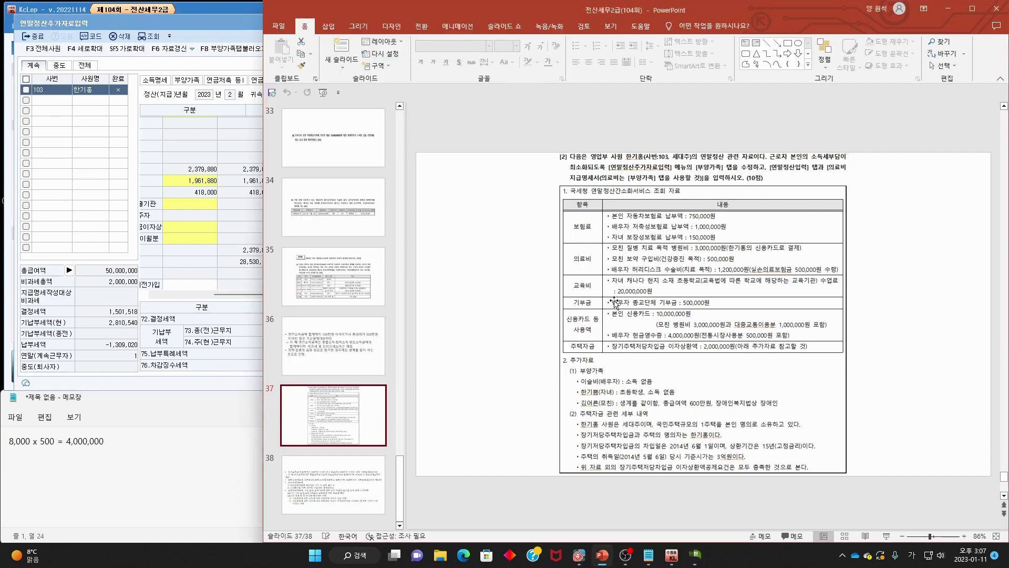
left_click(246, 25)
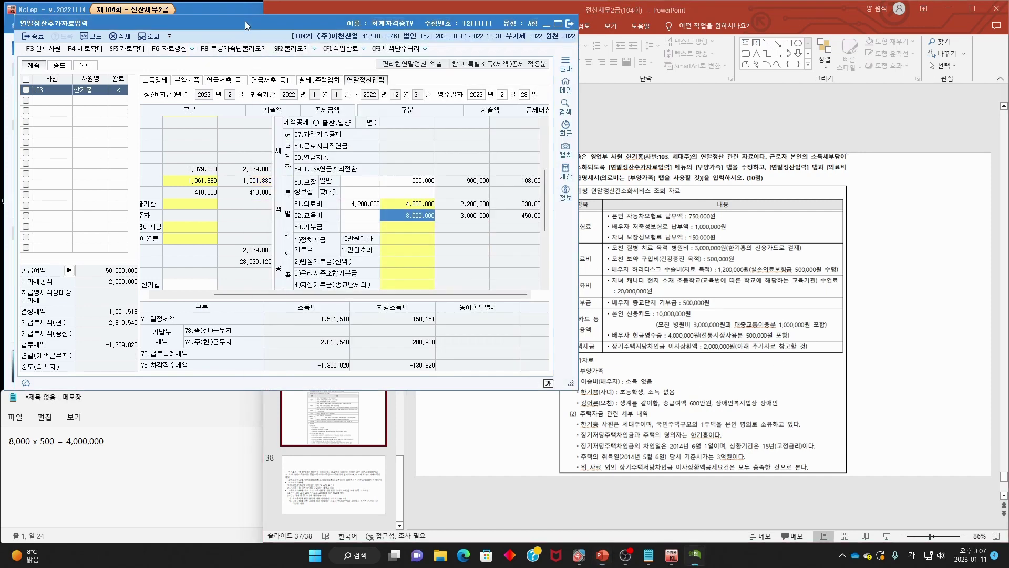
left_click(710, 313)
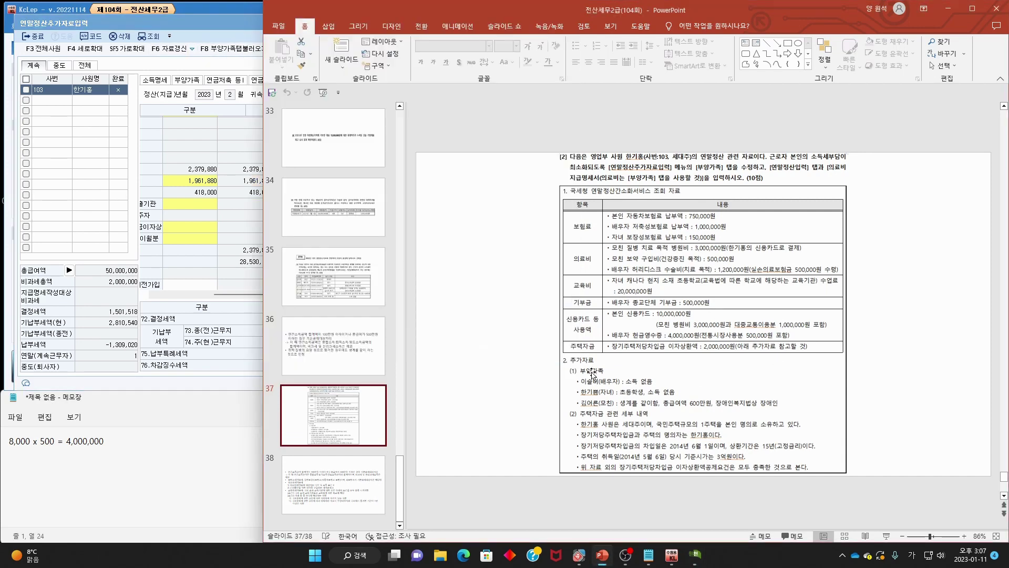
left_click(193, 23)
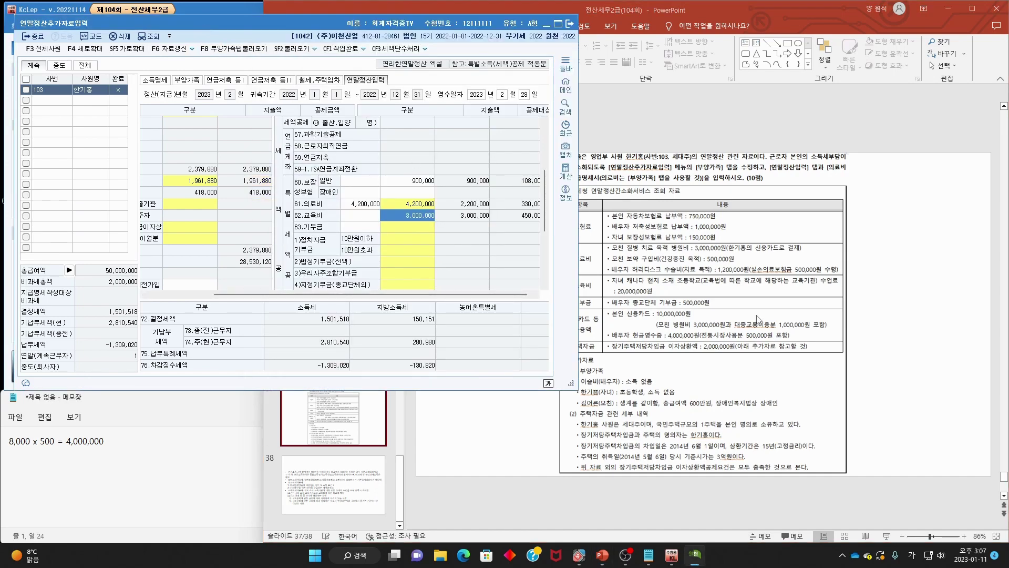
left_click(757, 317)
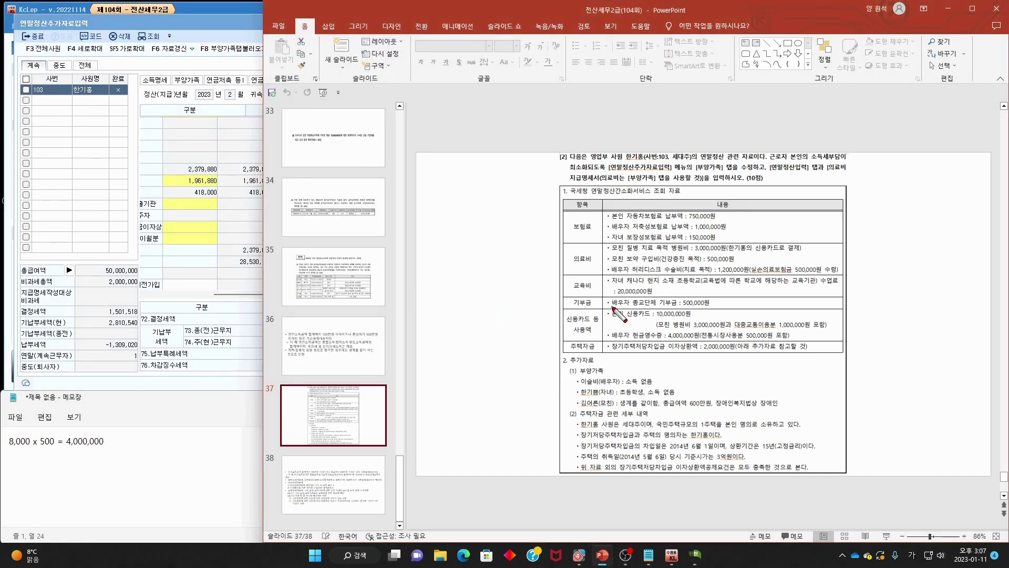
left_click_drag(612, 308, 706, 308)
mouse_move(683, 289)
left_mouse_down()
mouse_move(670, 292)
mouse_move(688, 289)
left_mouse_up()
key("Escape")
- Enter 500,000 as the current-year 종교단체 donation under 63.기부금 and confirm
left_click(240, 27)
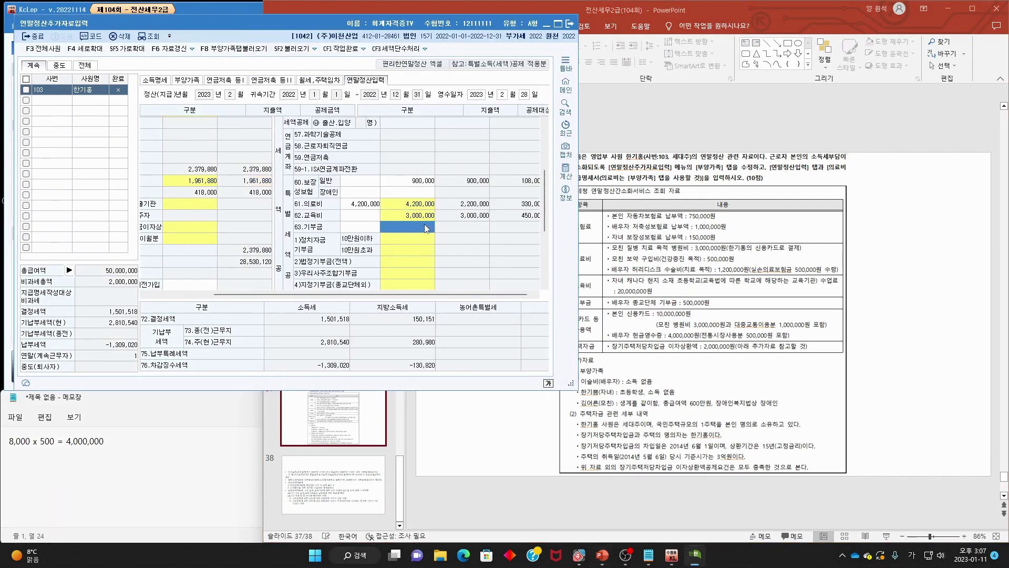
left_click(424, 224)
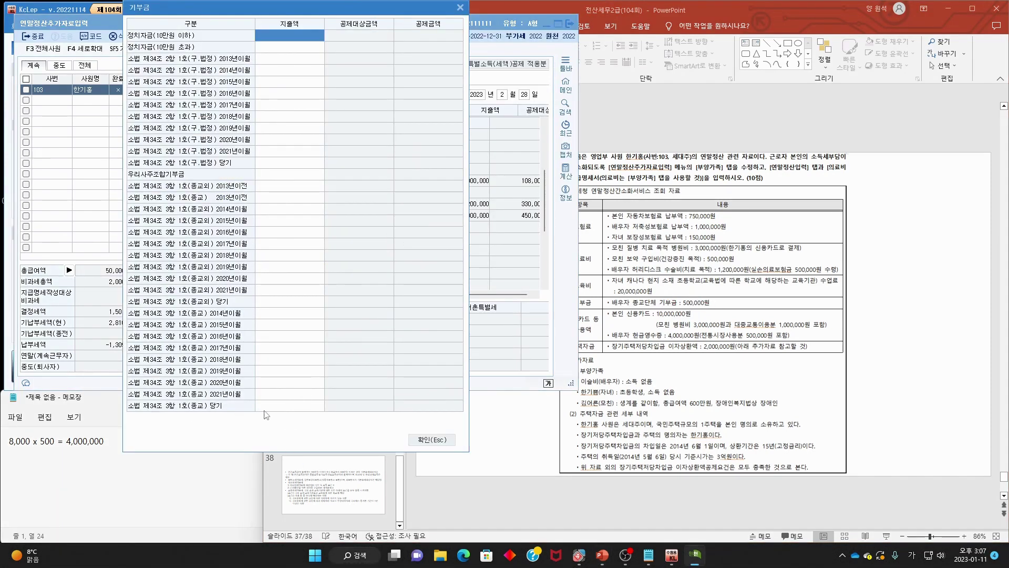
left_click(297, 409)
type("500,000")
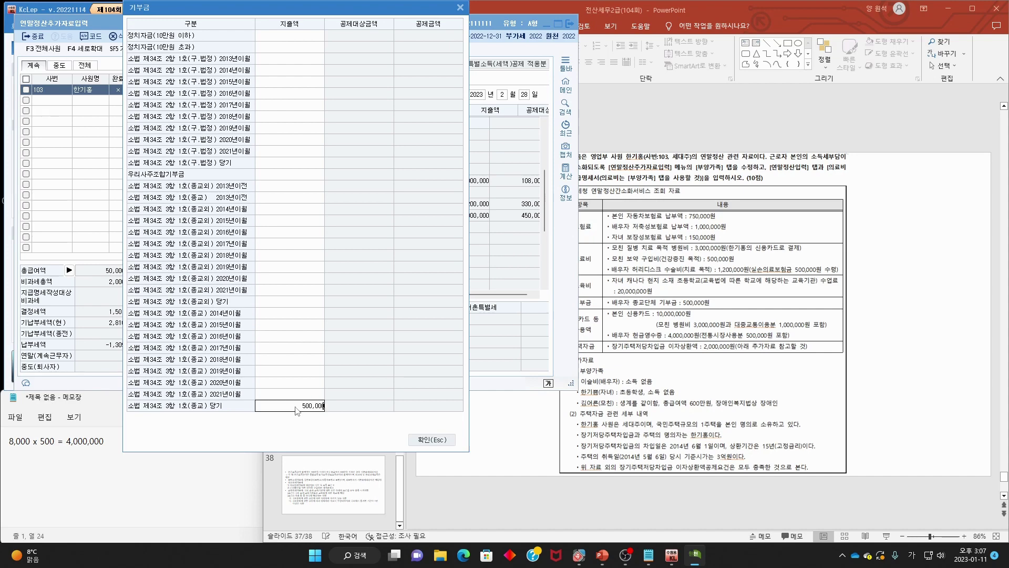
key("Return")
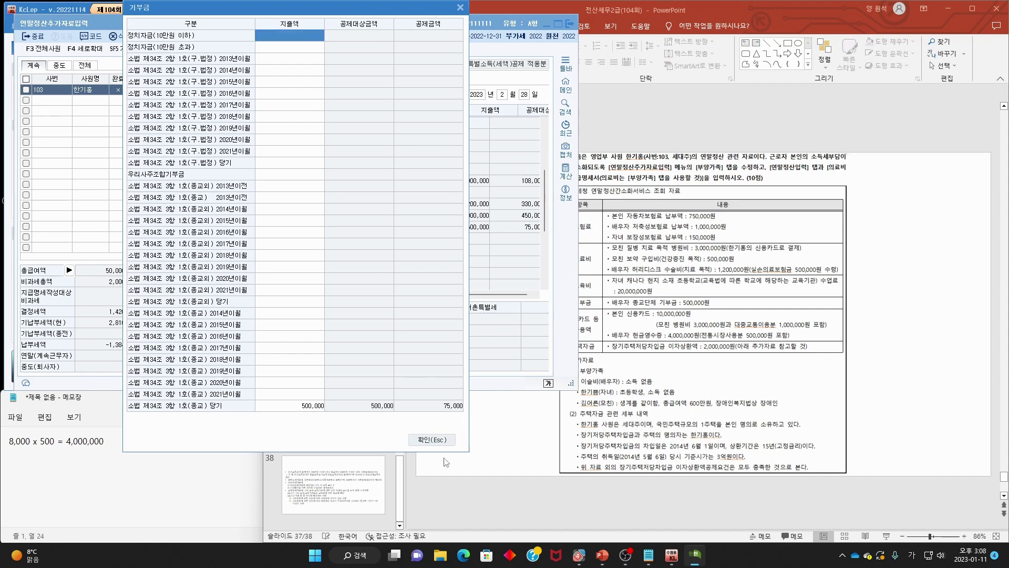
left_click(433, 443)
- Mark the donation and card spending items on the slide and scroll the form
left_click(609, 240)
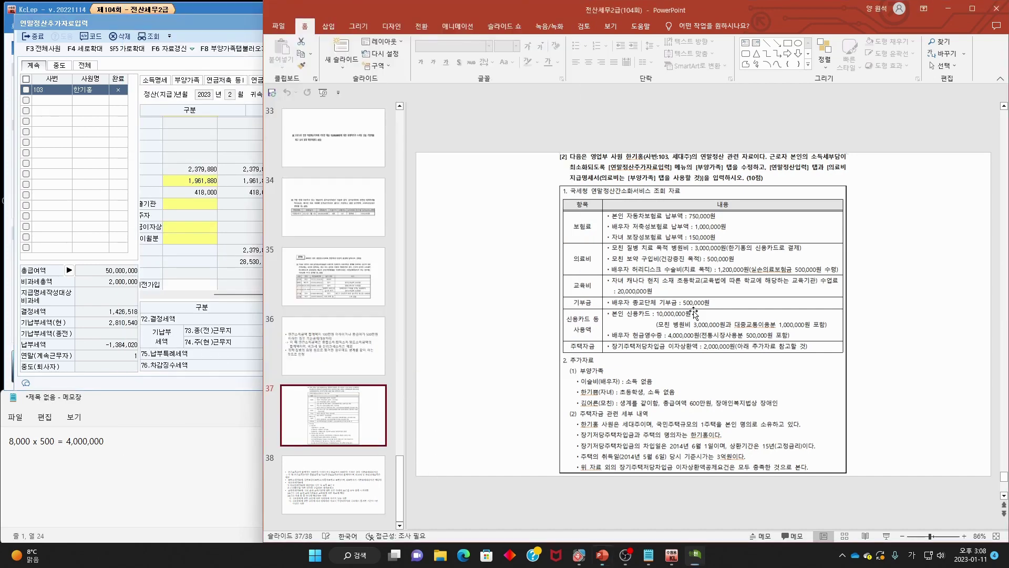
mouse_move(605, 334)
left_mouse_down()
mouse_move(558, 316)
mouse_move(578, 292)
left_mouse_up()
left_click_drag(641, 313, 615, 332)
key("Escape")
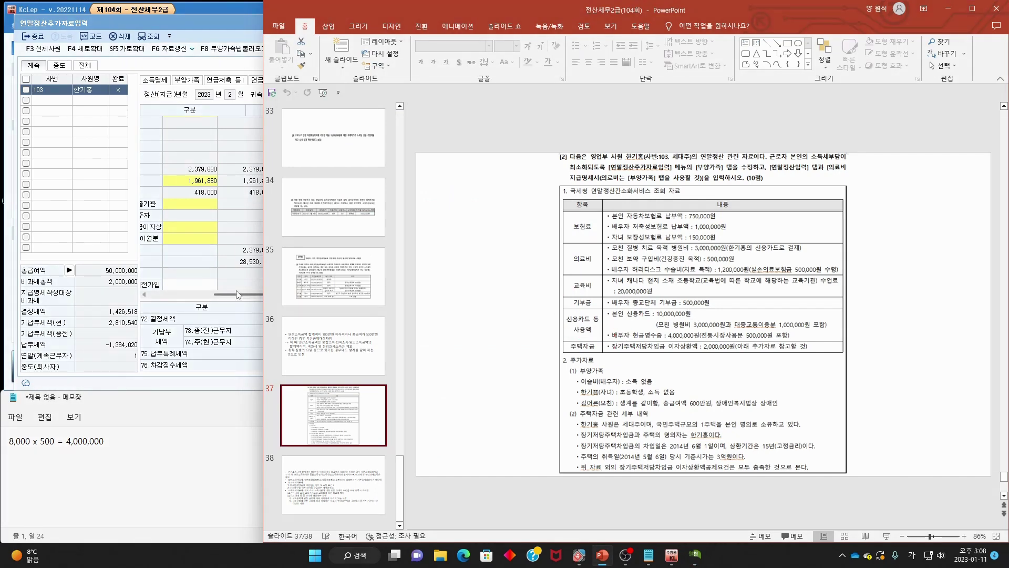
left_click_drag(231, 294, 162, 290)
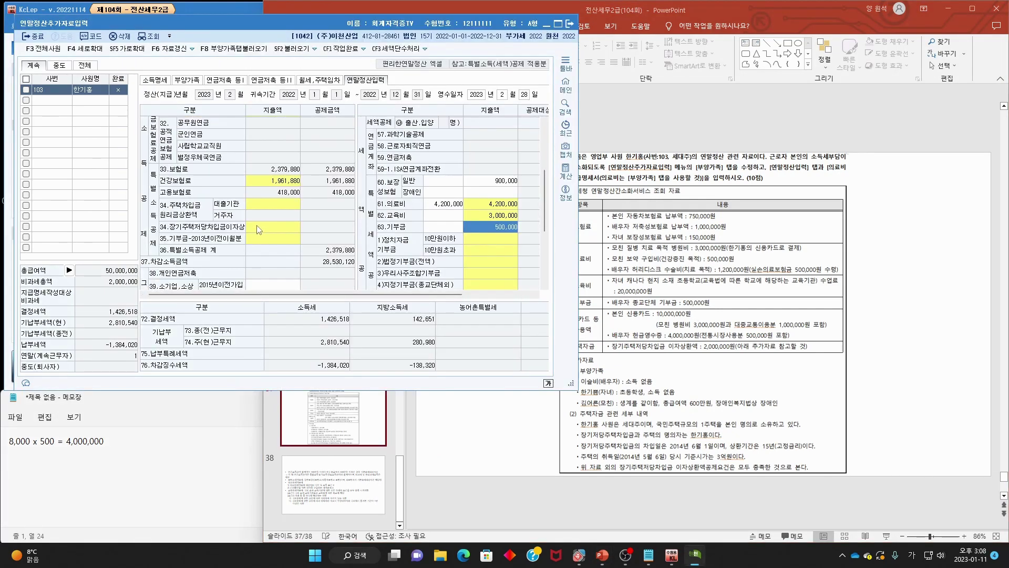
scroll(258, 229, "down", 4)
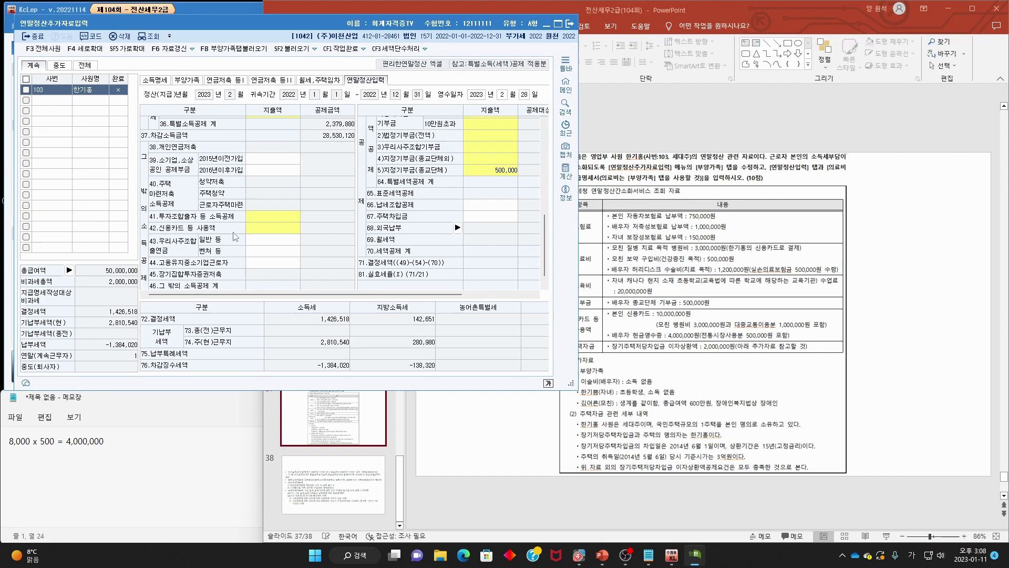
- Open the credit card deduction details and mark the card, cash receipt and hospital amounts
left_click(267, 233)
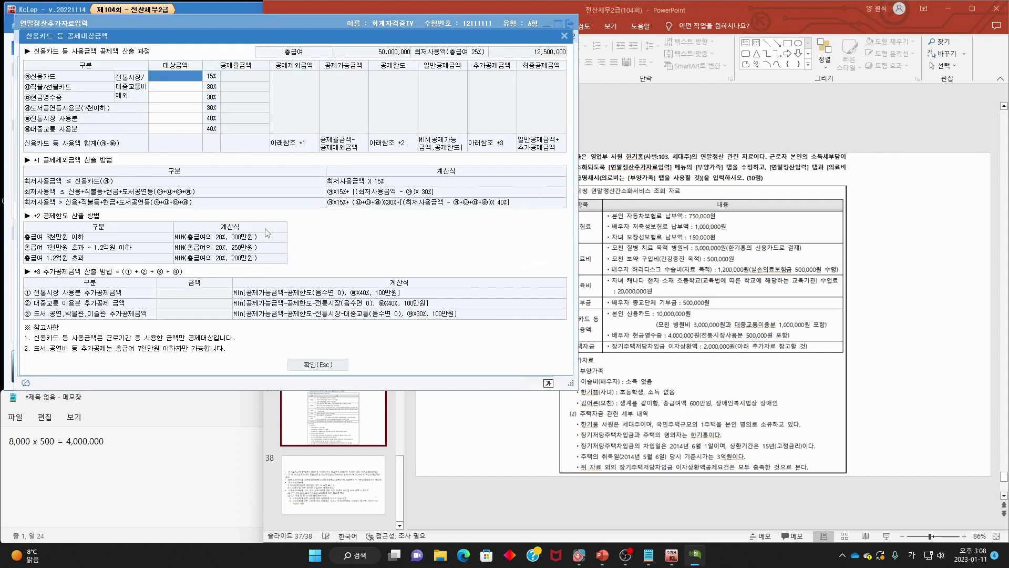
mouse_move(613, 317)
left_mouse_down()
mouse_move(690, 318)
mouse_move(672, 305)
mouse_move(613, 315)
mouse_move(707, 331)
mouse_move(825, 324)
left_mouse_up()
left_click_drag(613, 339, 777, 339)
mouse_move(696, 334)
left_mouse_down()
mouse_move(715, 328)
mouse_move(670, 323)
left_mouse_up()
mouse_move(100, 134)
left_mouse_down()
mouse_move(32, 73)
mouse_move(100, 131)
left_mouse_up()
key("Escape")
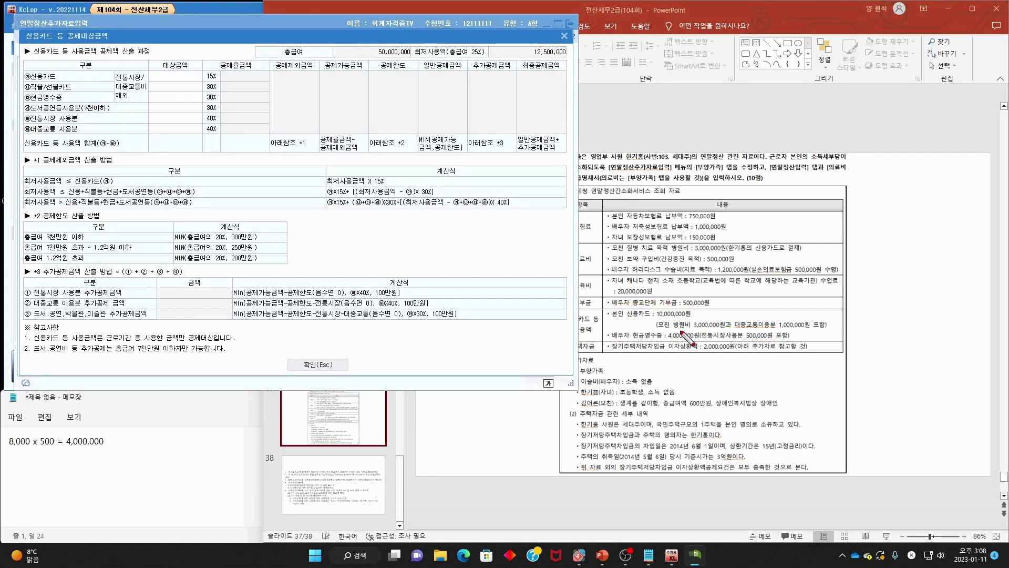
- Re-mark the hospital bill, premium, donation and 4,000,000 cash receipt items on the slide
mouse_move(658, 327)
left_mouse_down()
mouse_move(737, 332)
mouse_move(727, 310)
left_mouse_up()
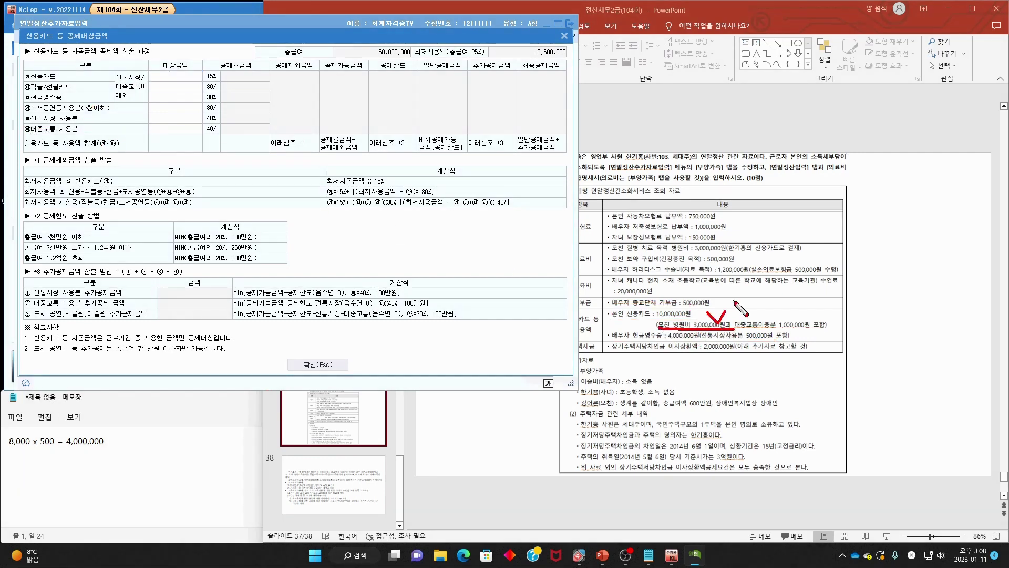
key("e")
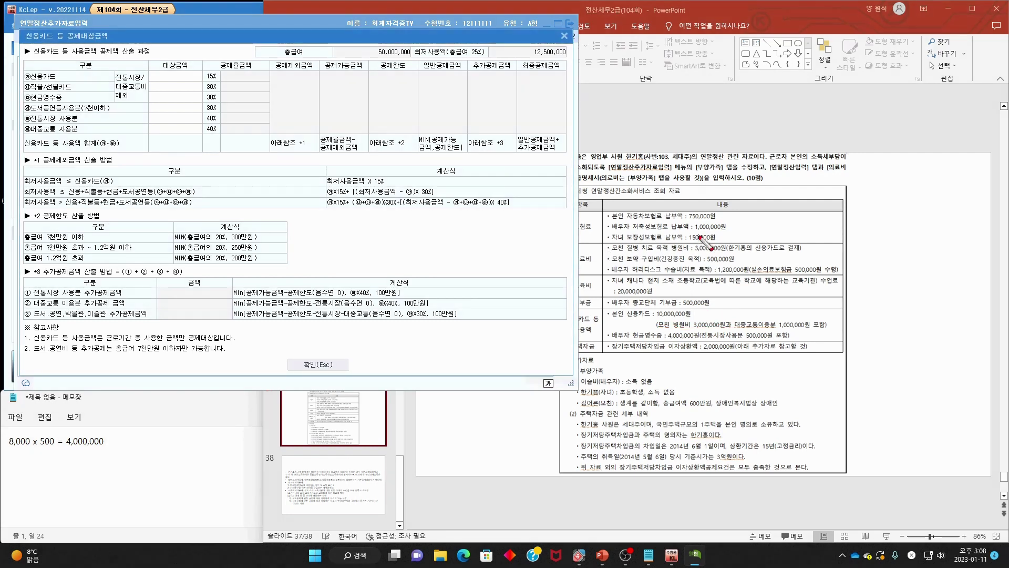
left_click_drag(700, 240, 722, 233)
mouse_move(678, 304)
left_mouse_down()
mouse_move(690, 314)
mouse_move(708, 303)
left_mouse_up()
left_click_drag(657, 329, 728, 330)
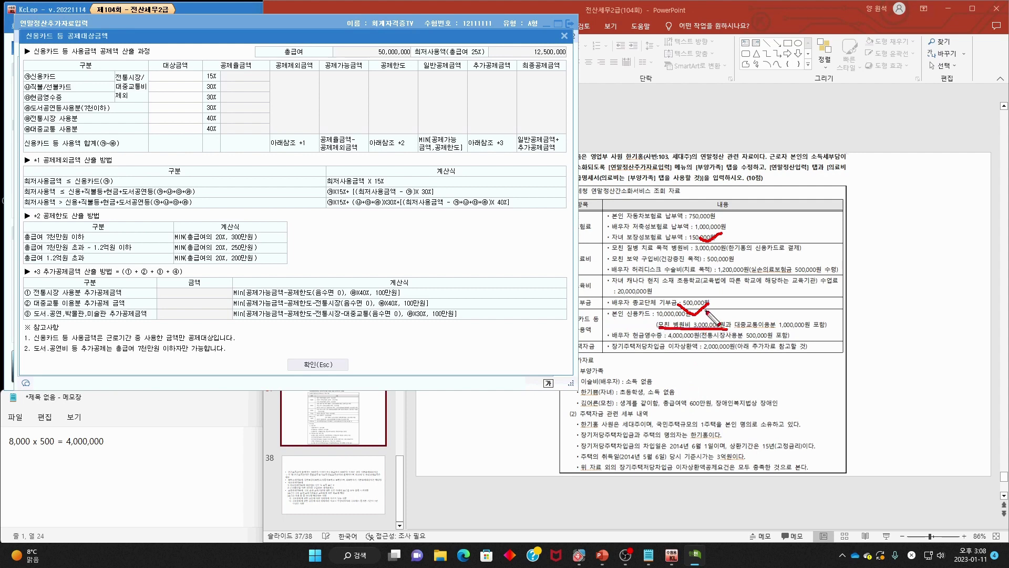
key("Escape")
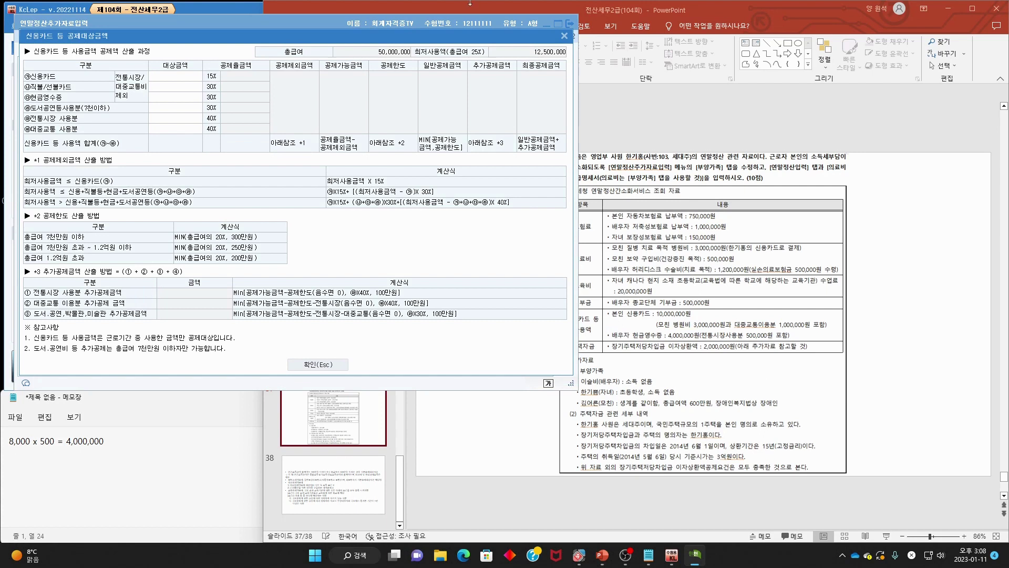
left_click_drag(413, 38, 390, 40)
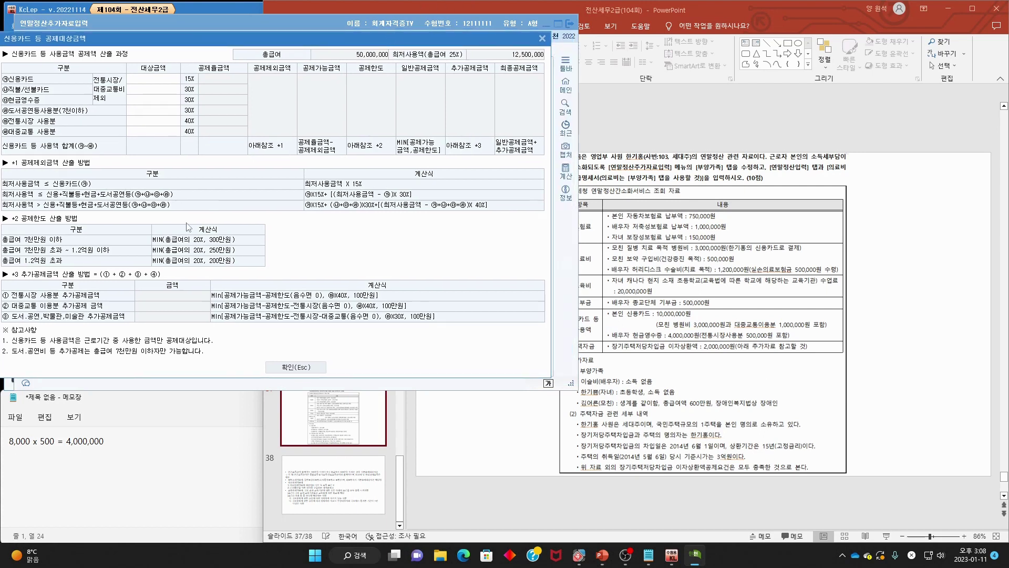
left_click_drag(669, 336, 780, 343)
key("Escape")
- Enter 500,000 traditional market spending and 3,500,000 cash receipts
left_click(136, 123)
type("500,000")
key("Return")
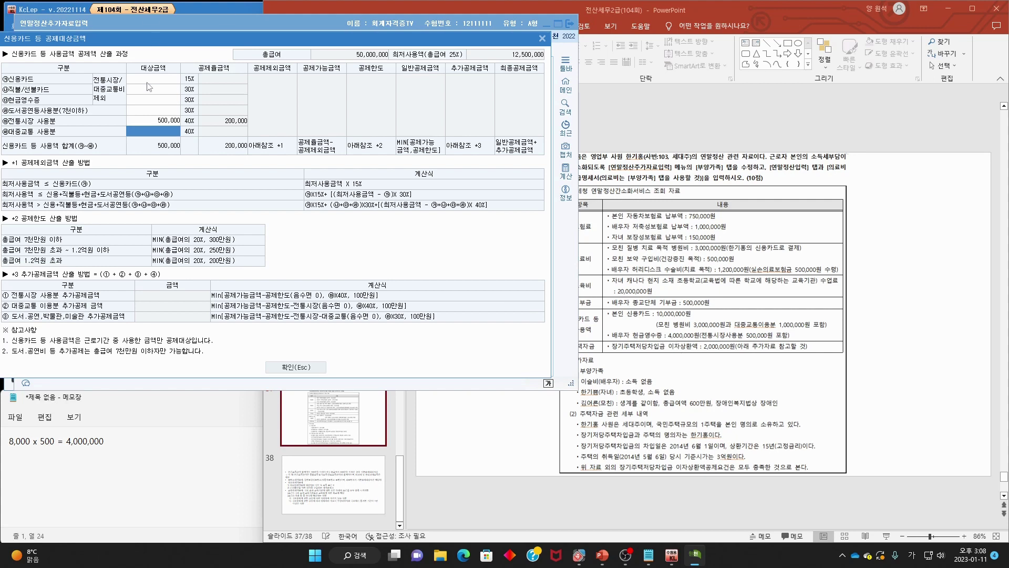
left_click(157, 99)
left_click(157, 100)
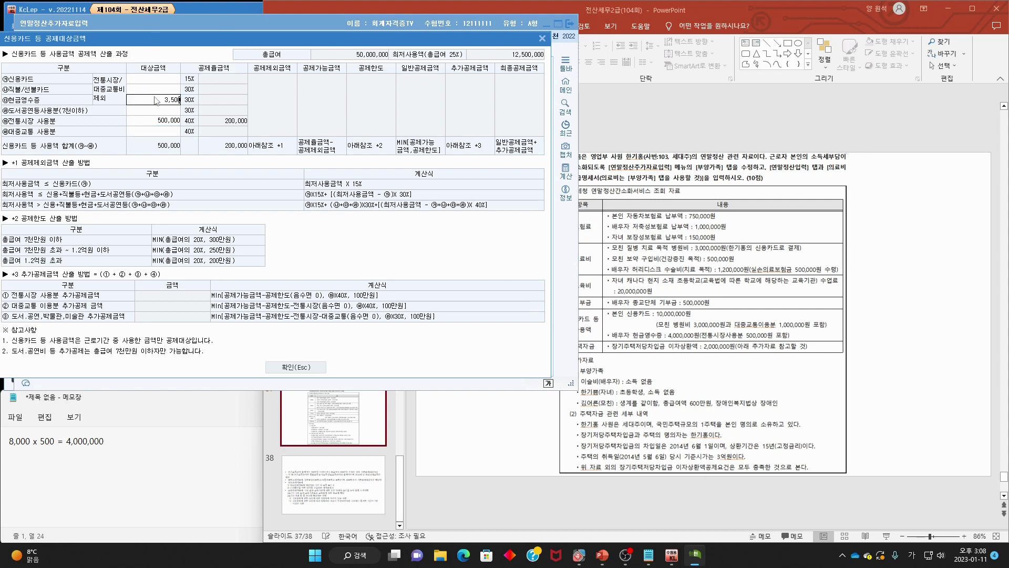
type("3500000")
key("Return")
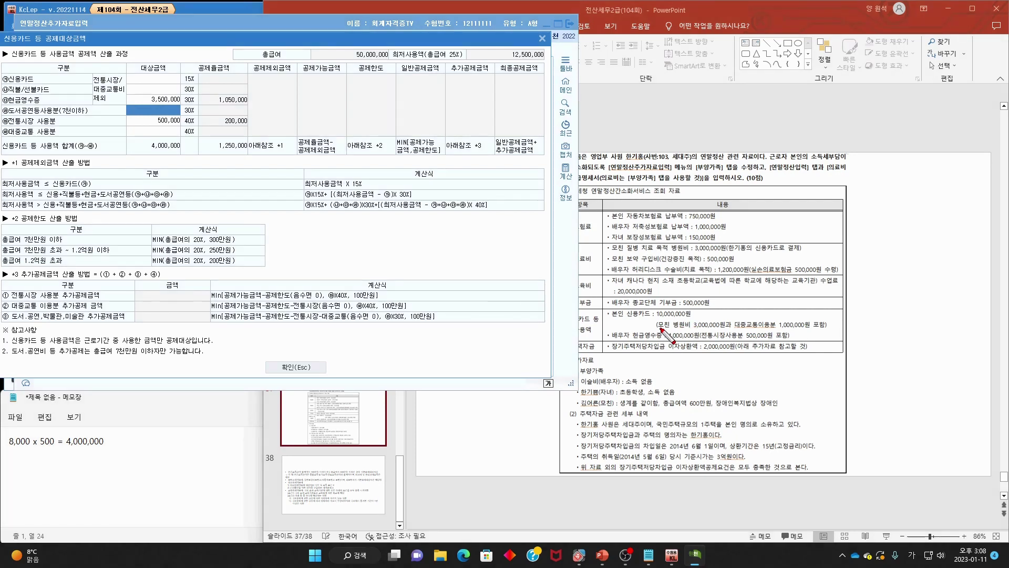
- Enter 1,000,000 public transport and 9,000,000 credit card spending, then close the worksheet
mouse_move(662, 329)
left_mouse_down()
mouse_move(730, 330)
mouse_move(743, 309)
mouse_move(772, 341)
mouse_move(814, 339)
left_mouse_up()
key("Escape")
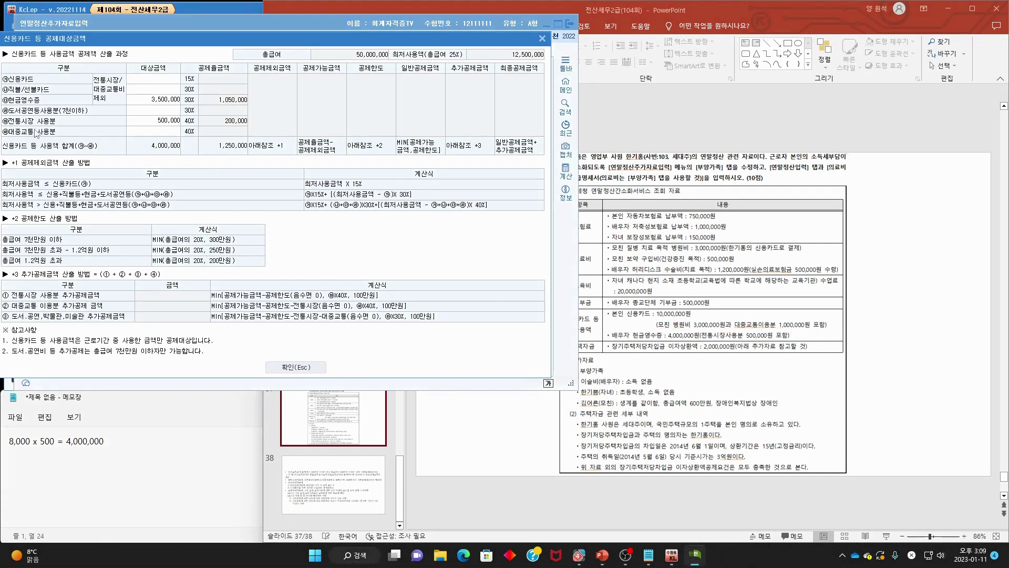
left_click(134, 133)
type("1,000,000")
key("Return")
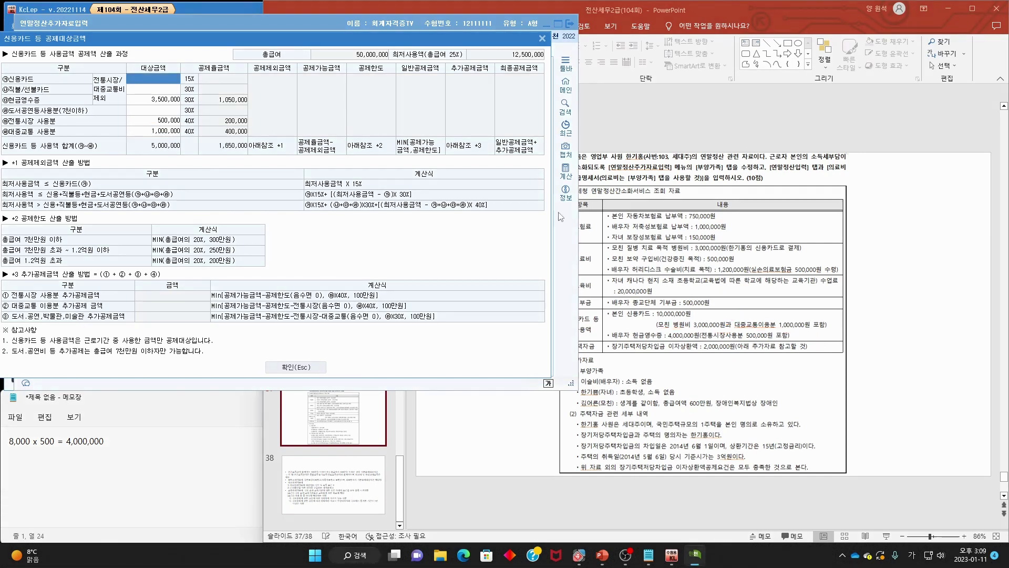
left_click_drag(657, 317, 704, 315)
left_click_drag(774, 329, 815, 326)
key("Escape")
type("900")
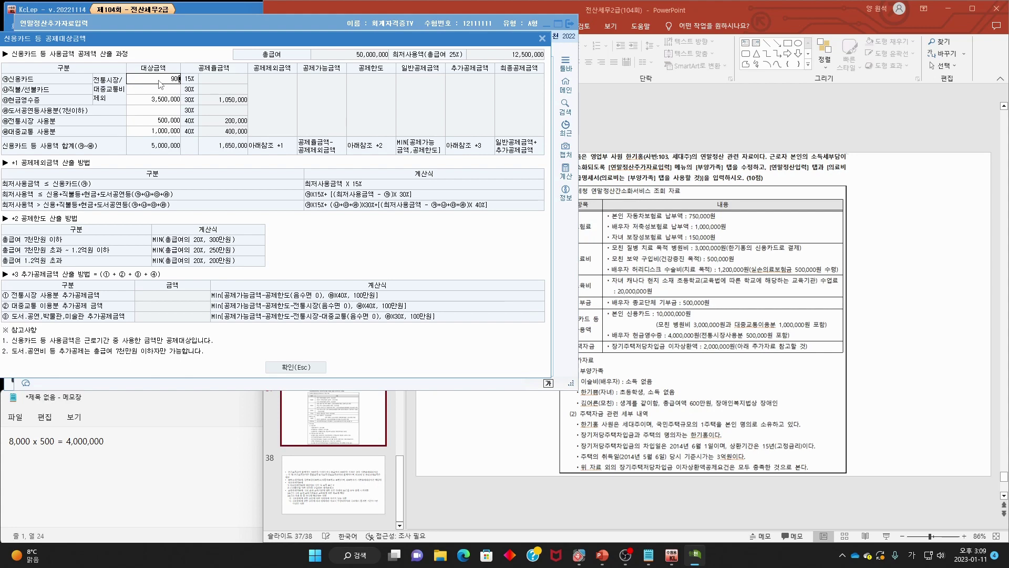
type("00000")
key("BackSpace")
key("Return")
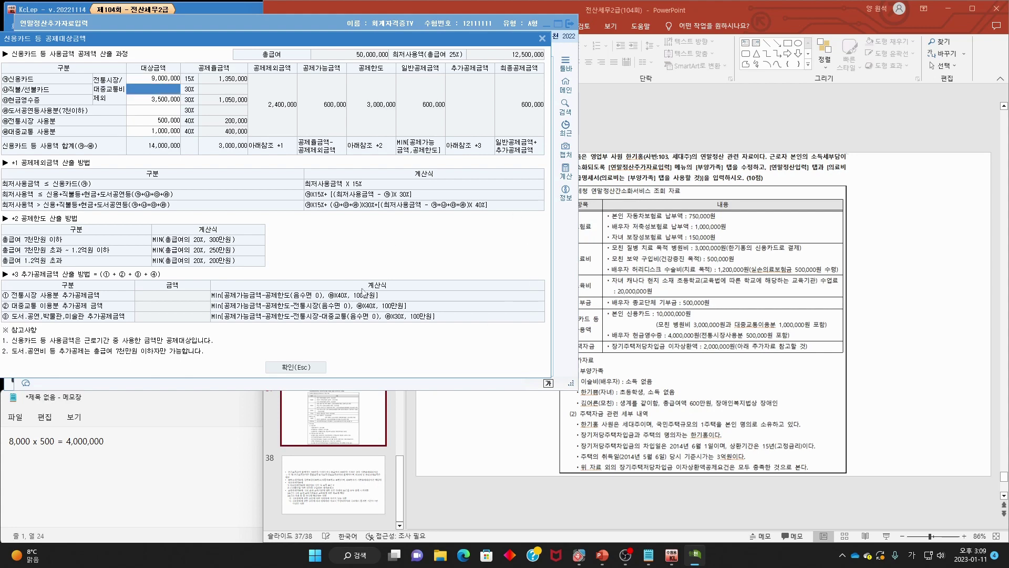
left_click(303, 366)
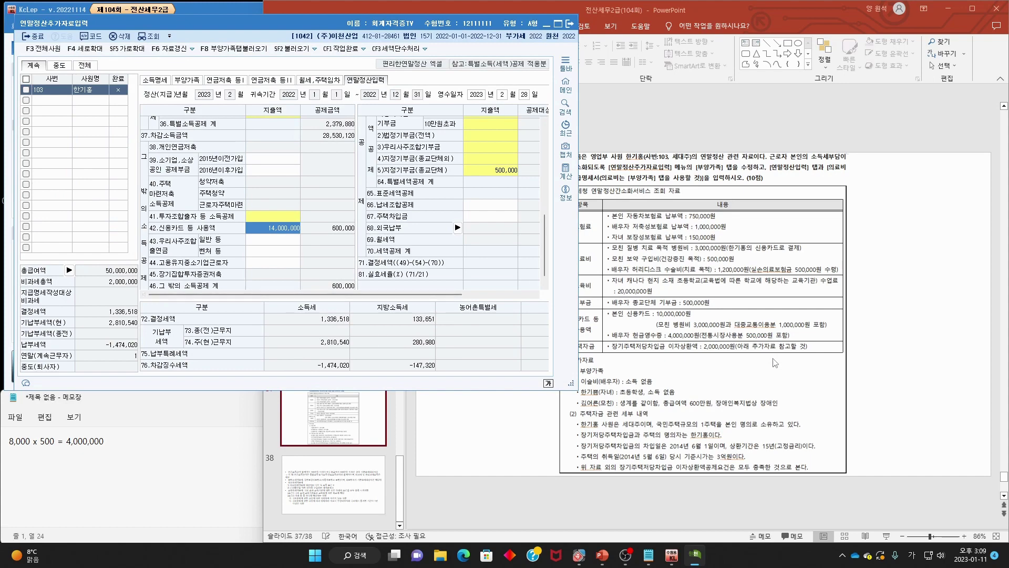
- Review the slide's long-term mortgage loan and housing fund details, then scroll to row 34
left_click(774, 362)
left_click(244, 19)
left_click(661, 375)
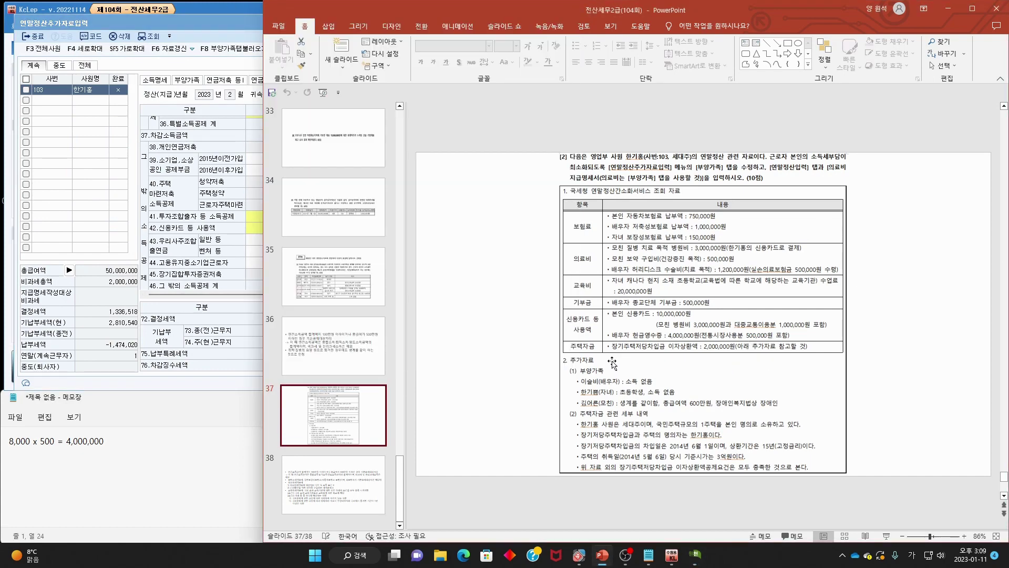
left_click_drag(612, 352, 812, 353)
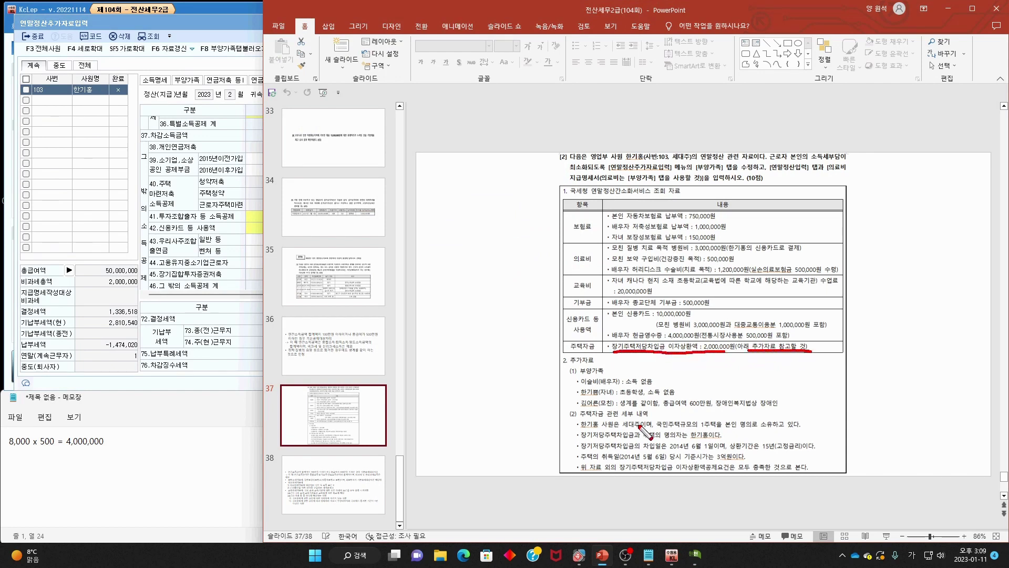
mouse_move(577, 417)
left_mouse_down()
mouse_move(647, 417)
mouse_move(572, 463)
mouse_move(865, 435)
mouse_move(791, 481)
left_mouse_up()
key("alt+Tab")
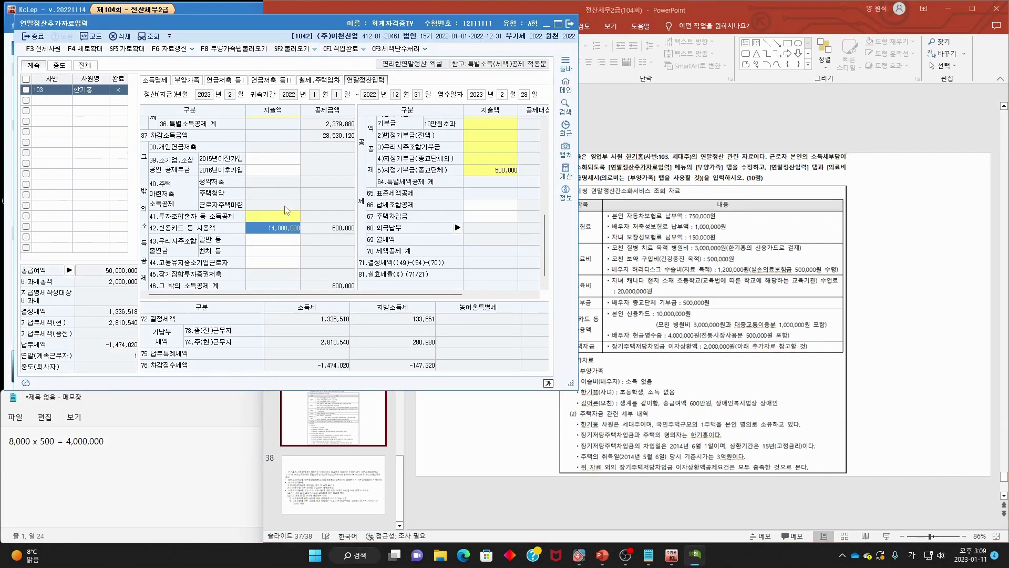
scroll(285, 210, "up", 5)
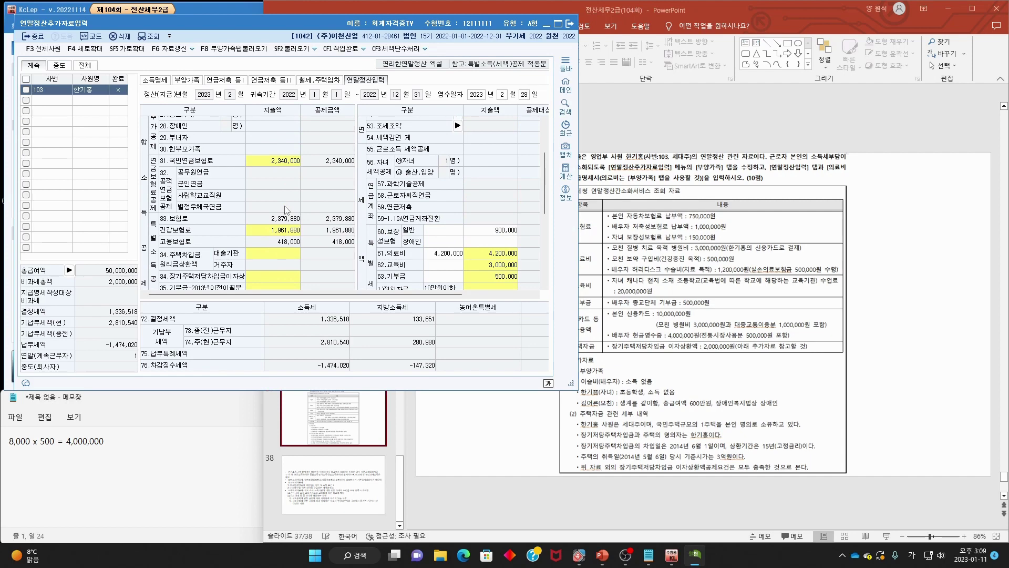
scroll(285, 210, "down", 3)
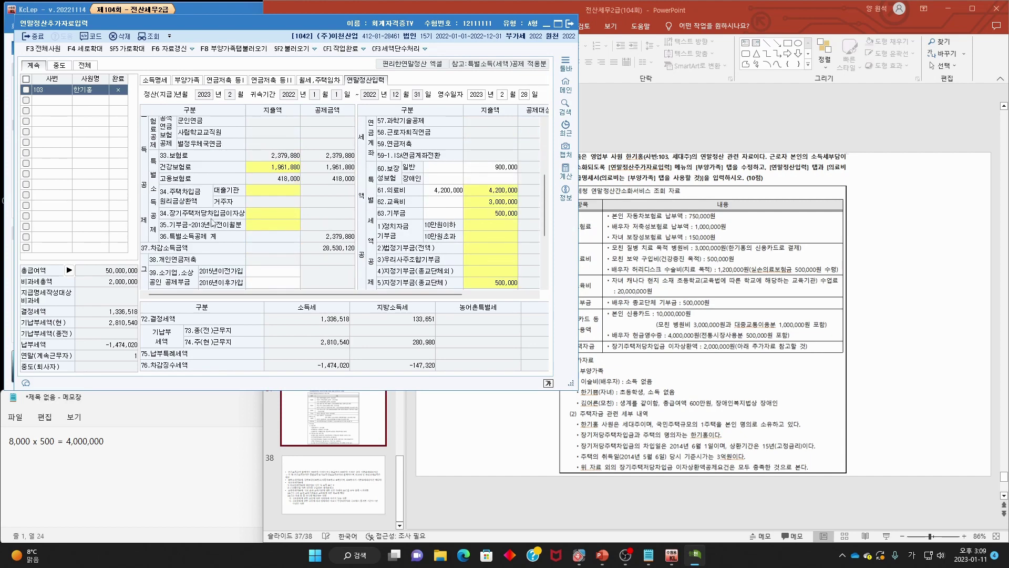
left_click_drag(385, 24, 343, 24)
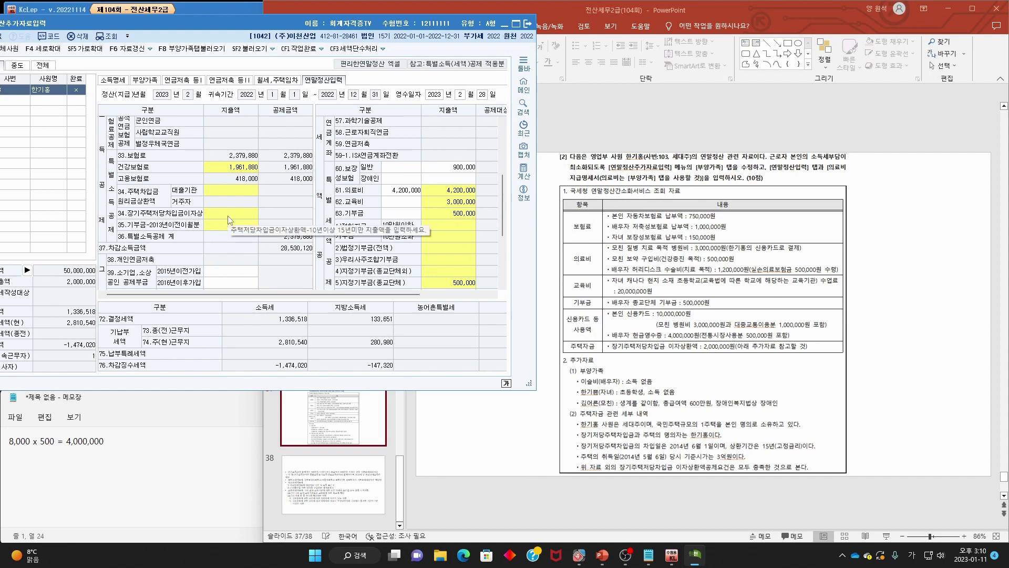
left_click_drag(580, 437, 626, 437)
left_click_drag(610, 354, 707, 354)
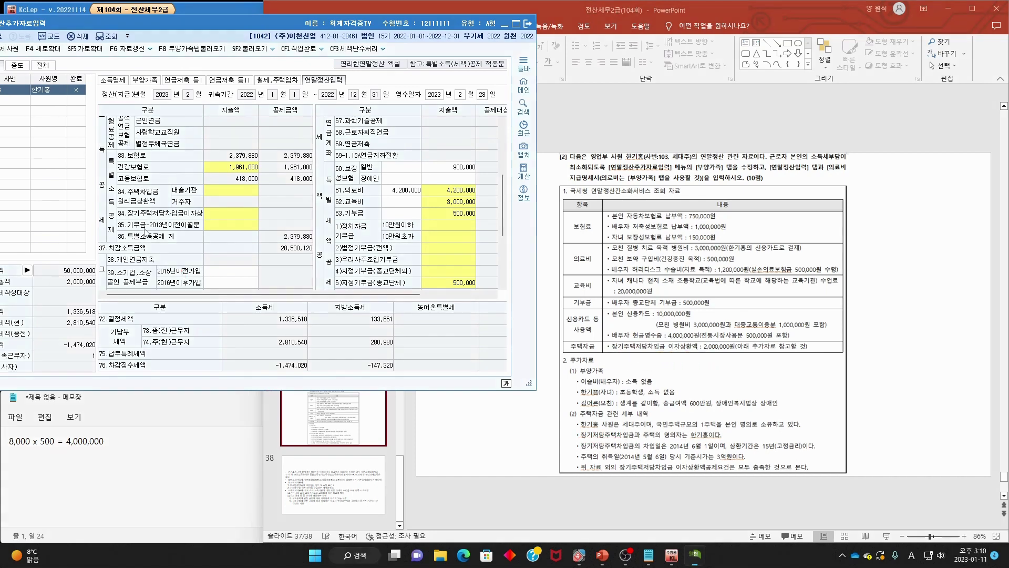
- Open the 주택자금 worksheet and match the 2014 fixed-rate loan to the post-2012 fixed-rate row
left_click(227, 215)
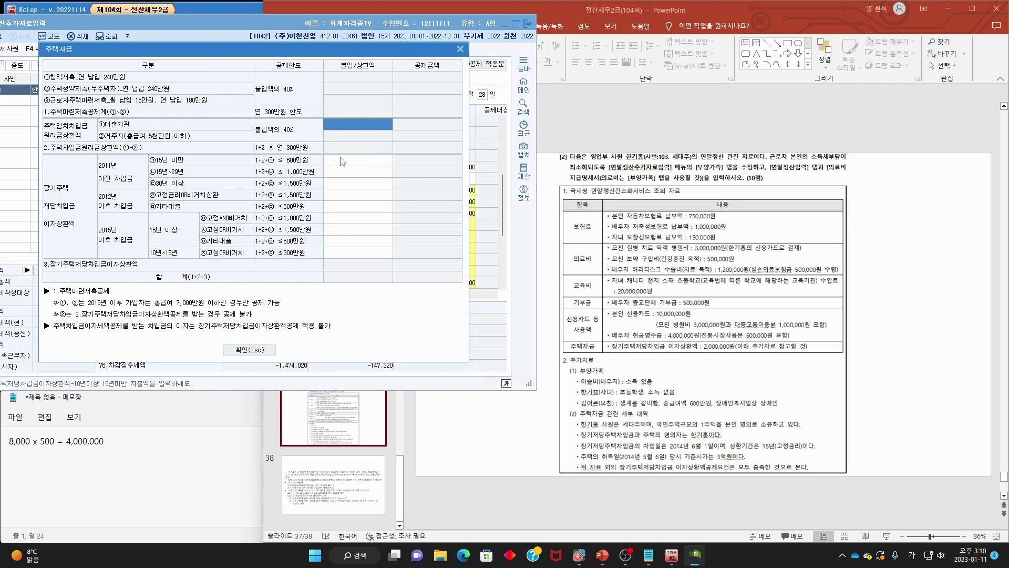
left_click(773, 379)
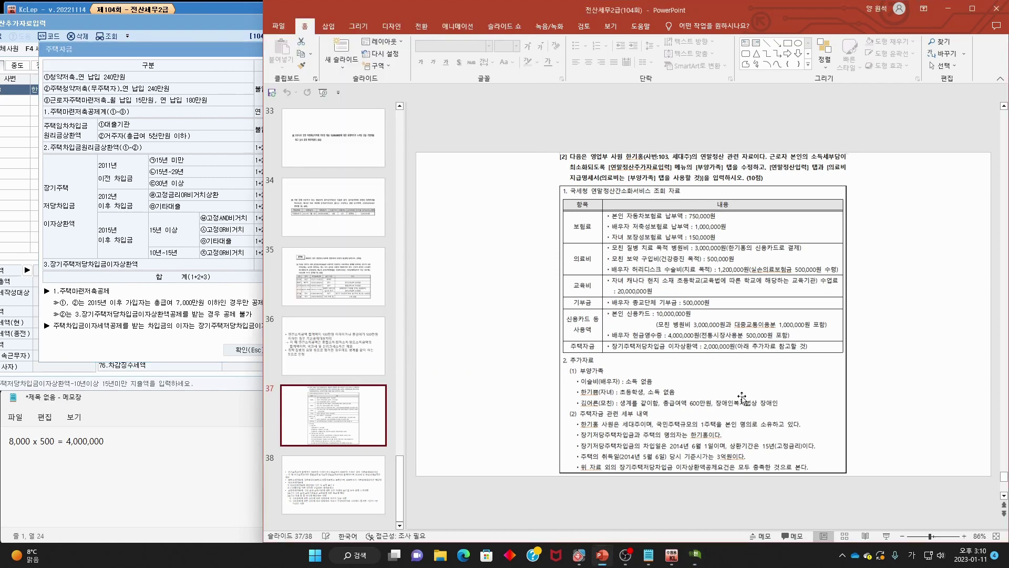
left_click_drag(647, 452, 792, 449)
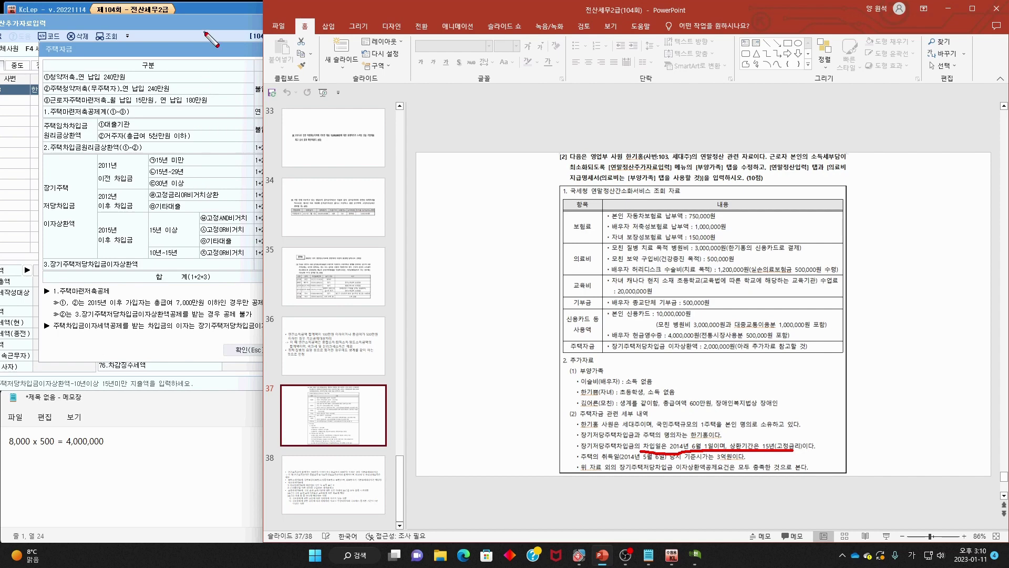
key("Escape")
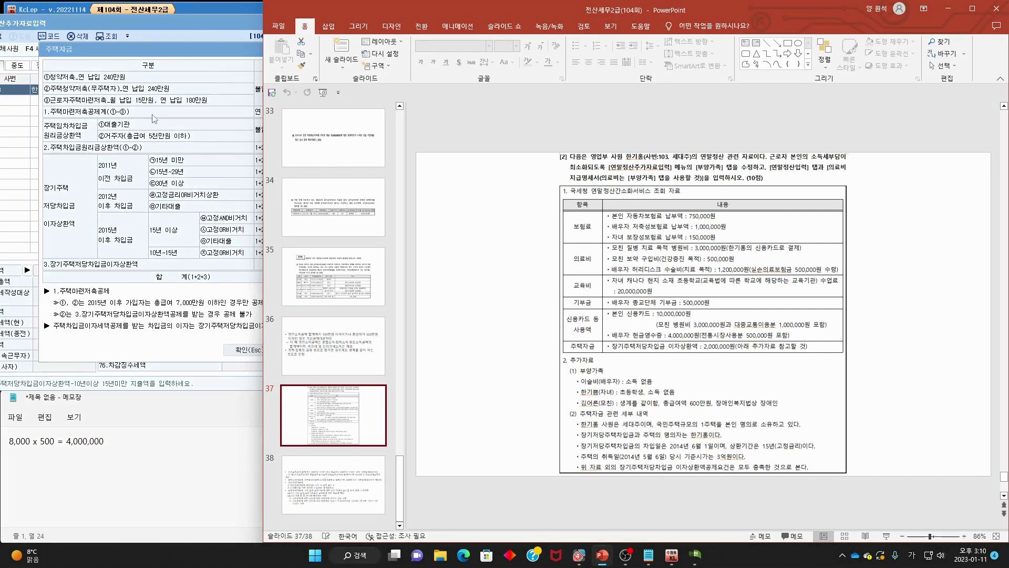
left_click(144, 225)
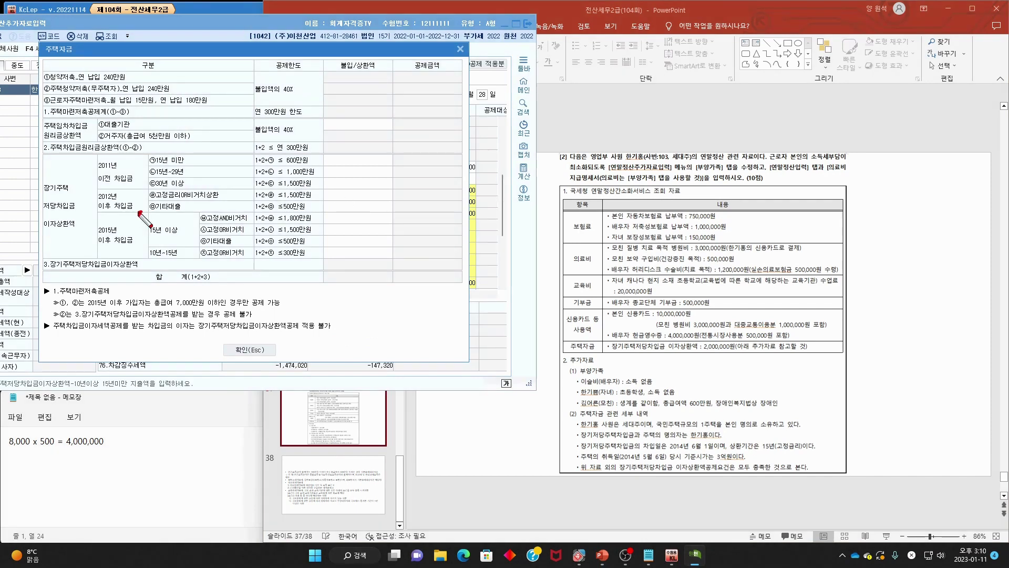
mouse_move(137, 215)
left_mouse_down()
mouse_move(112, 178)
mouse_move(141, 230)
left_mouse_up()
left_click_drag(88, 180, 119, 175)
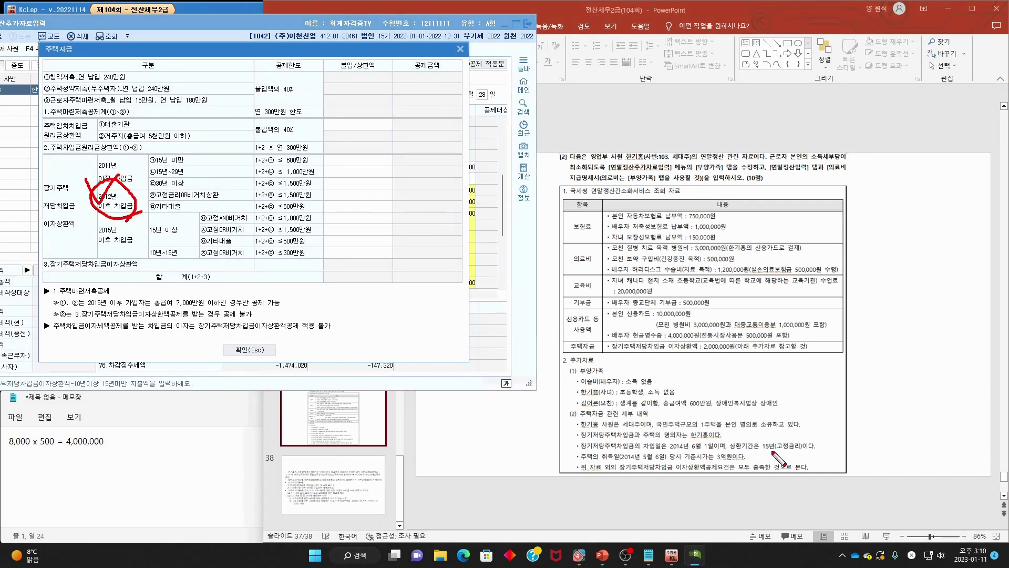
left_click_drag(771, 450, 812, 449)
mouse_move(154, 199)
left_mouse_down()
mouse_move(220, 199)
mouse_move(199, 181)
left_mouse_up()
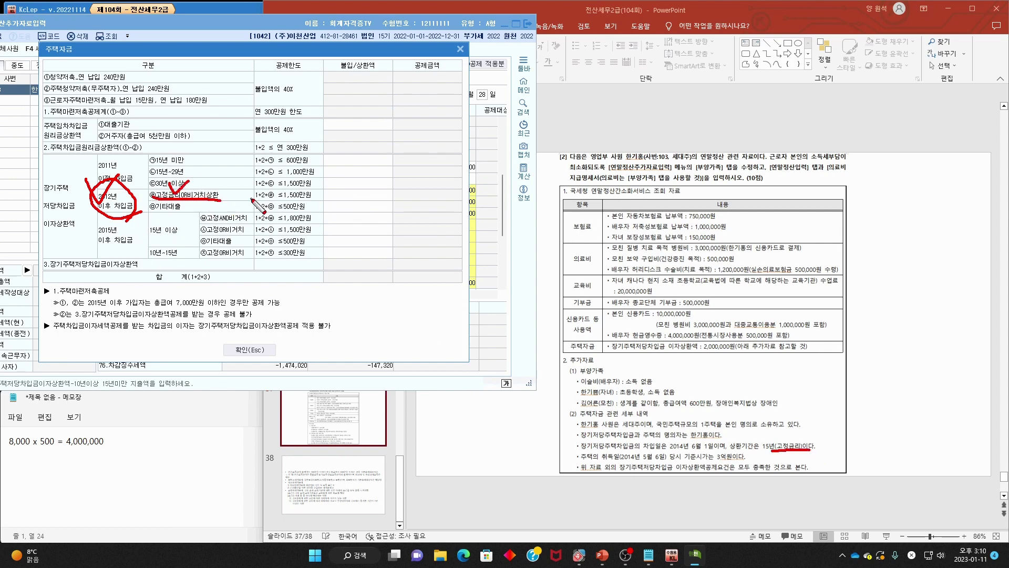
left_click_drag(252, 199, 329, 199)
left_click_drag(599, 460, 692, 463)
mouse_move(652, 352)
left_mouse_down()
mouse_move(723, 351)
mouse_move(694, 342)
mouse_move(733, 370)
left_mouse_up()
key("Escape")
- Enter 2,000,000 as that row's 불입/상환액 and close the housing fund worksheet
left_click(382, 201)
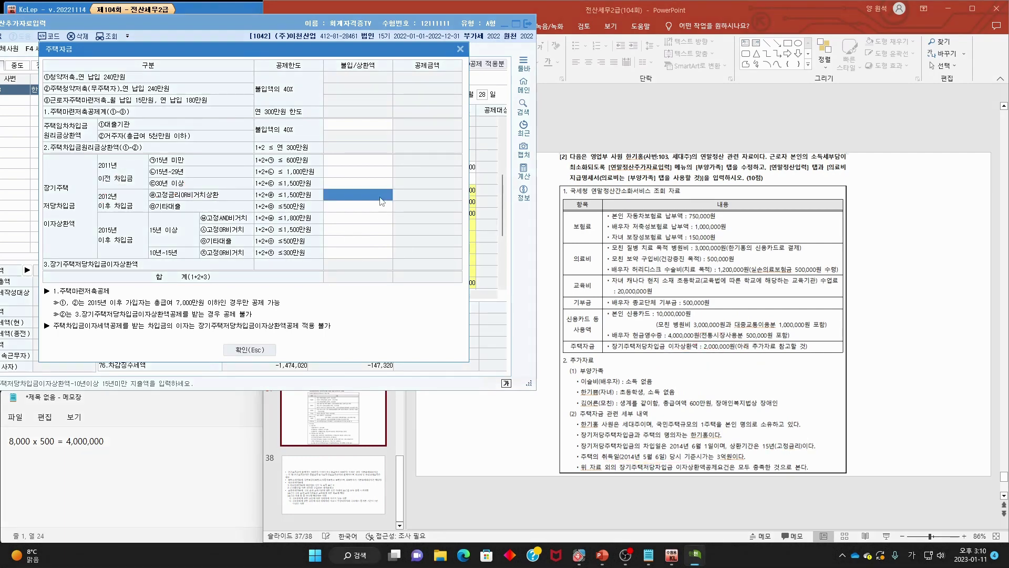
left_click(383, 201)
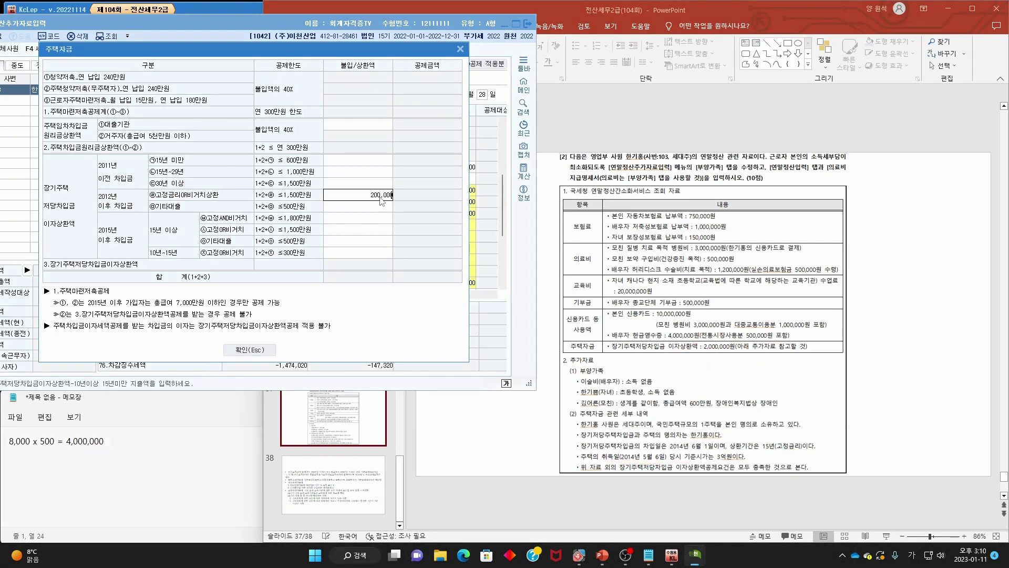
key("Return")
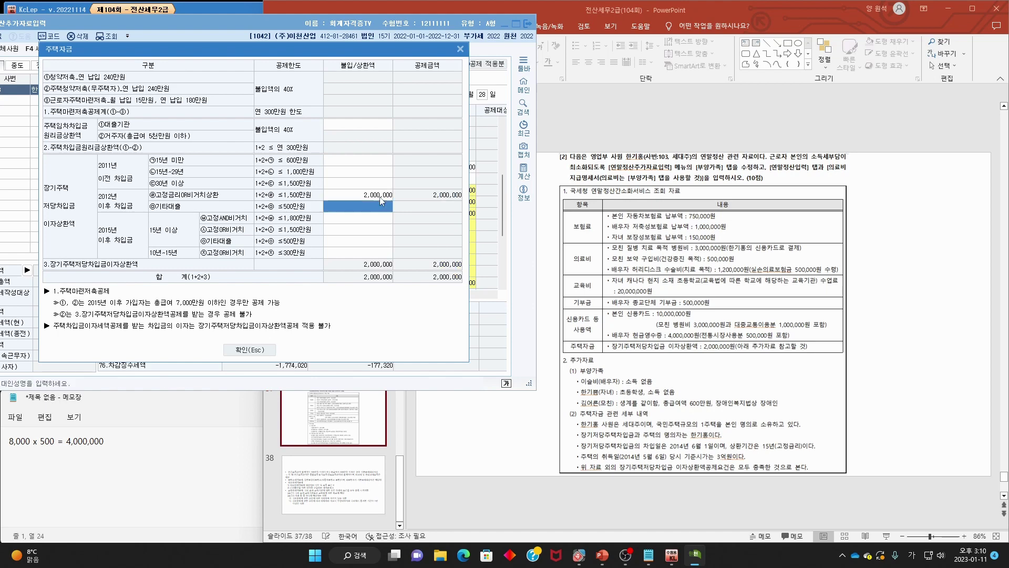
left_click(589, 473)
mouse_move(589, 473)
left_mouse_down()
mouse_move(810, 469)
mouse_move(742, 471)
mouse_move(774, 466)
left_mouse_up()
key("Escape")
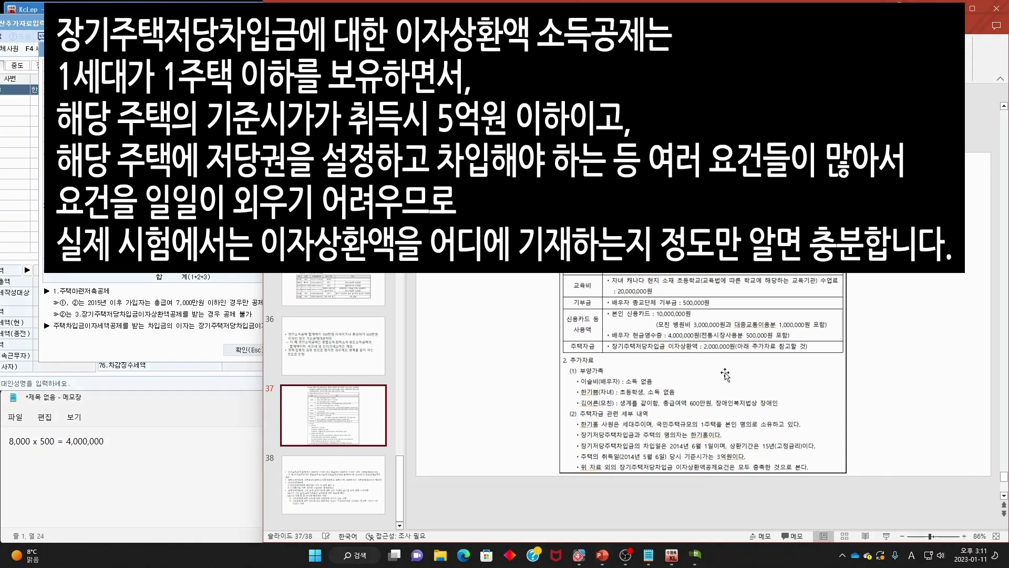
left_click(188, 42)
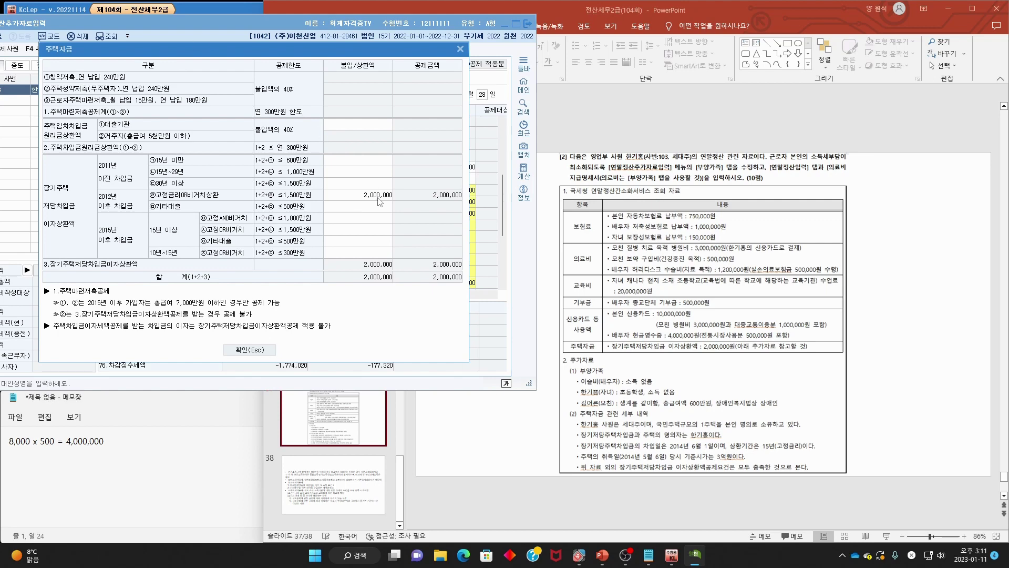
mouse_move(754, 350)
left_mouse_down()
mouse_move(695, 335)
mouse_move(745, 359)
left_mouse_up()
left_click_drag(667, 336, 699, 325)
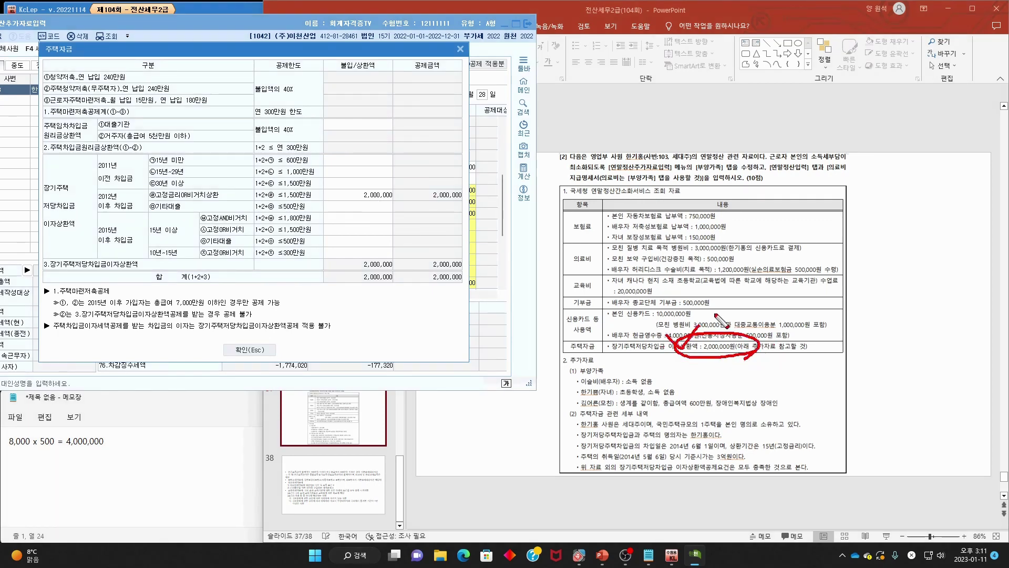
left_click(250, 350)
left_click(453, 457)
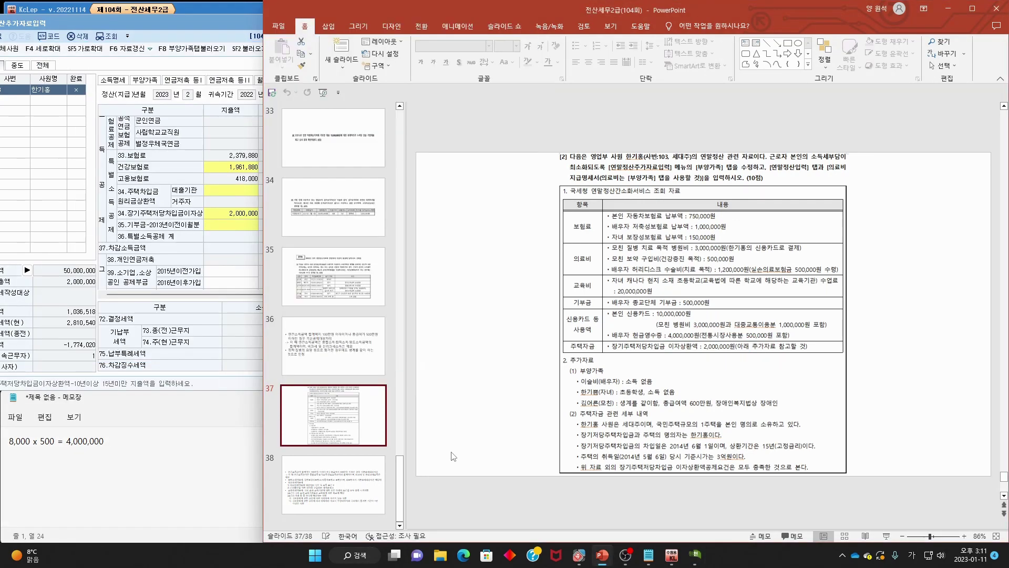